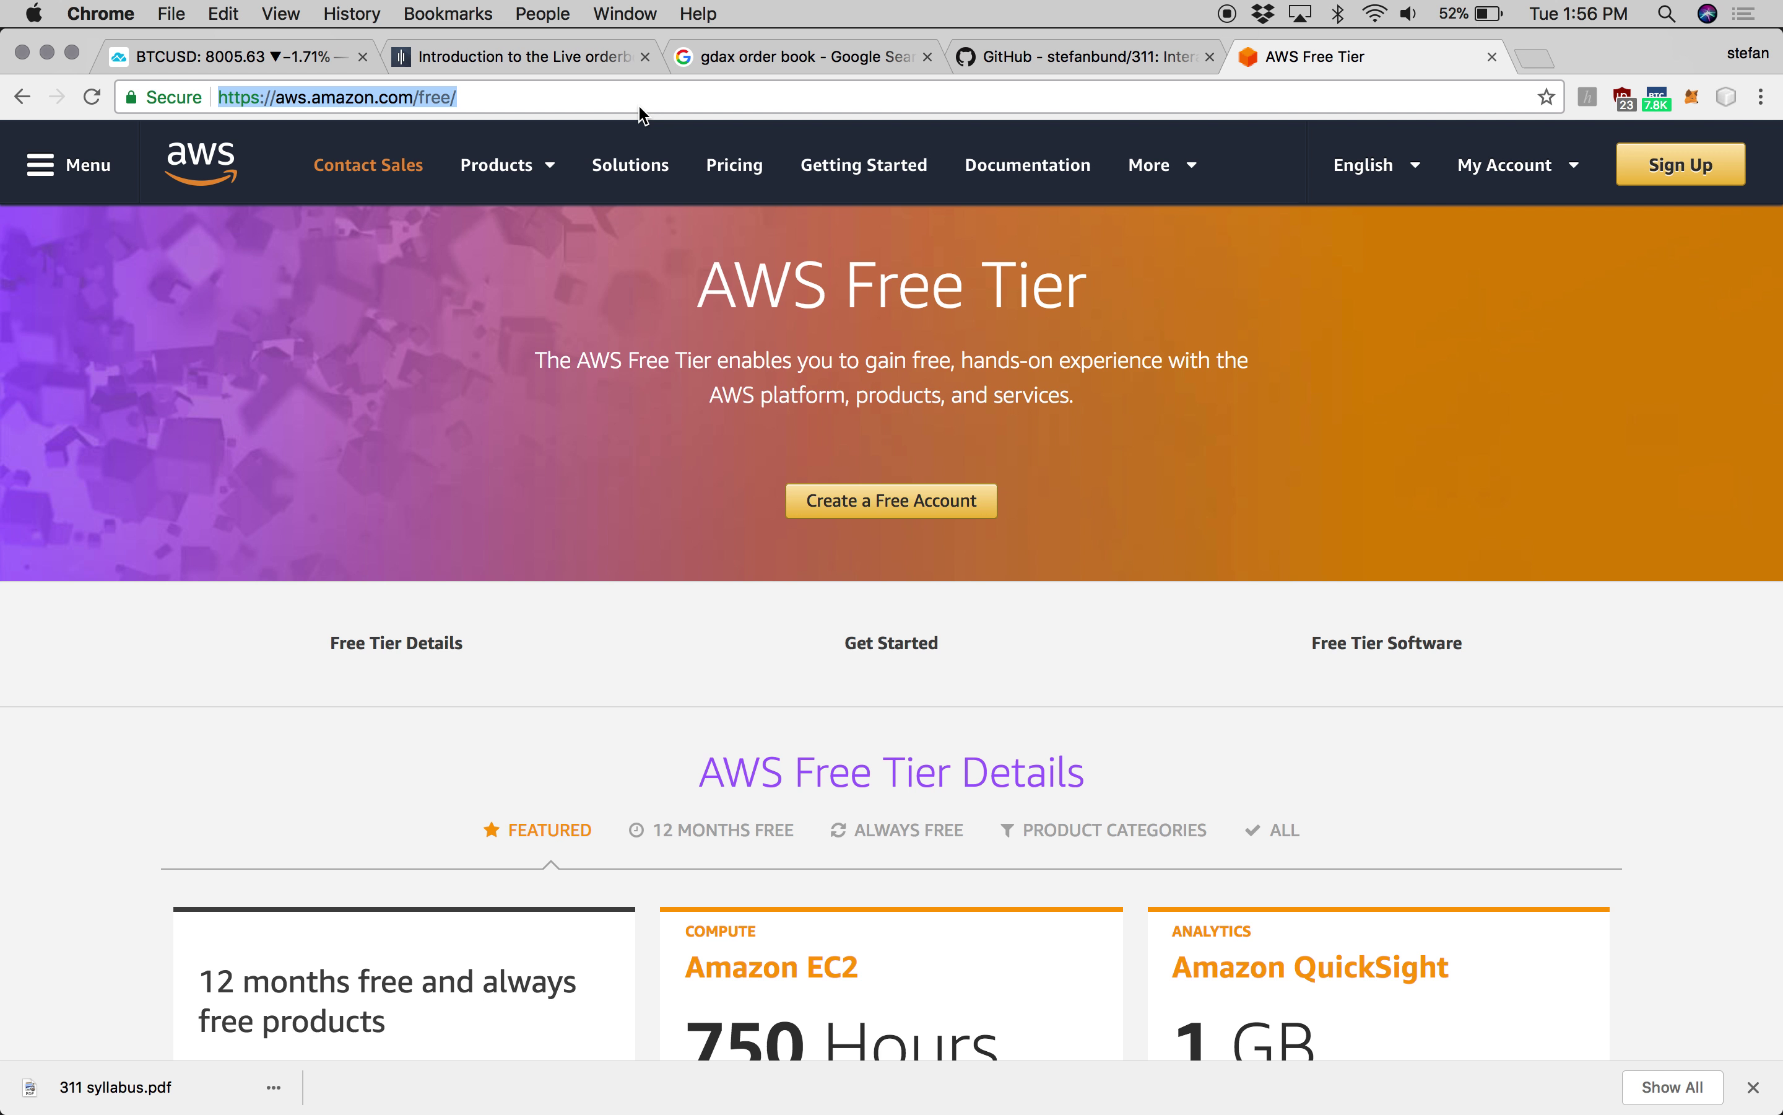
- Go to aws.amazon.com and sign in to the AWS Management Console with the prefilled root user credentials
type("aws")
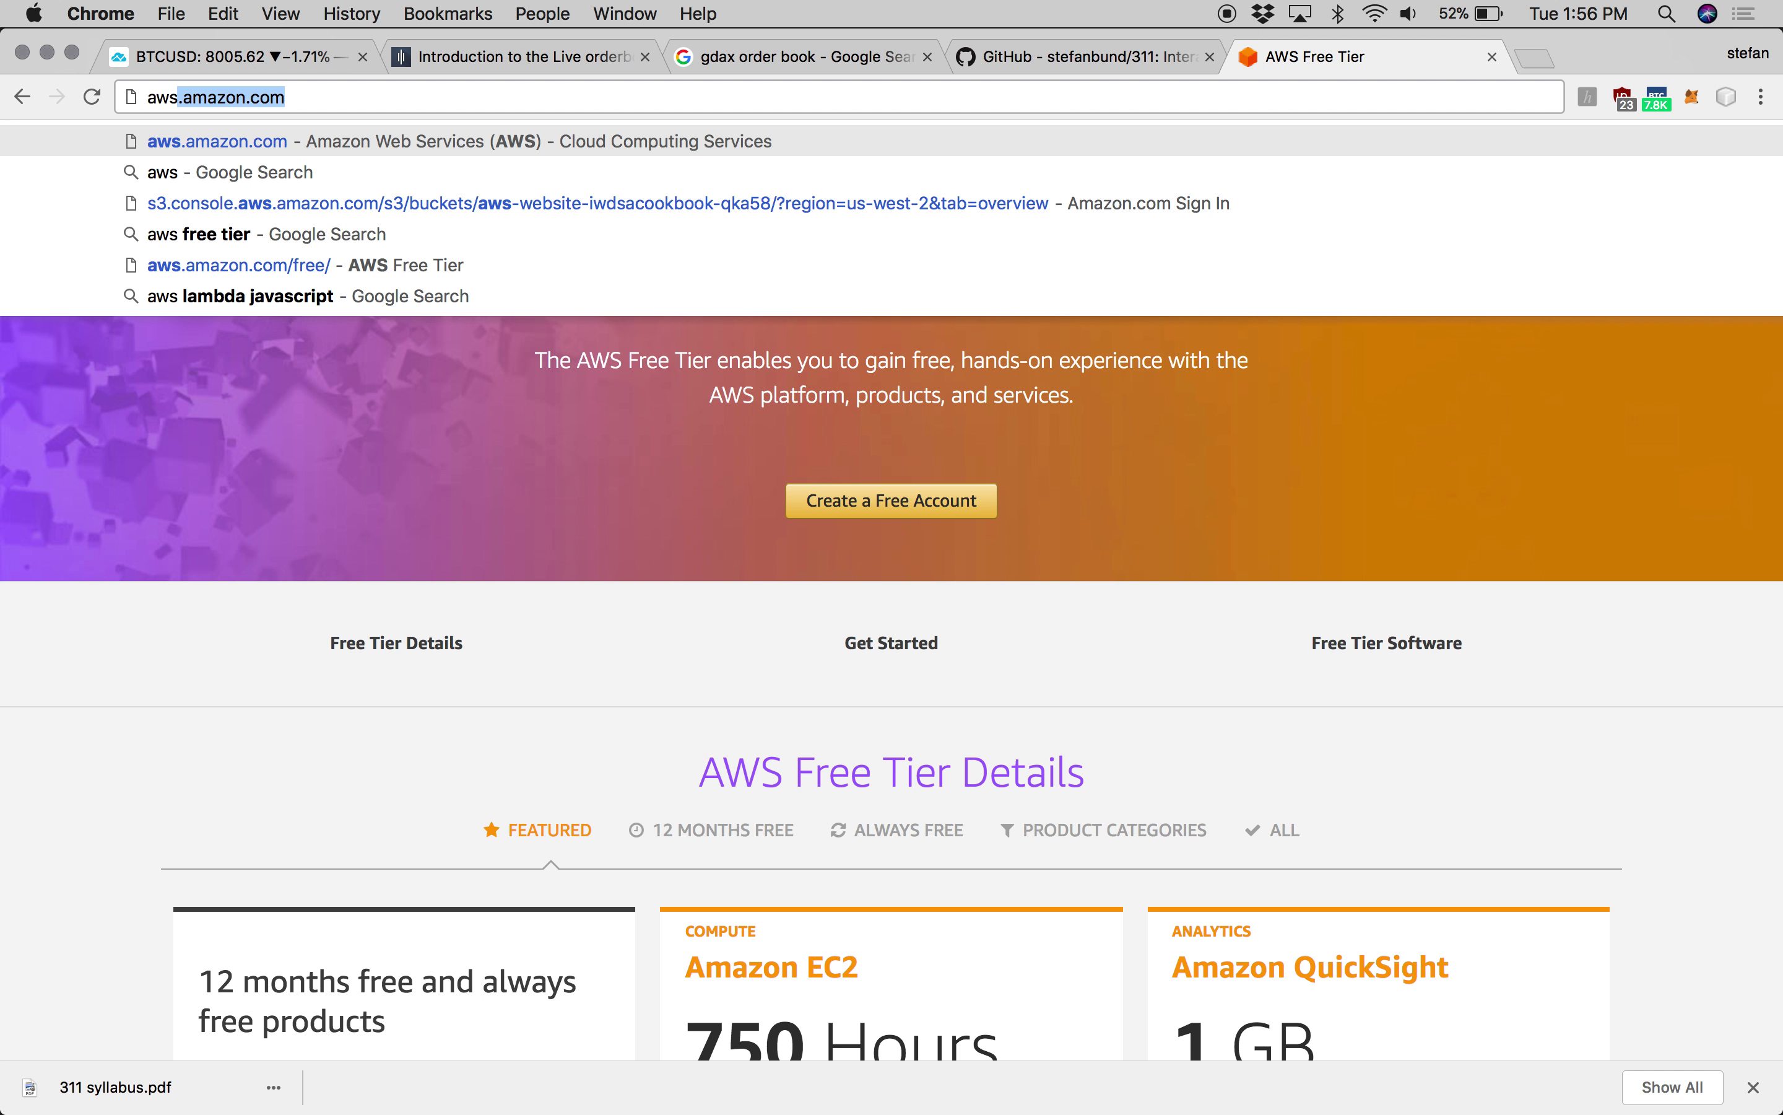
key("Return")
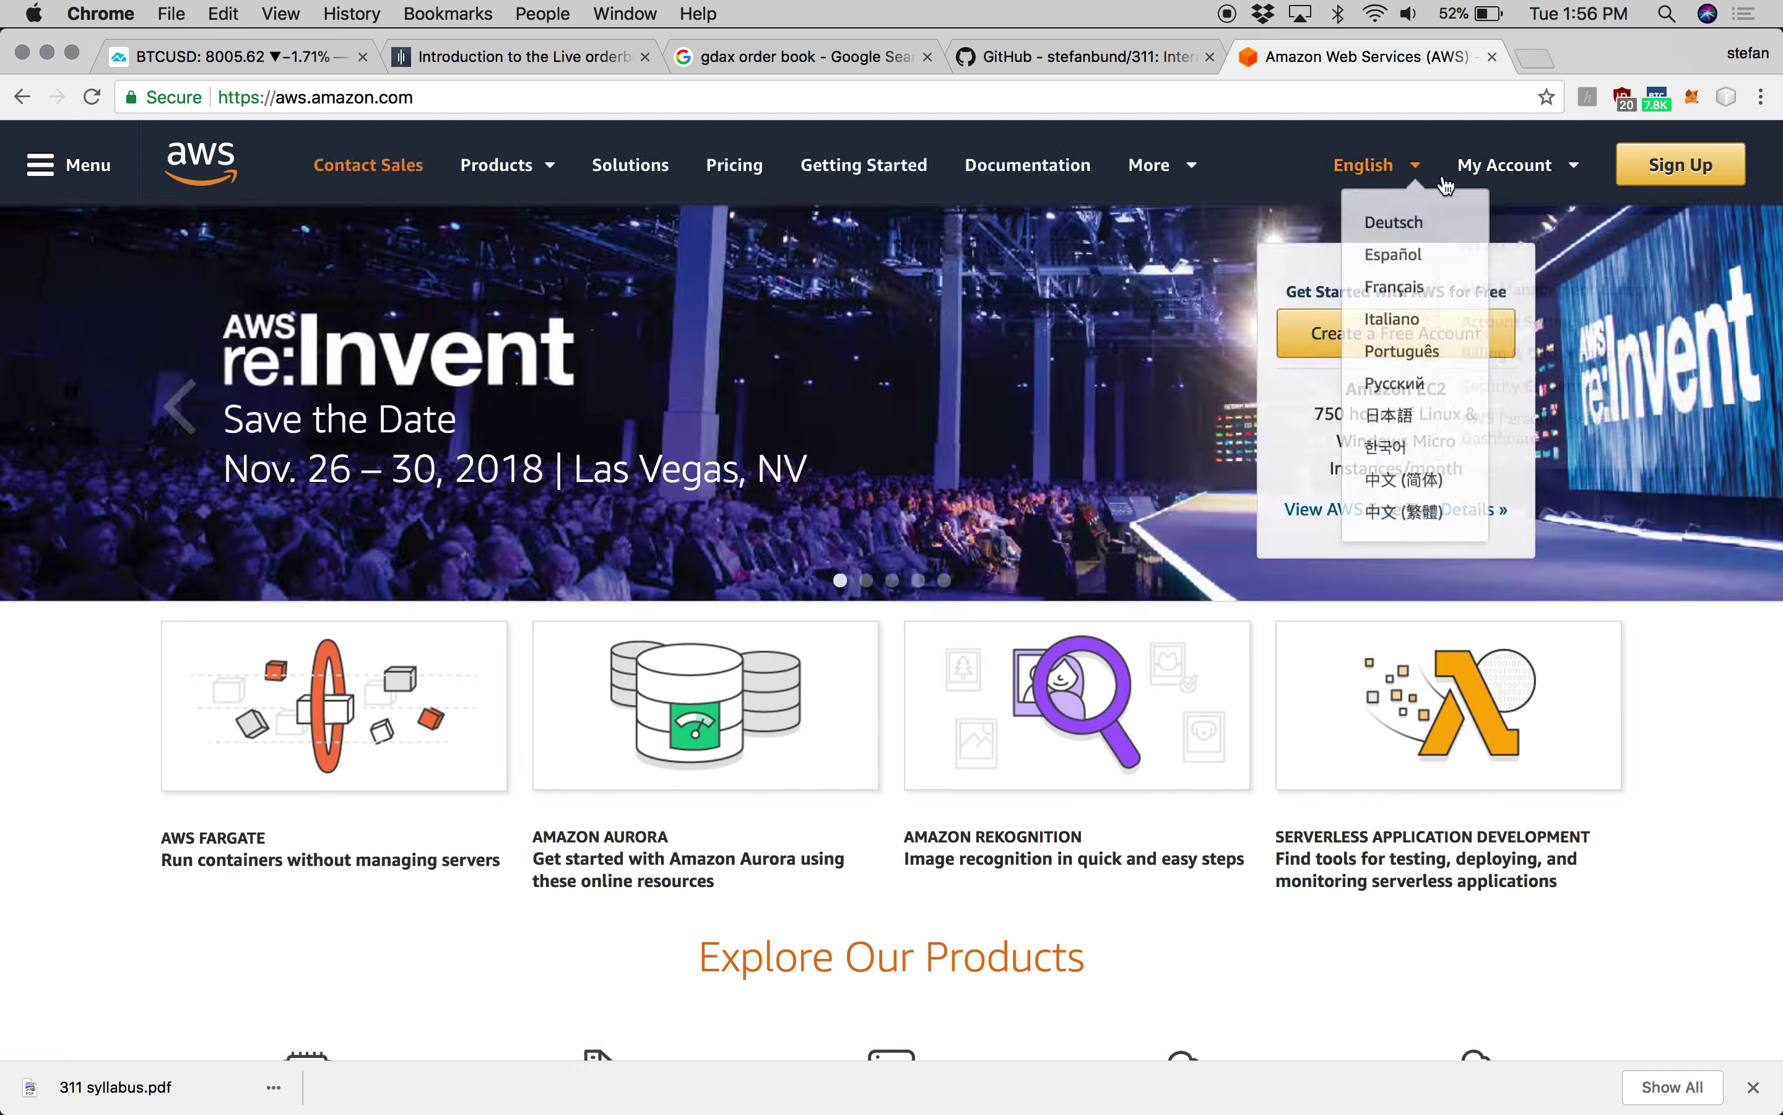
mouse_move(1485, 184)
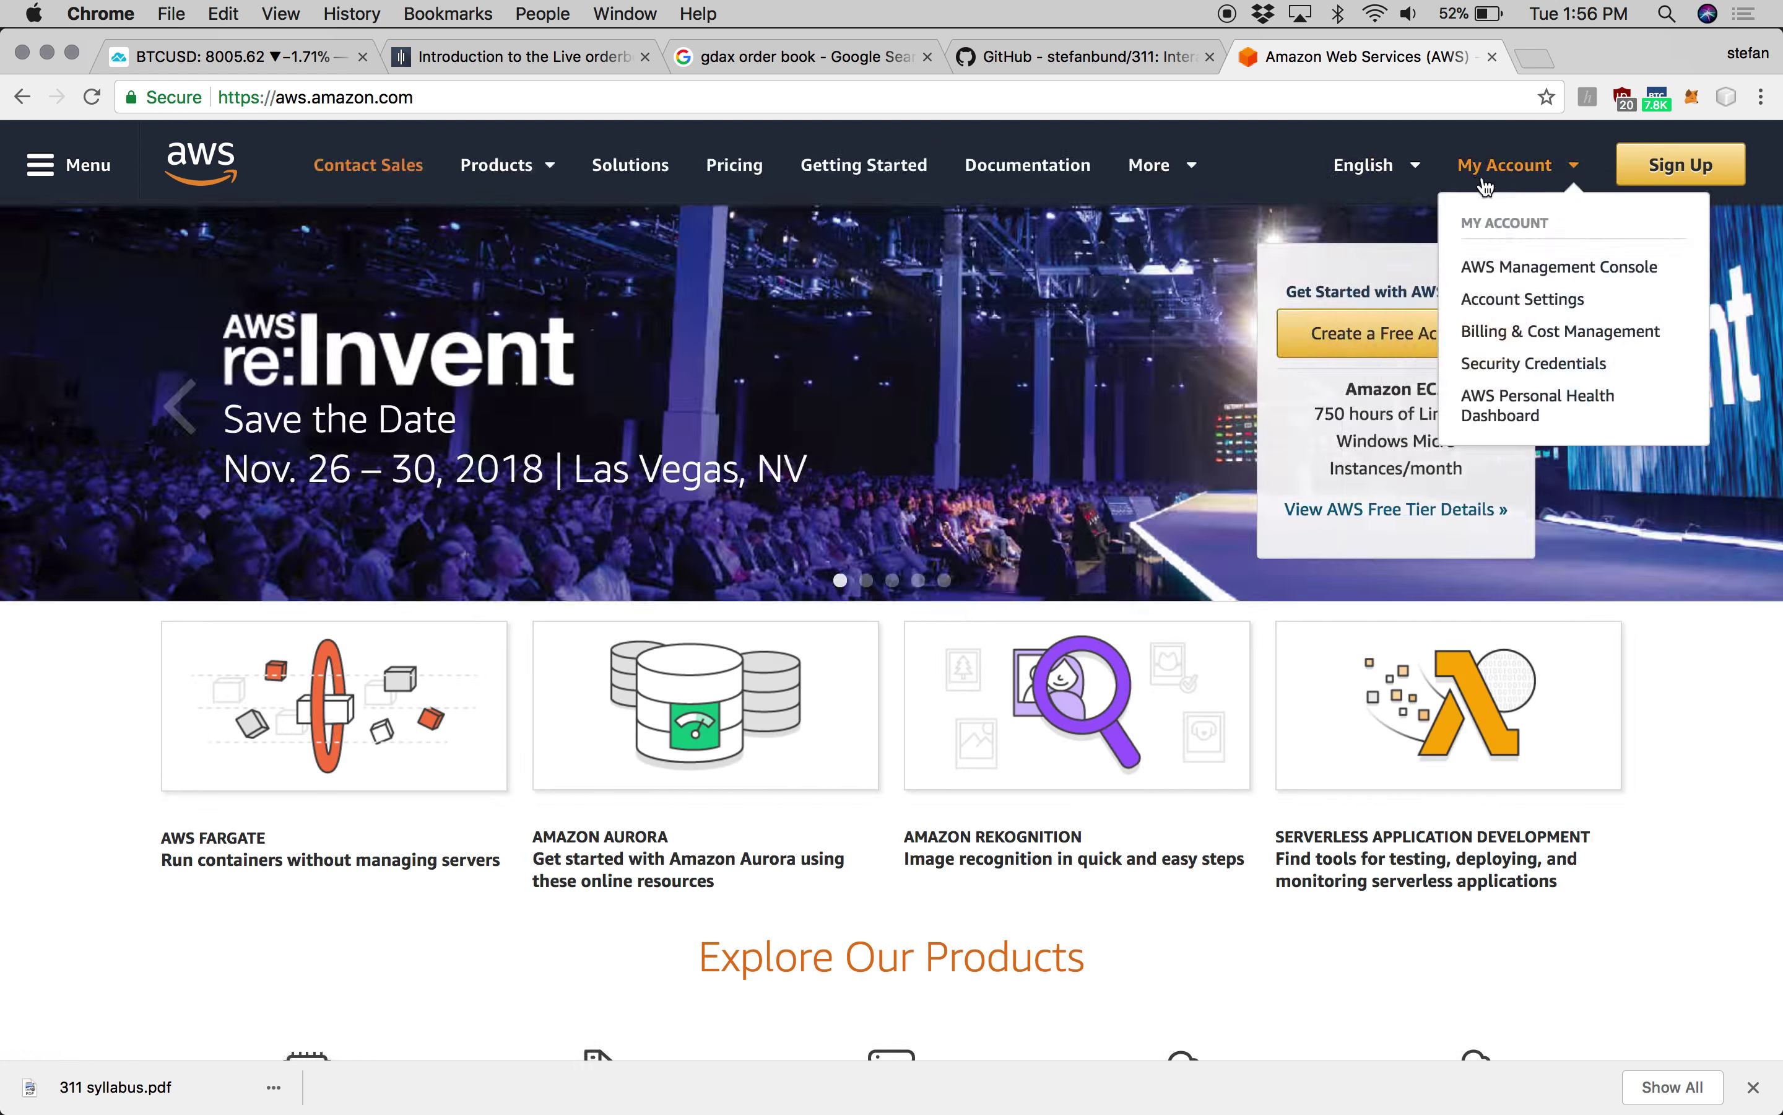
left_click(1504, 268)
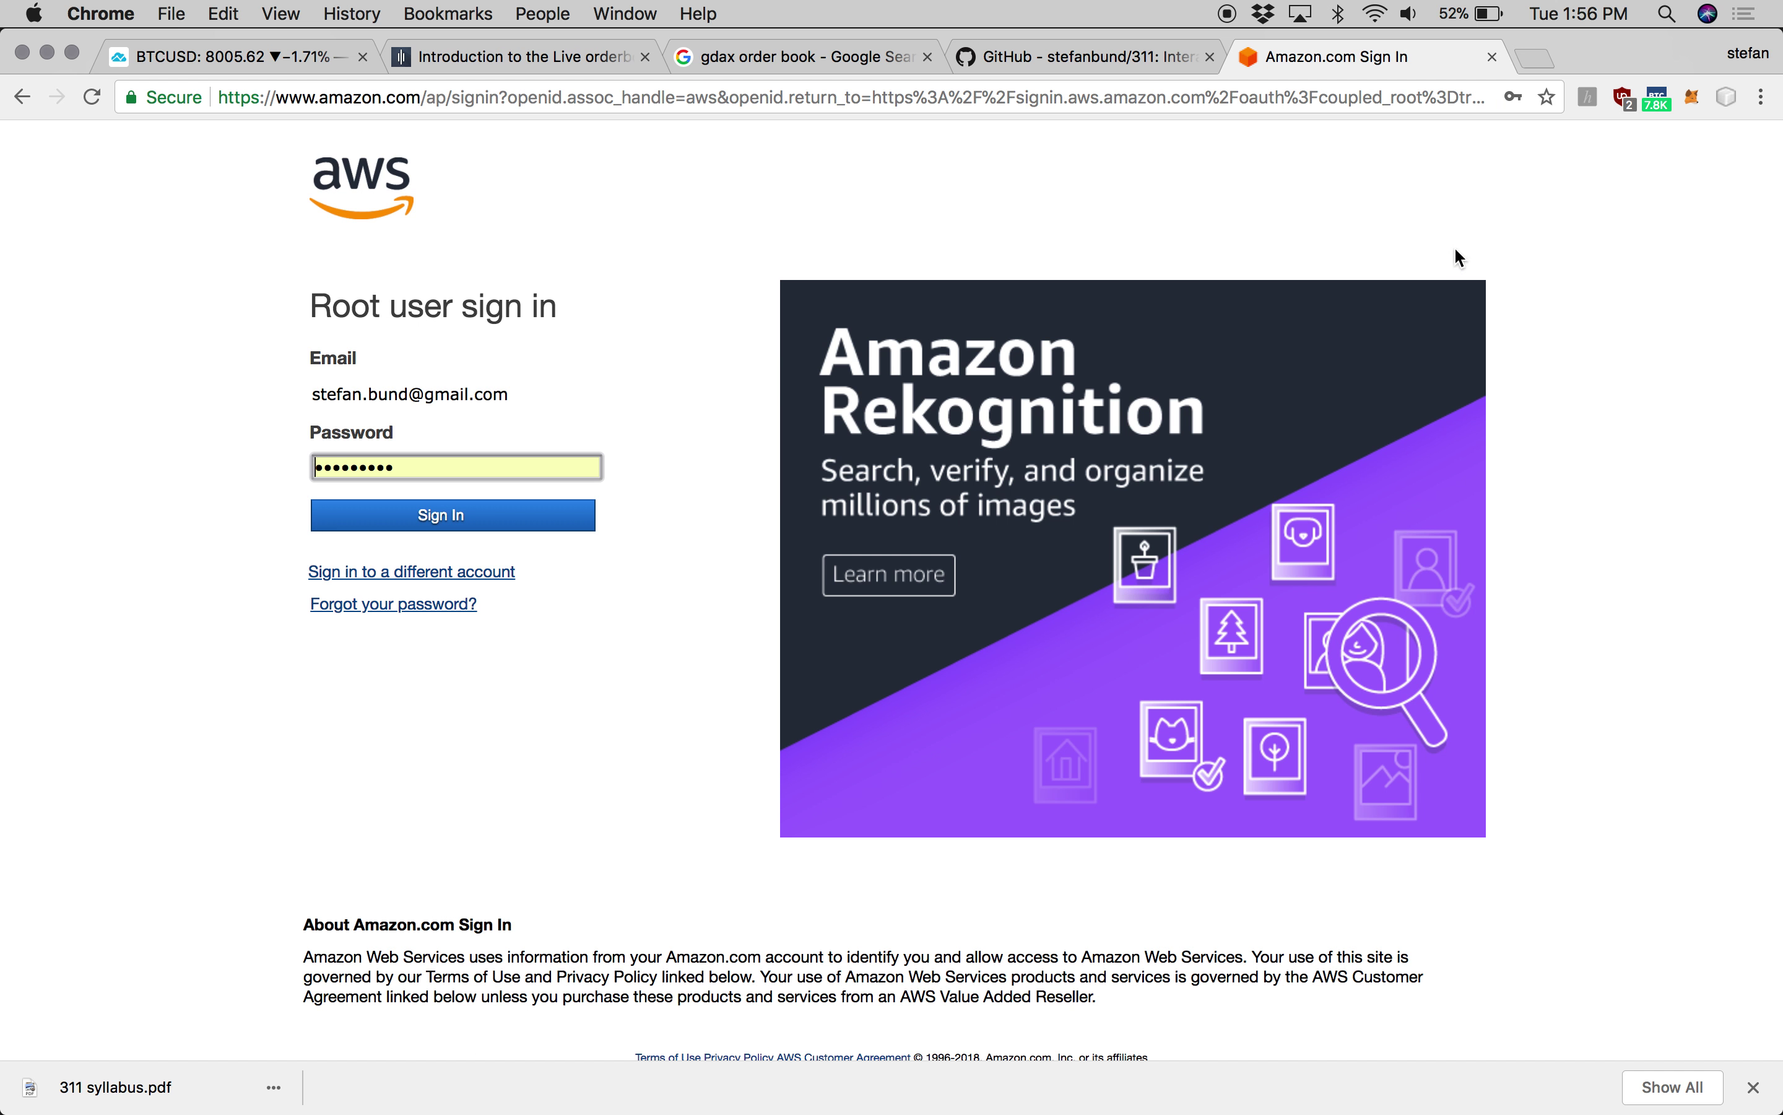
left_click(539, 515)
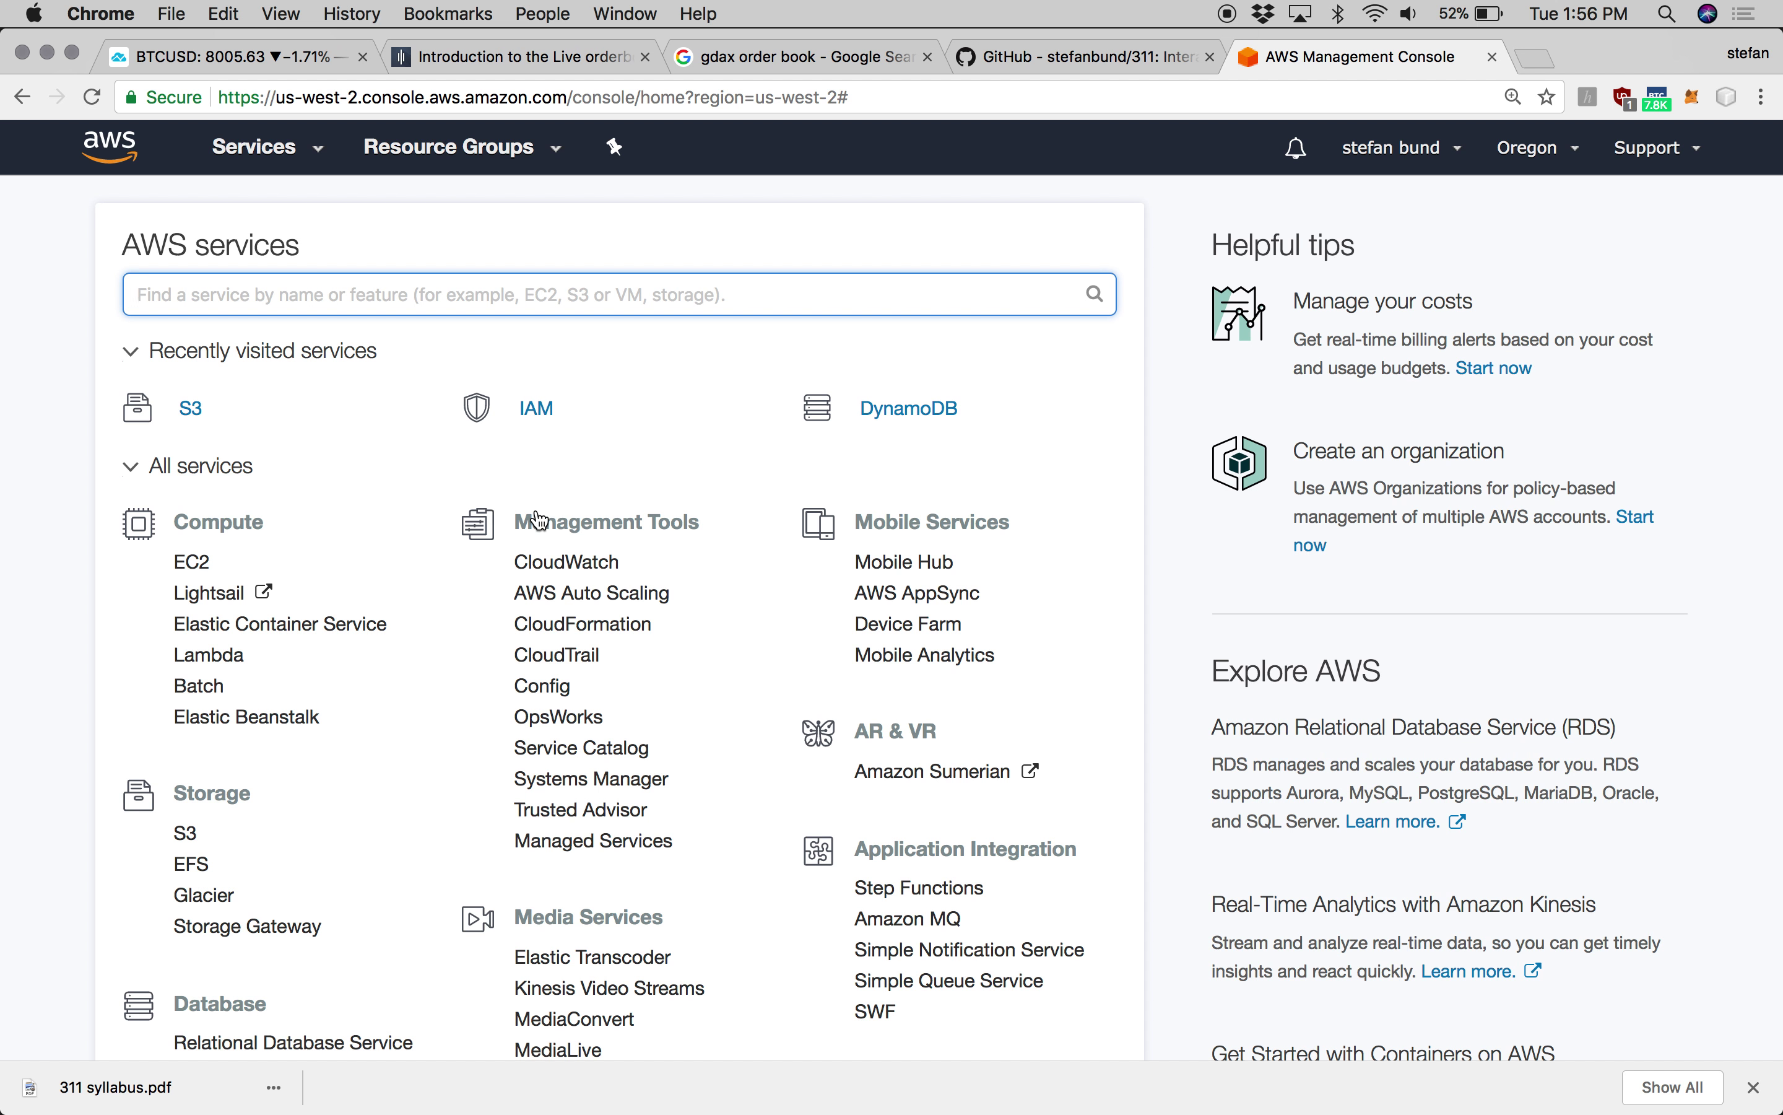
- Open the S3 service from the recently visited services in the AWS console
scroll(538, 519, "down", 3)
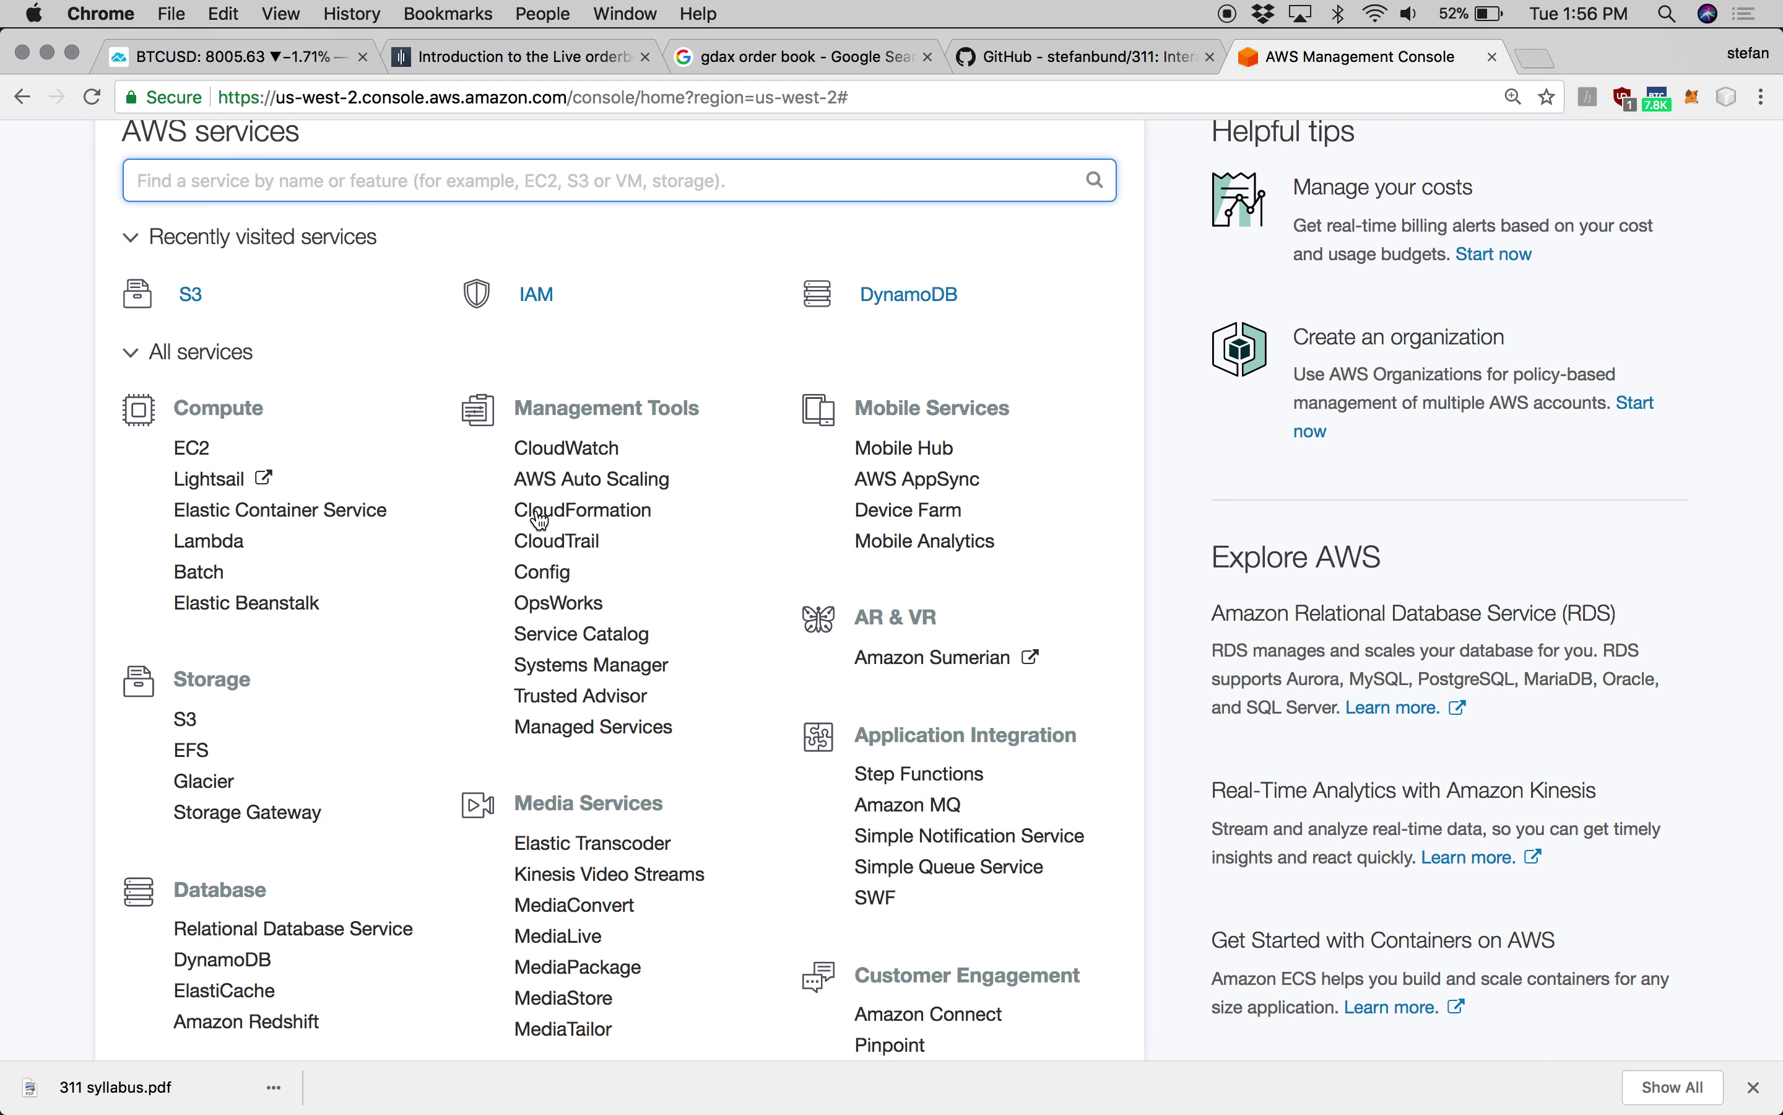
scroll(542, 520, "up", 3)
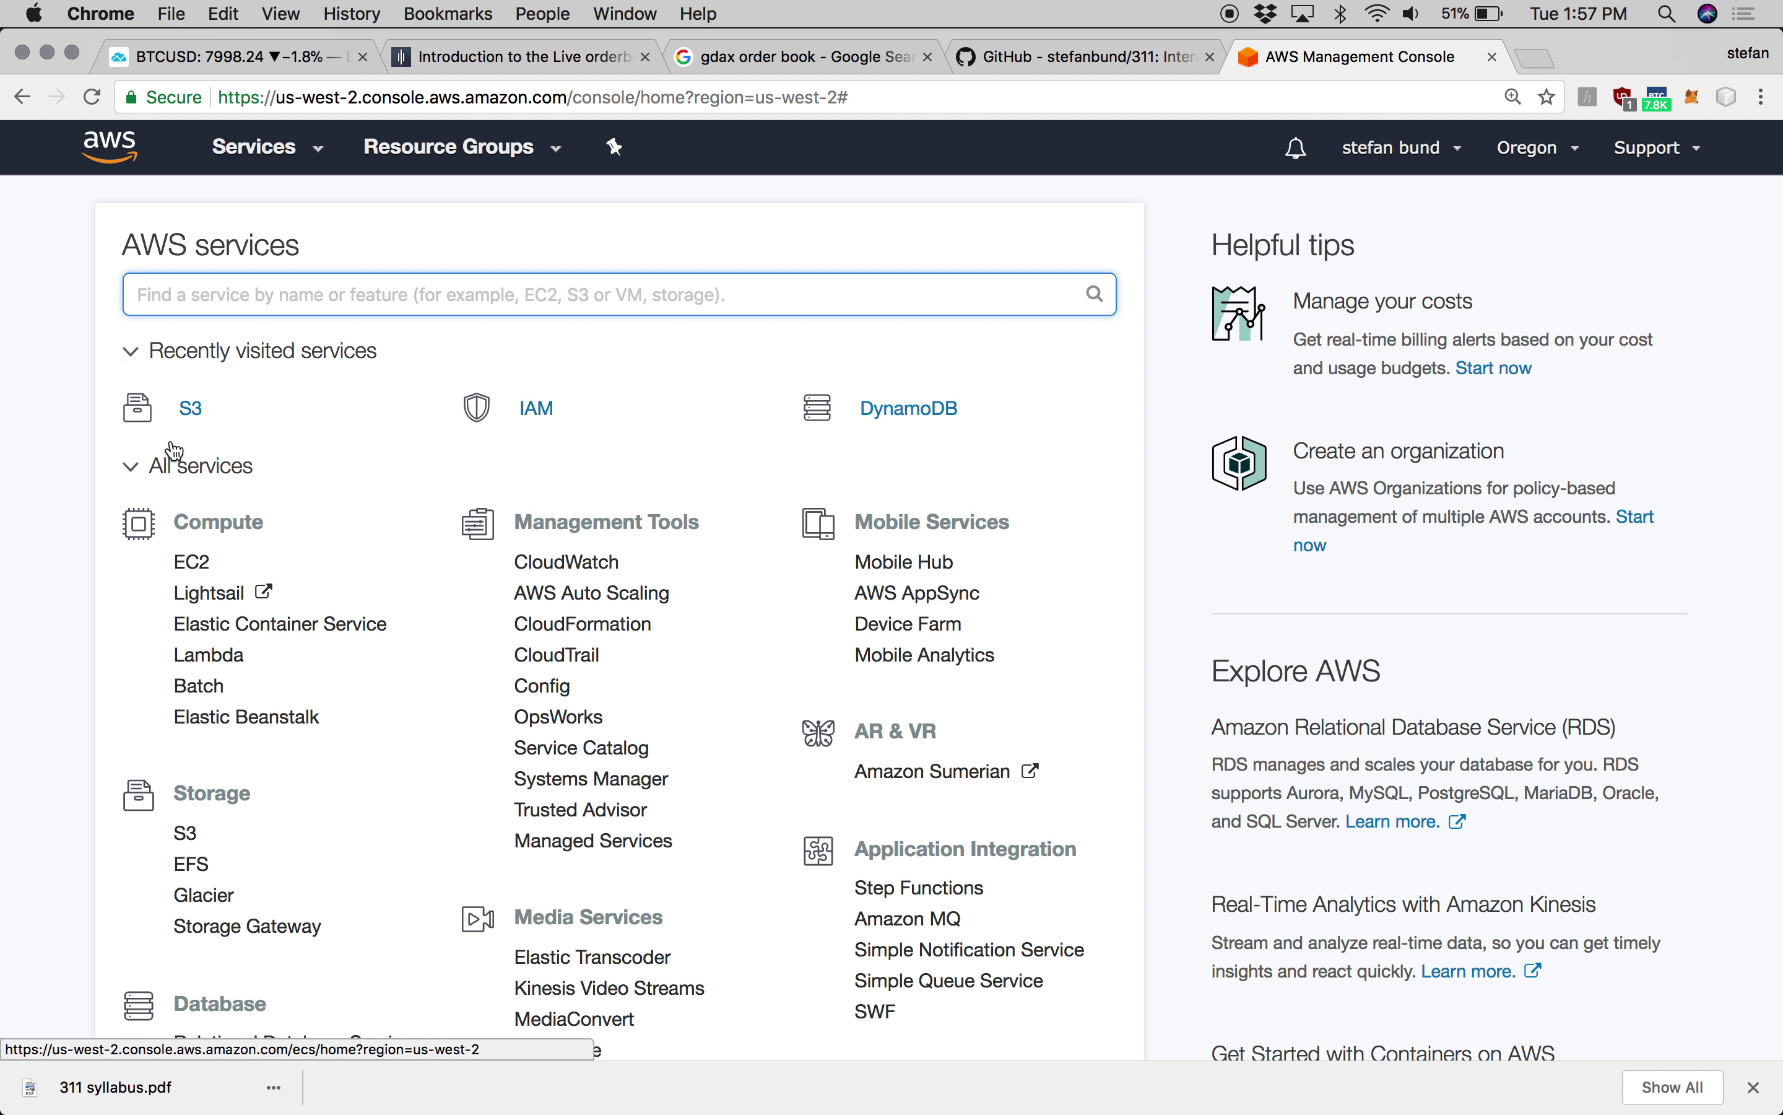
left_click(195, 417)
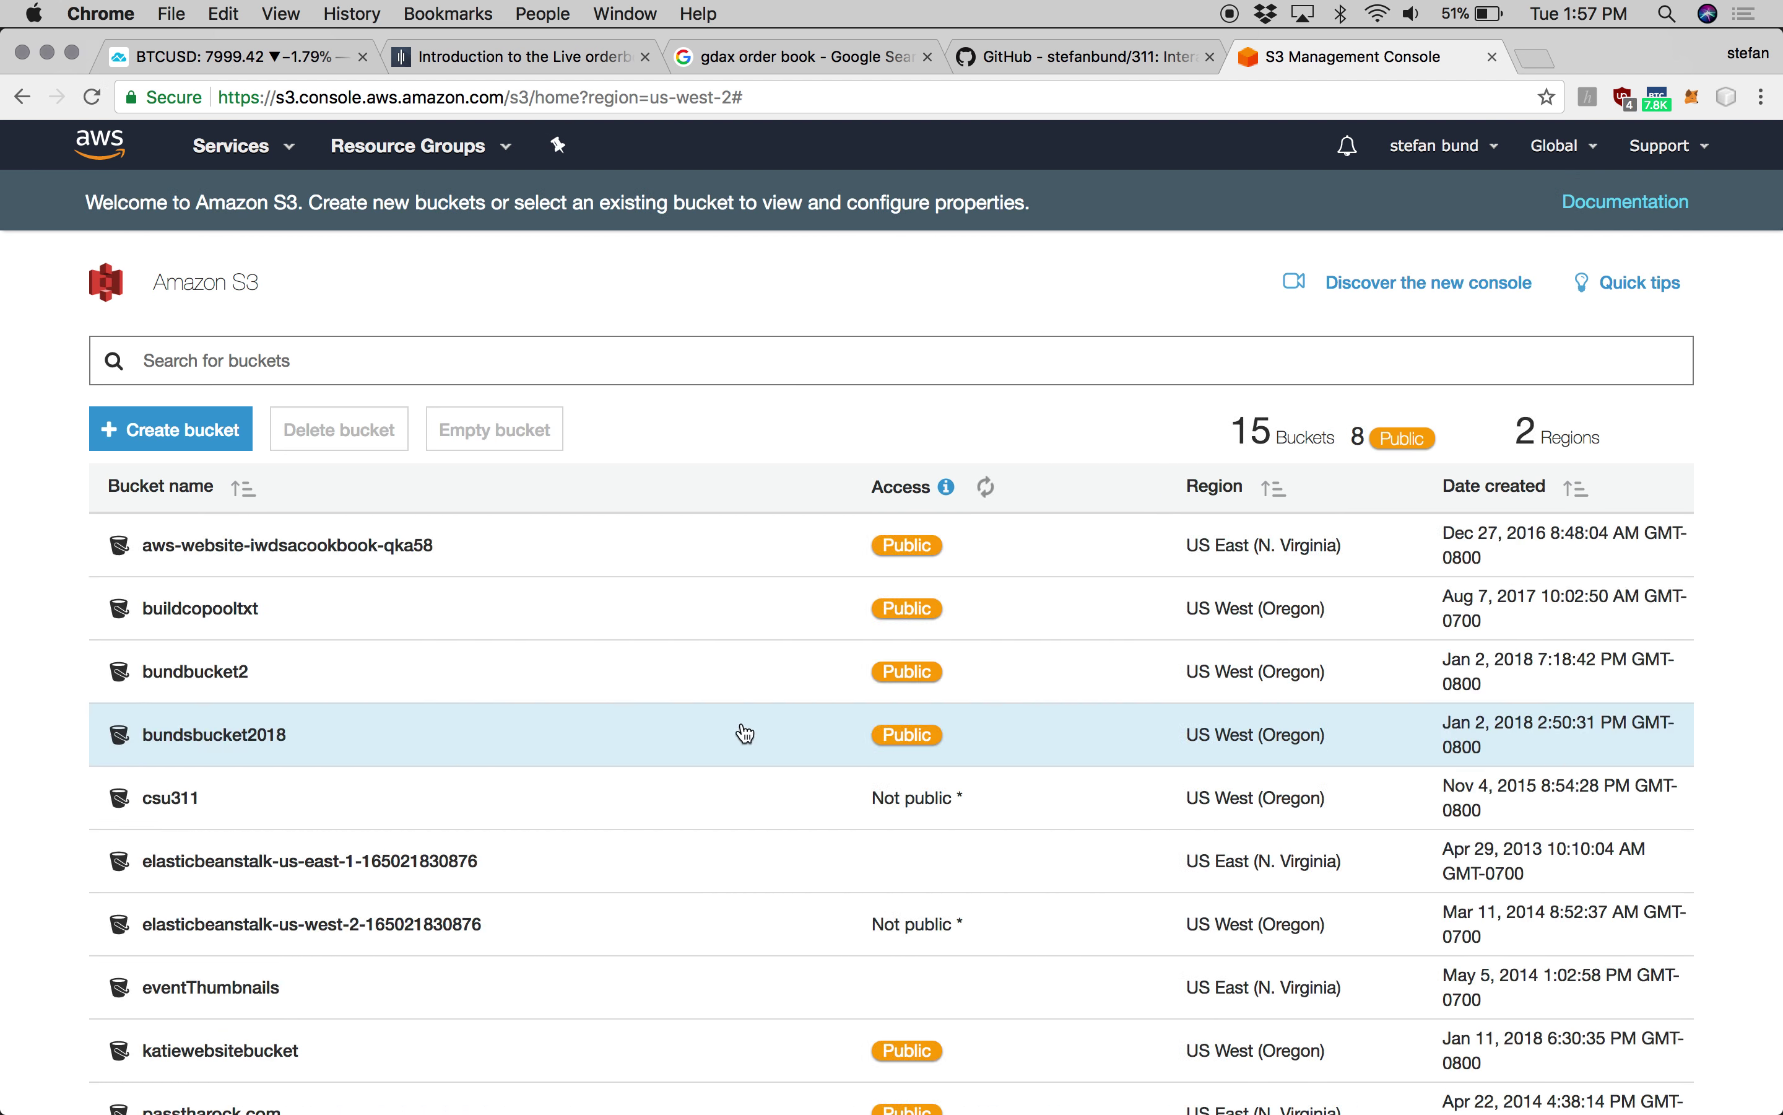
double_click(243, 282)
left_click(349, 289)
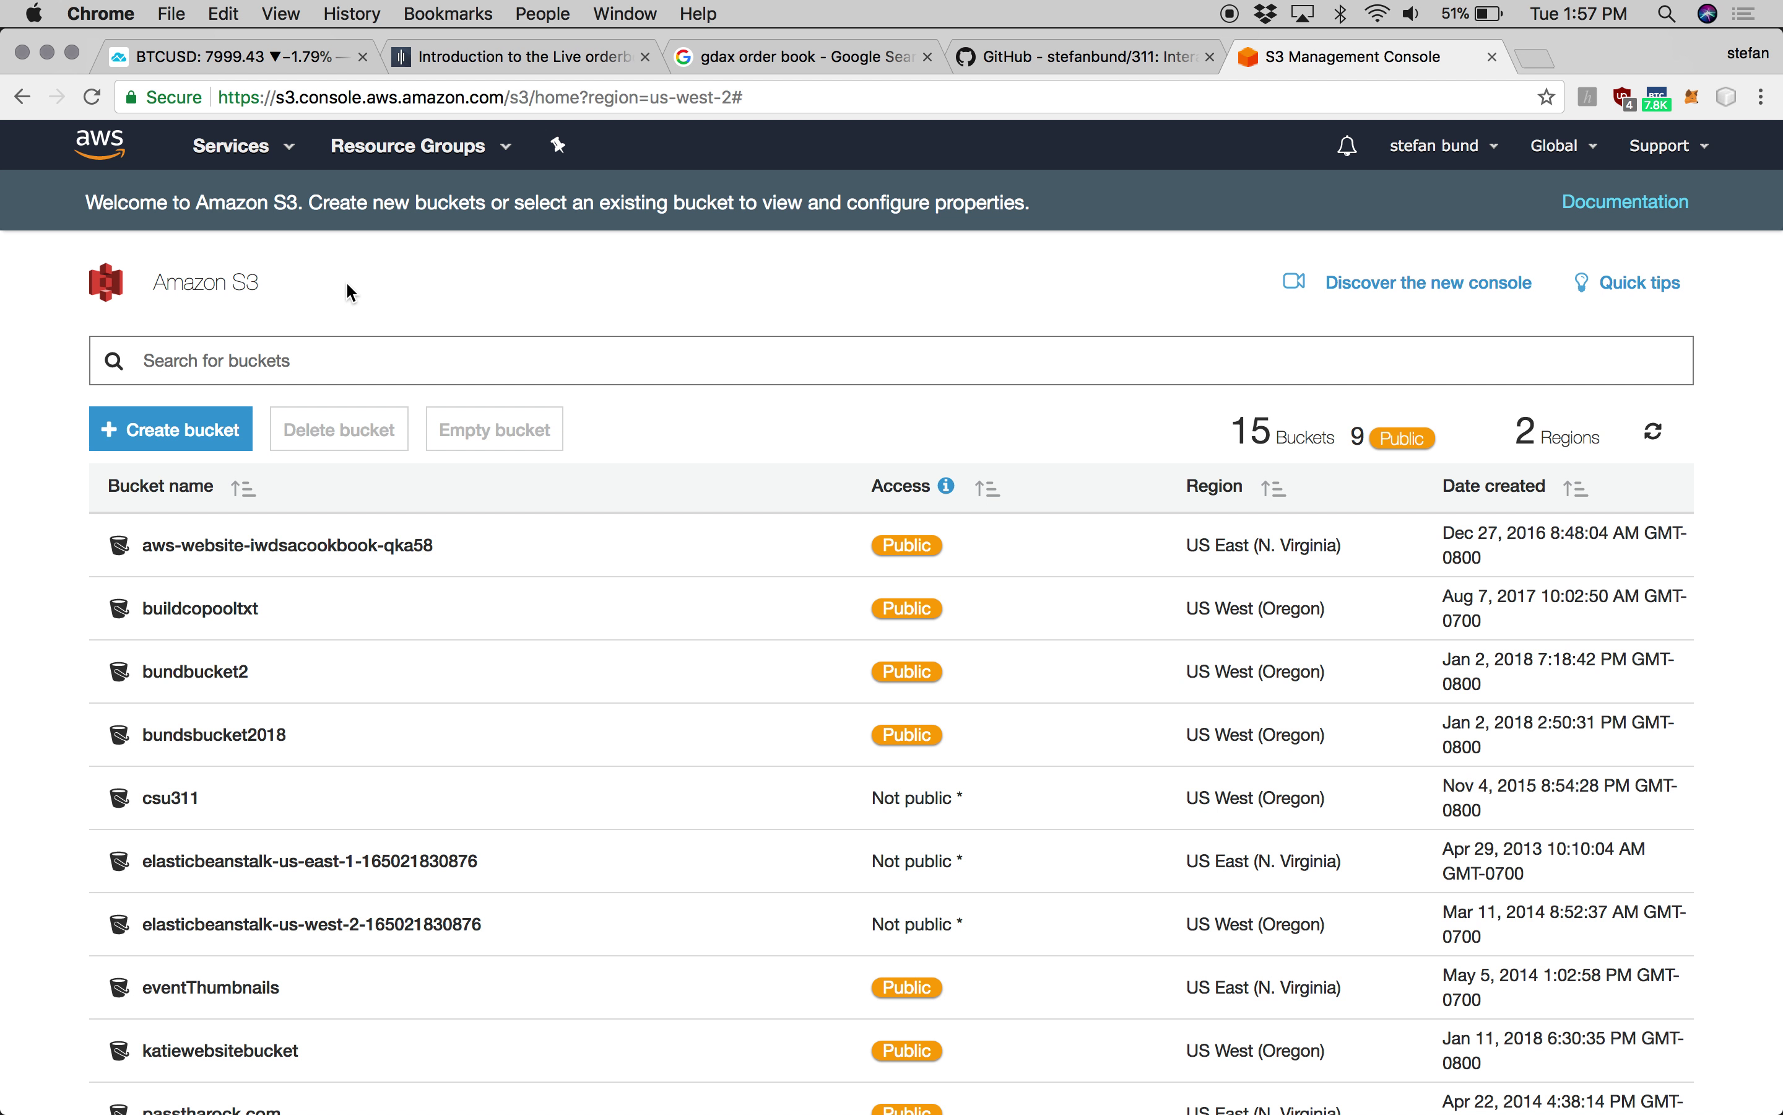
double_click(245, 283)
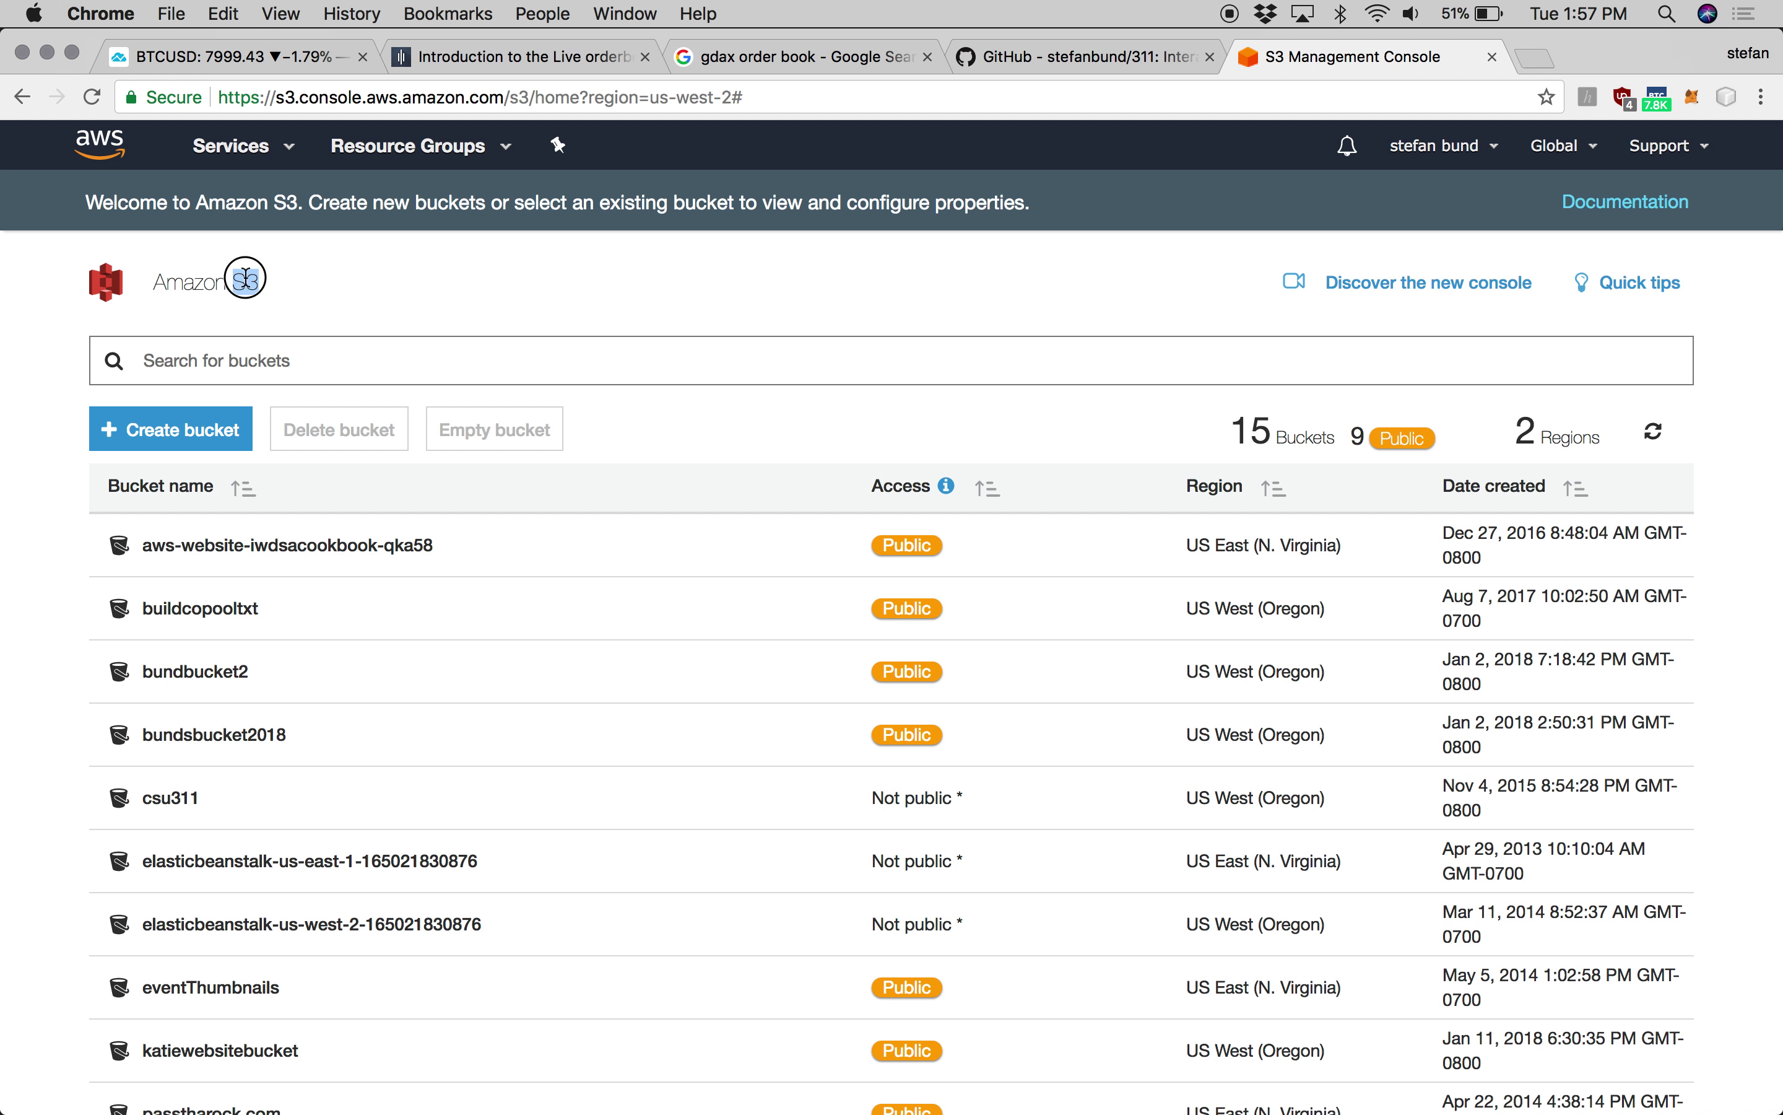
left_click(355, 278)
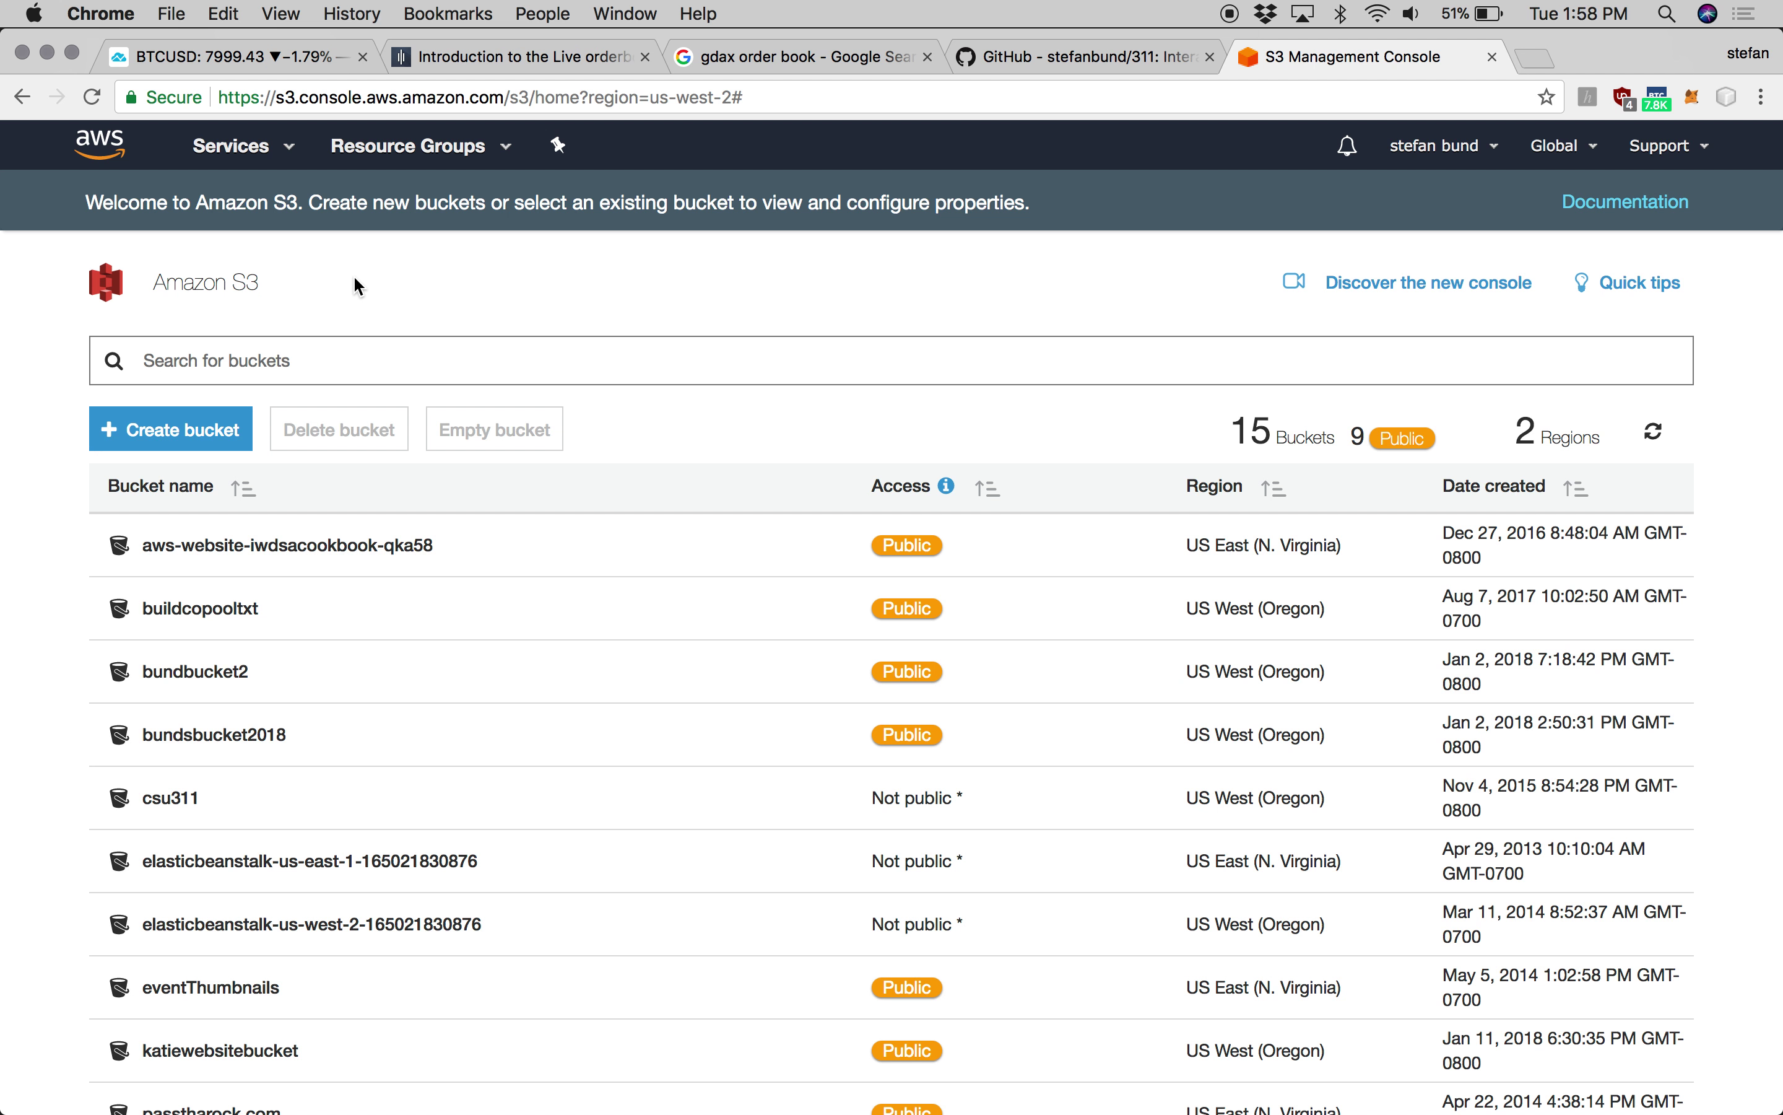
- Start creating a new S3 bucket and enter sampleStarterBucketSpring18 as its name
scroll(353, 274, "down", 1)
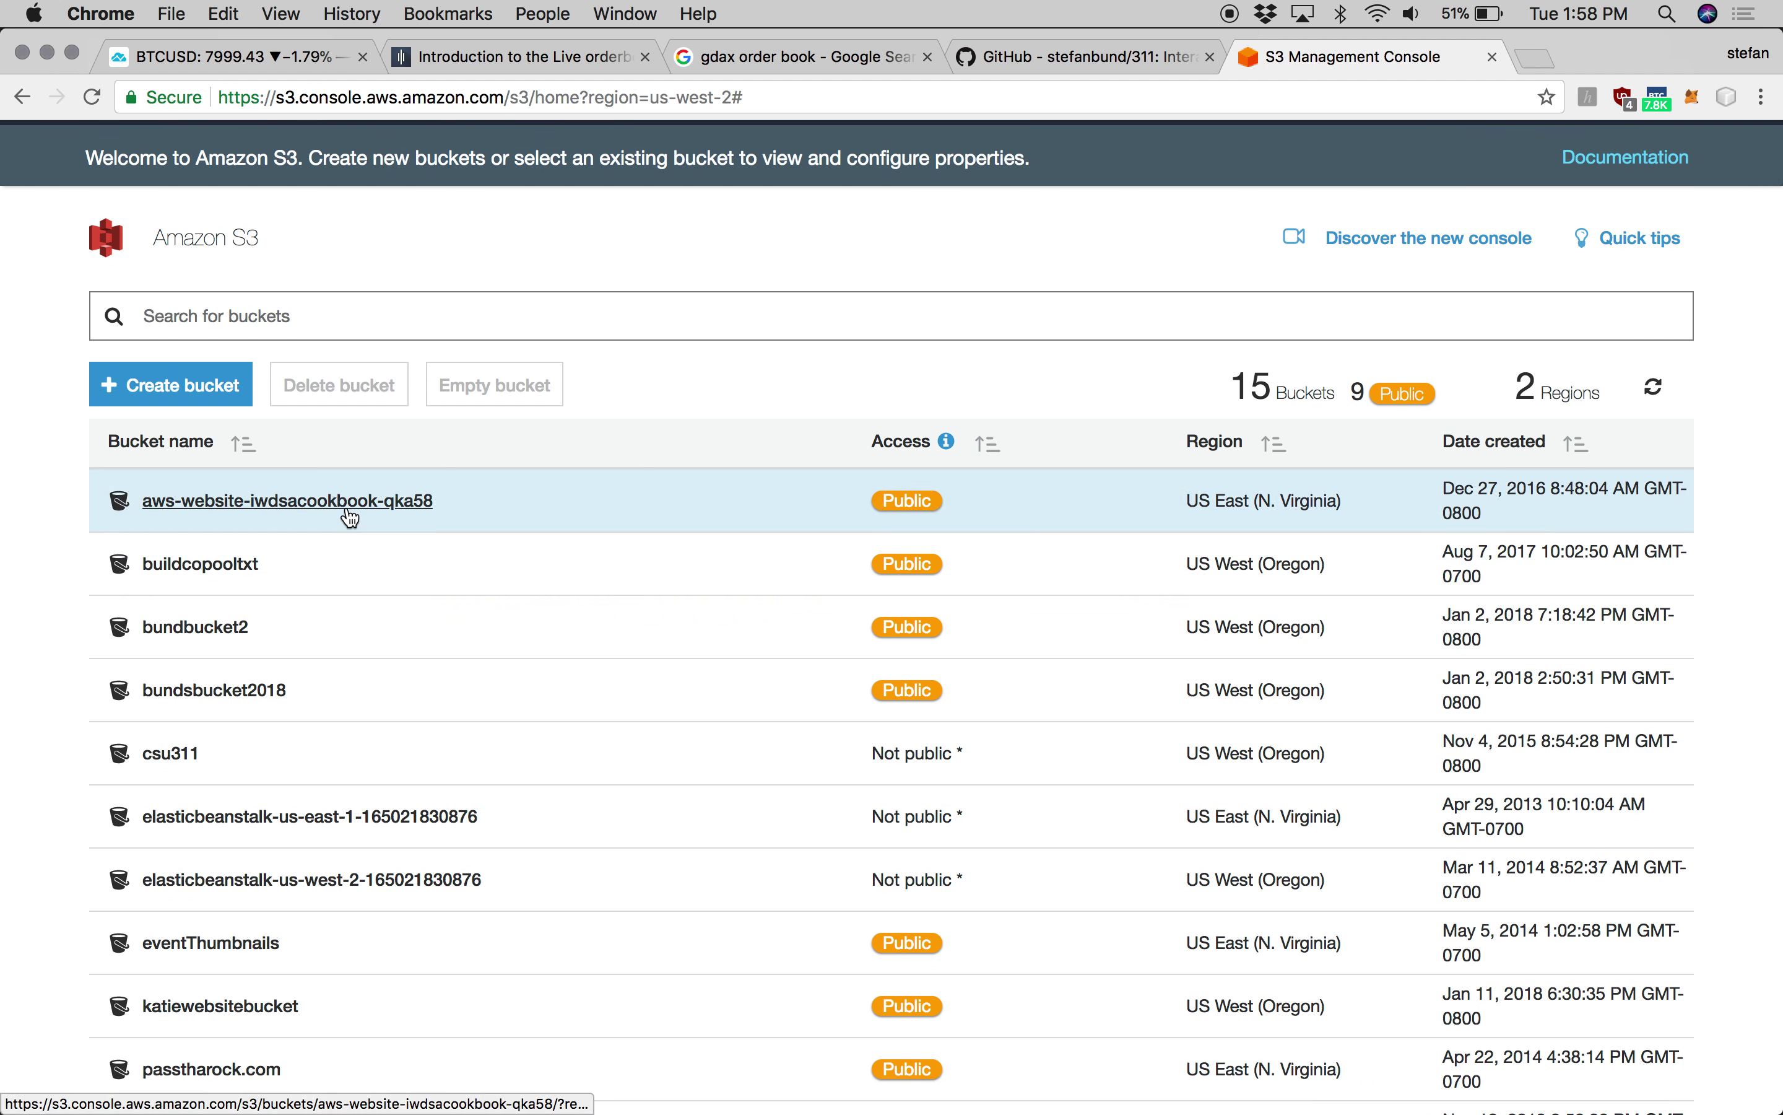
left_click(201, 403)
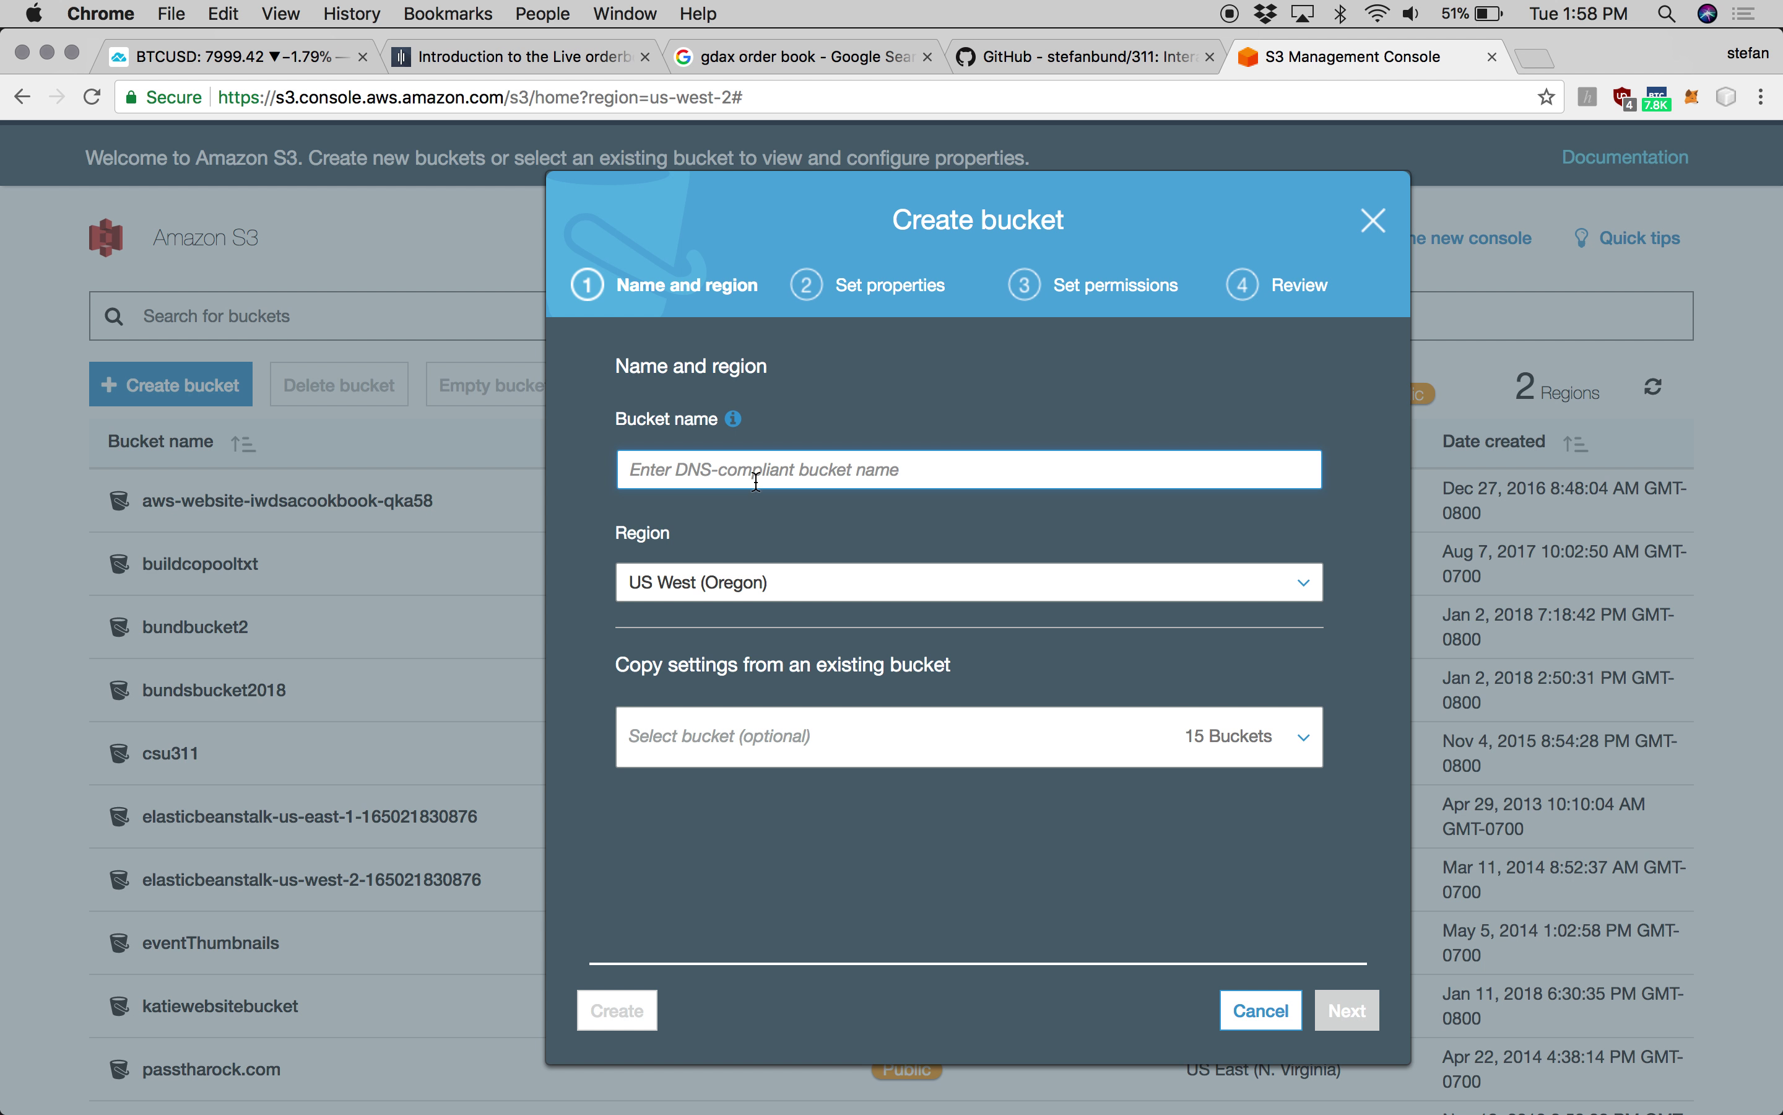
type("sampleStarterBuck")
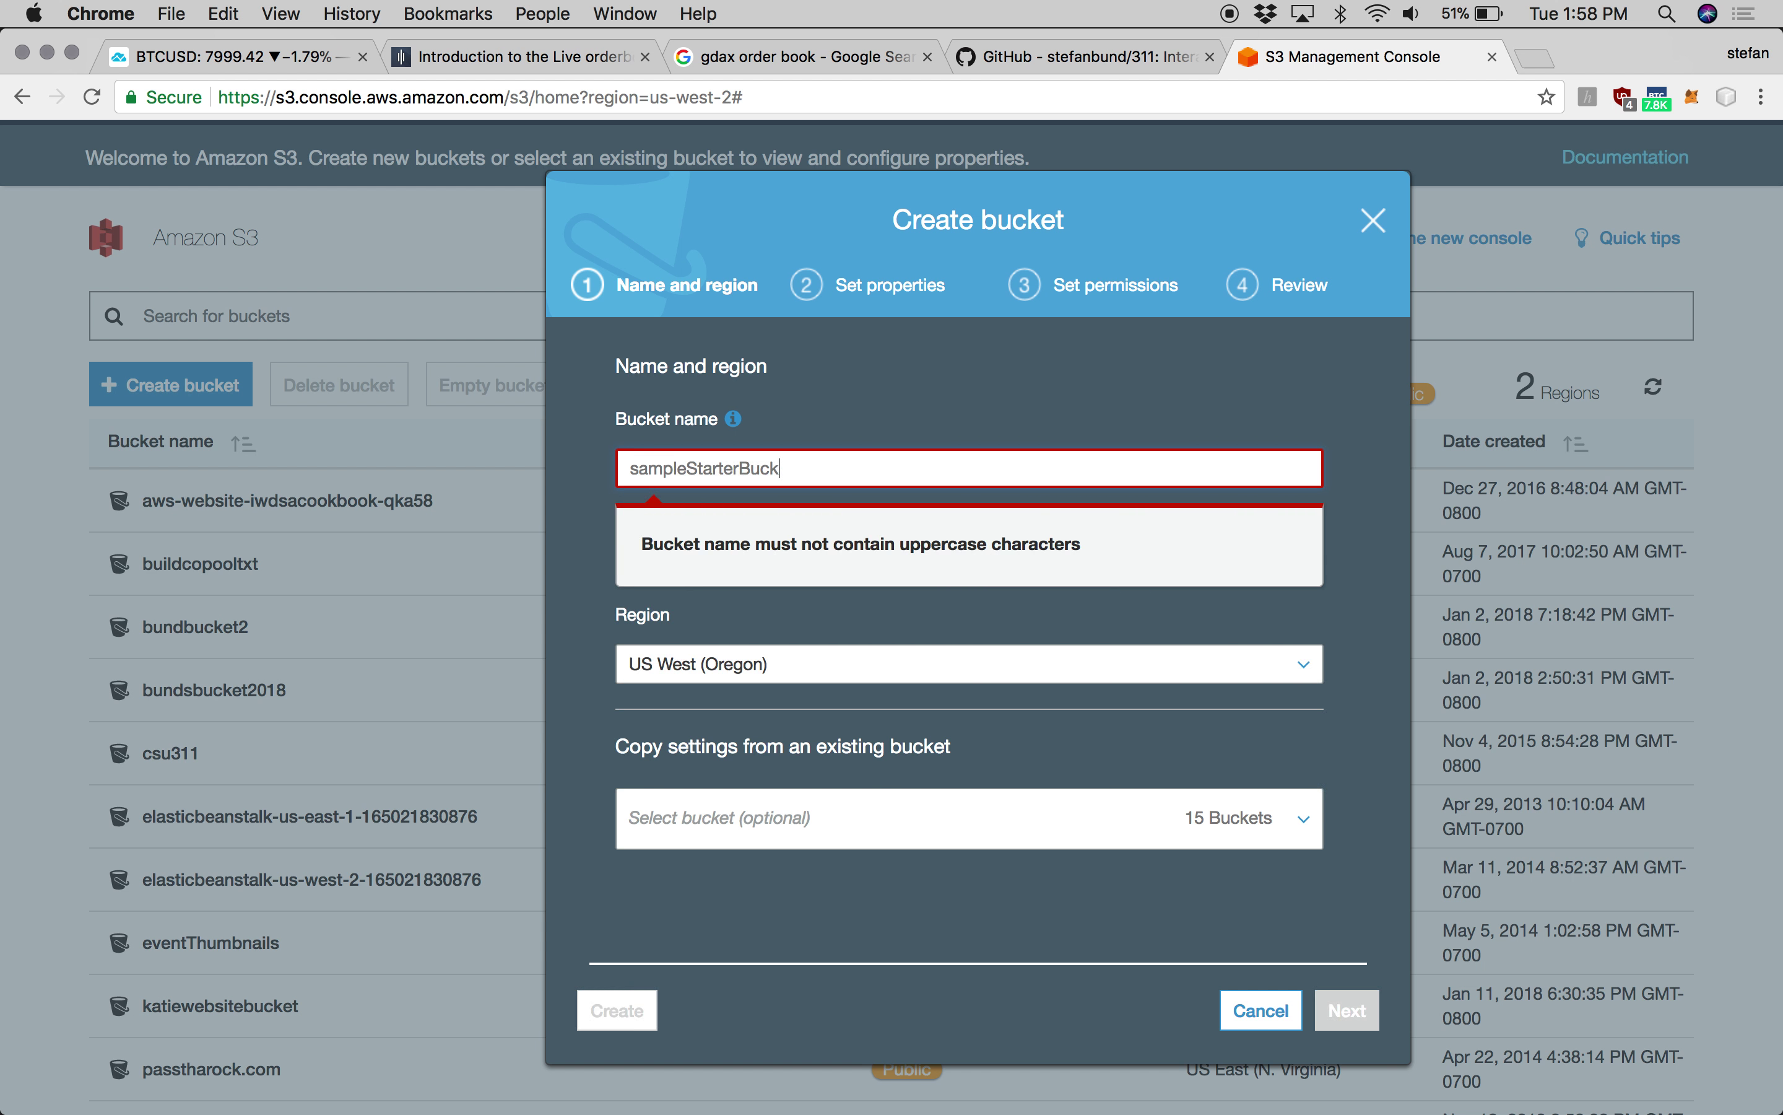
type("etSpring18")
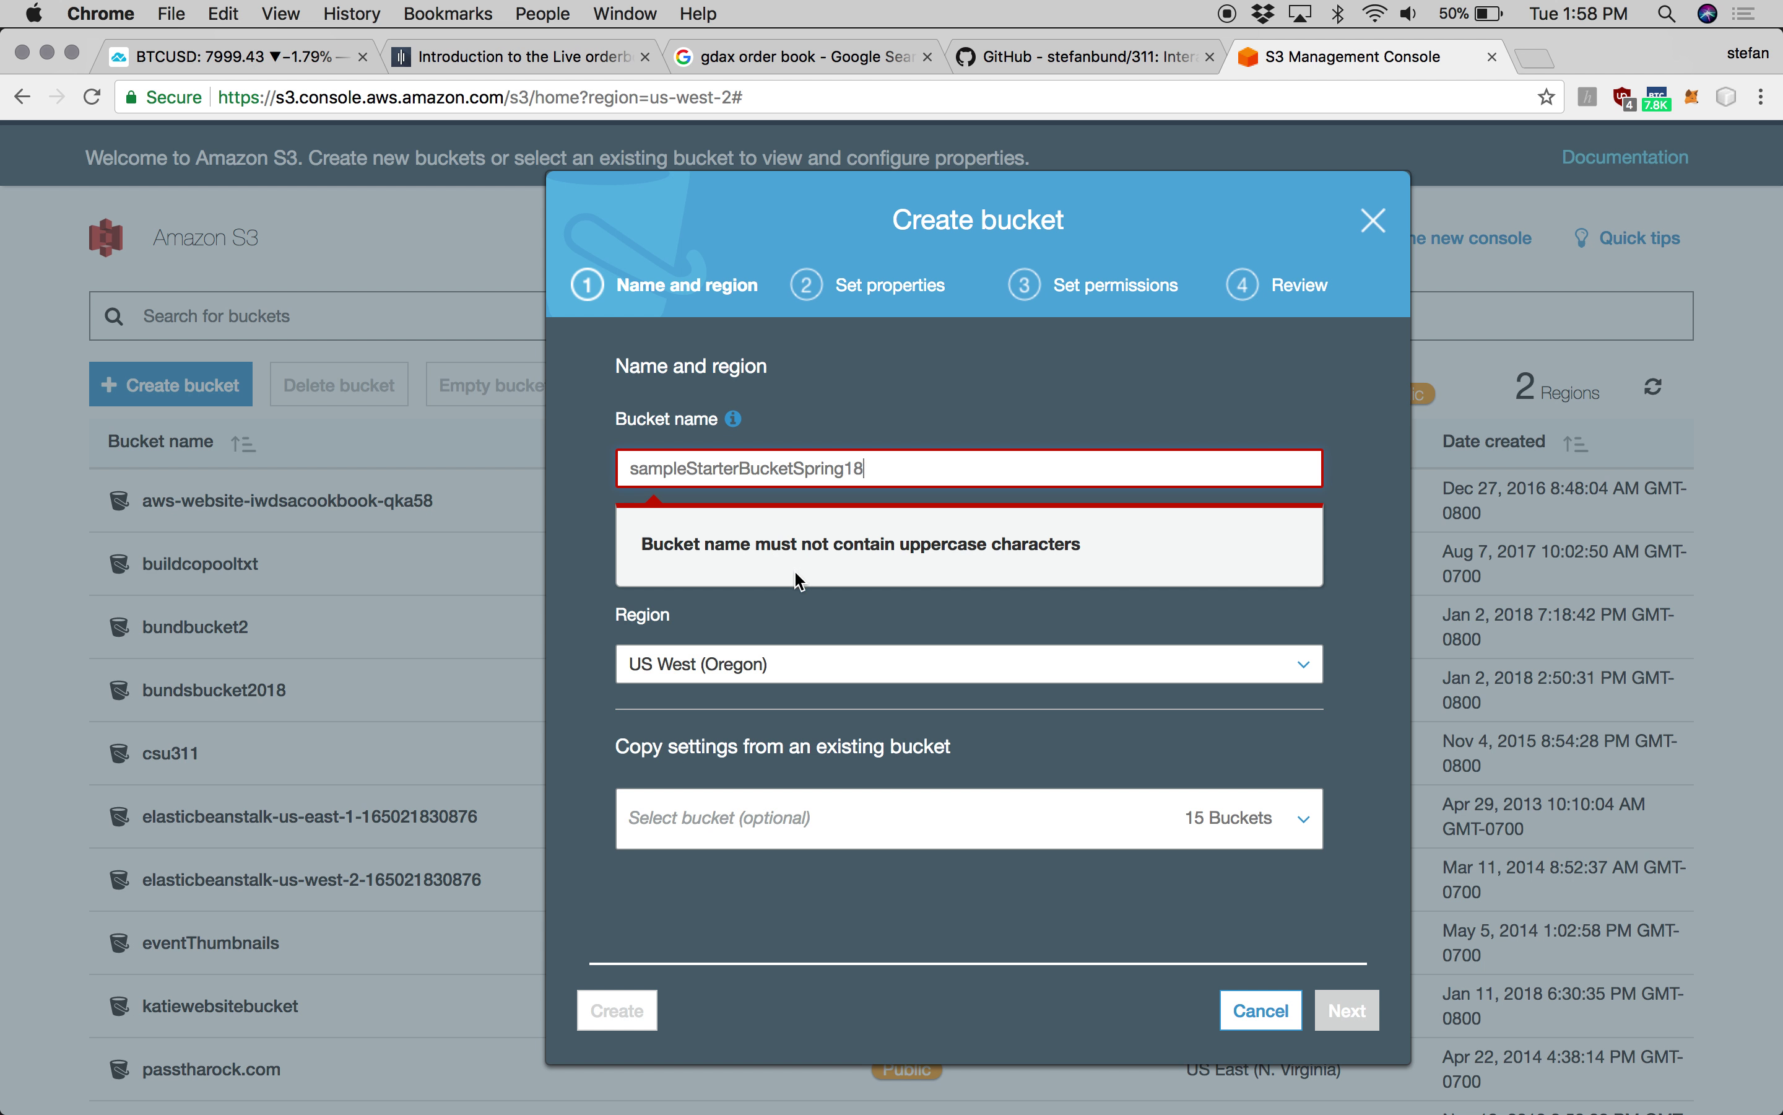
- Correct the bucket name to the all-lowercase samplestarterbucketpring18
key("Left")
key("Left")
key("BackSpace")
key("Left")
key("Left")
key("Left")
key("Left")
key("Left")
key("BackSpace")
type("b")
key("Left")
key("Left")
key("Left")
key("Left")
key("Left")
key("Left")
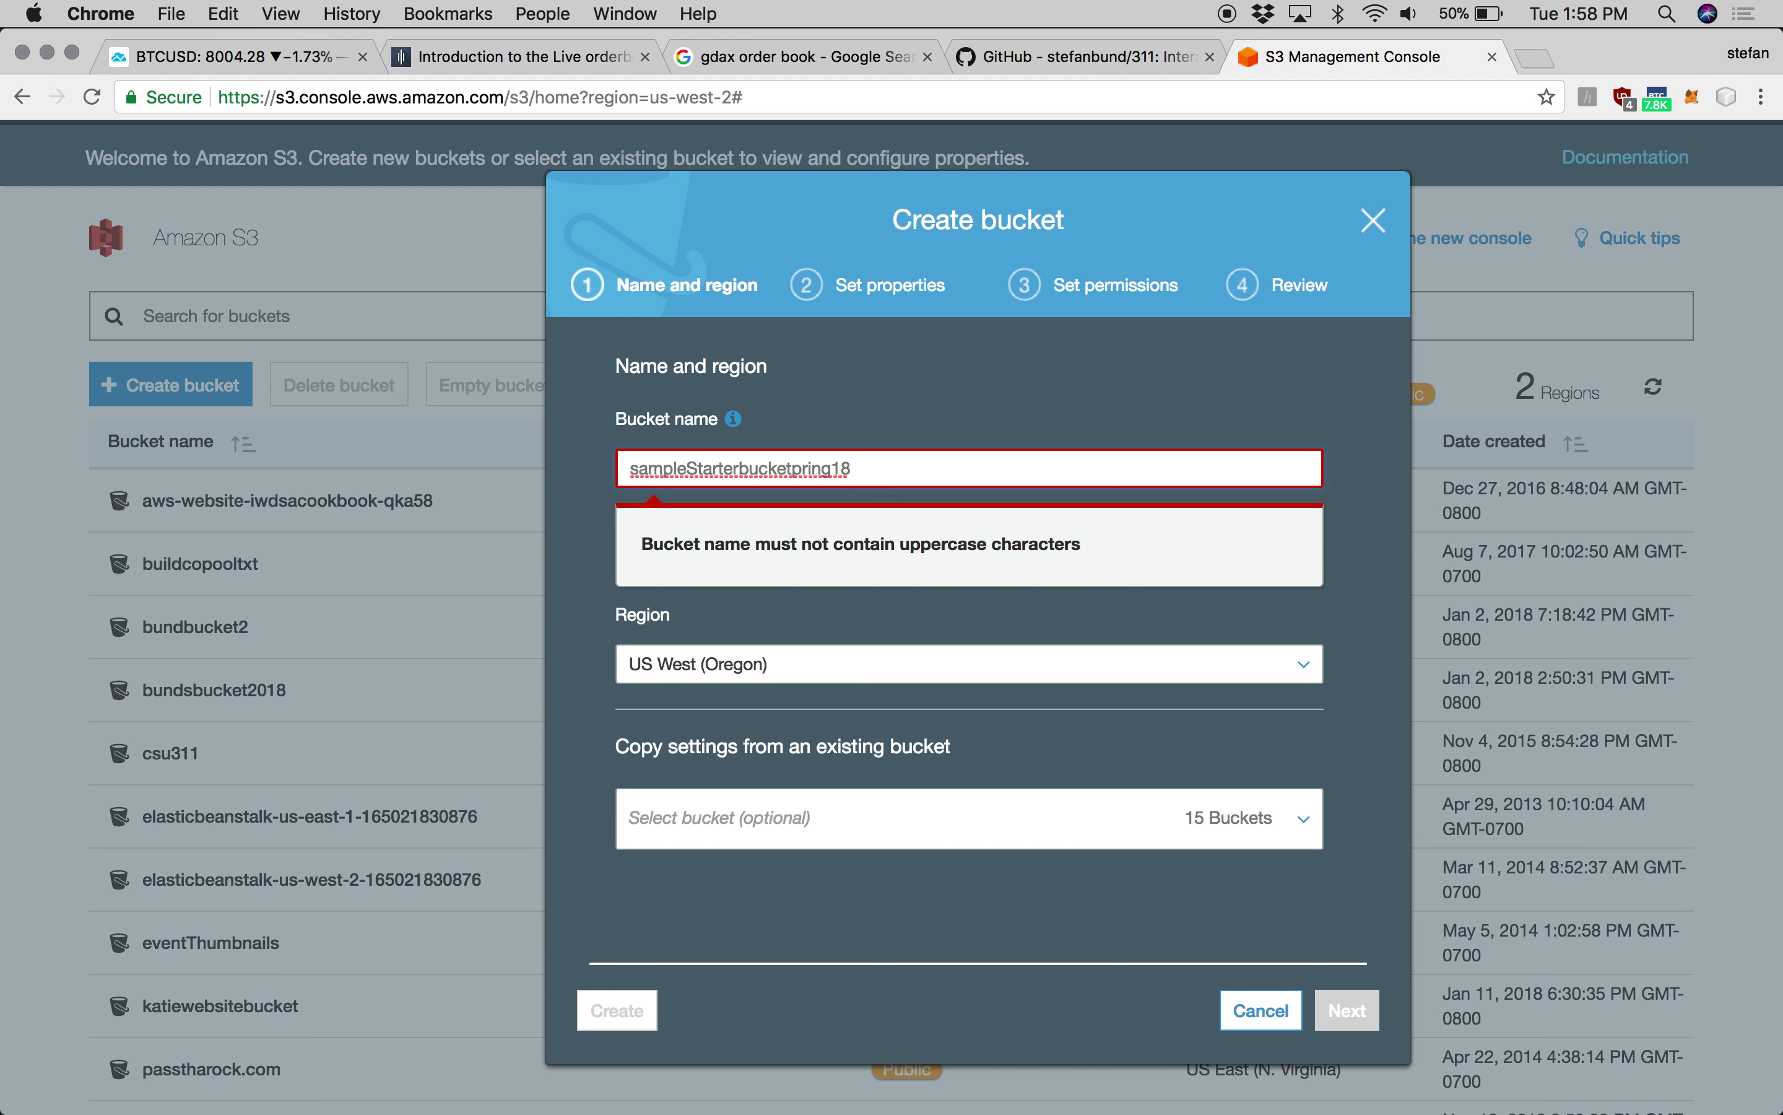
key("BackSpace")
type("s")
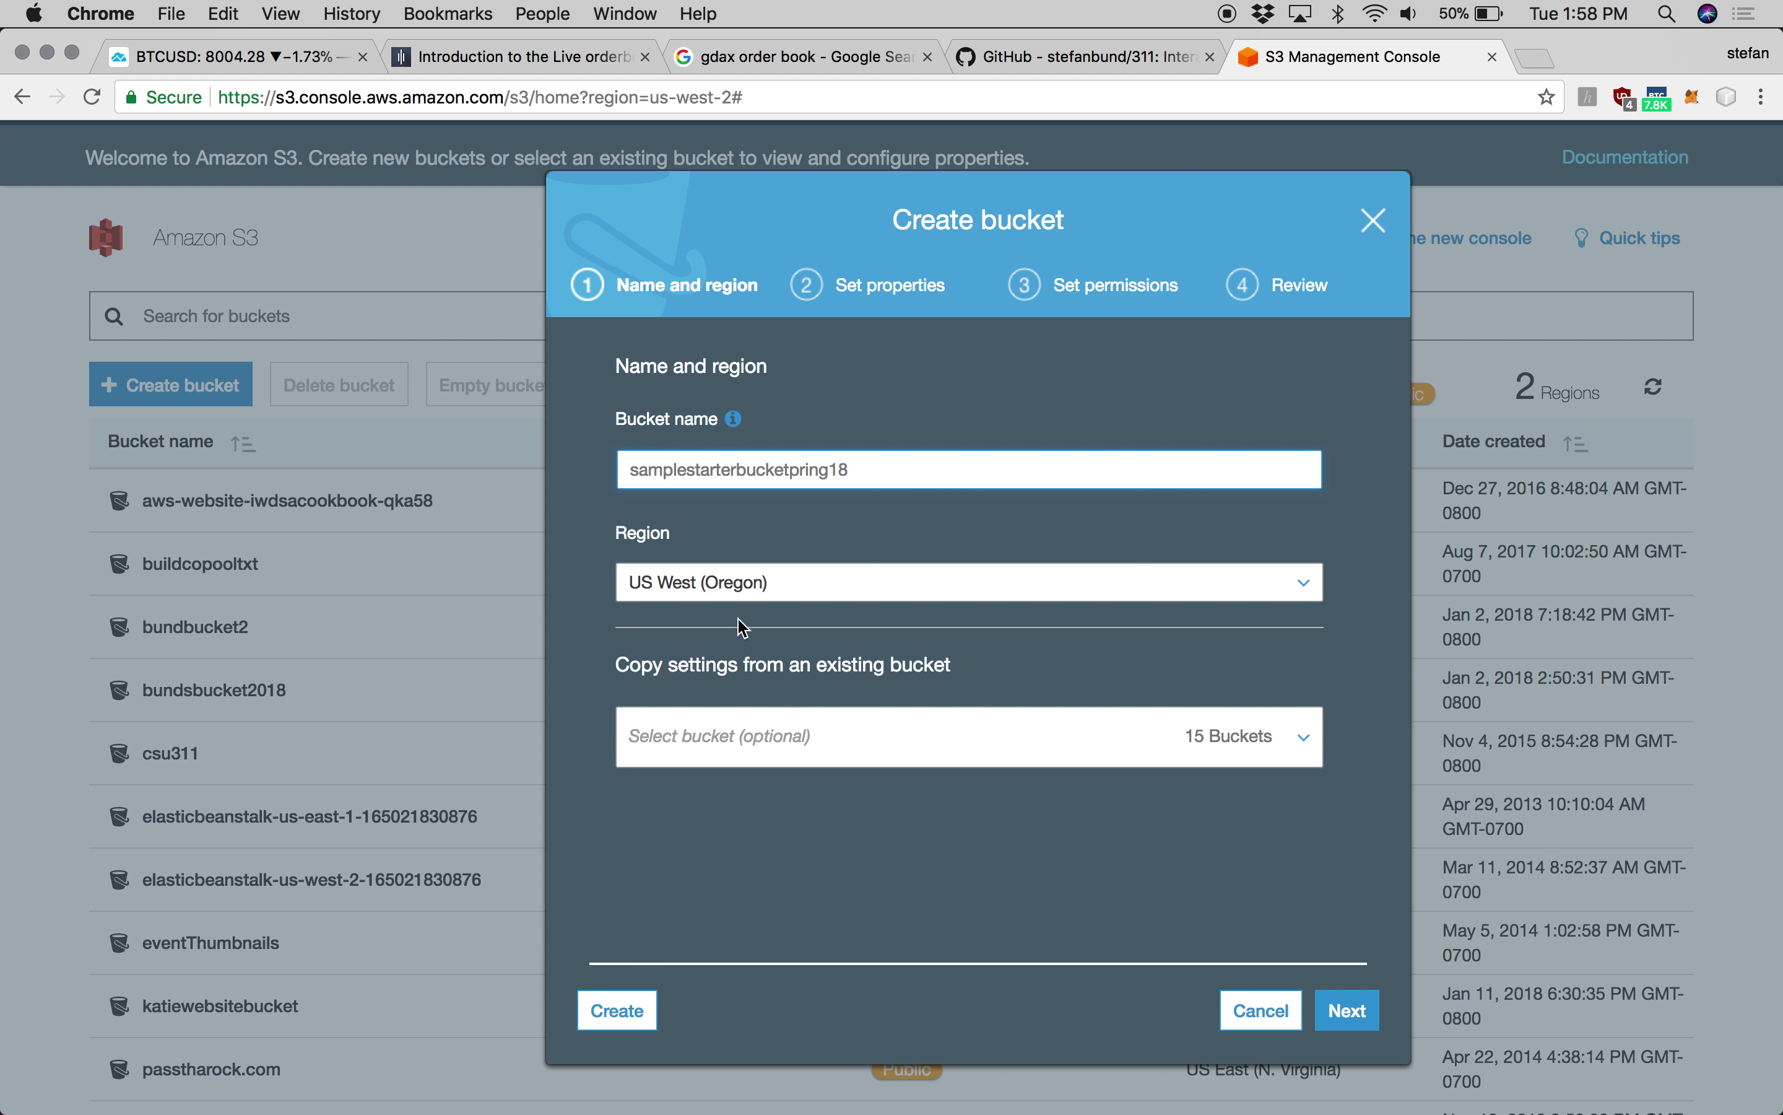
- Choose US West (Oregon) as the bucket's region and continue to the bucket properties
left_click(744, 584)
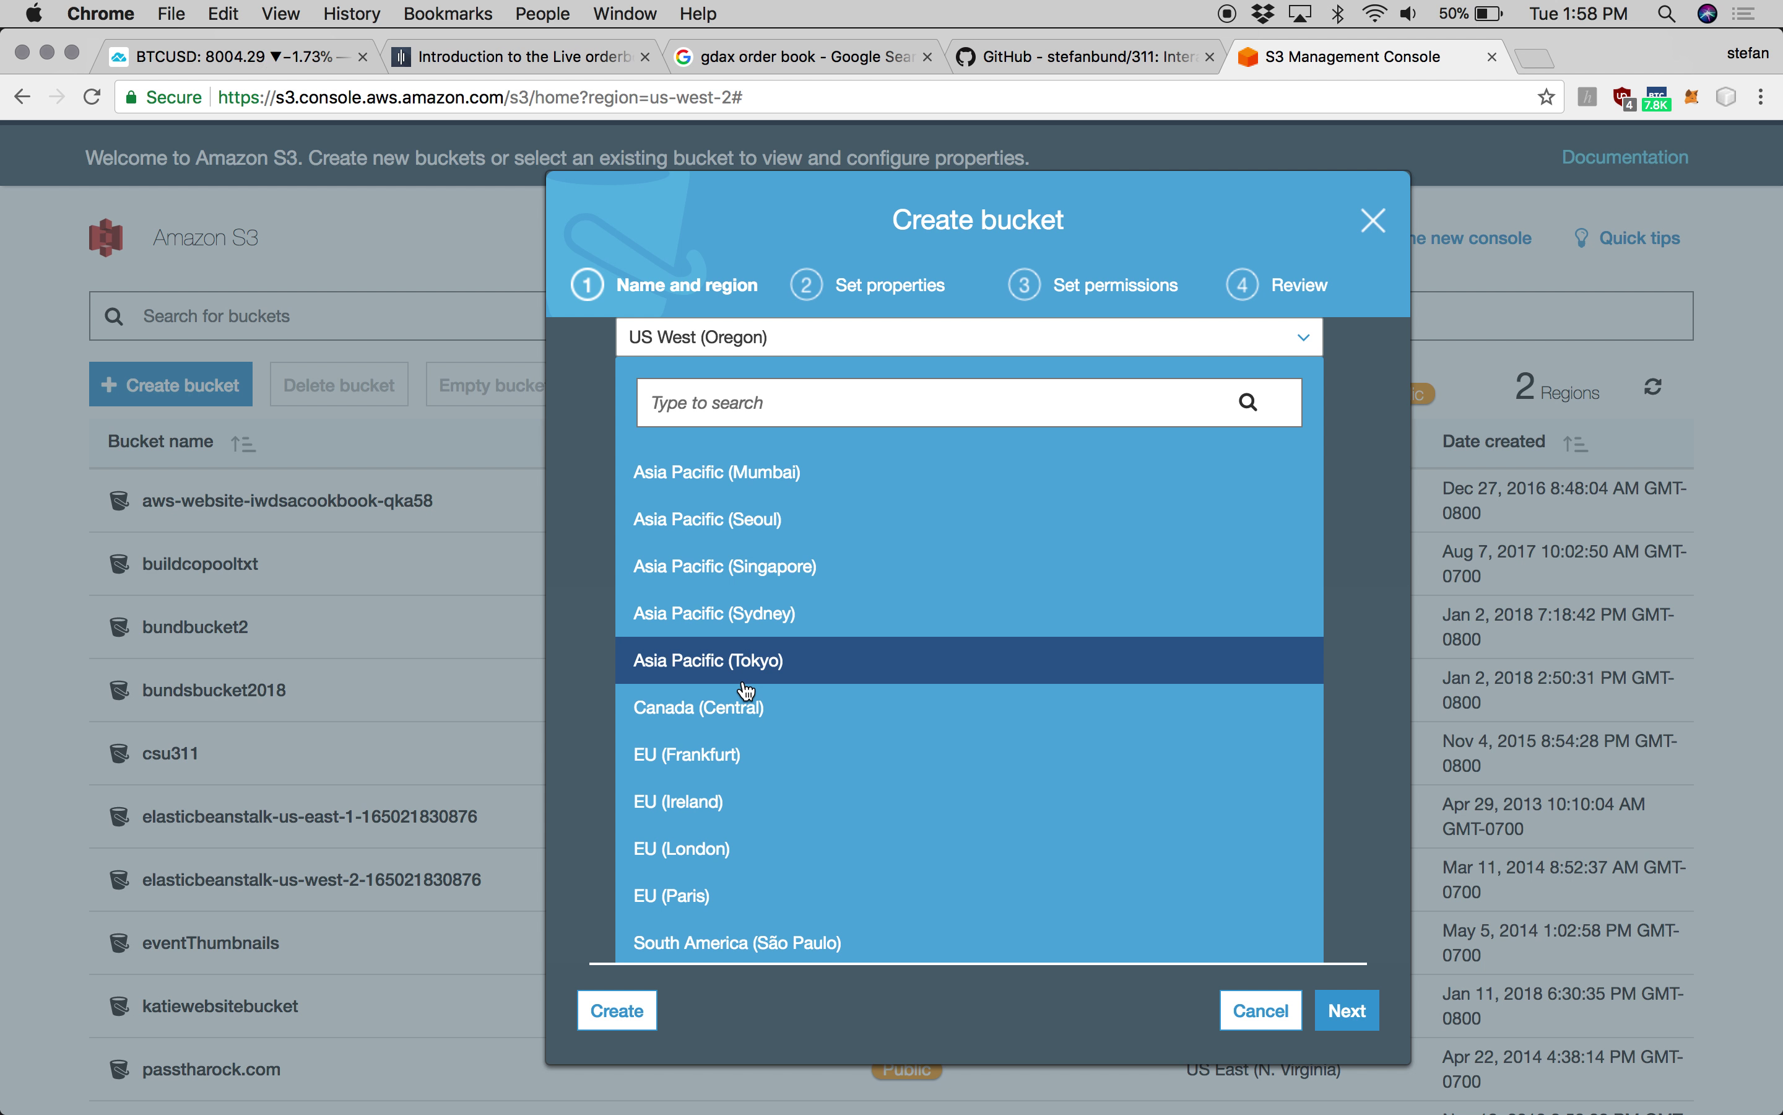
scroll(745, 685, "down", 1)
scroll(750, 620, "up", 1)
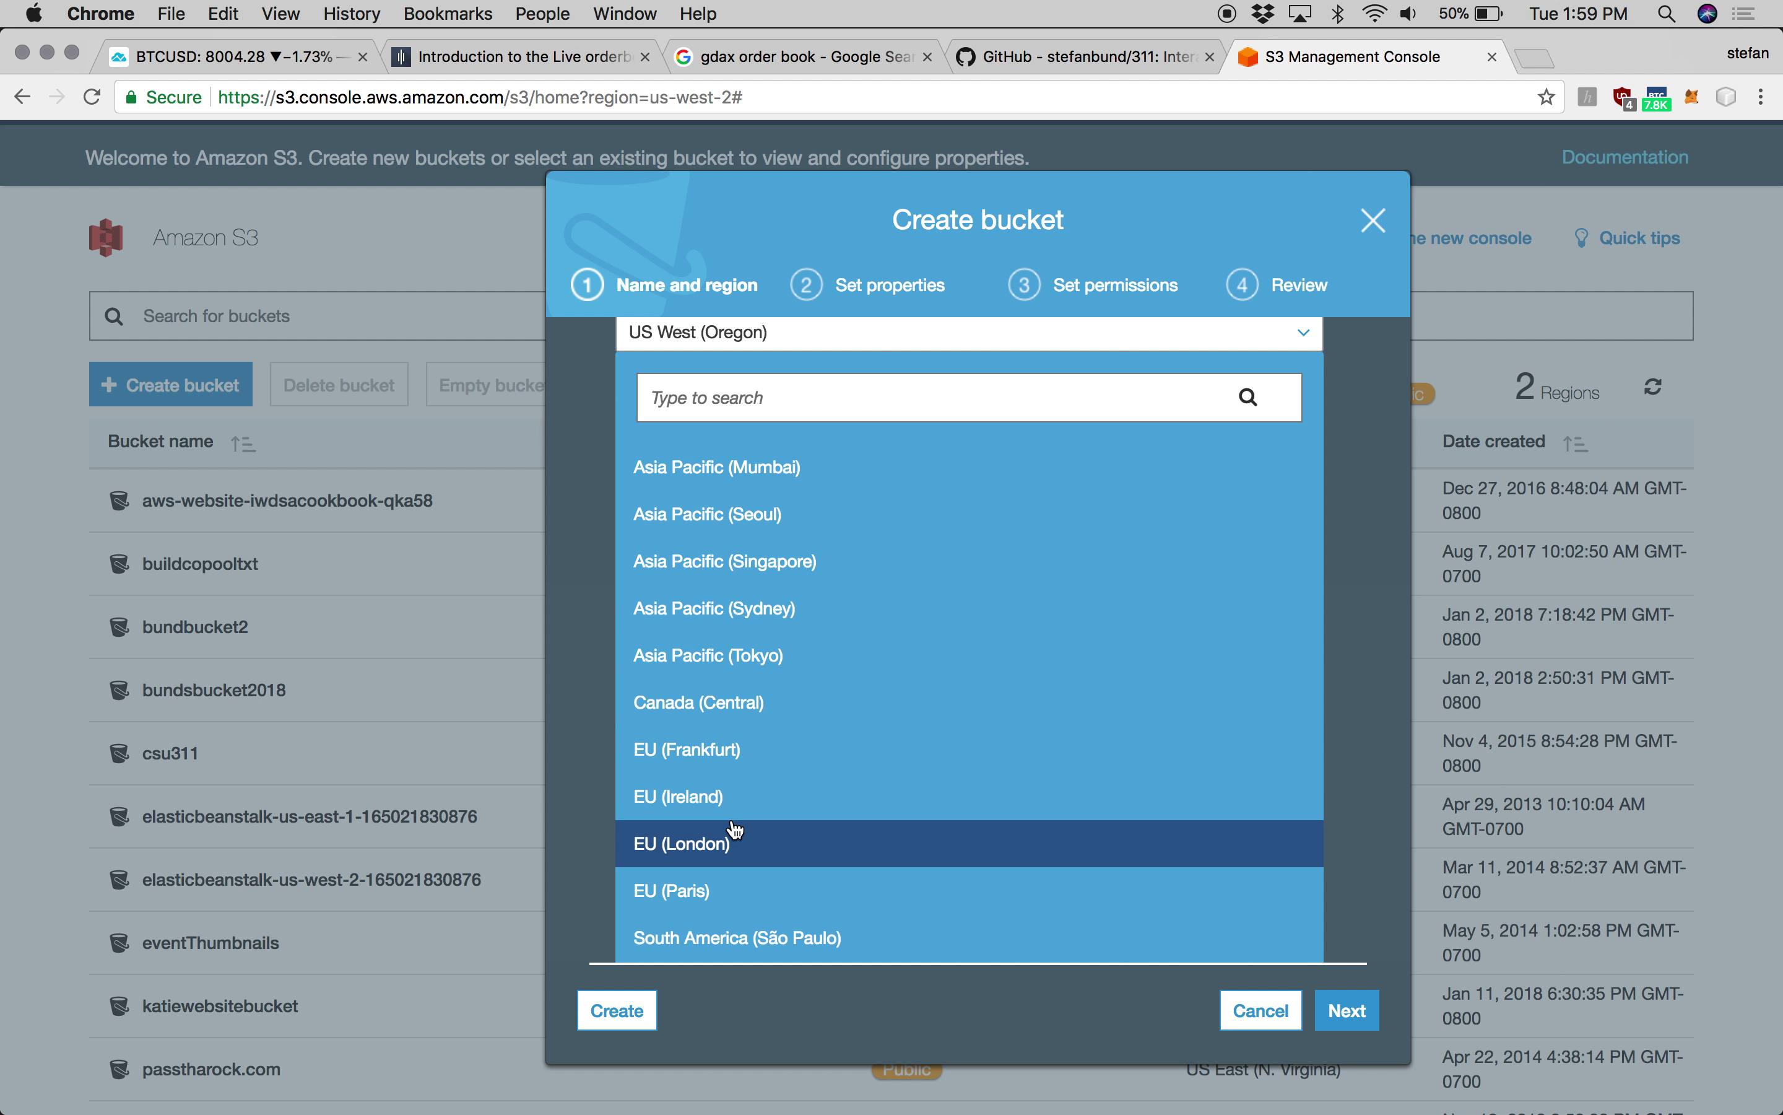
scroll(736, 829, "down", 3)
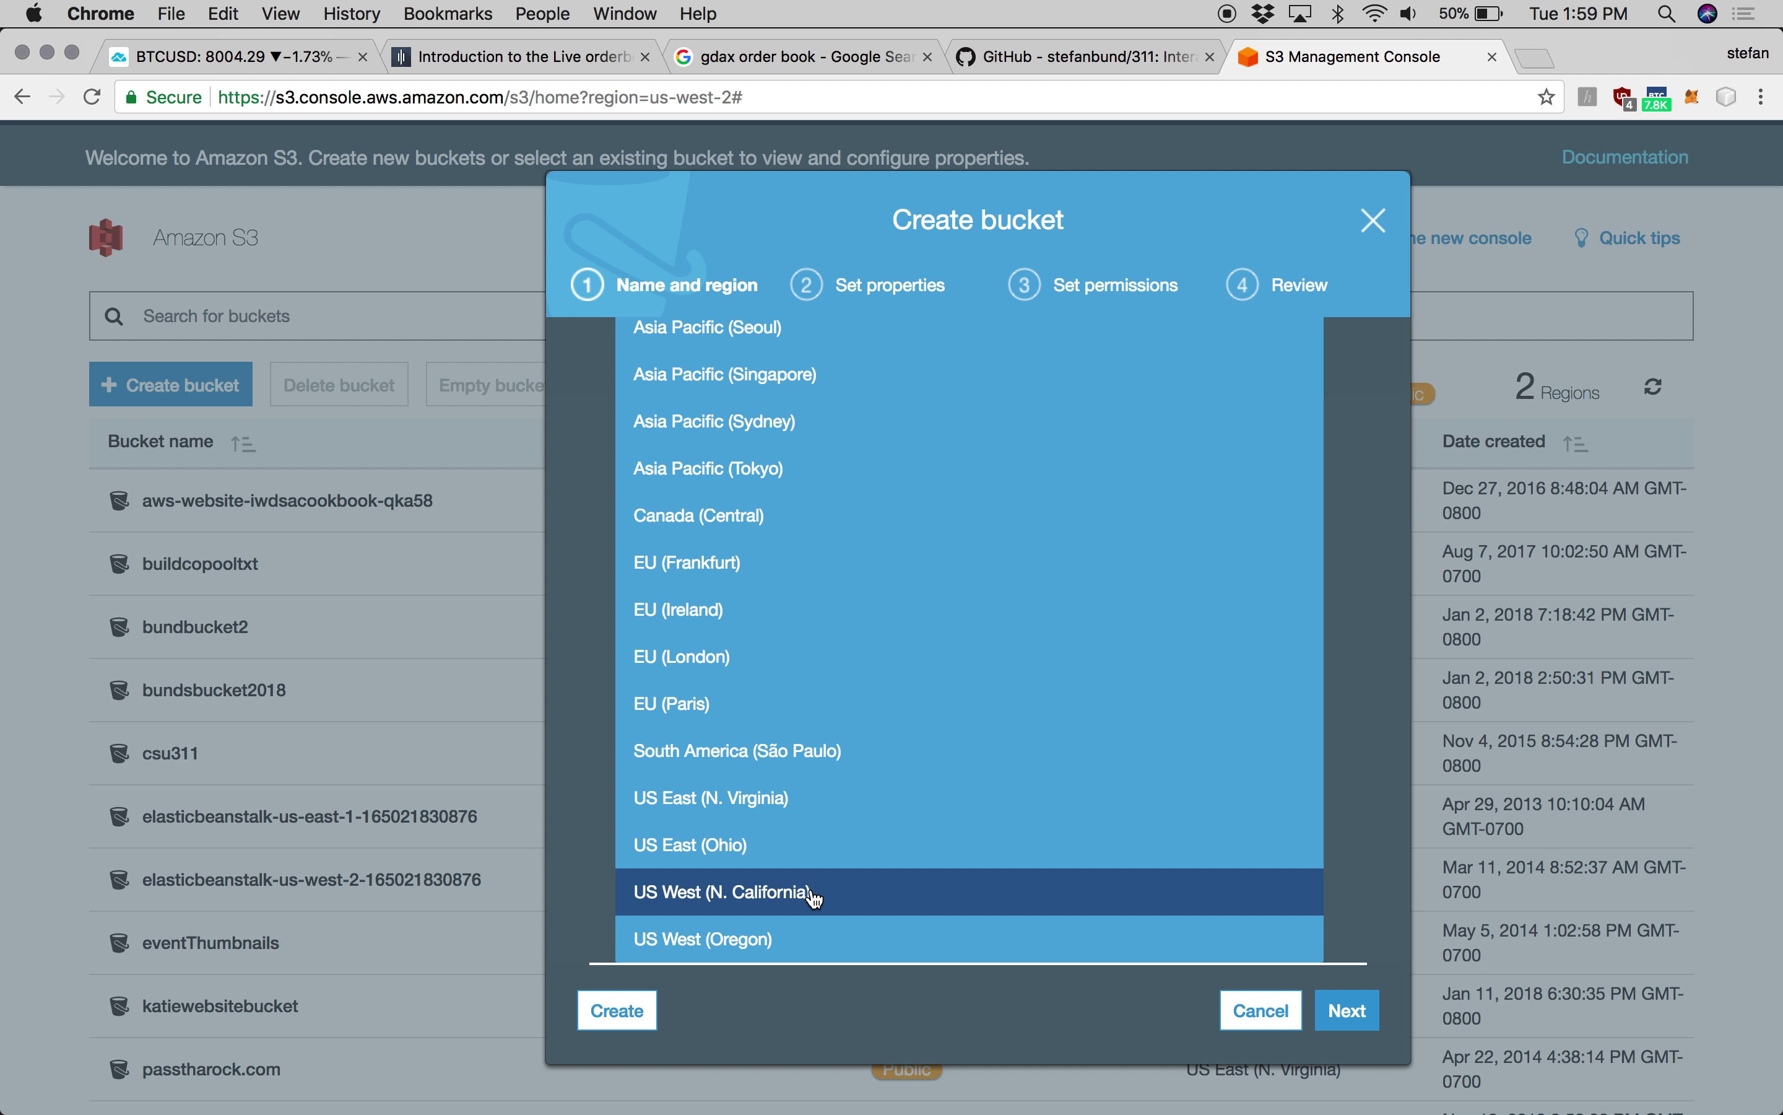
left_click(766, 951)
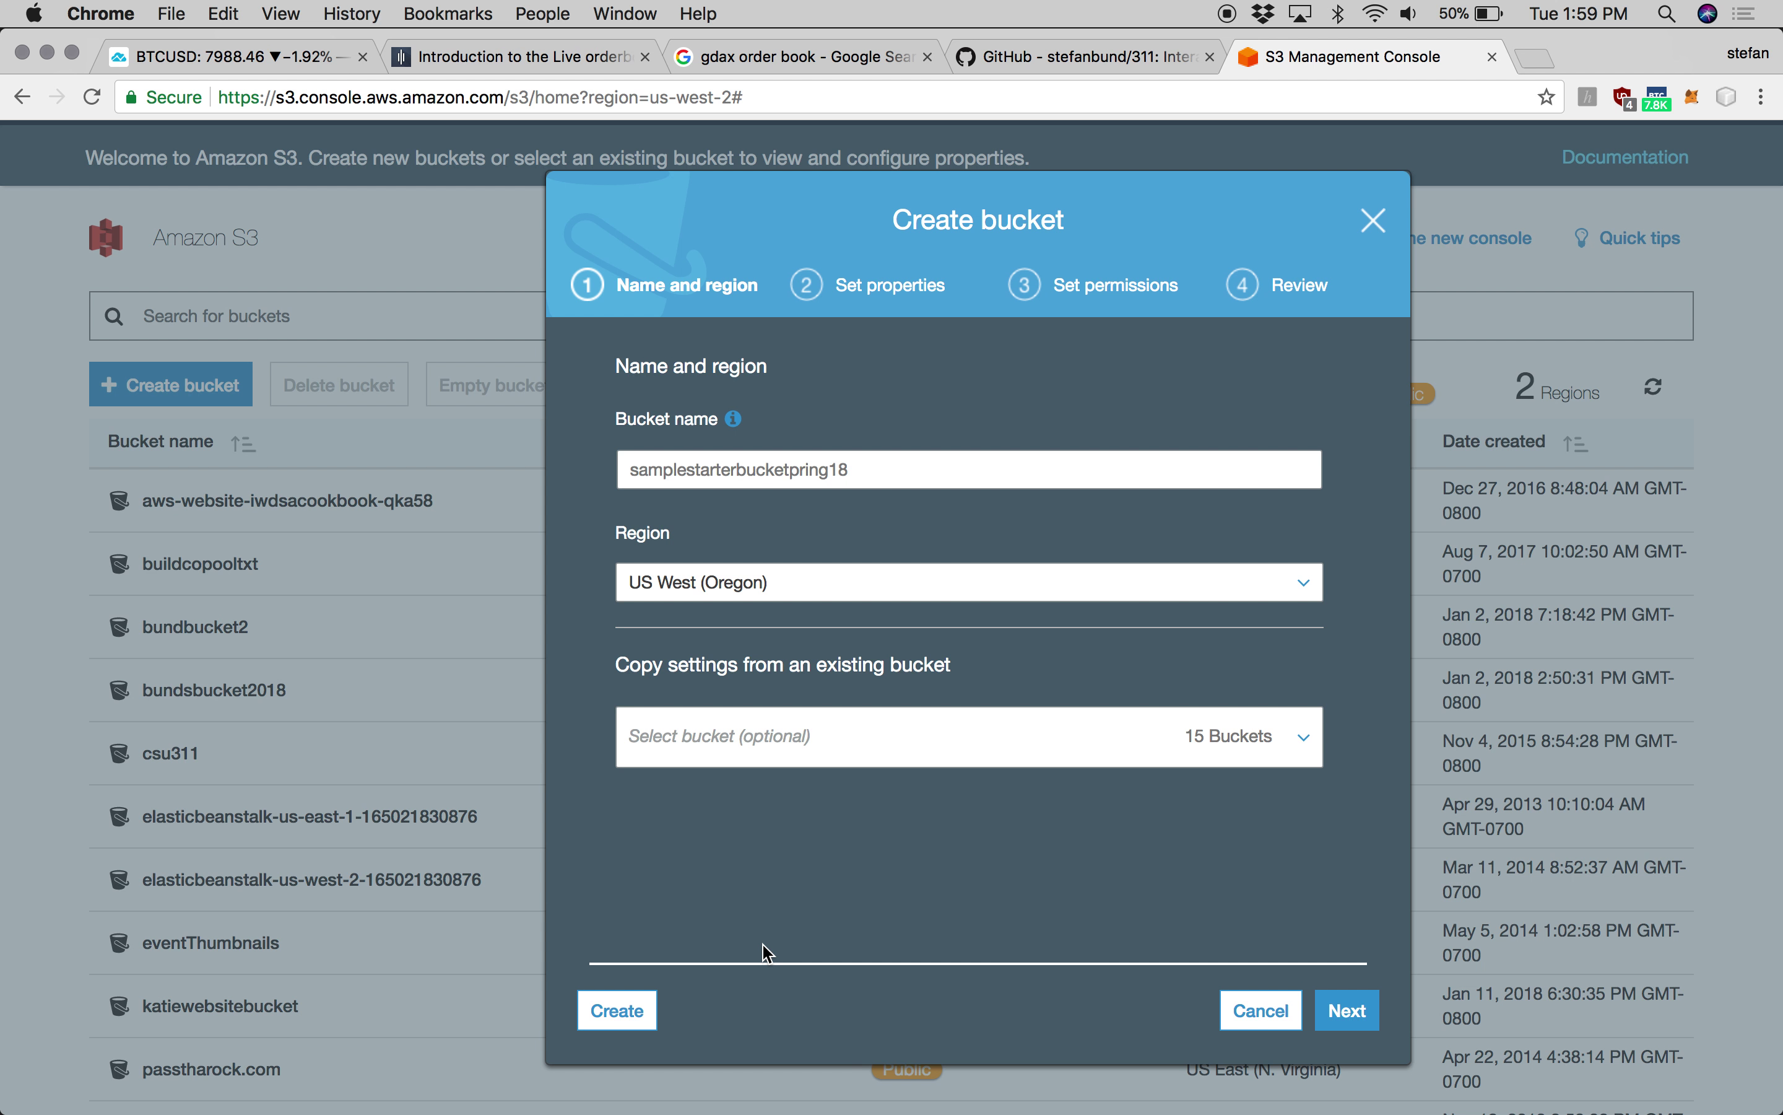
left_click(1357, 1008)
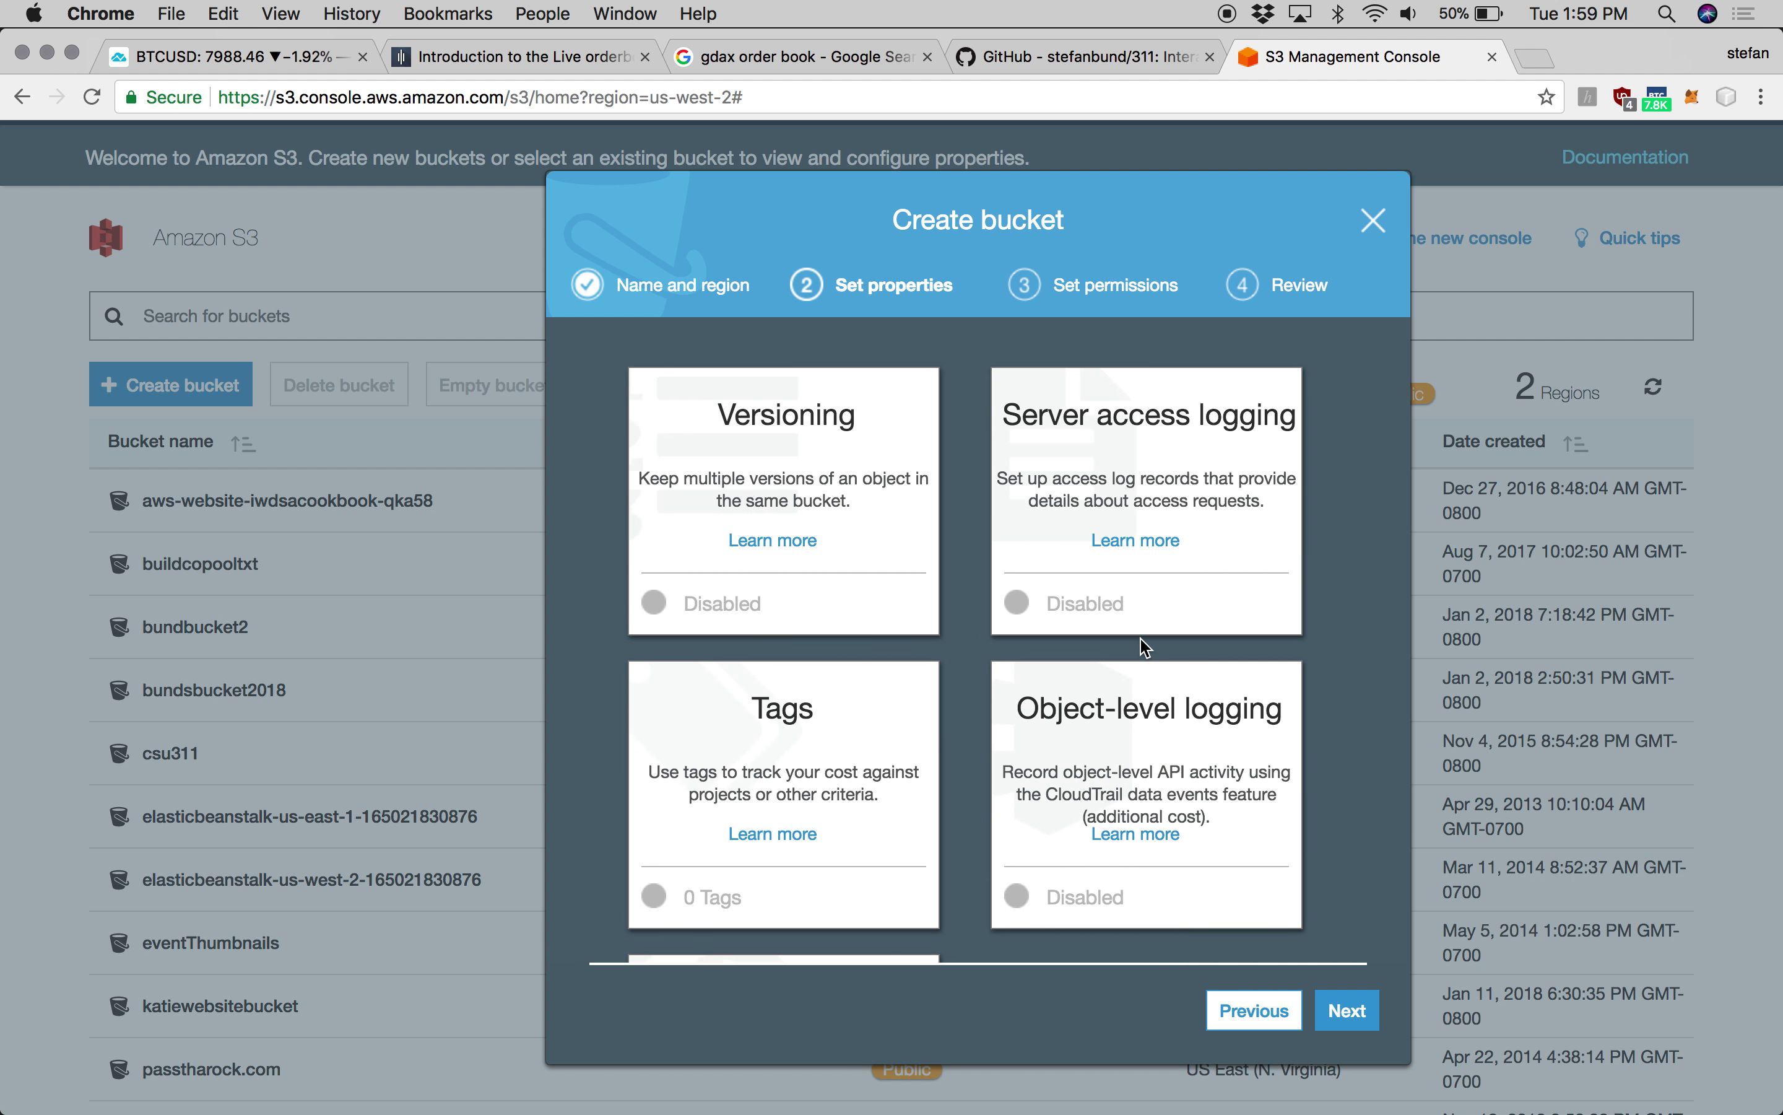
- Leave versioning, logging, tags and the other bucket properties at their defaults and continue to the permissions
scroll(1143, 646, "down", 3)
scroll(1144, 647, "up", 3)
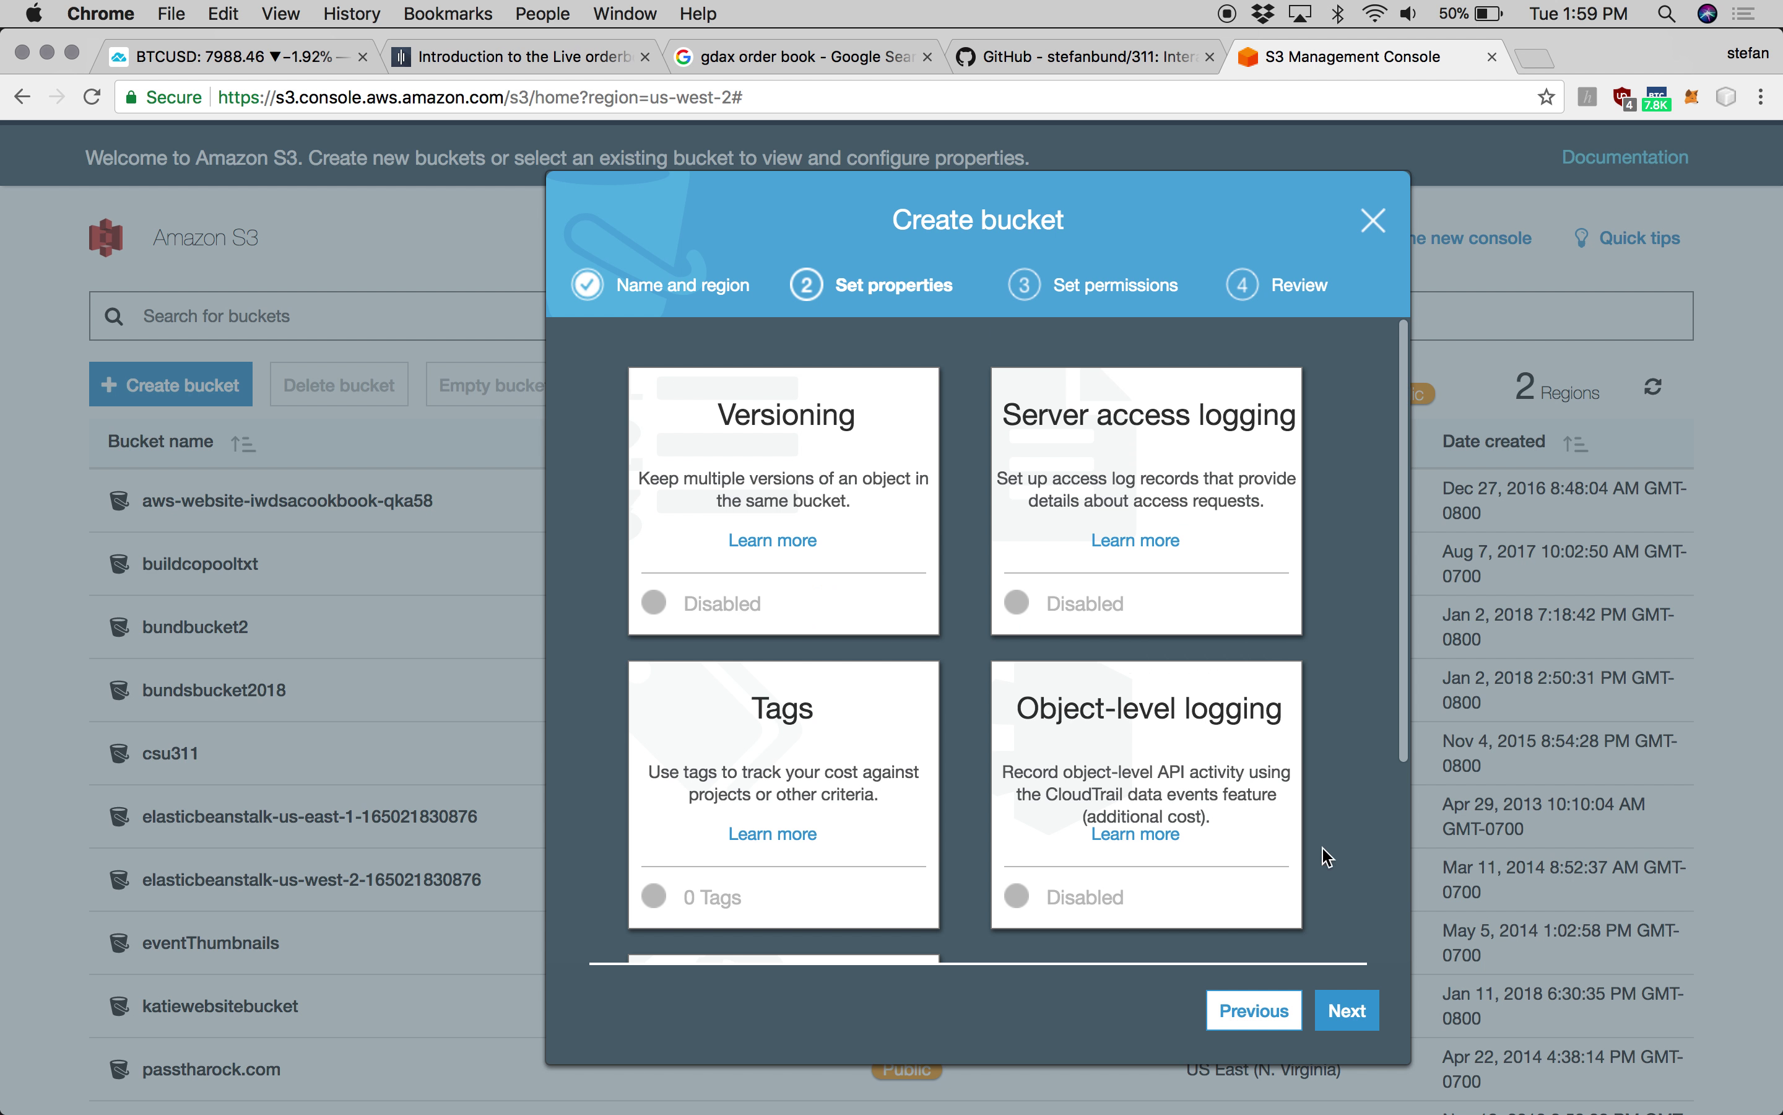
left_click(1351, 1011)
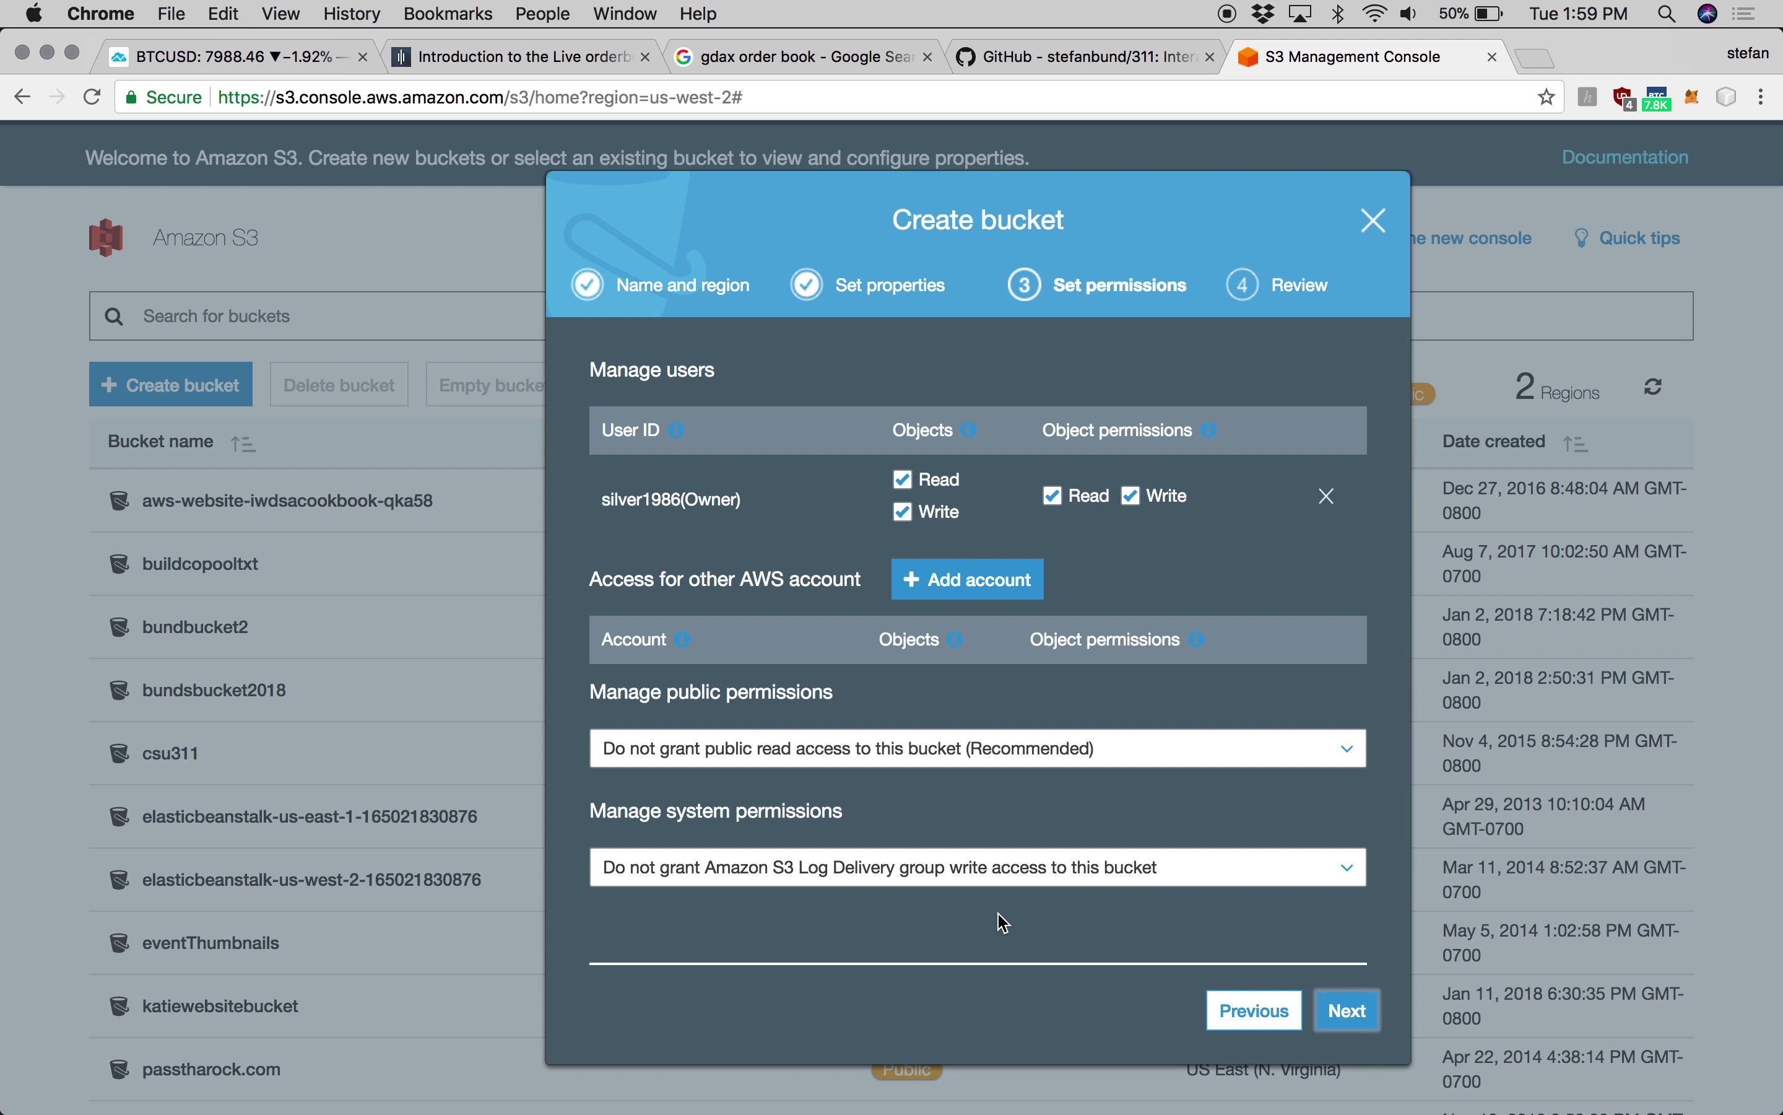
- Set the bucket's public permissions to grant public read access
left_click(980, 752)
key("Escape")
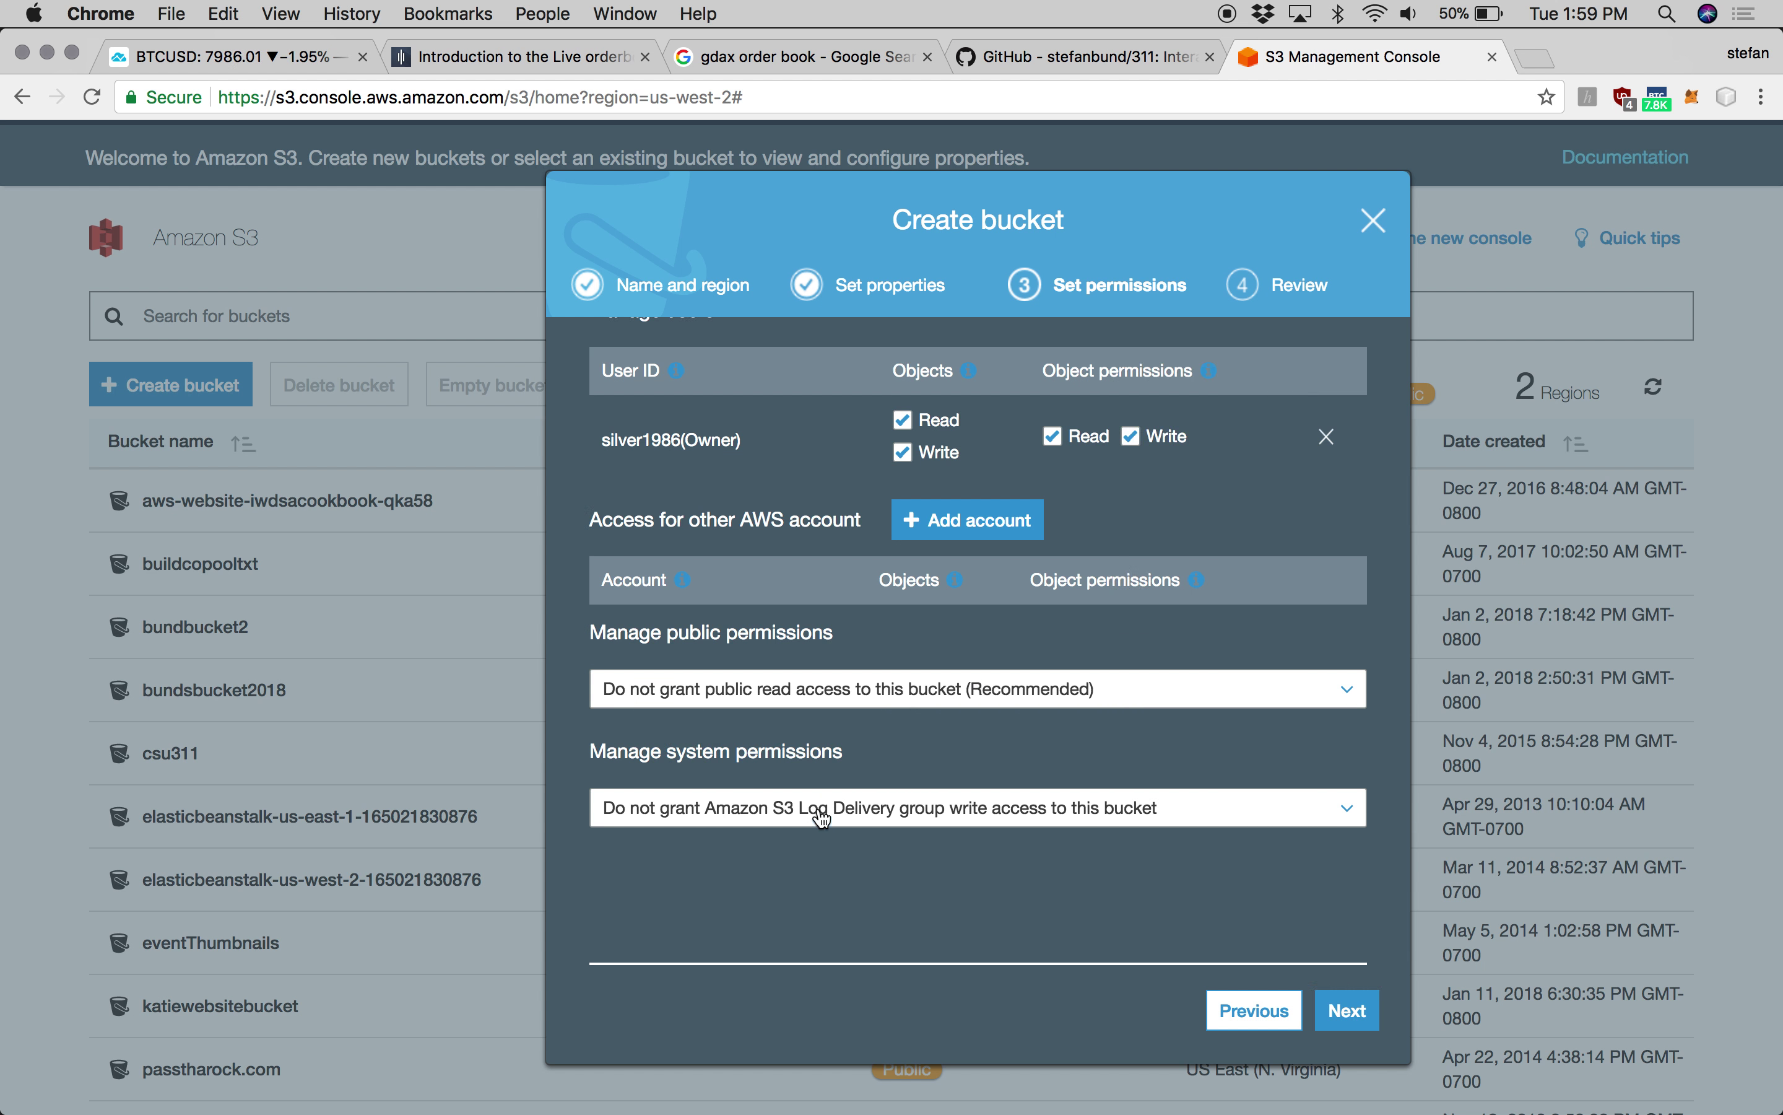
left_click(833, 699)
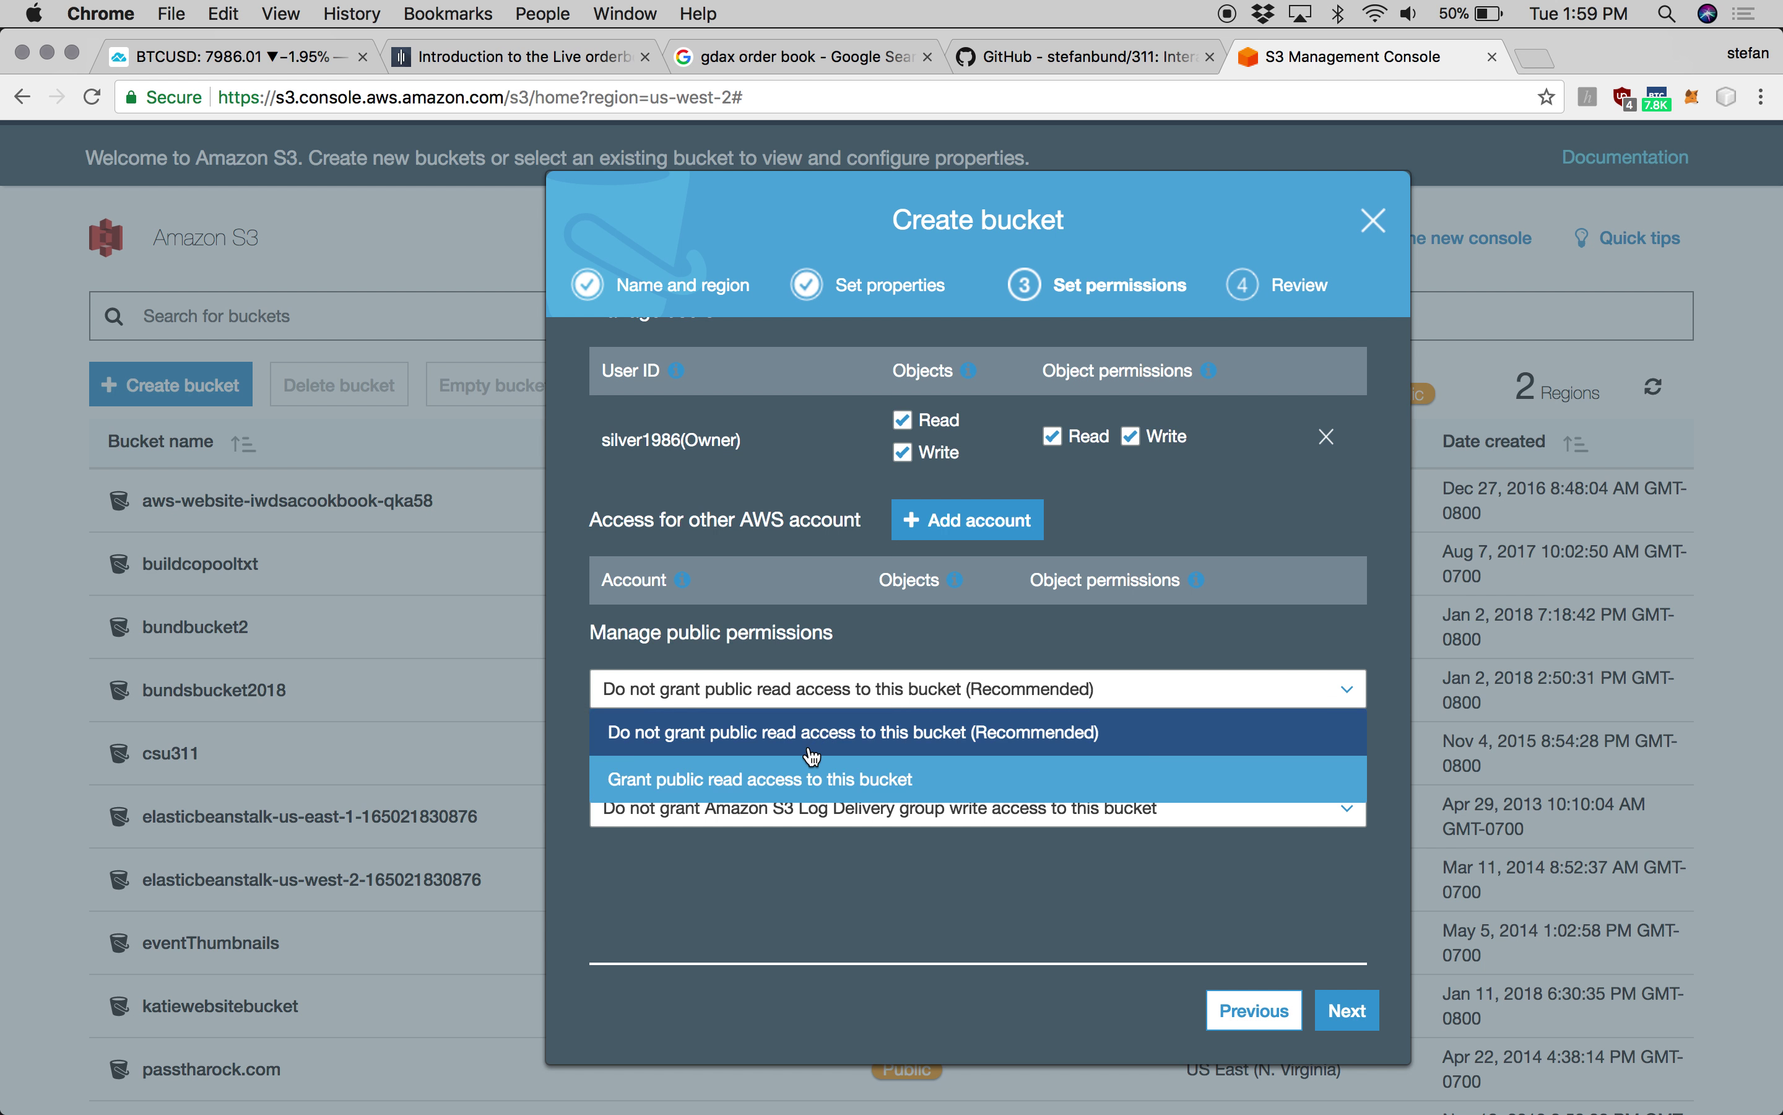
left_click(803, 781)
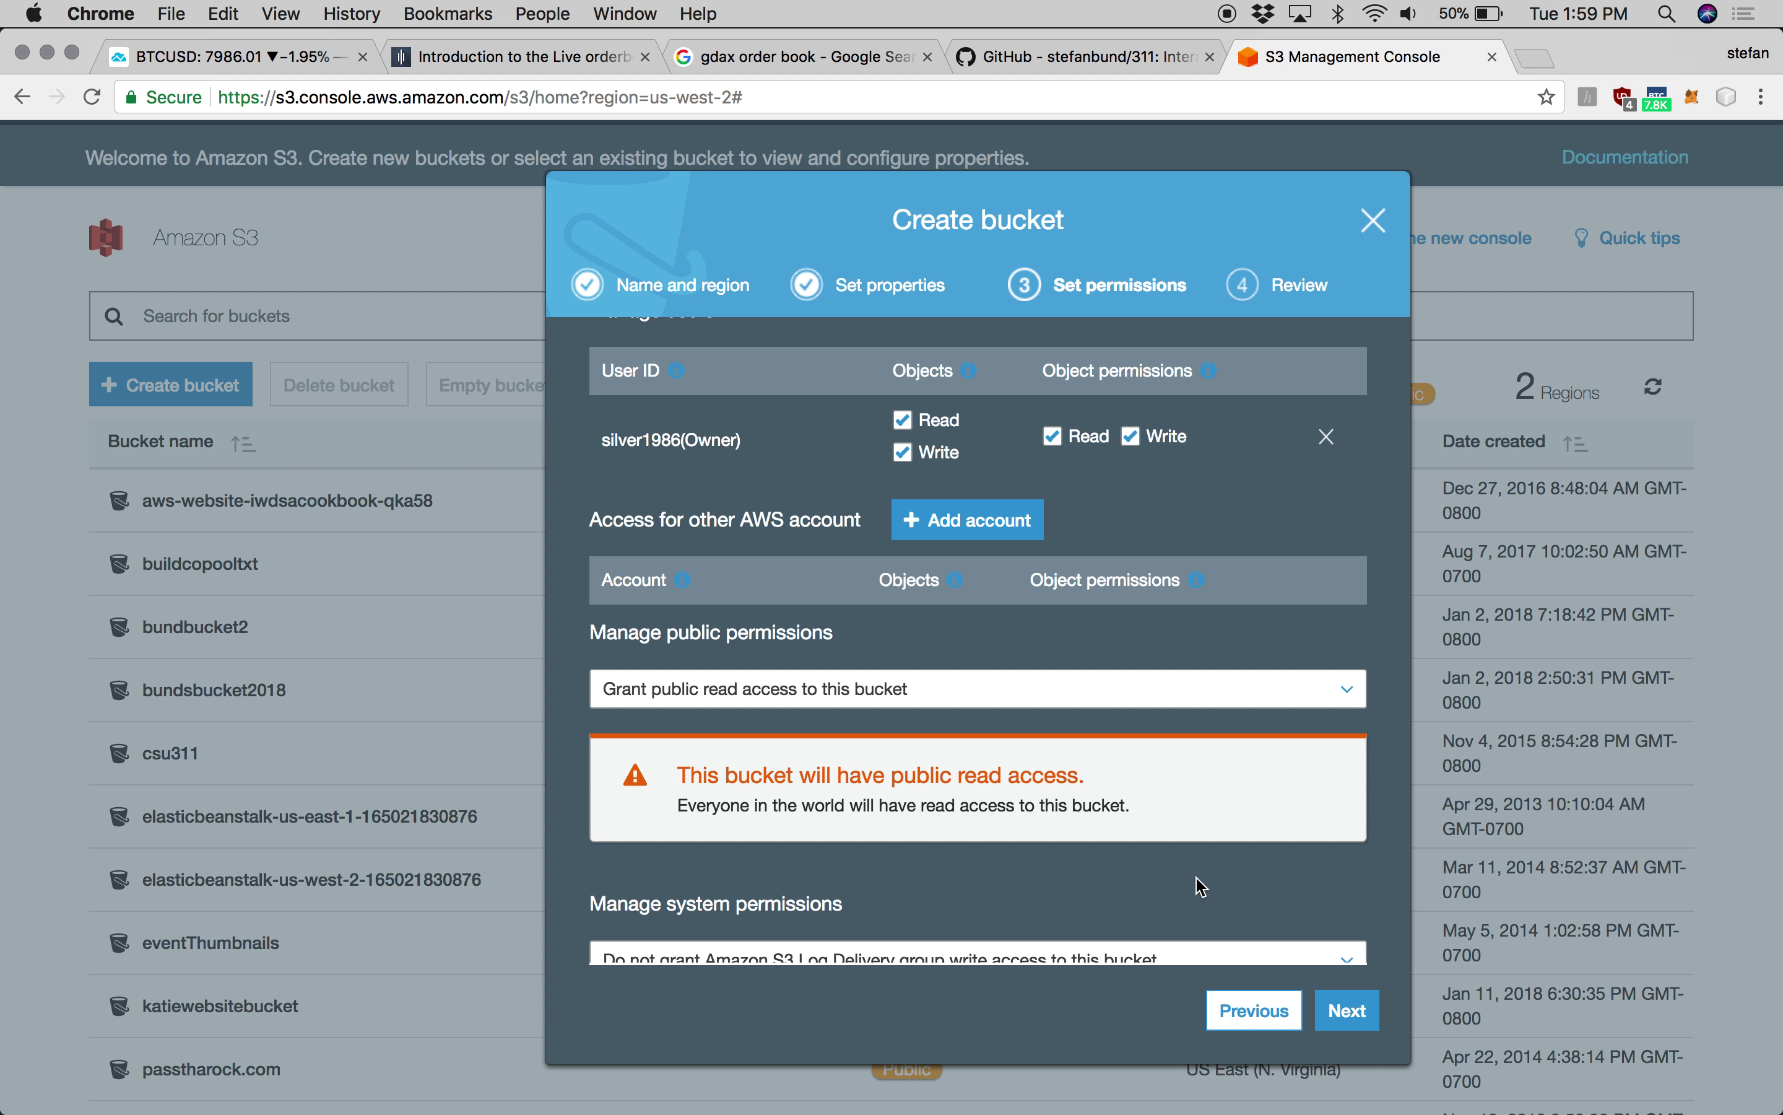
- Continue to the review, create the bucket and close the creation dialog
scroll(1196, 877, "down", 3)
left_click(1347, 1011)
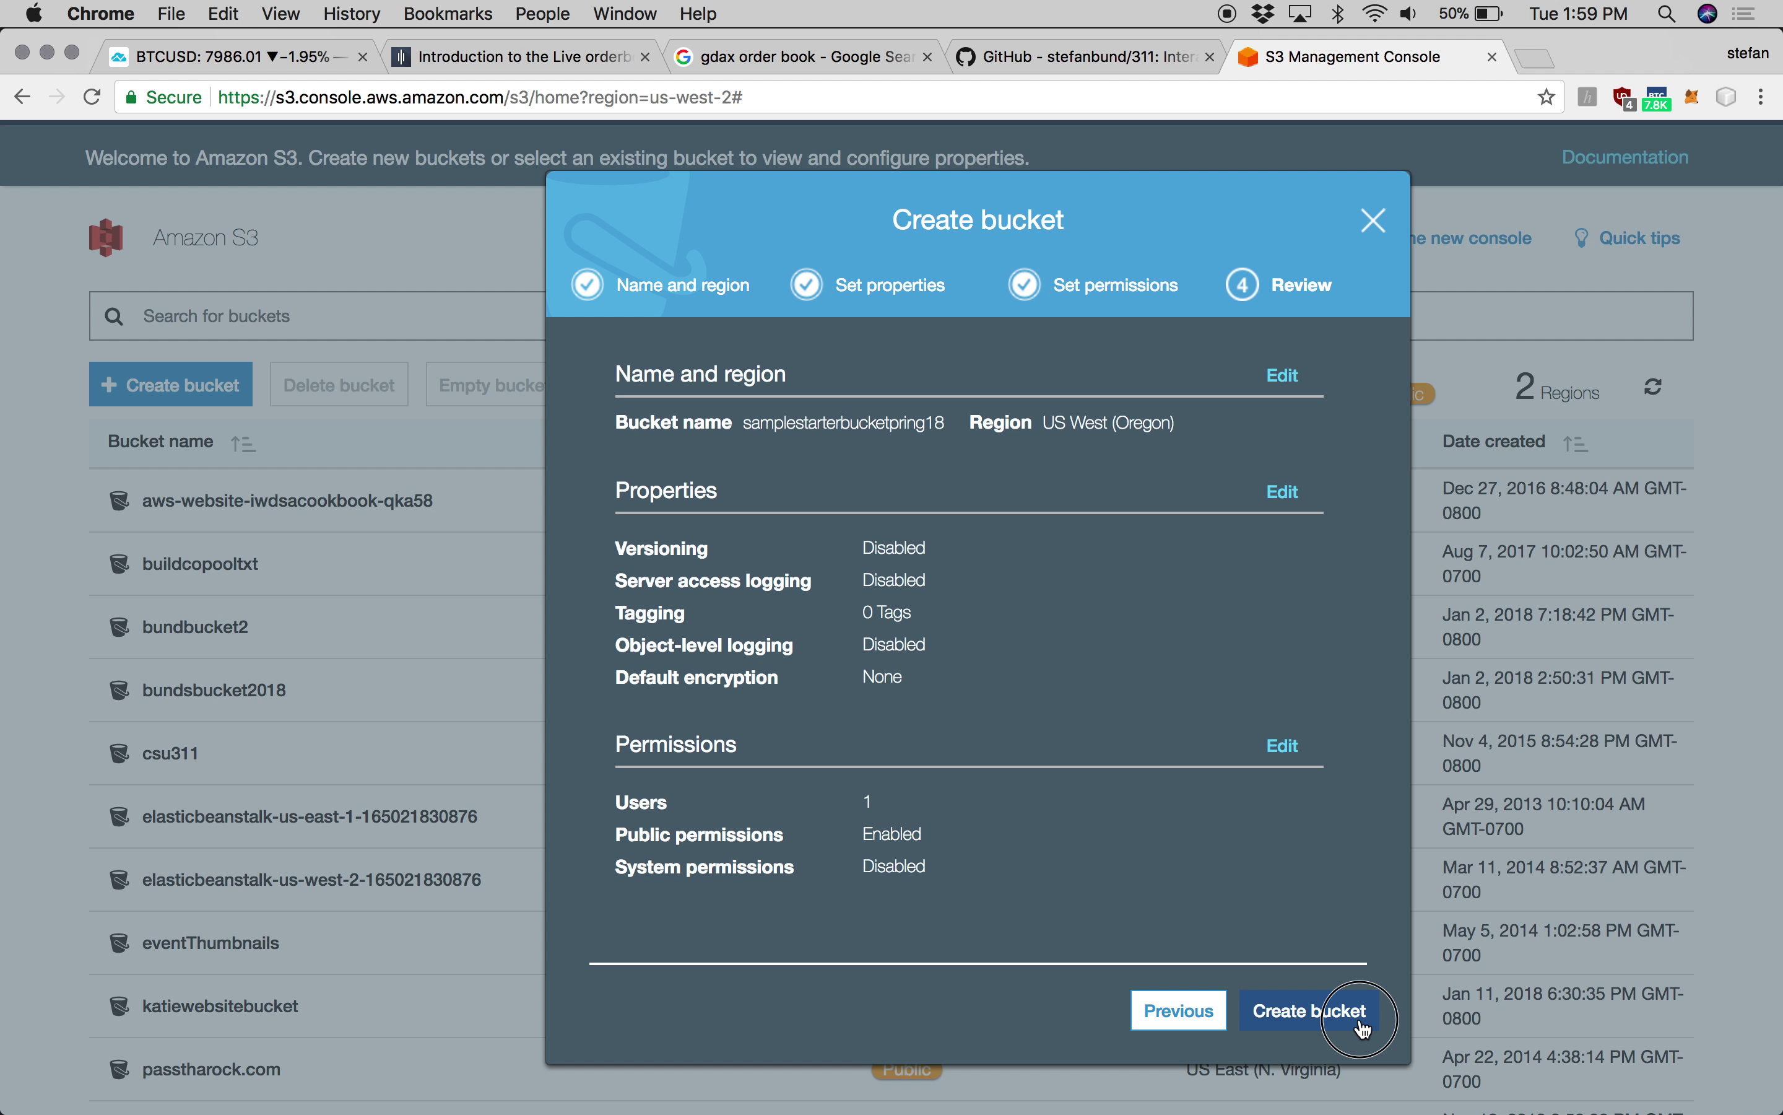
left_click(1362, 1029)
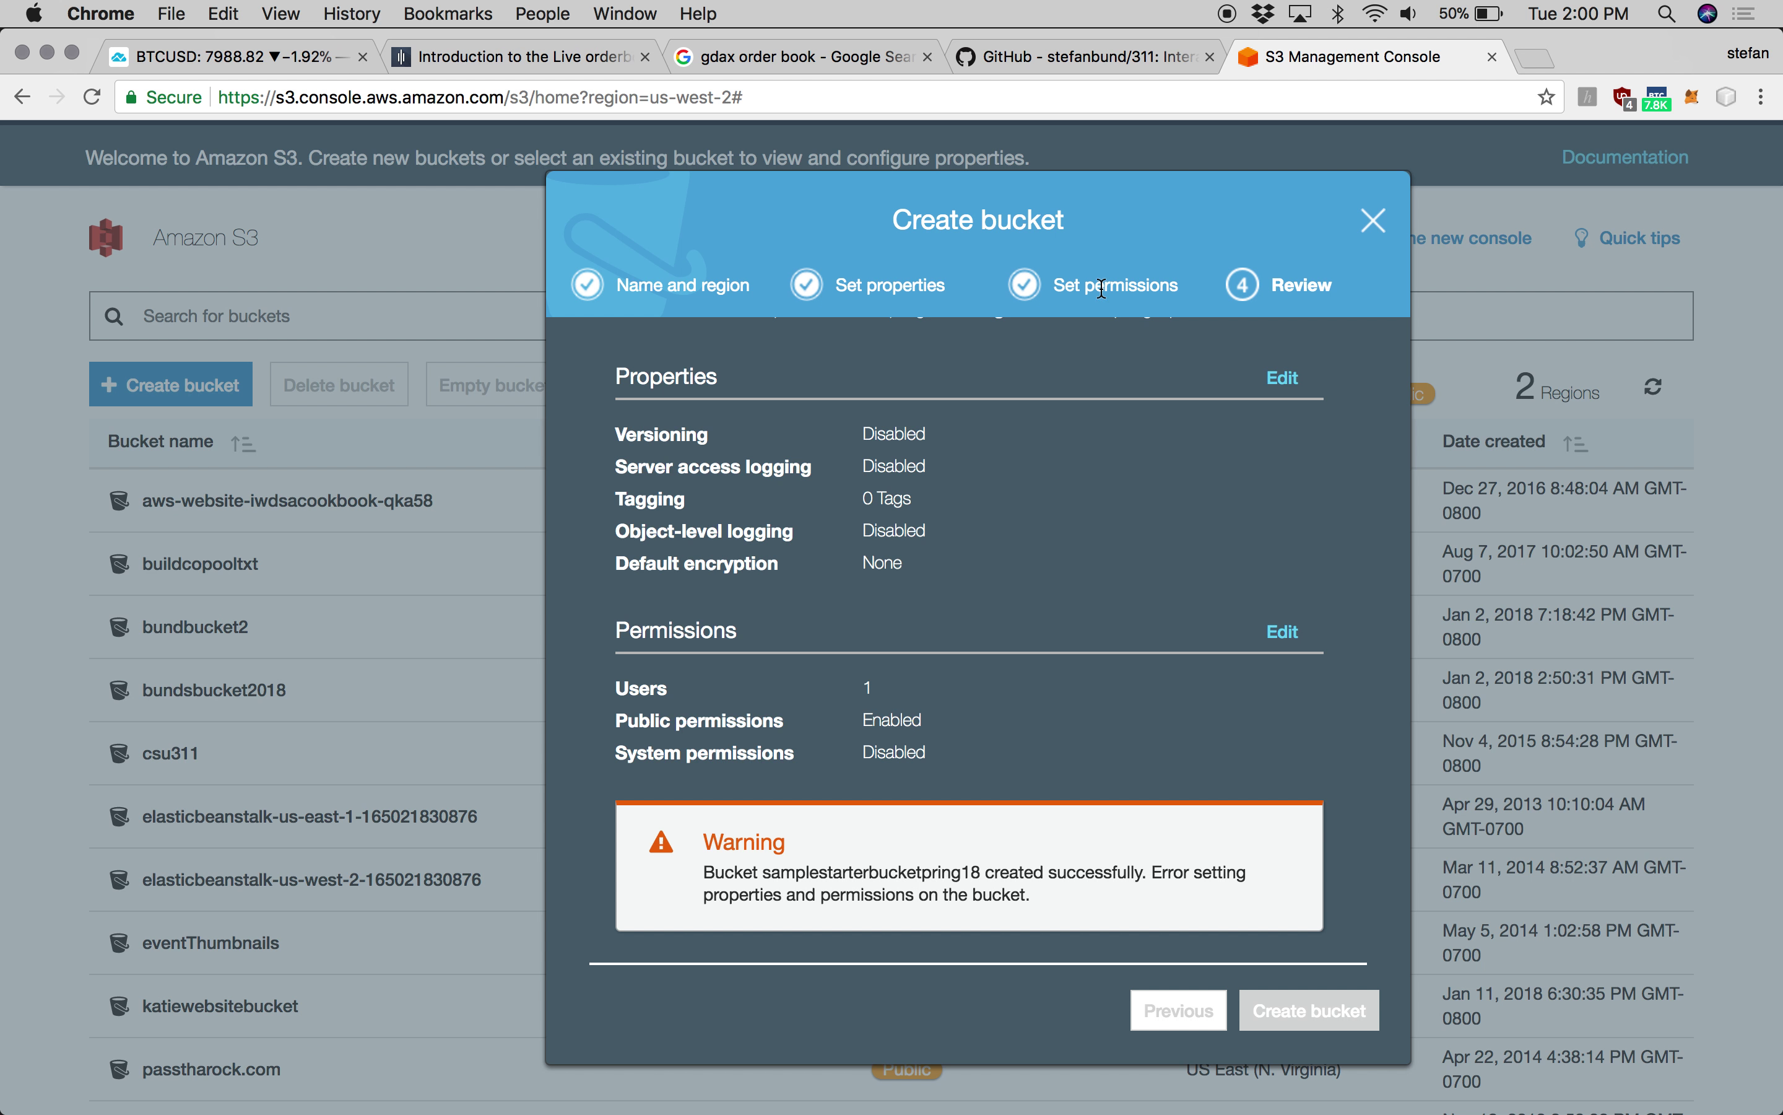
left_click(1373, 220)
- Select samplestarterbucketpring18 in the bucket list to view its summary of properties and permissions
scroll(477, 669, "down", 1)
scroll(477, 669, "down", 5)
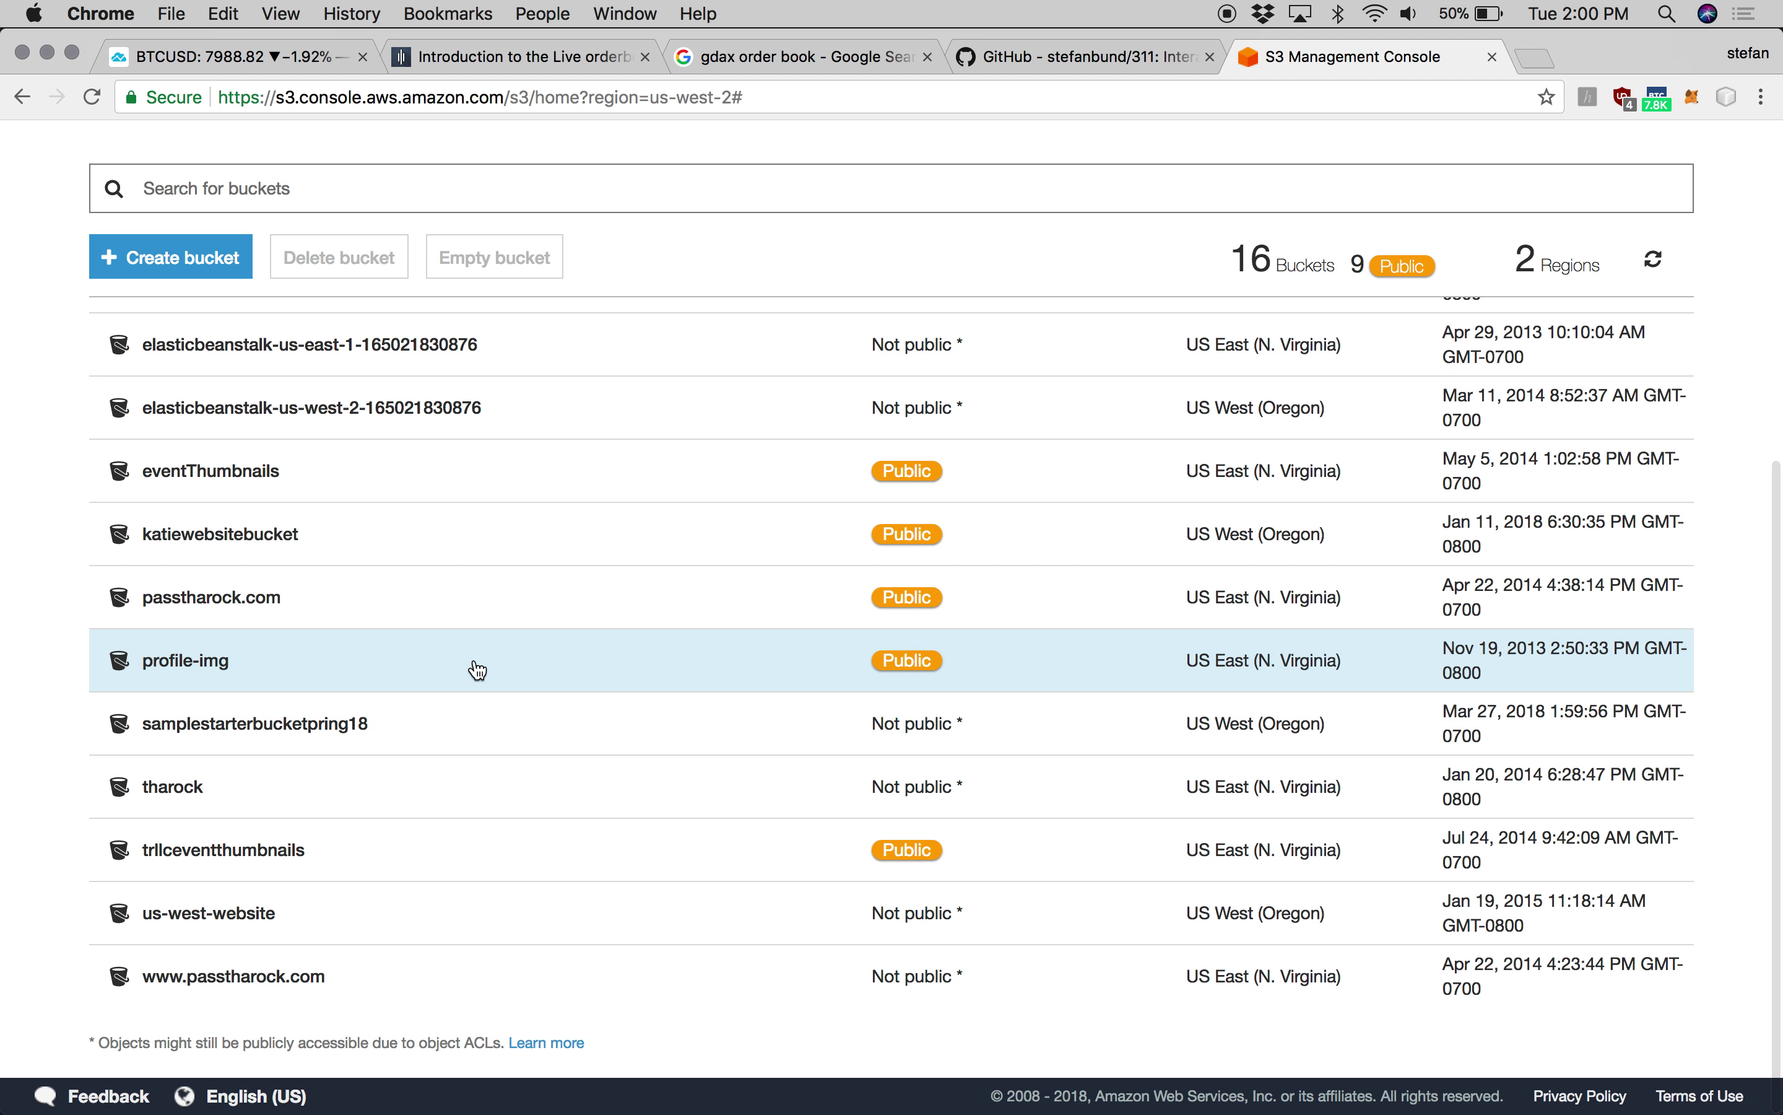
left_click(453, 745)
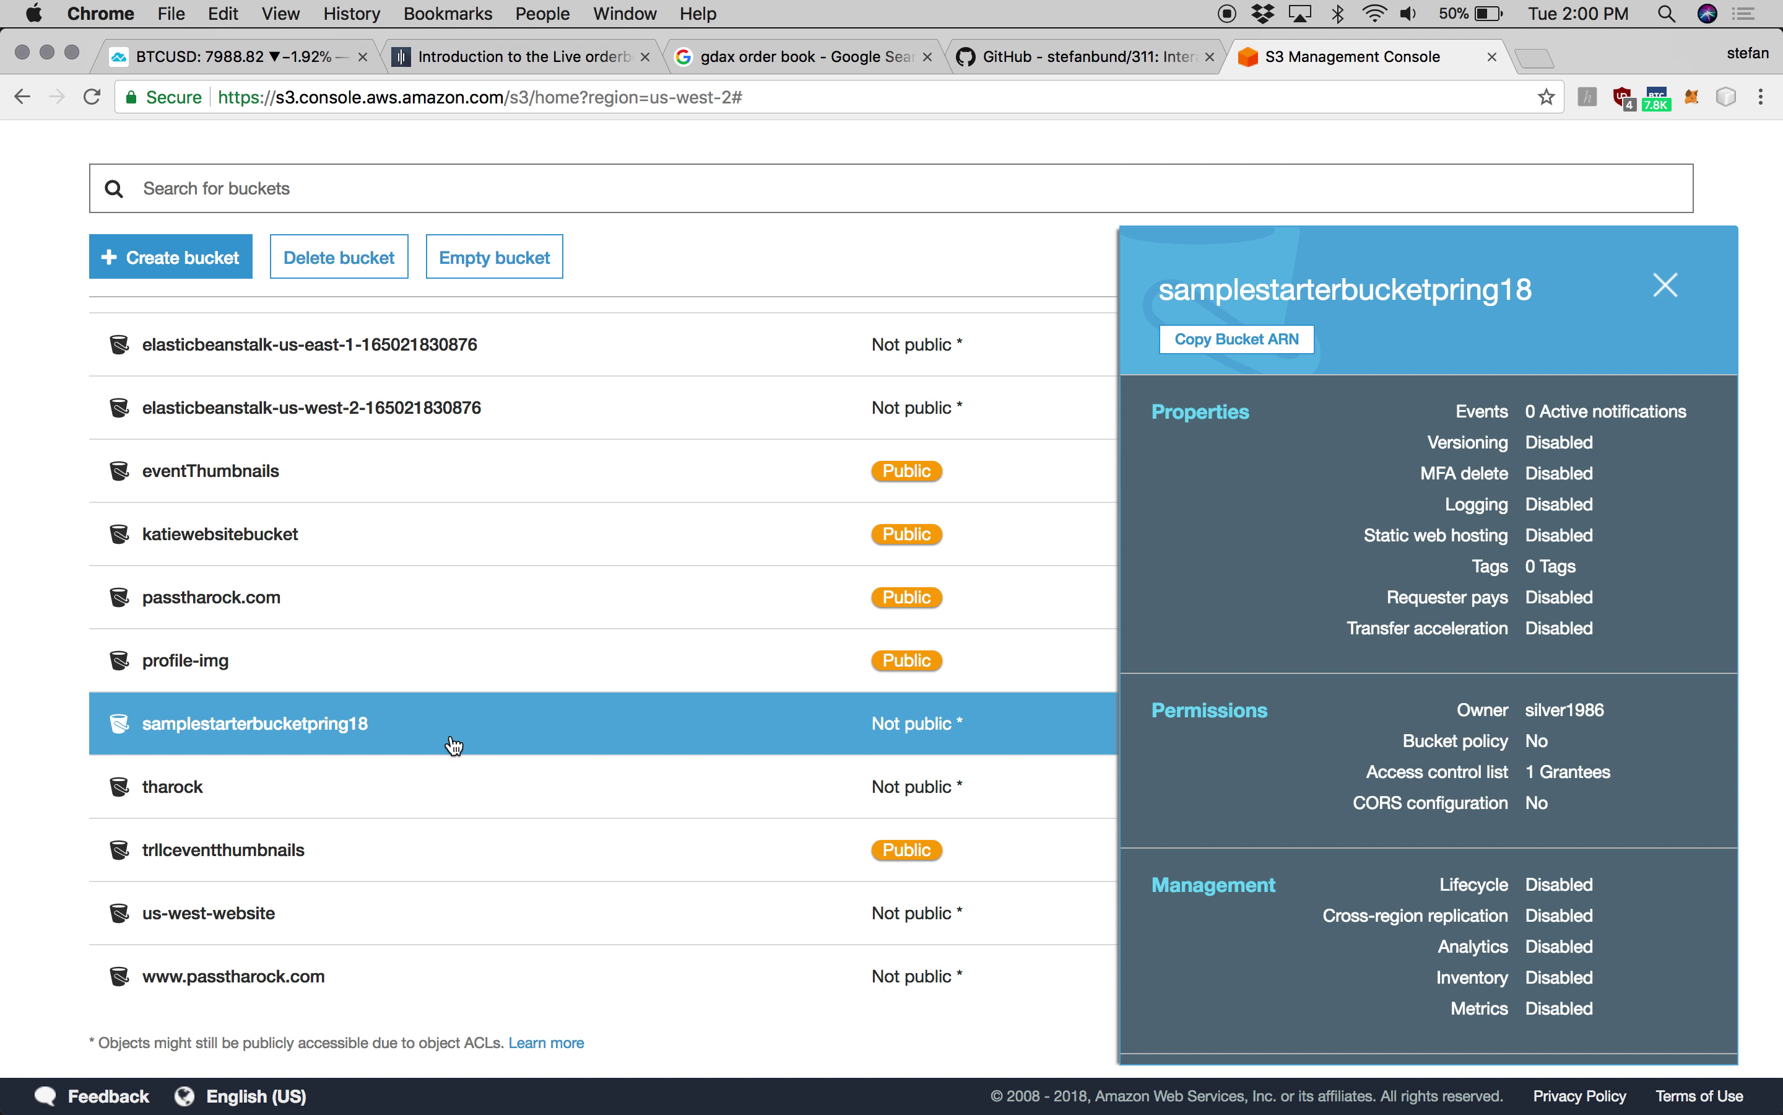
scroll(454, 744, "up", 2)
scroll(406, 763, "down", 2)
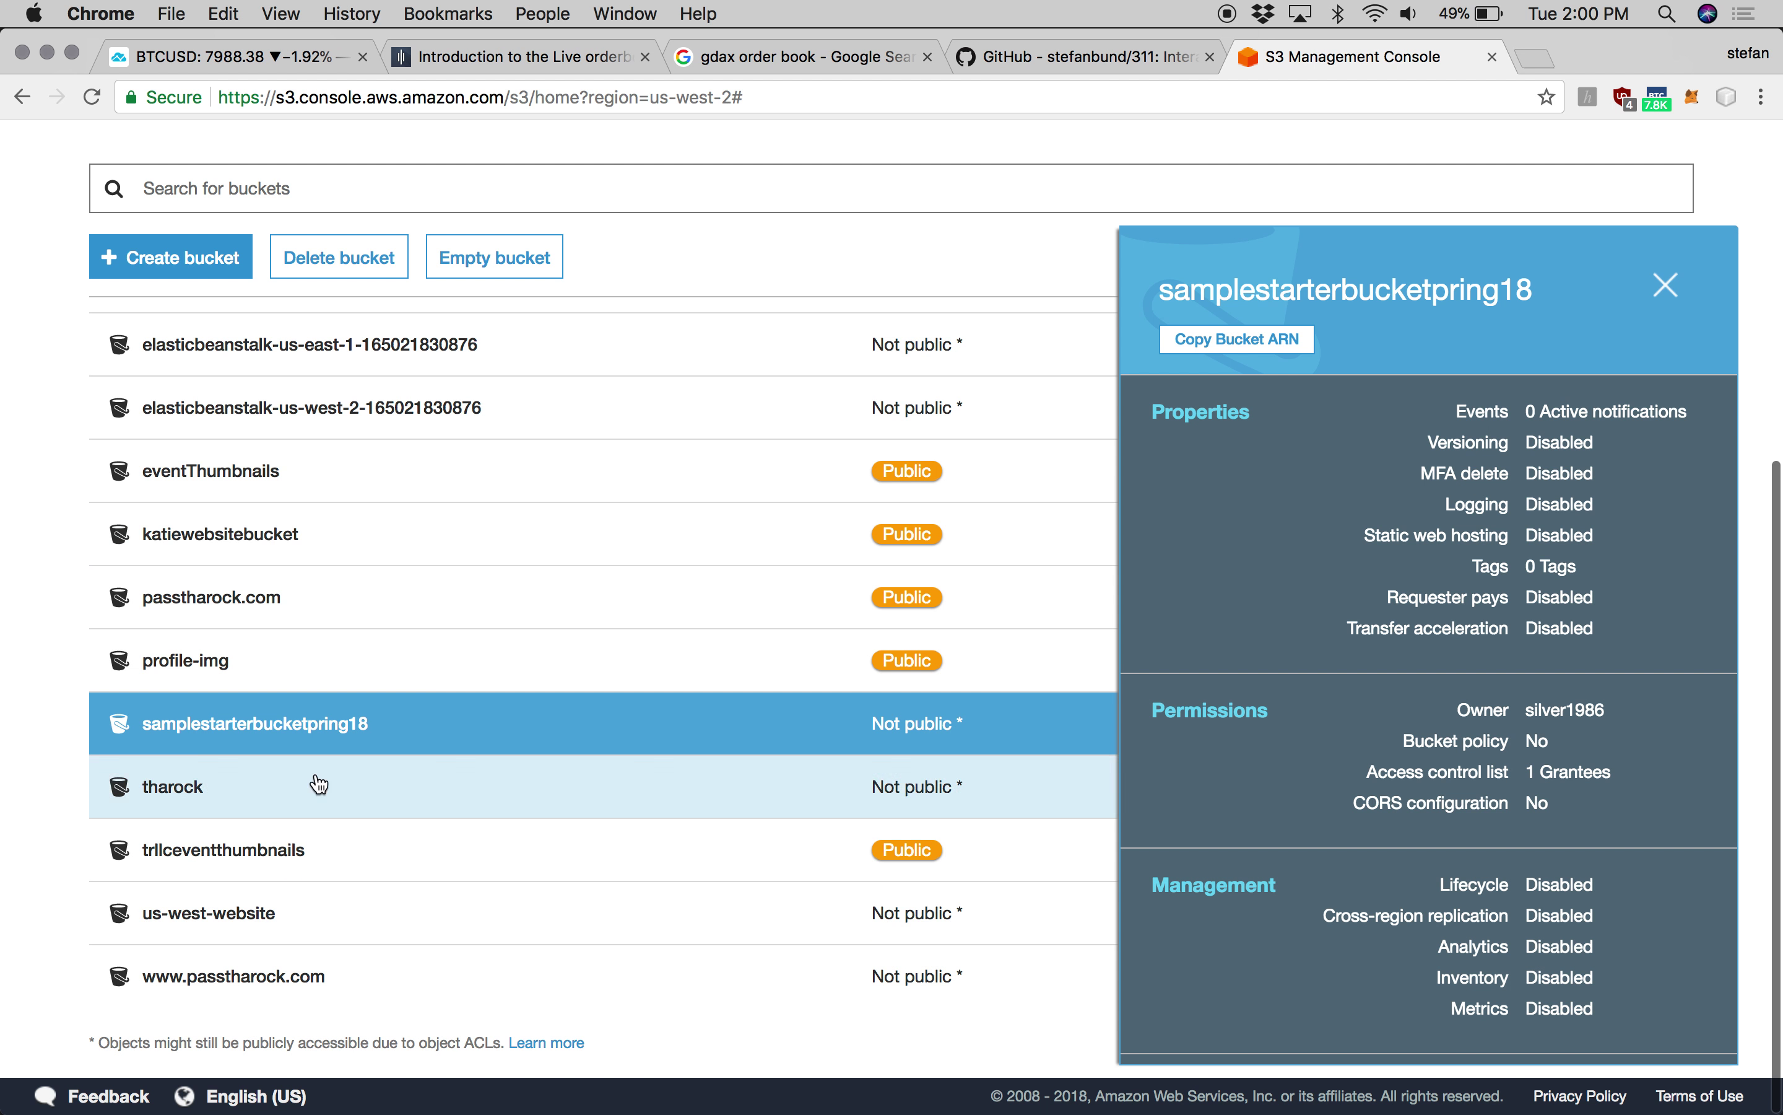
- Open the bucket samplestarterbucketpring18 and display its access control permissions, including public access
left_click(324, 730)
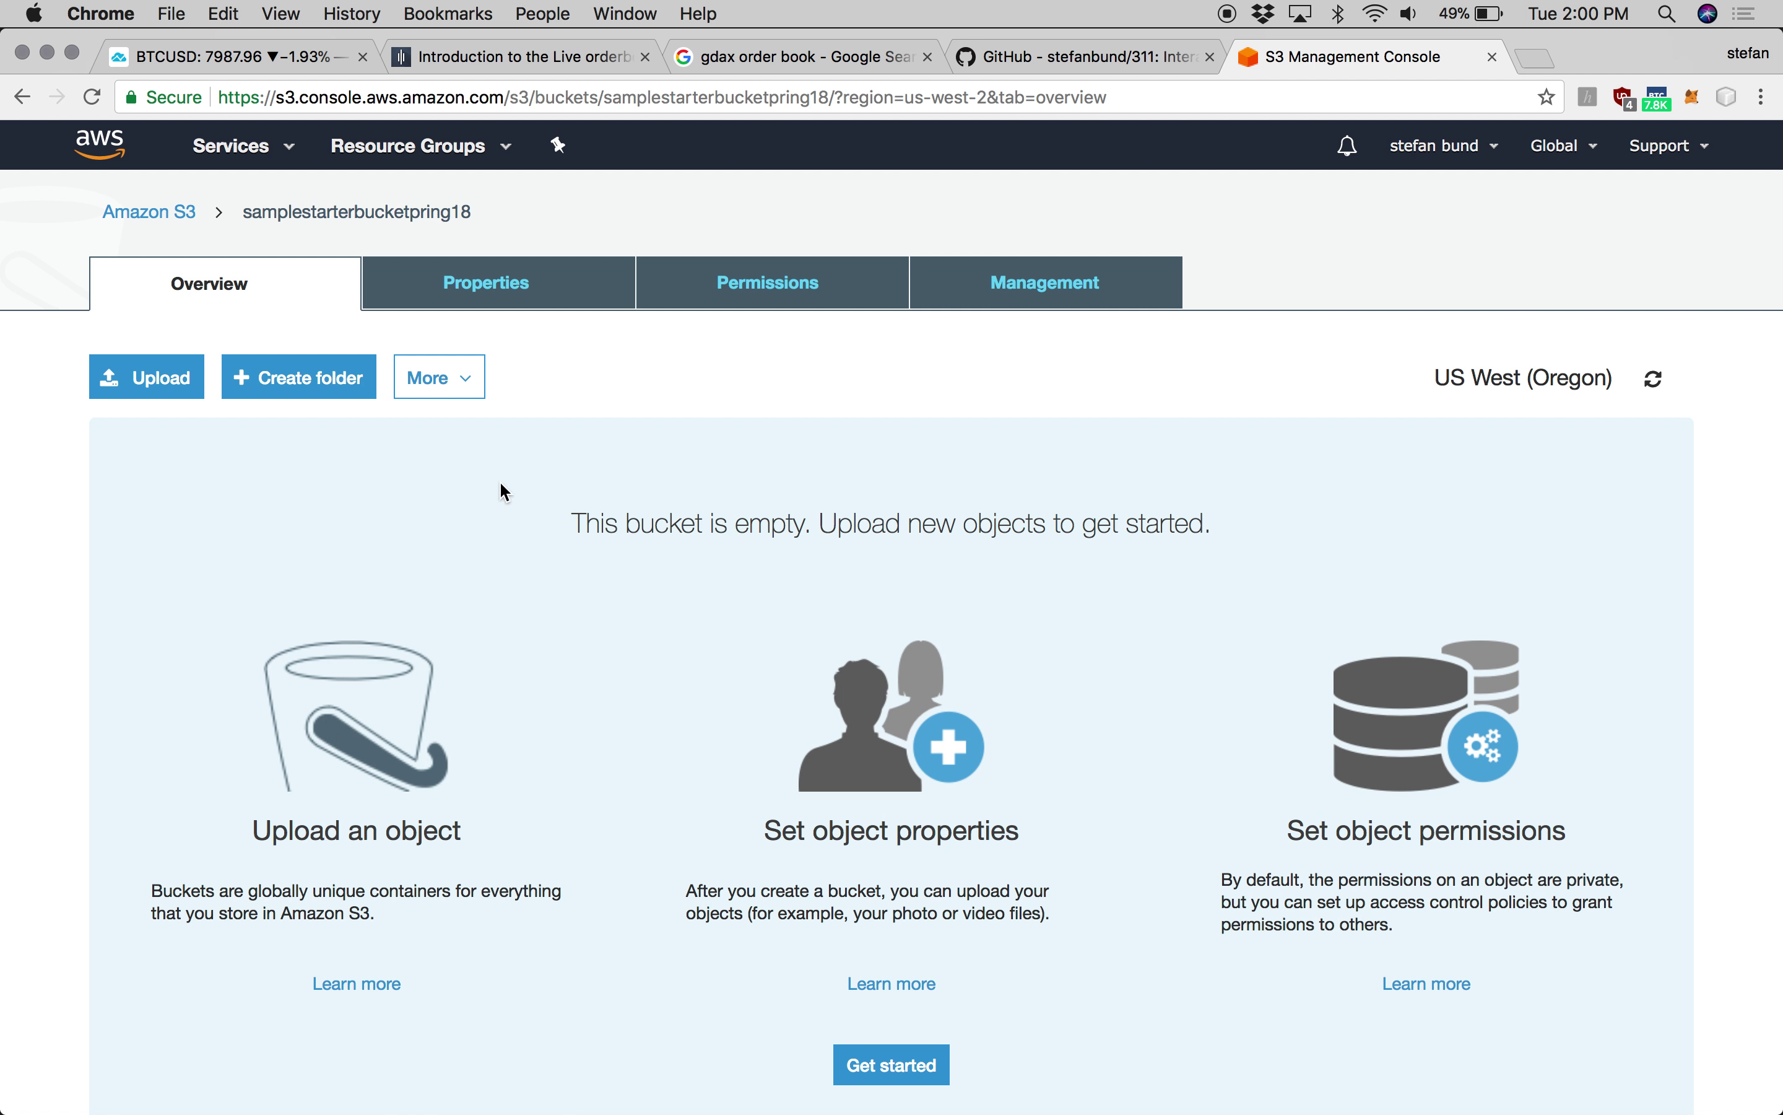
left_click(763, 308)
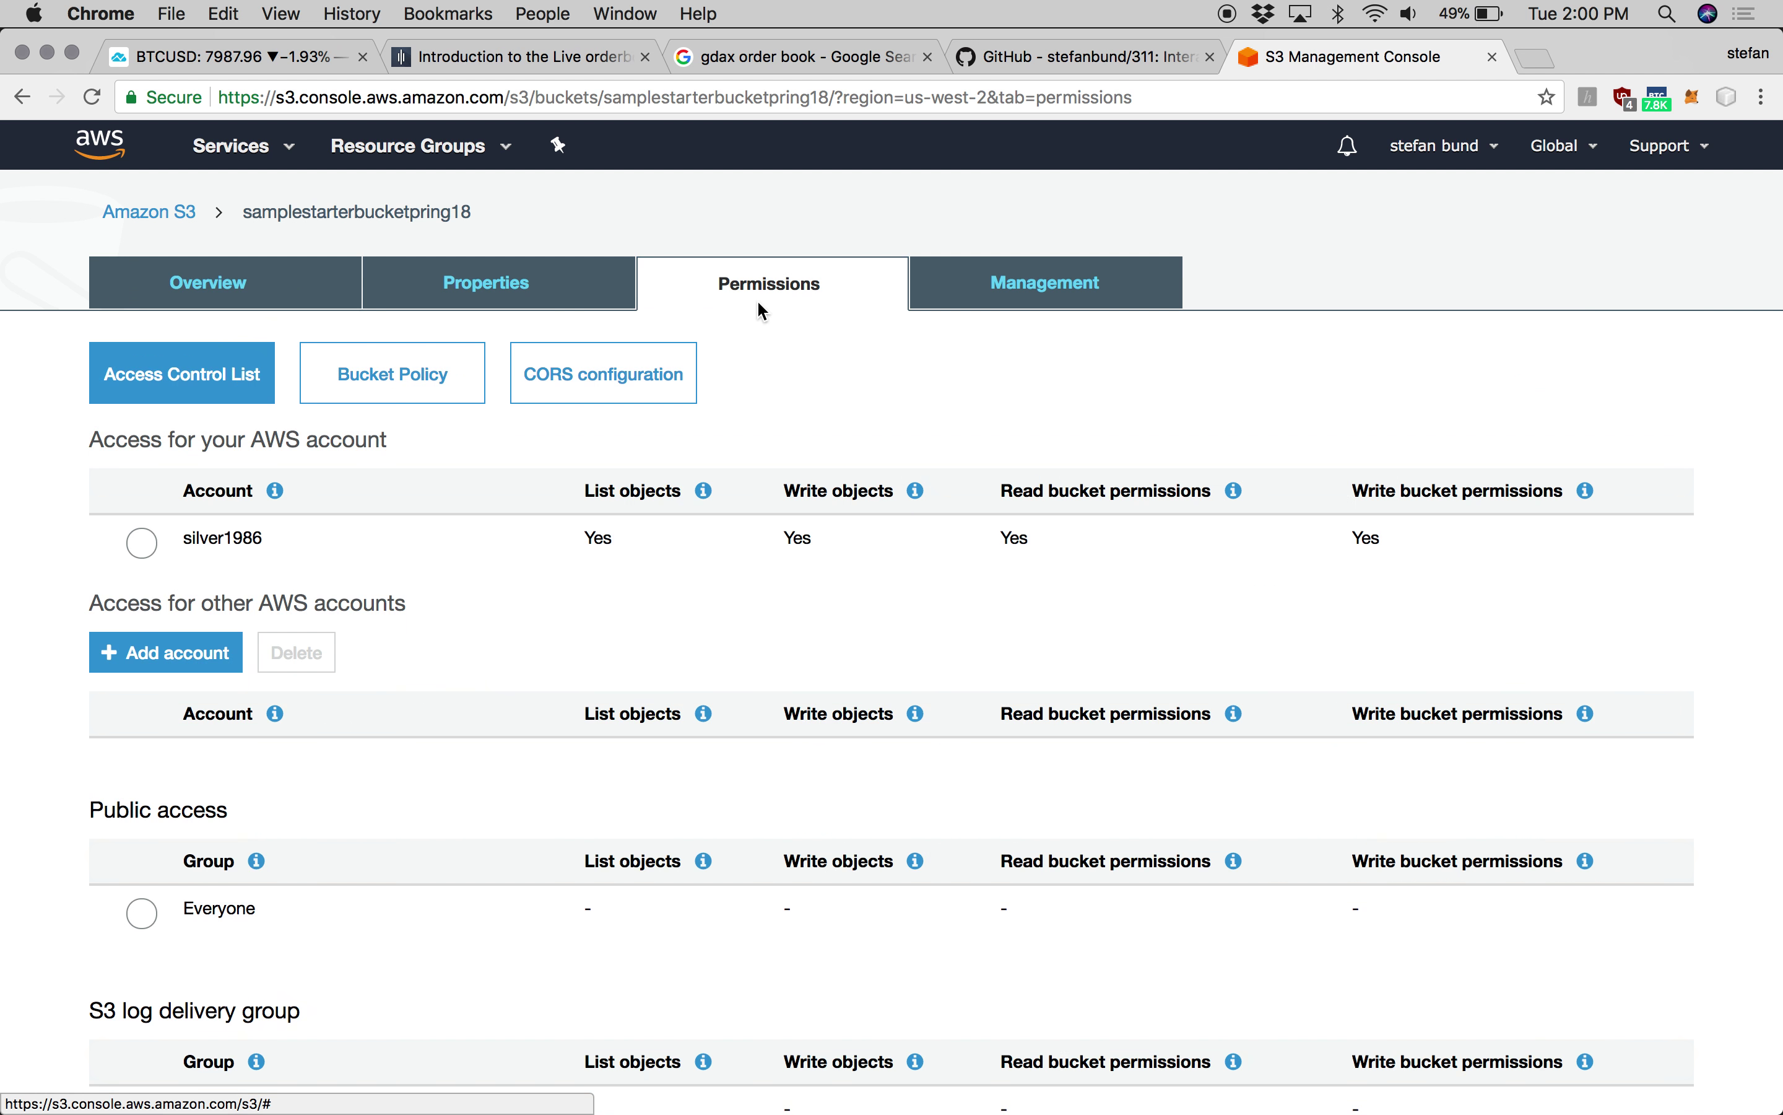
scroll(758, 303, "down", 3)
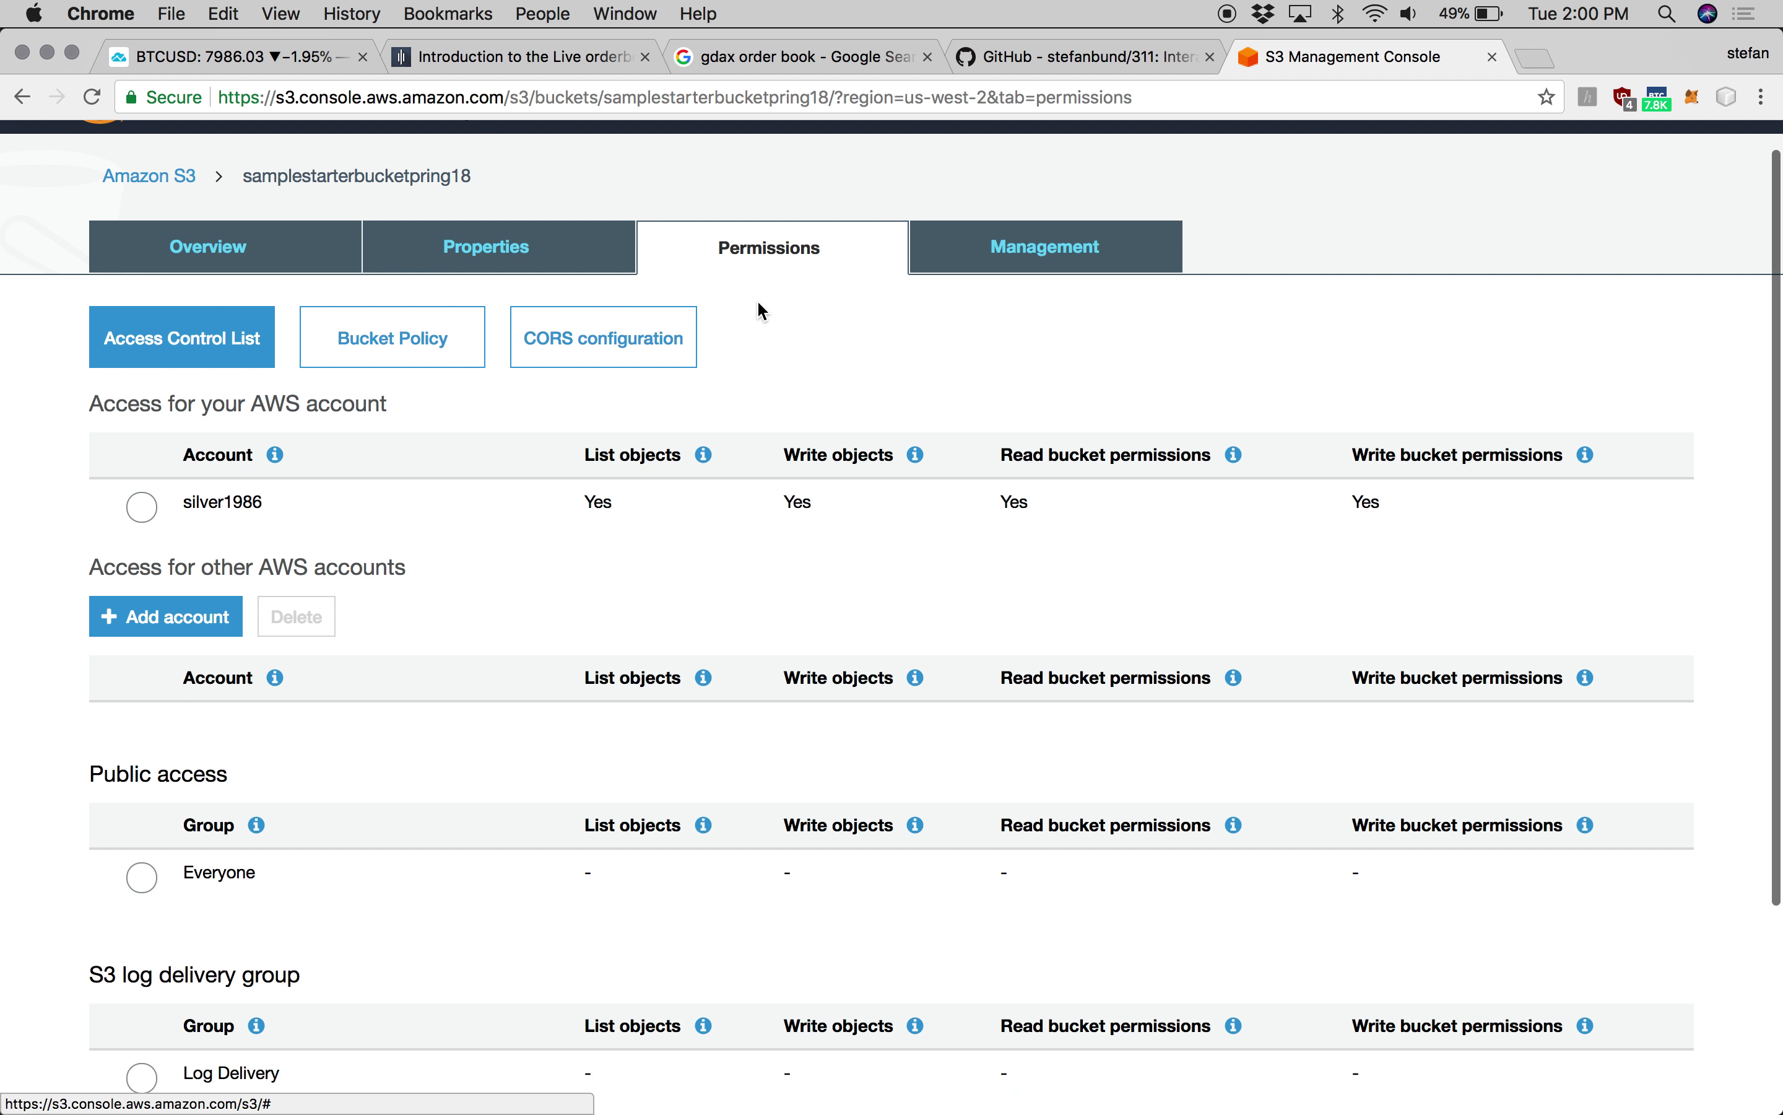
- Open the bucket's static website hosting settings and choose to use this bucket to host a website
scroll(759, 310, "down", 2)
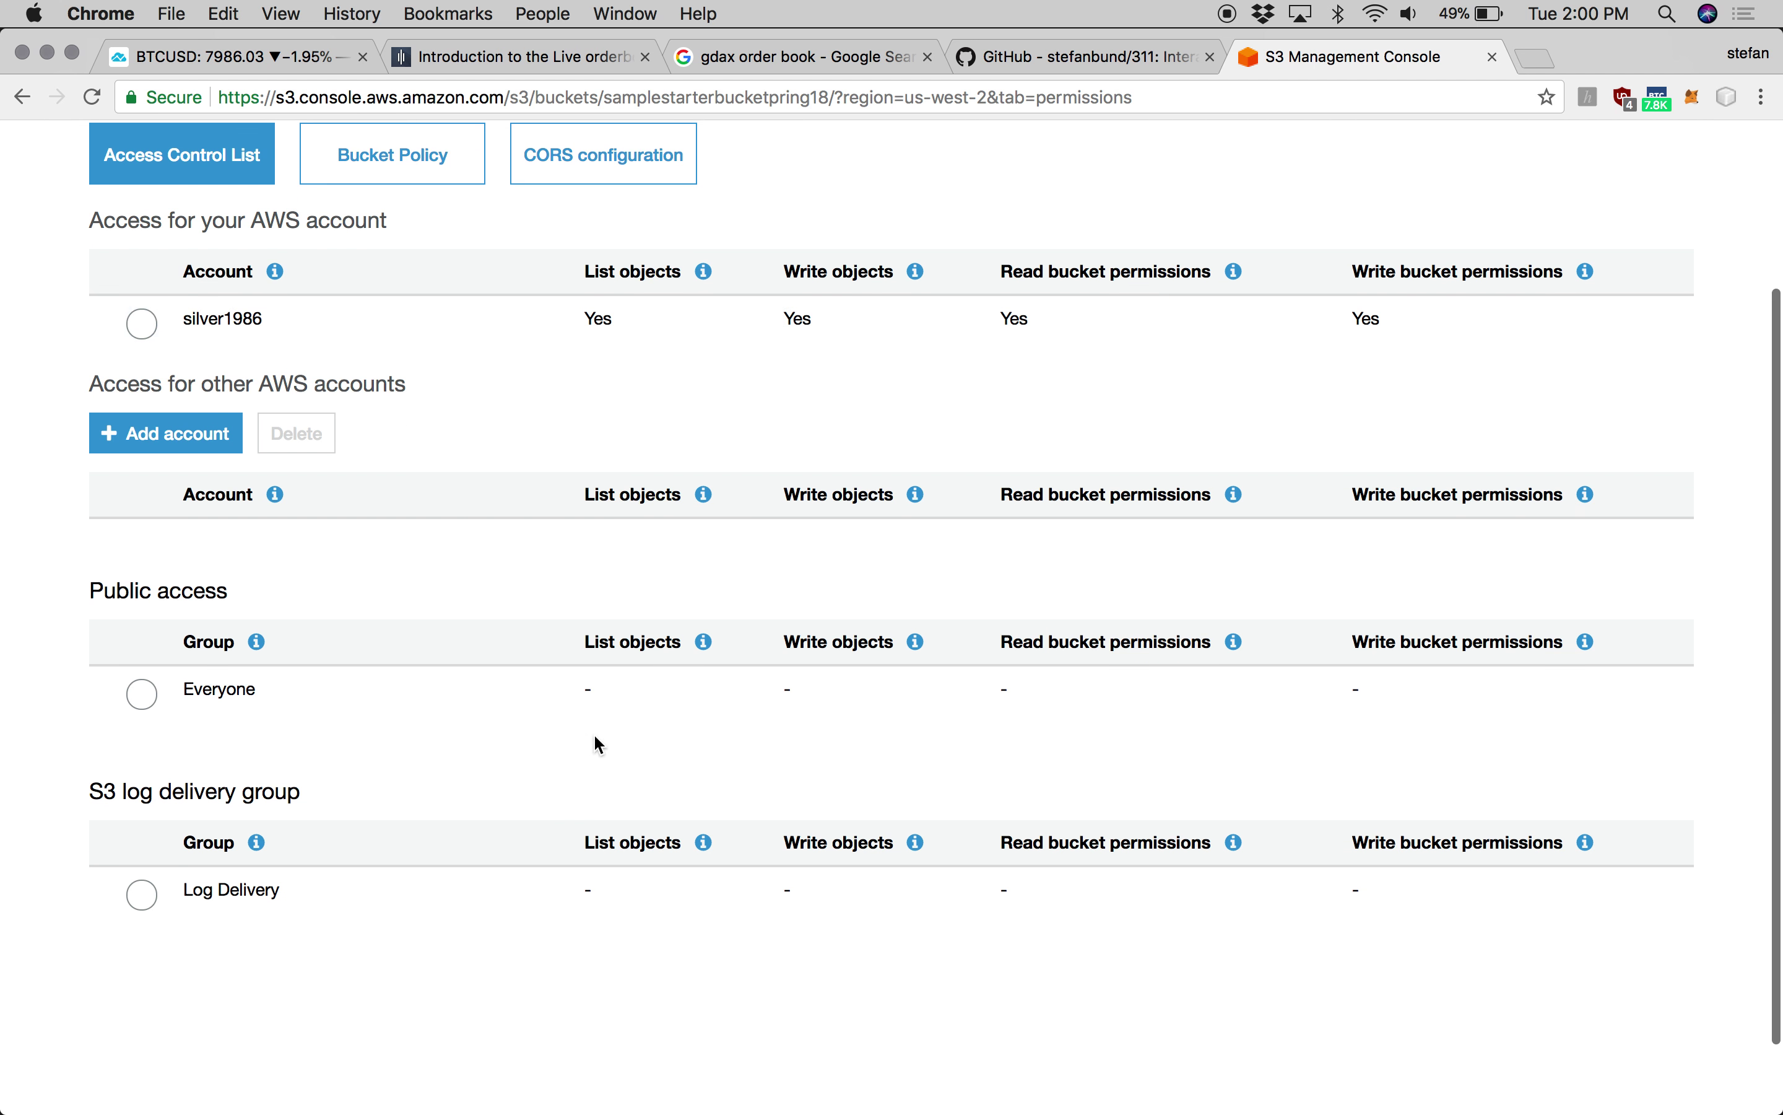
scroll(713, 486, "up", 5)
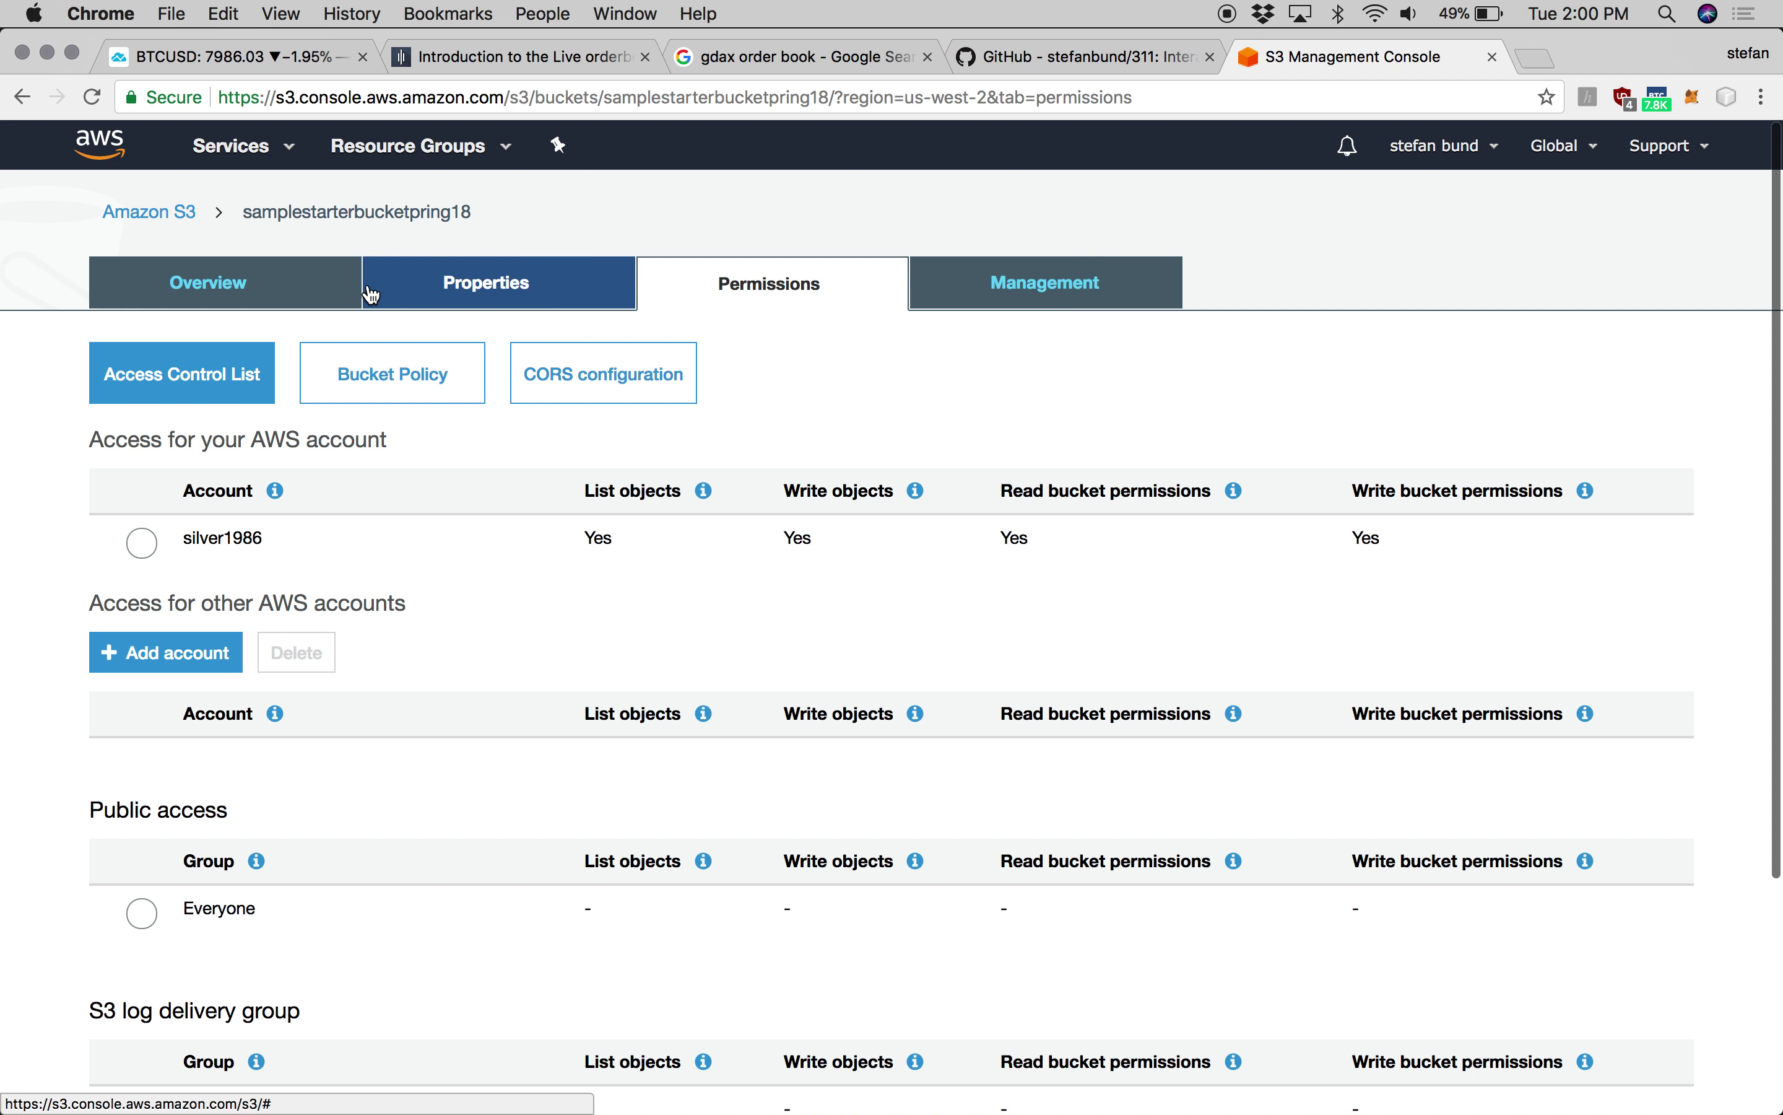
left_click(501, 282)
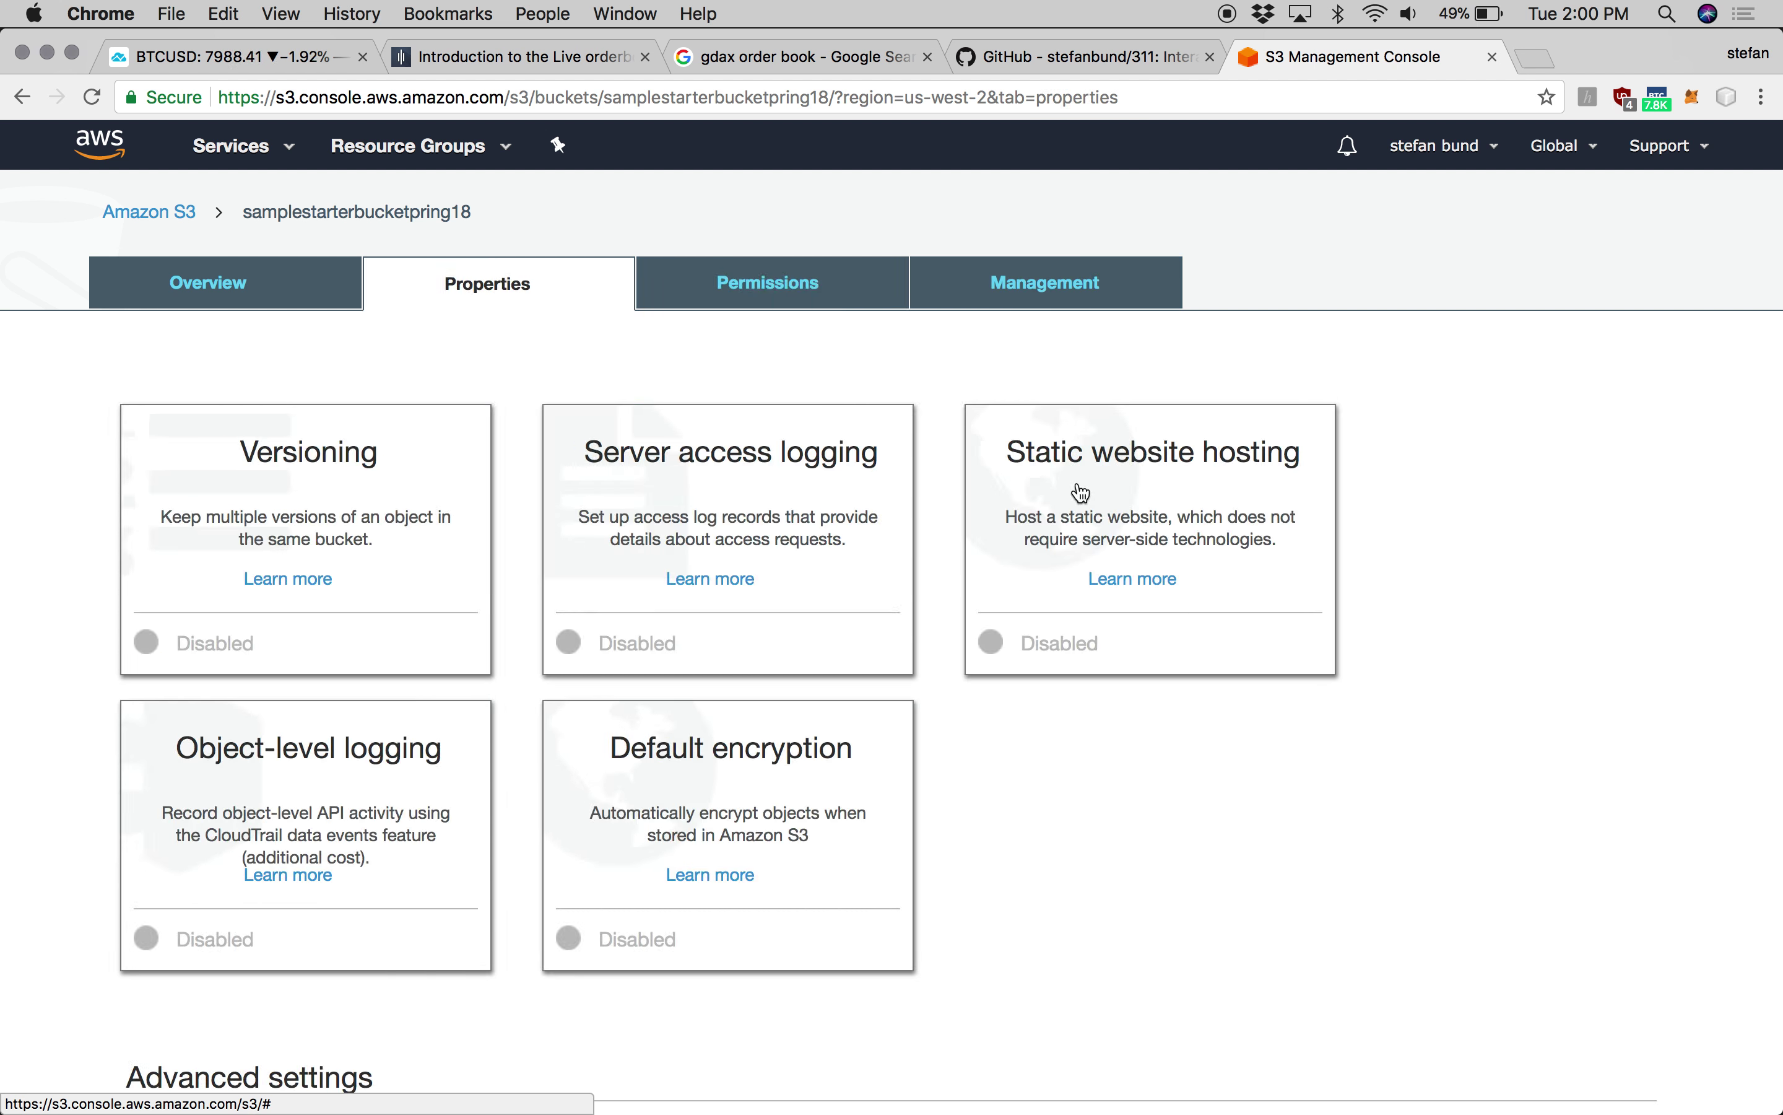
left_click(1144, 457)
scroll(1145, 447, "down", 2)
scroll(1145, 448, "down", 2)
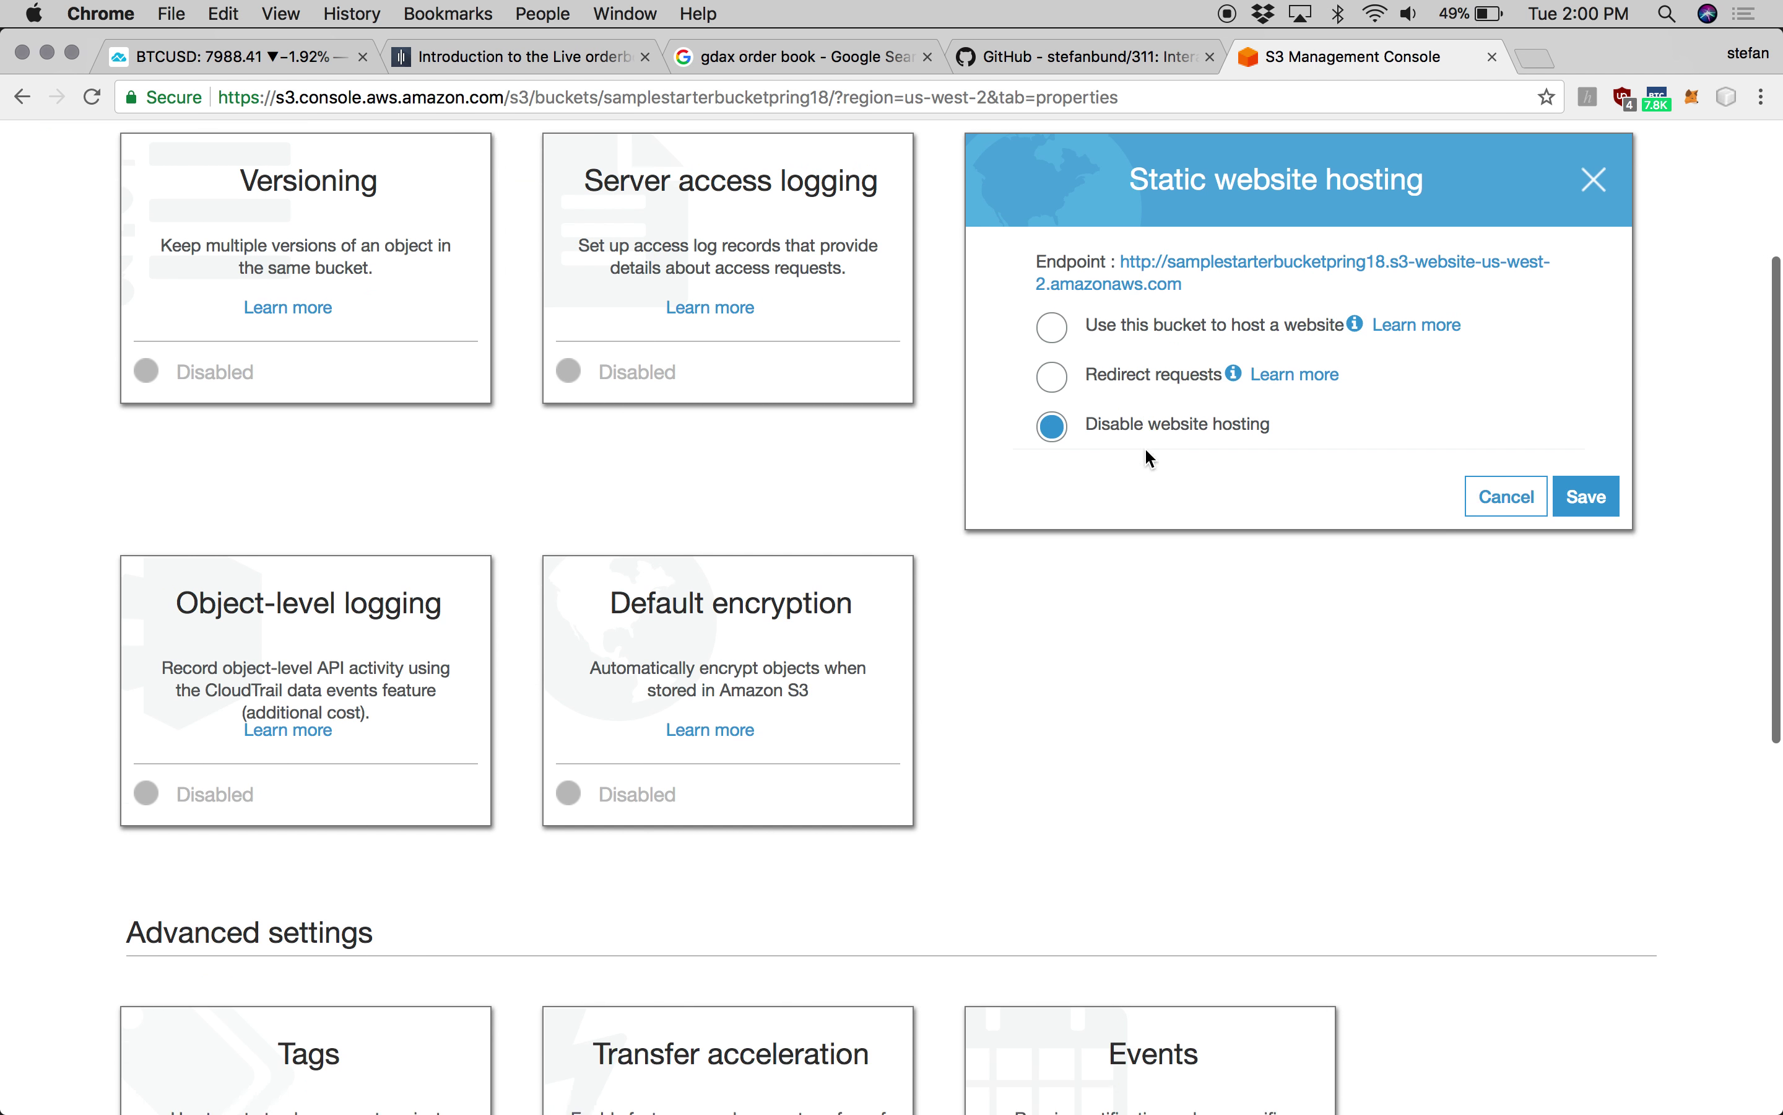
left_click(1164, 326)
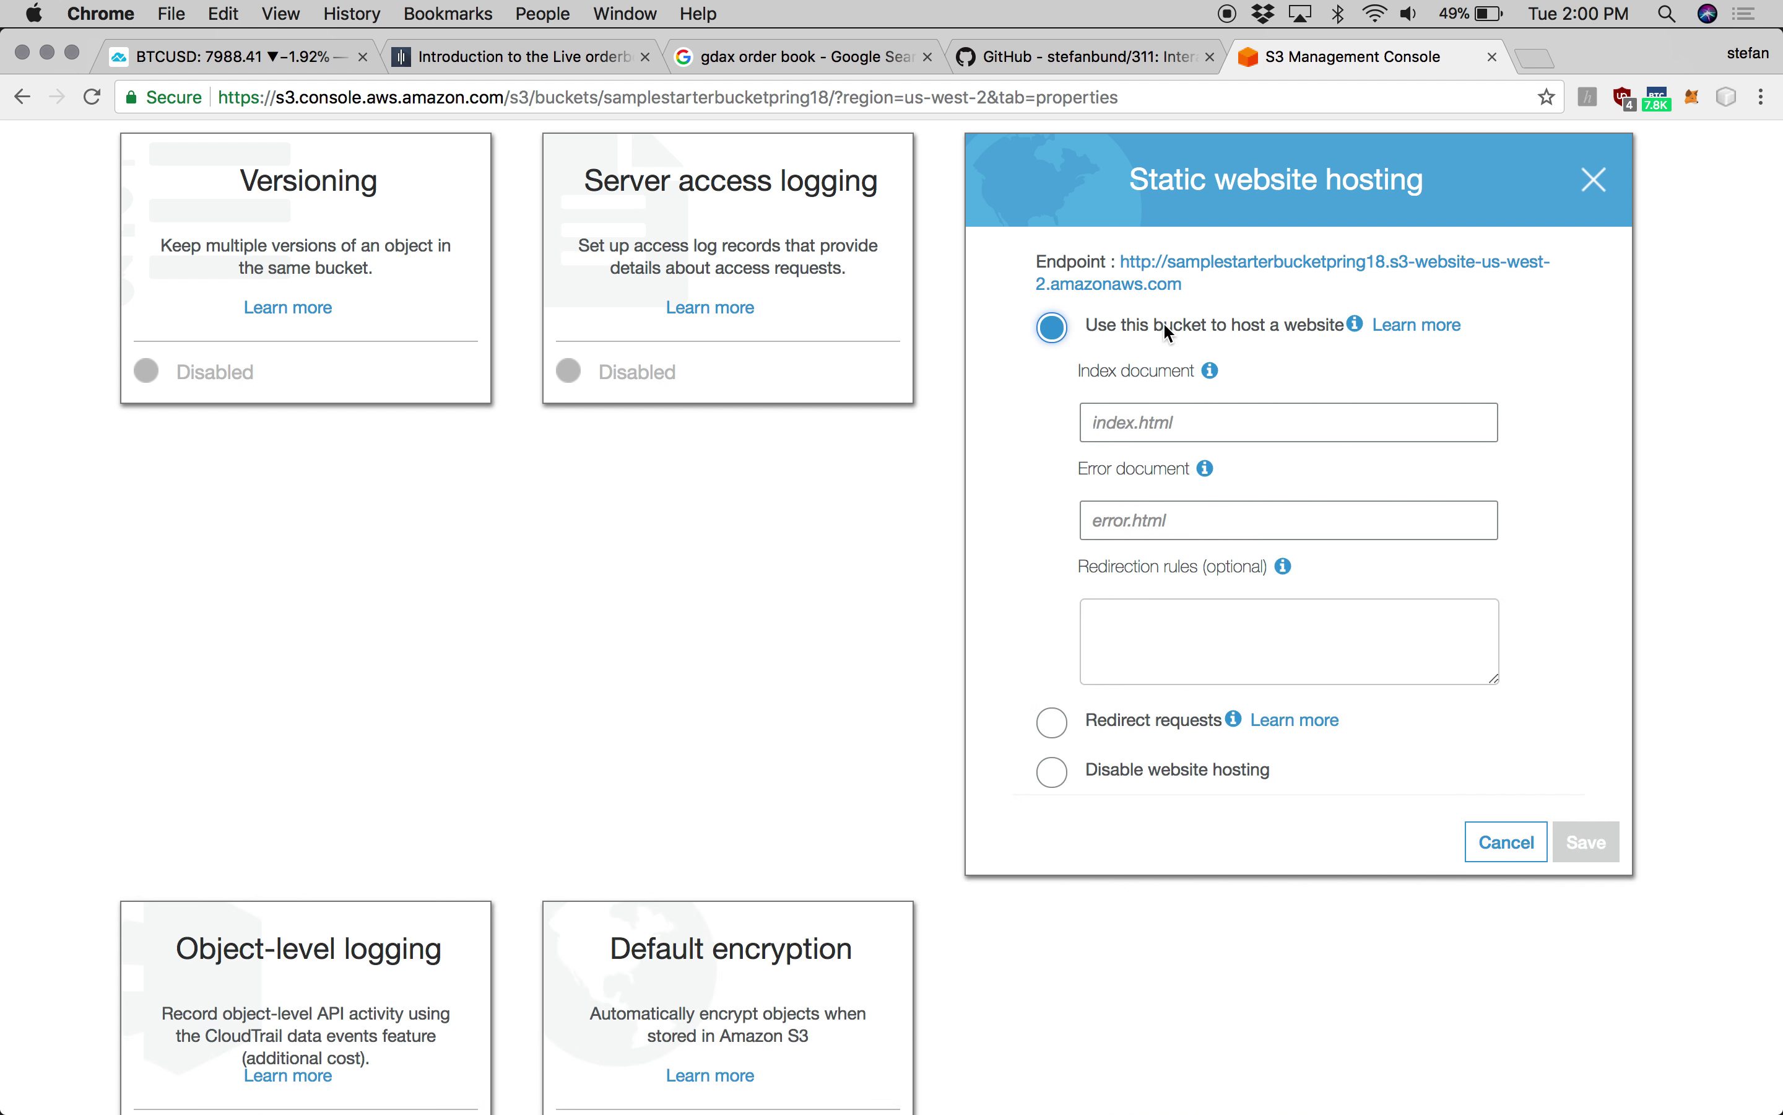
- Set the index document to index.html and the error document to error.html, then save the hosting settings
left_click(1158, 430)
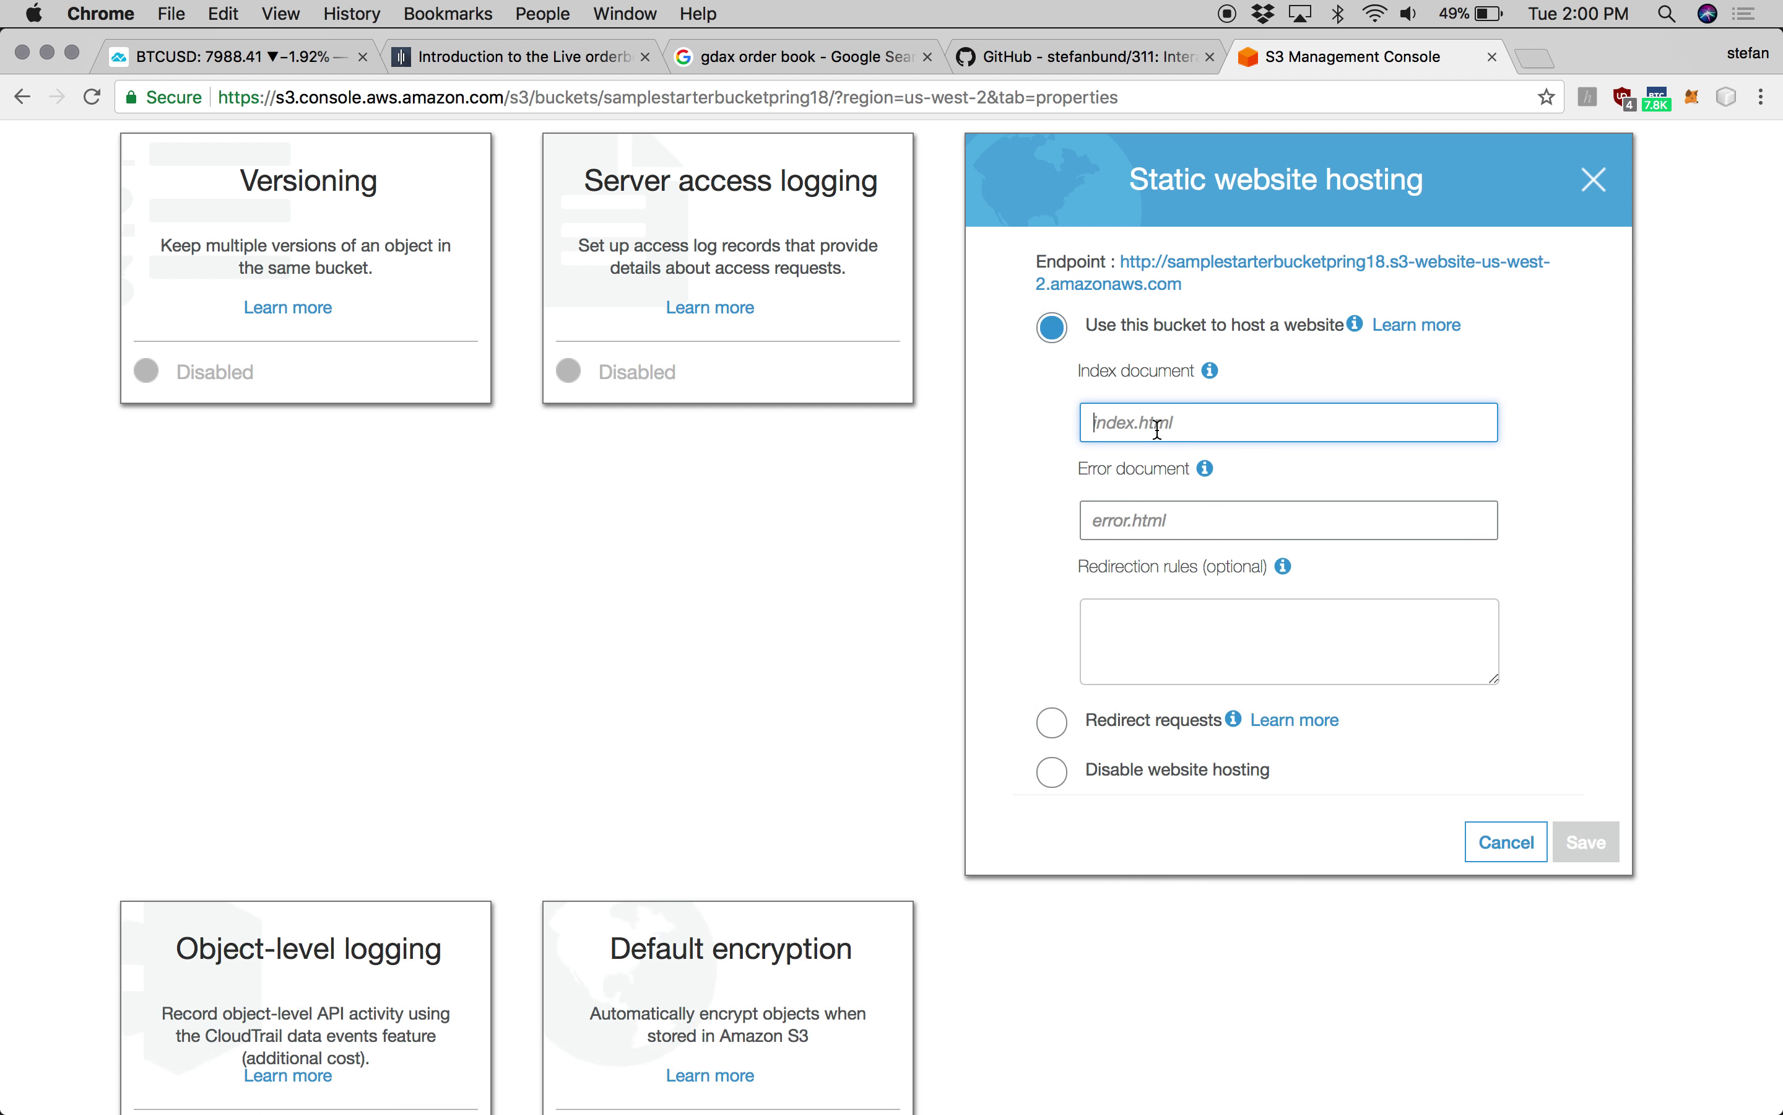
type("inde.html")
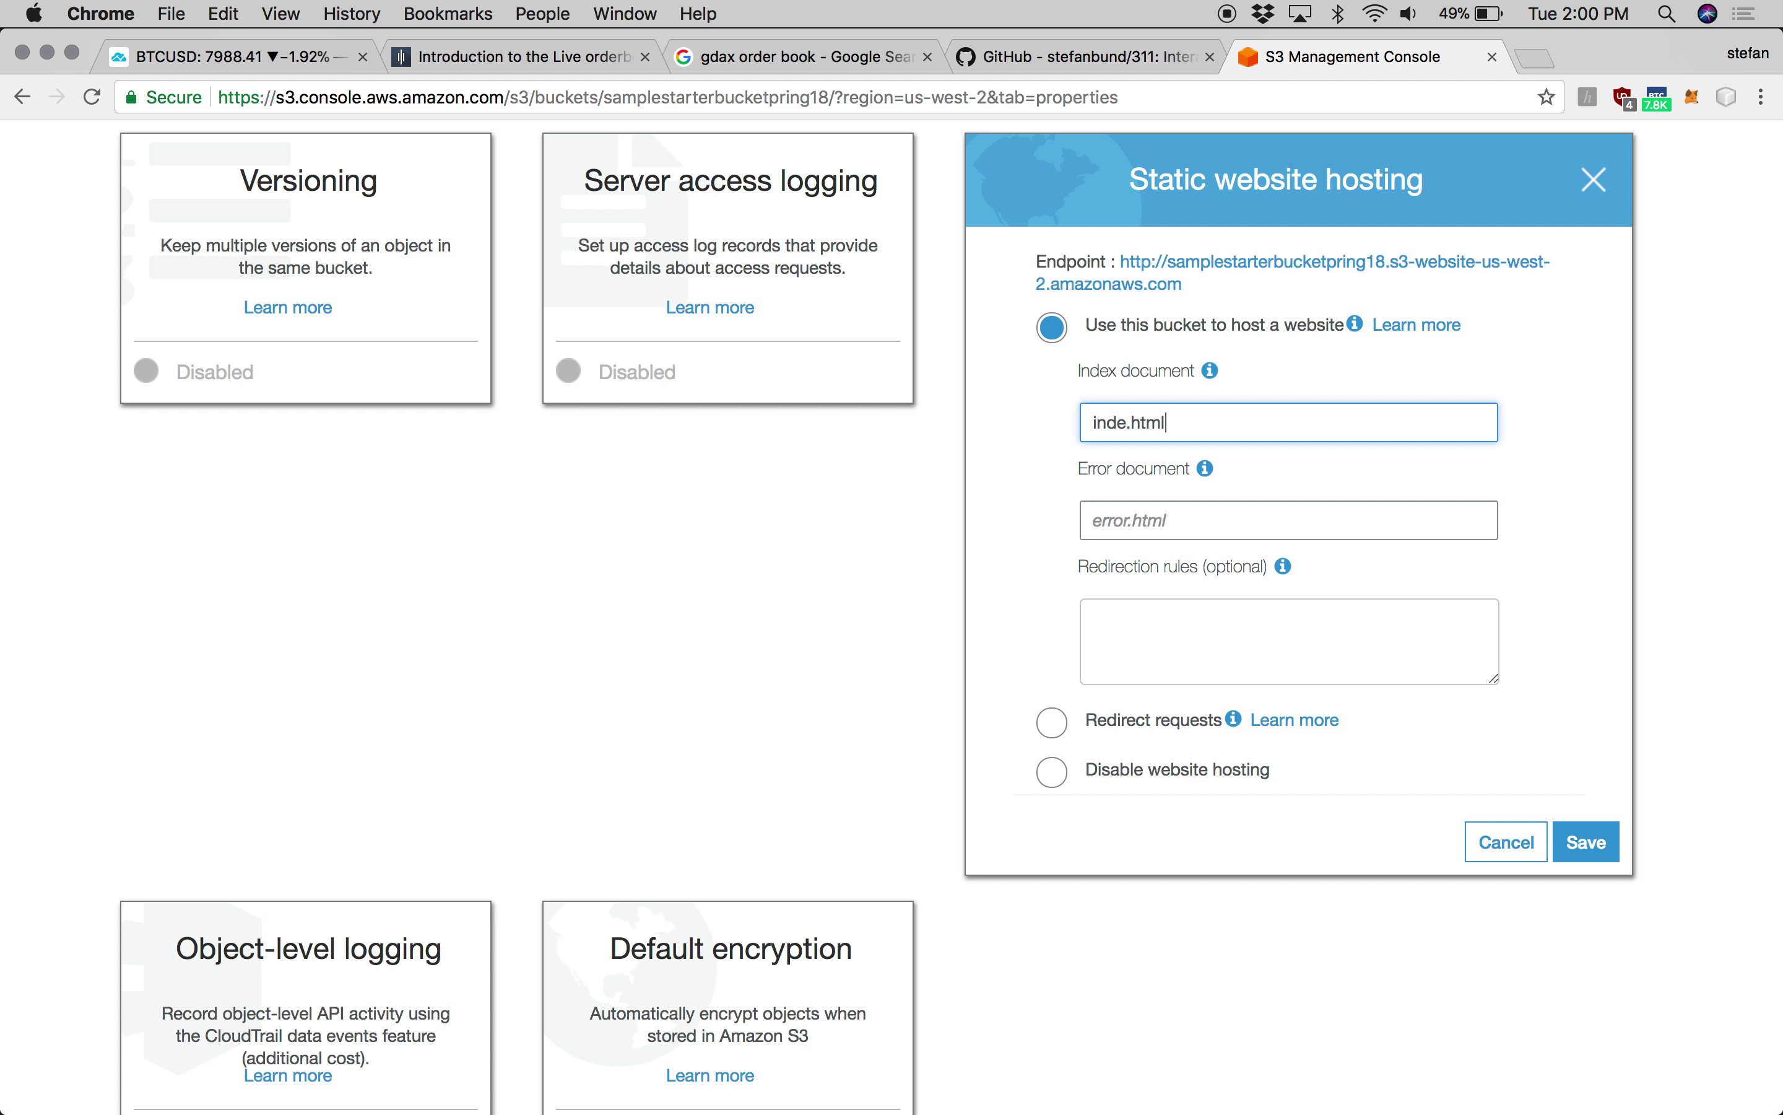
type("x")
key("Tab")
type("error.html")
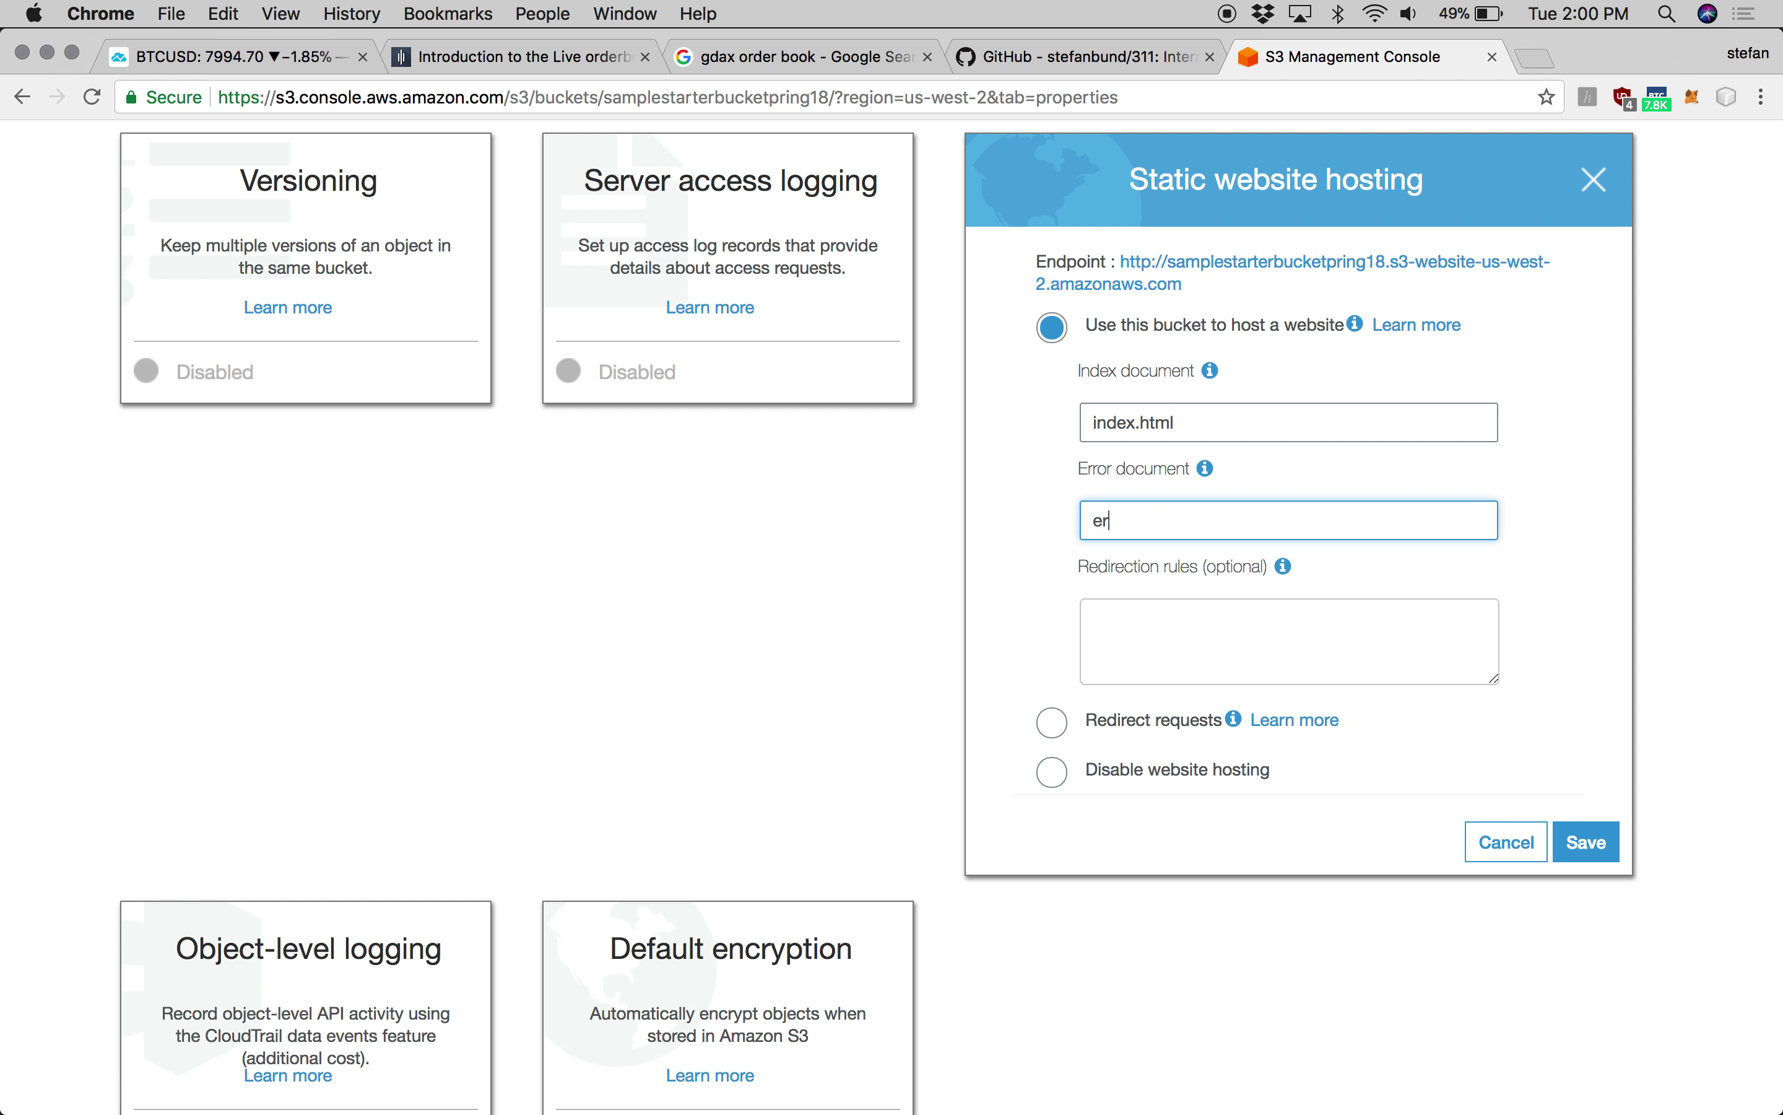
left_click(1094, 621)
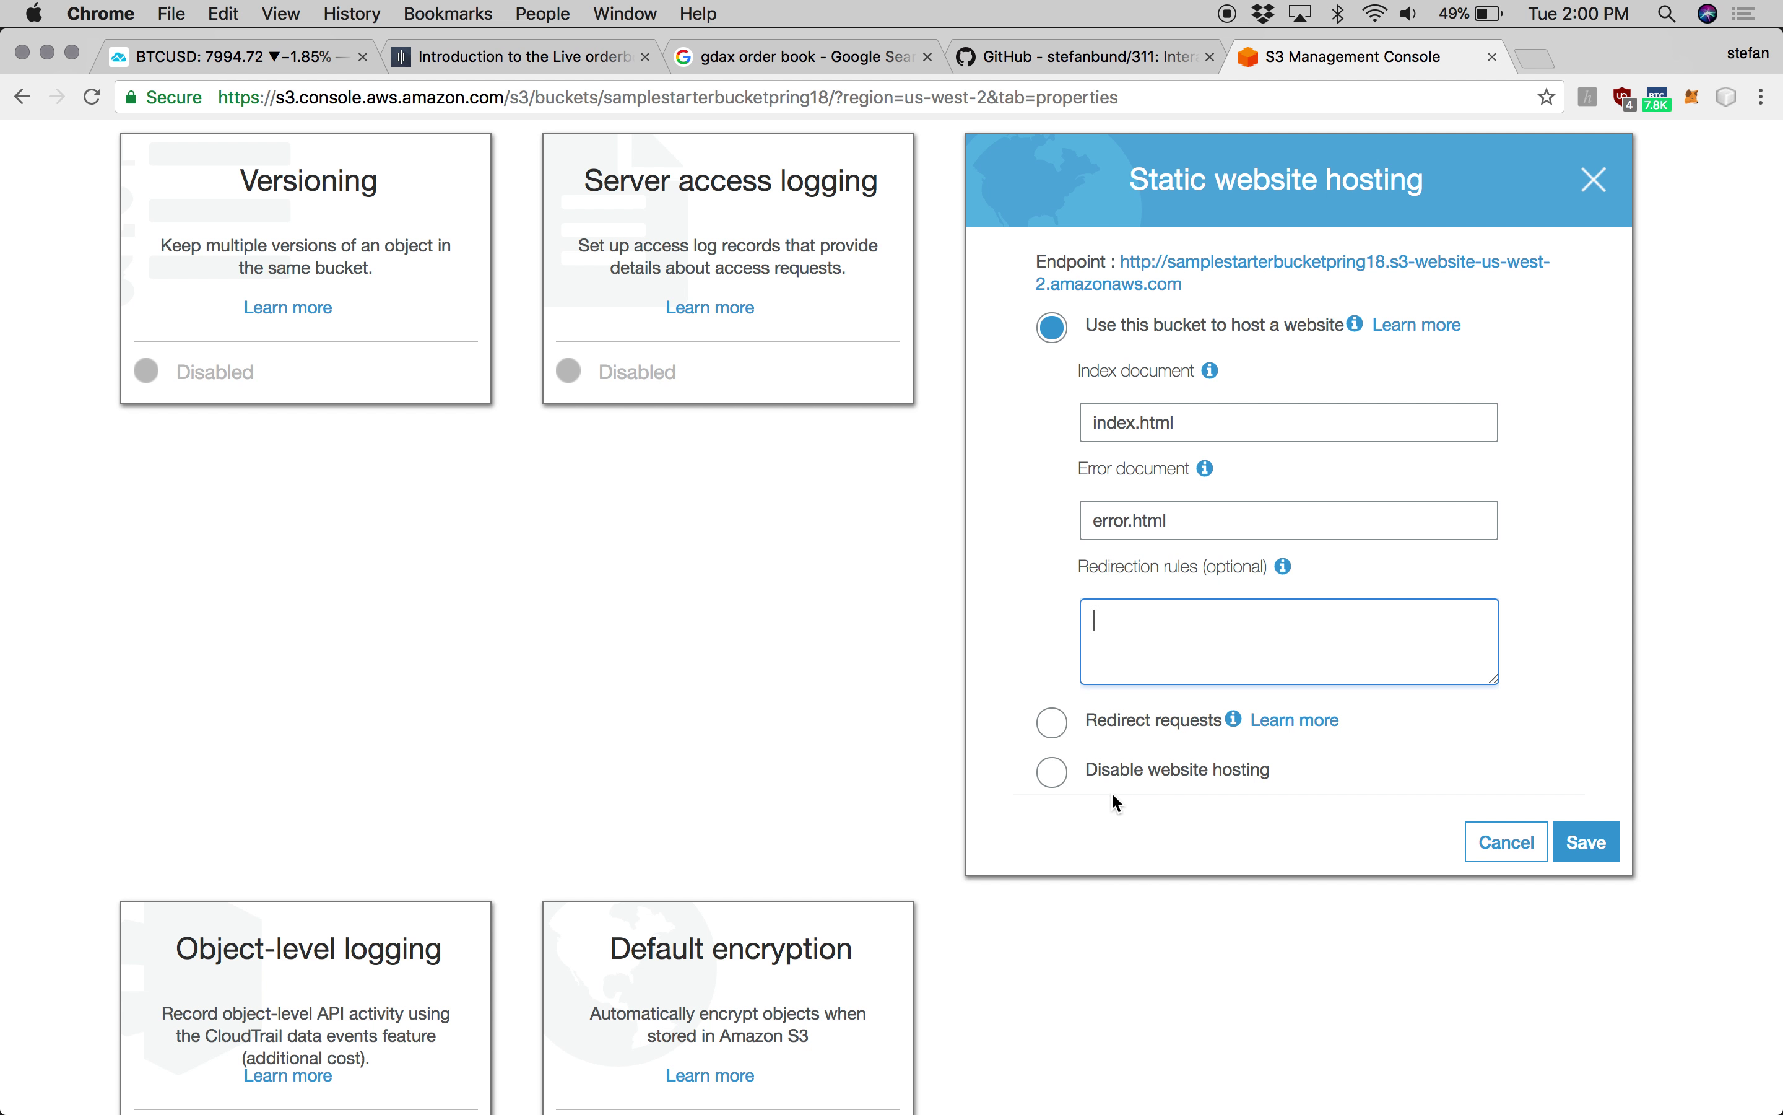
left_click(1587, 842)
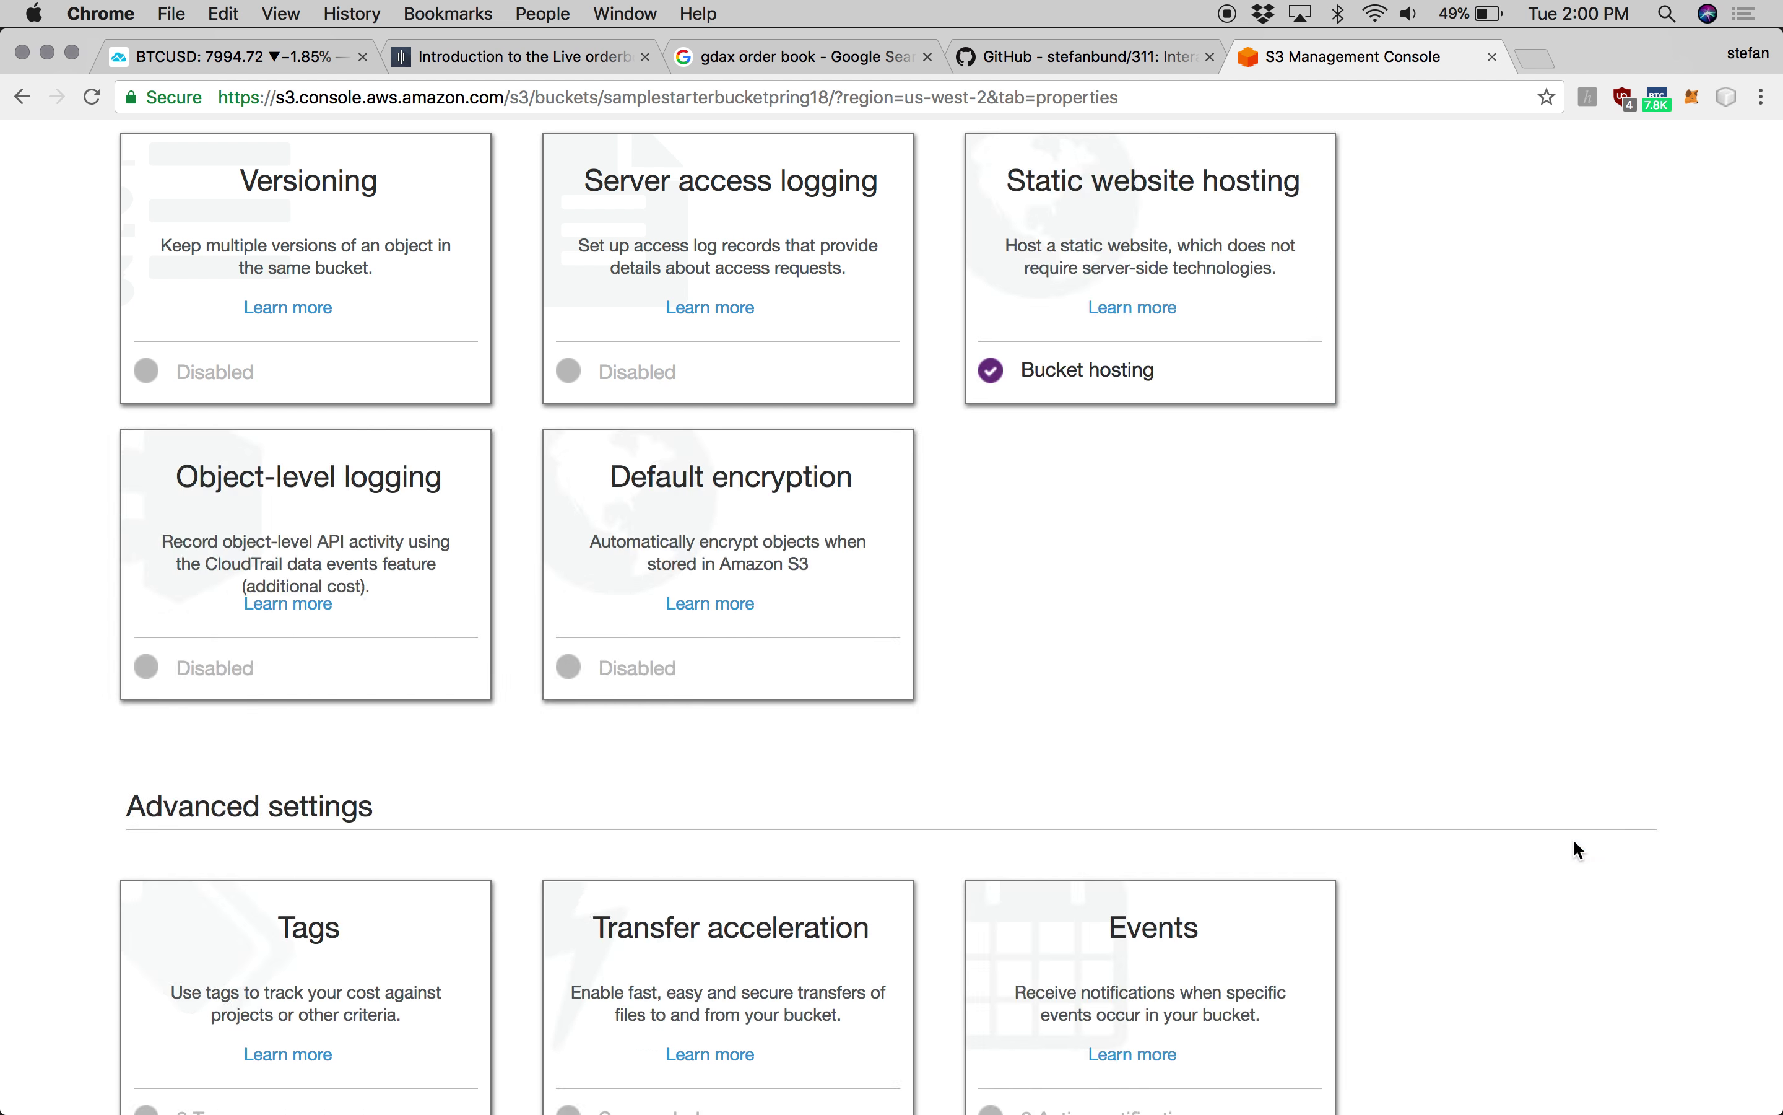
- Check the bucket's overview, then return to the bucket list and show the summary of samplestarterbucketpring18
scroll(1574, 837, "up", 5)
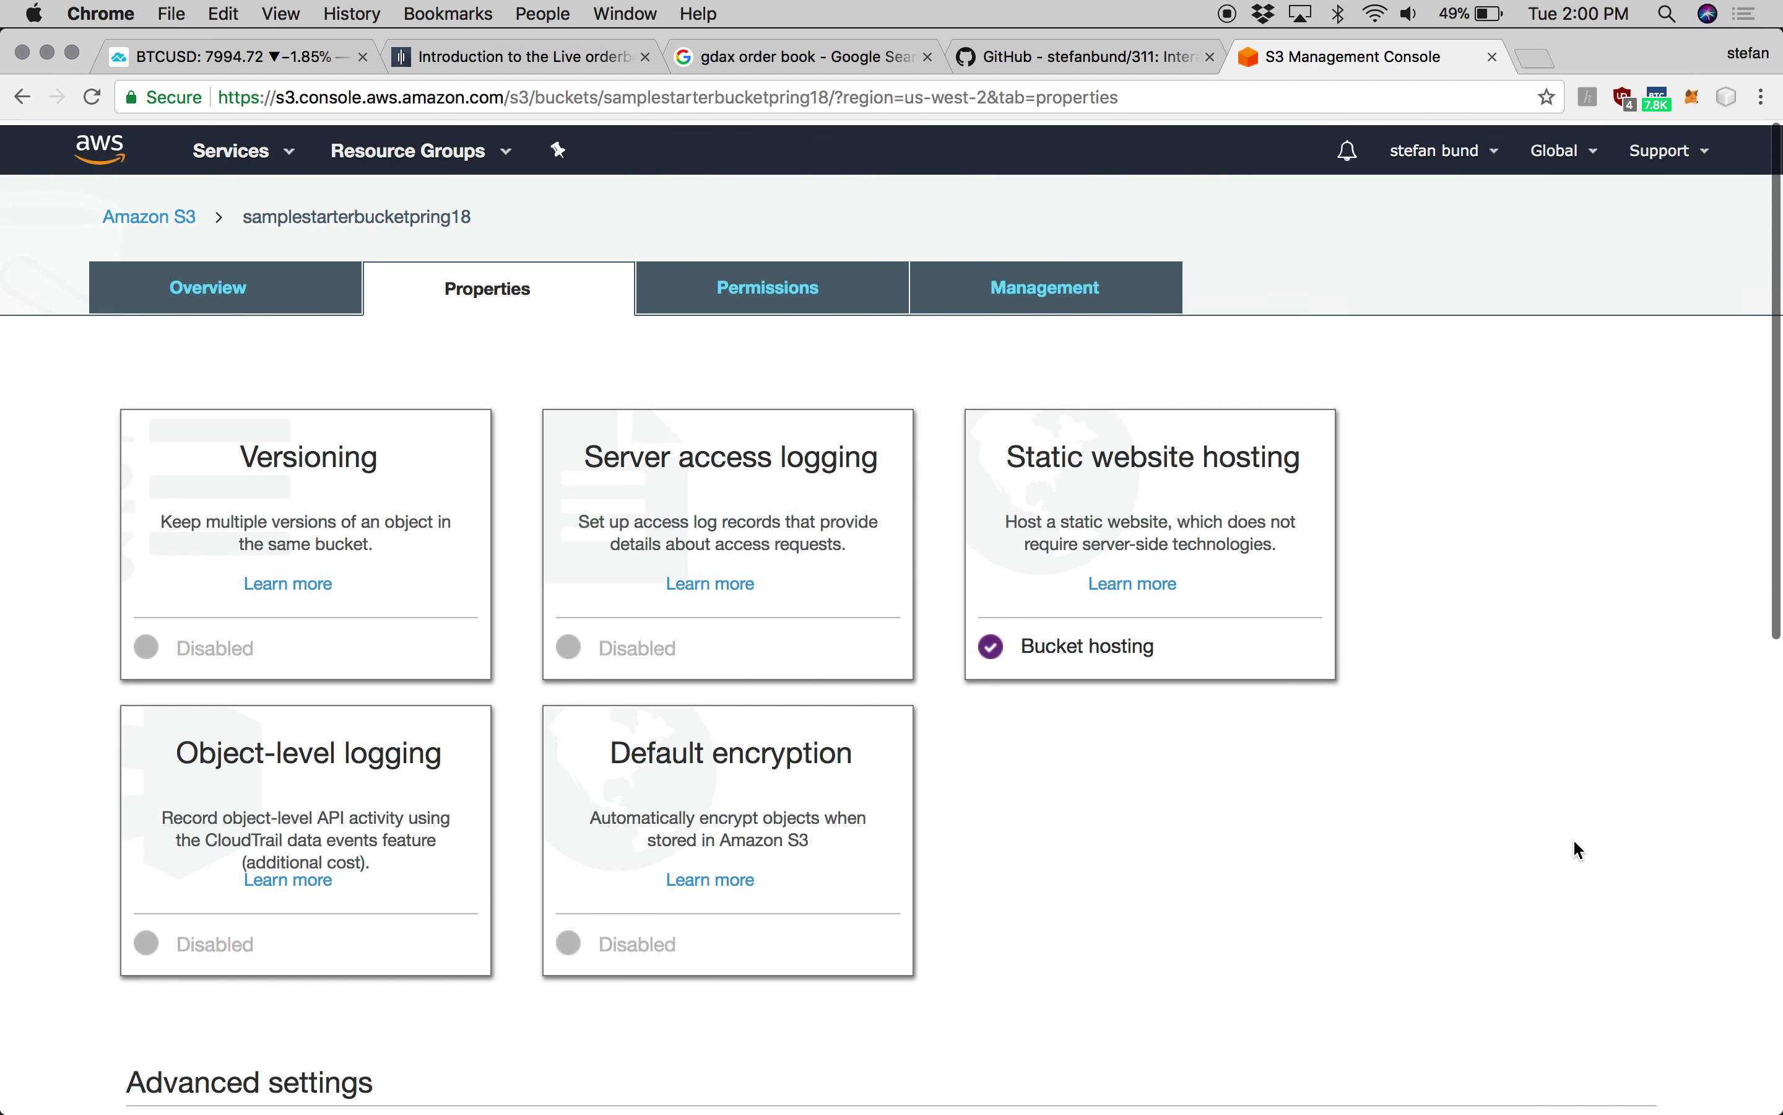
left_click(205, 286)
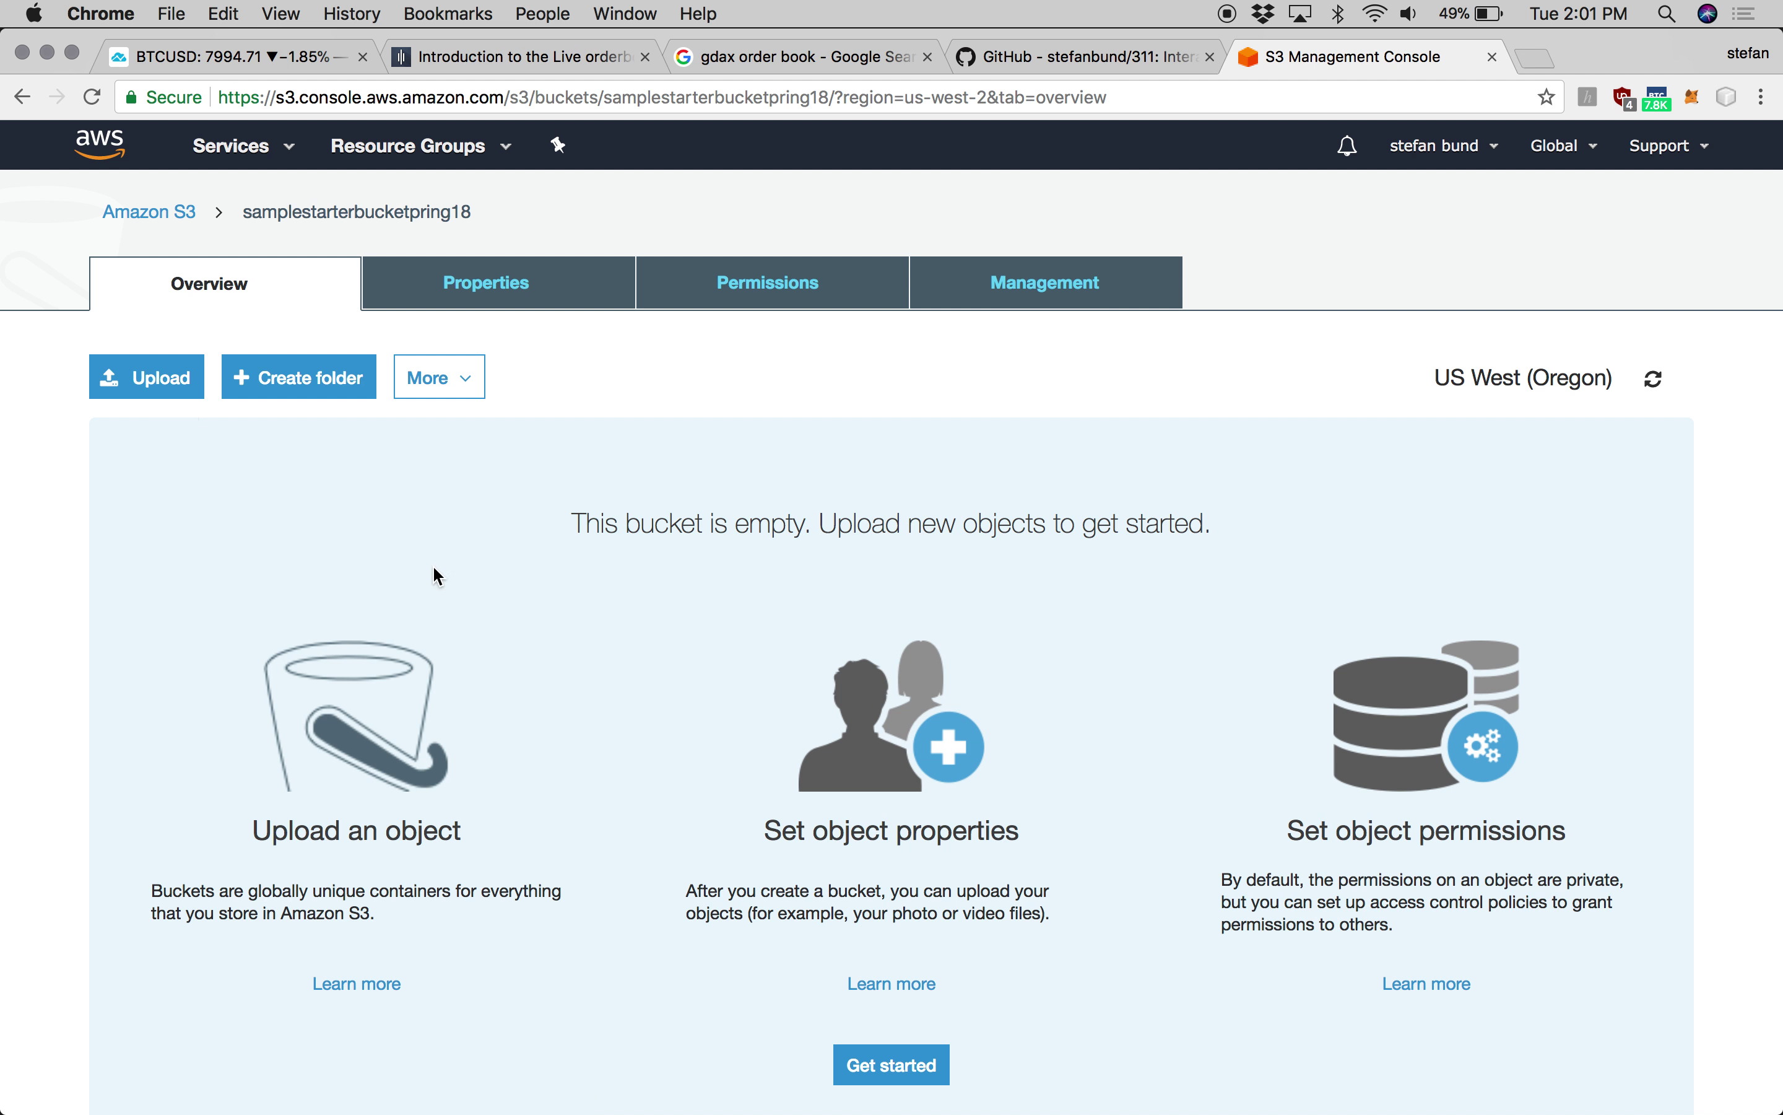
scroll(434, 575, "down", 5)
scroll(431, 565, "up", 5)
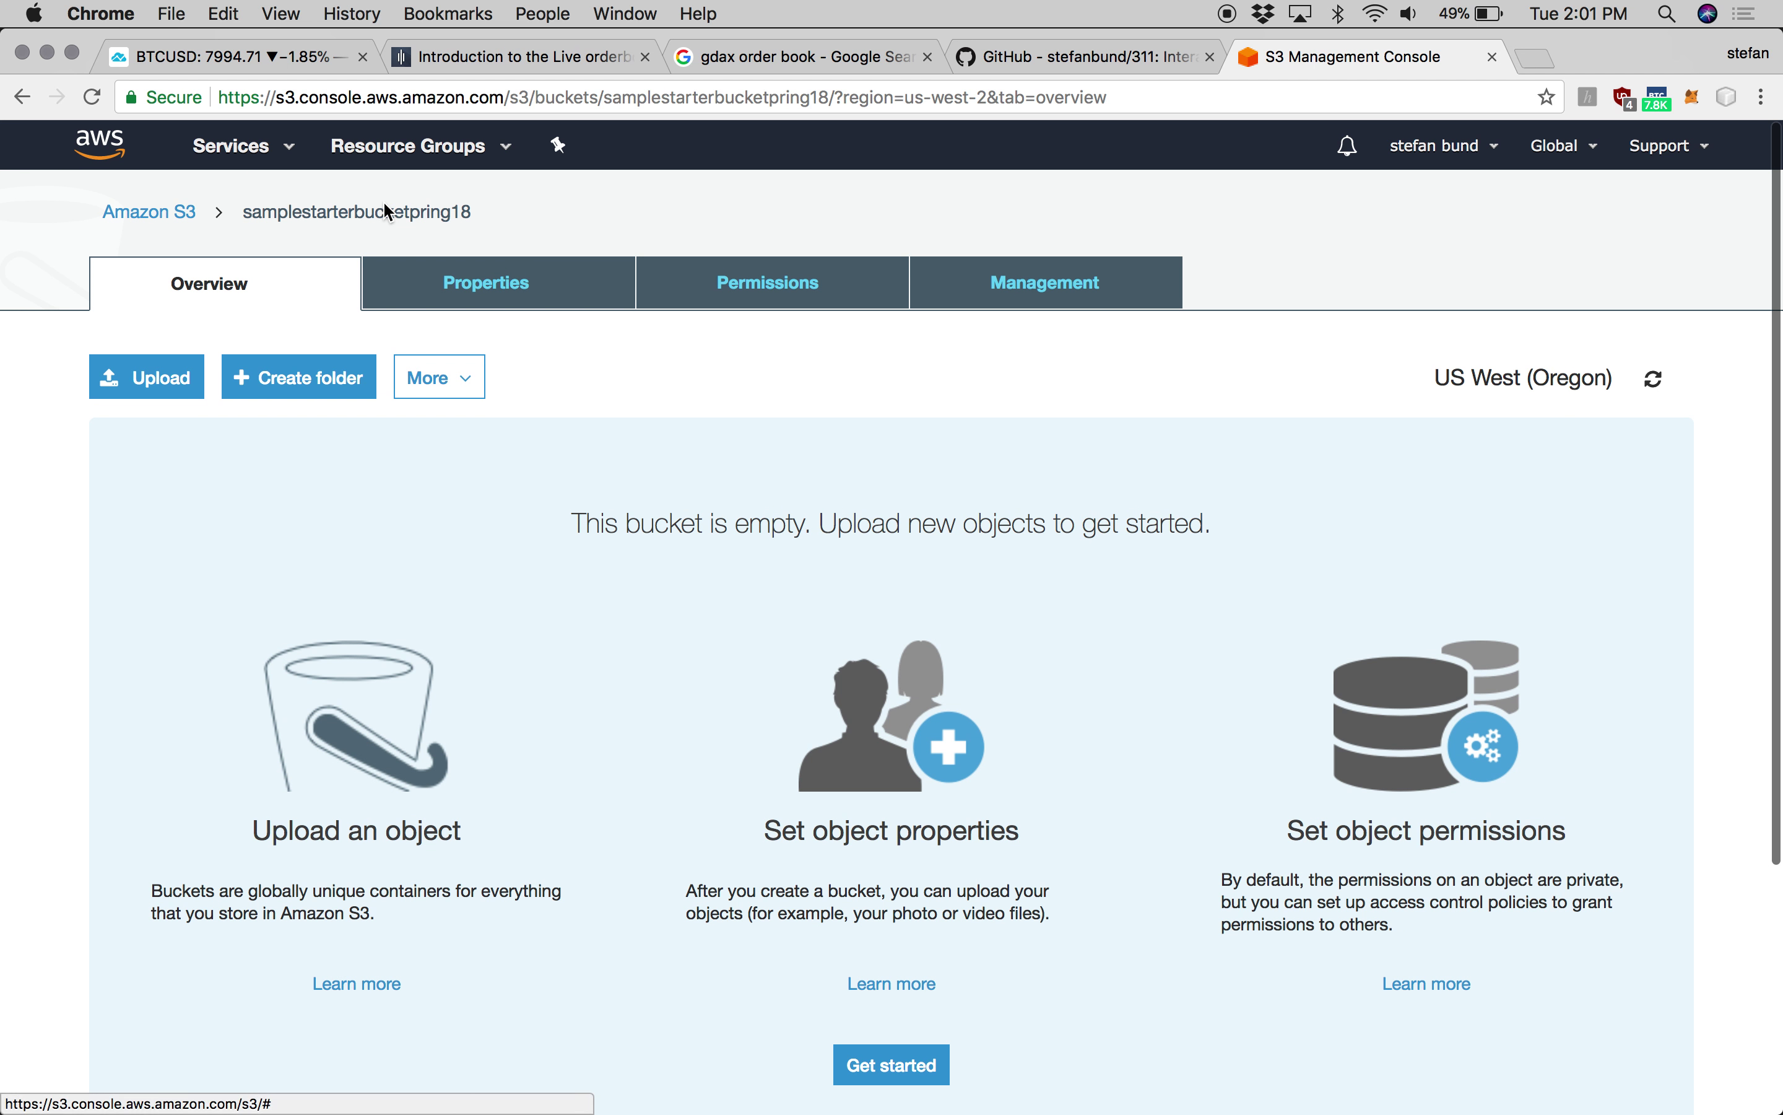
left_click(166, 200)
scroll(403, 863, "down", 7)
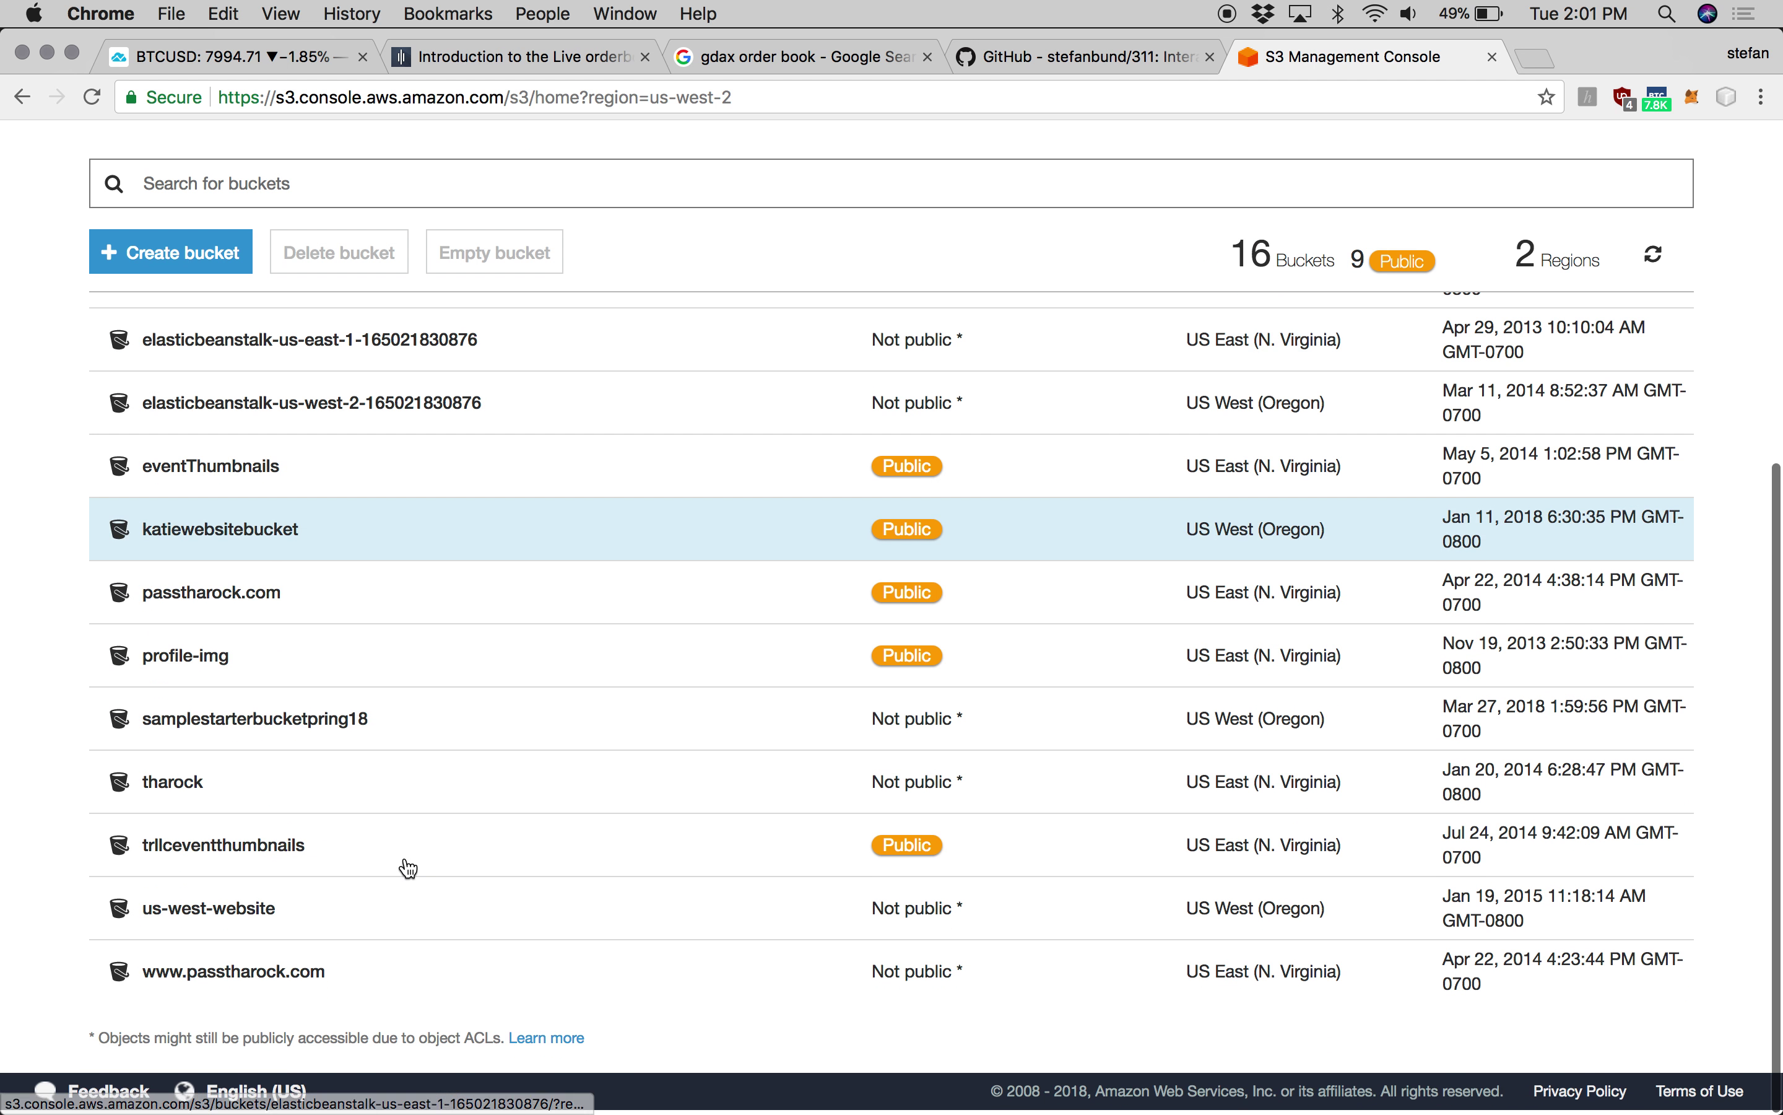
left_click(493, 743)
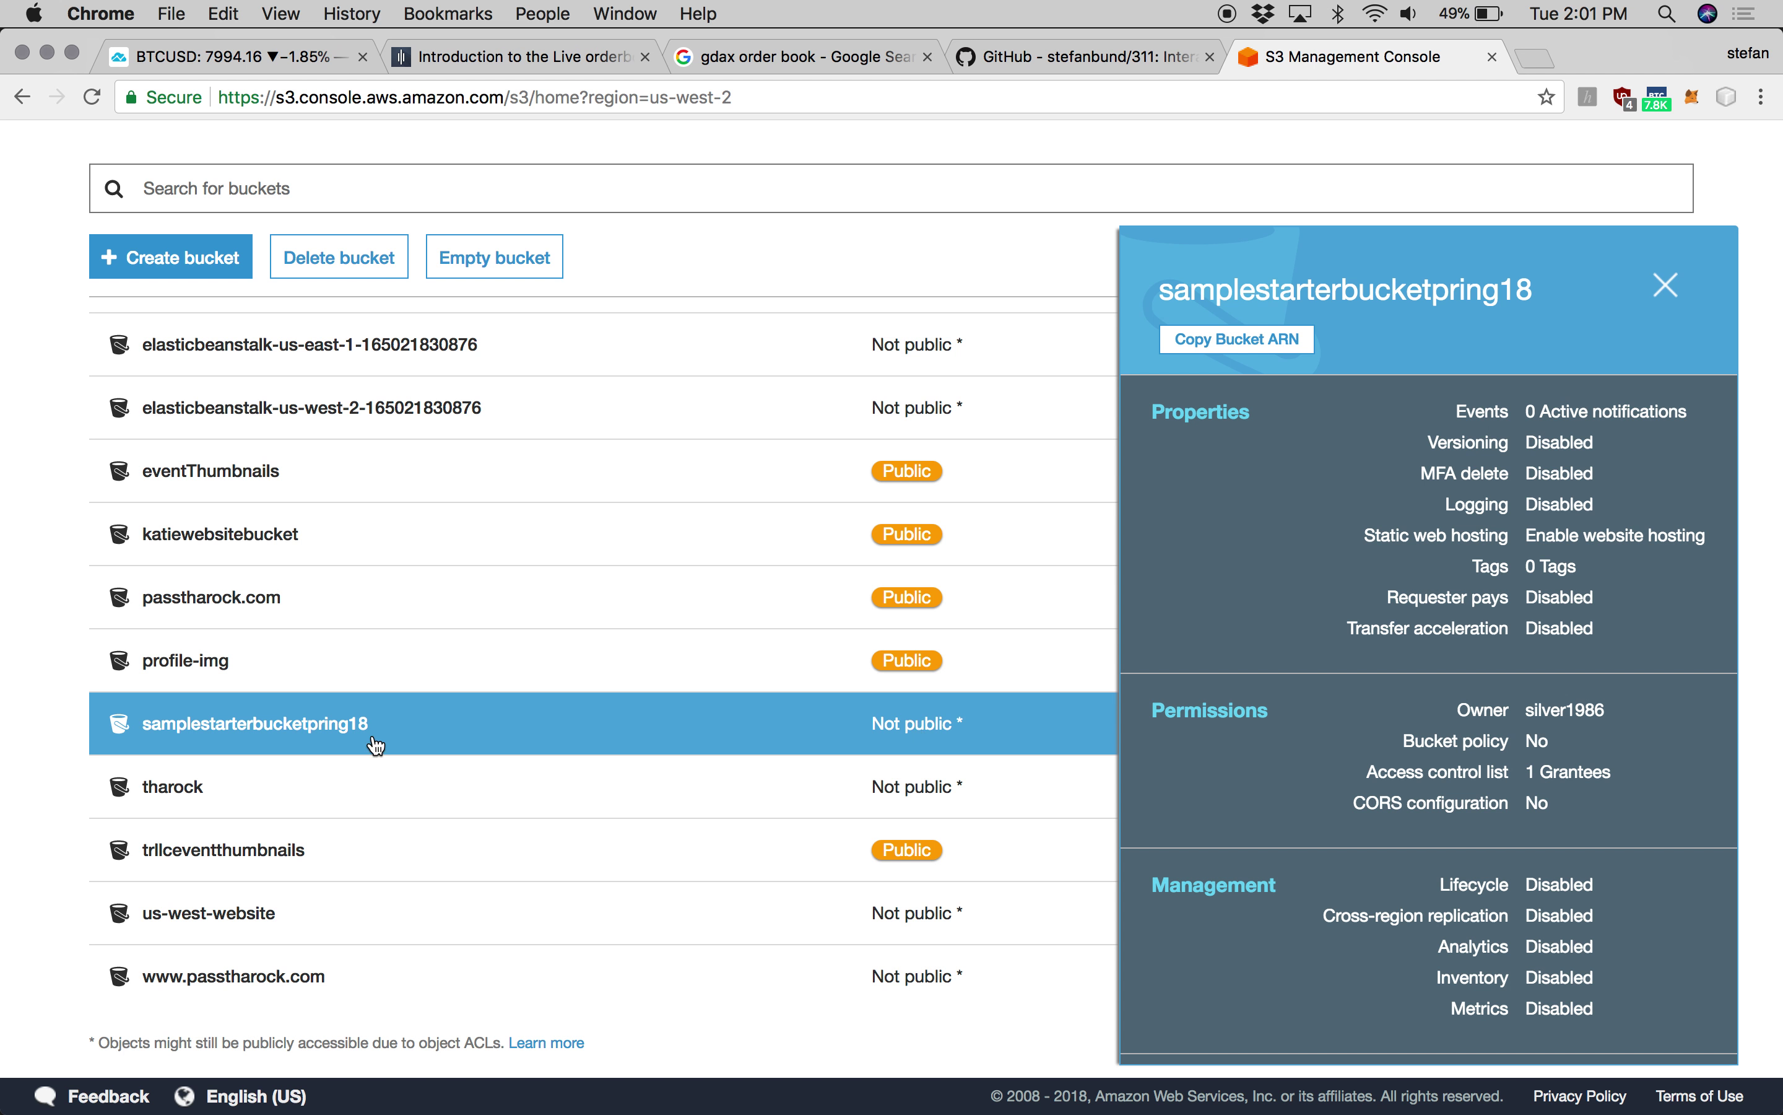
- In samplestarterbucketpring18's access control list, grant Everyone the List objects and Read bucket permissions rights and save
left_click(348, 726)
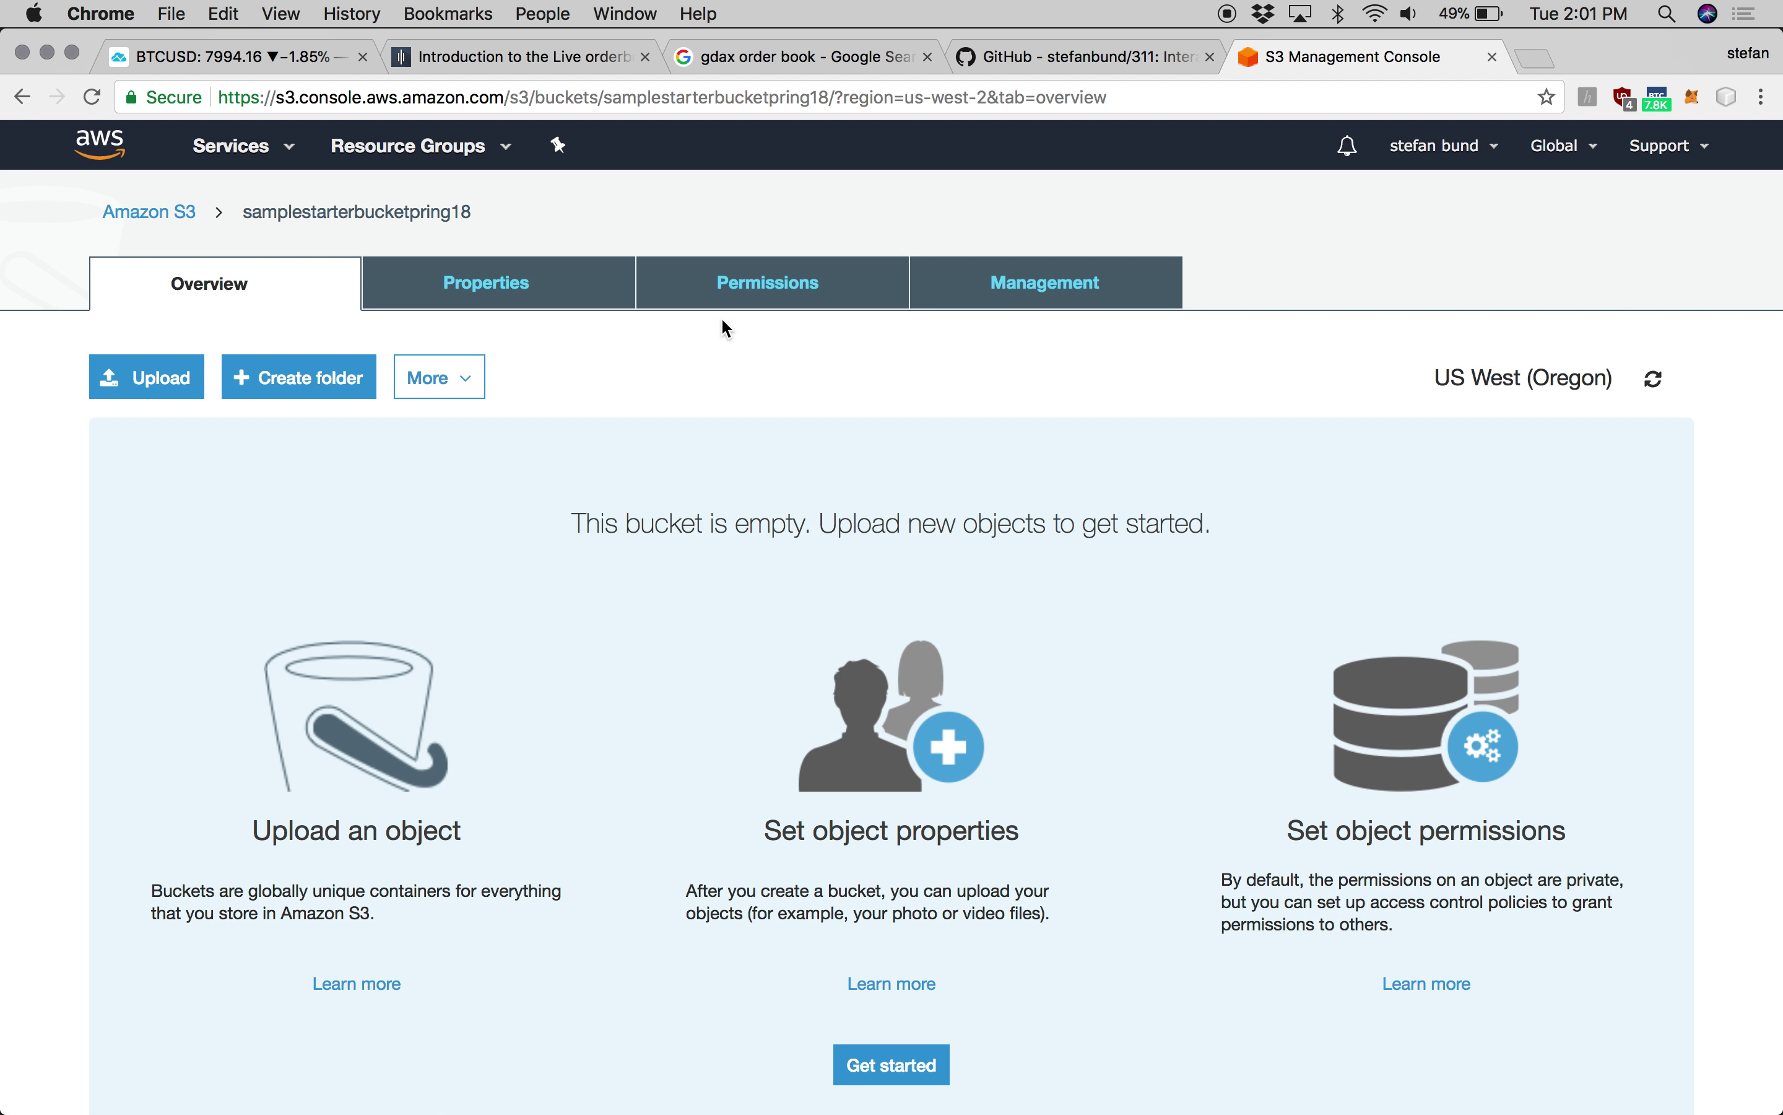
left_click(802, 289)
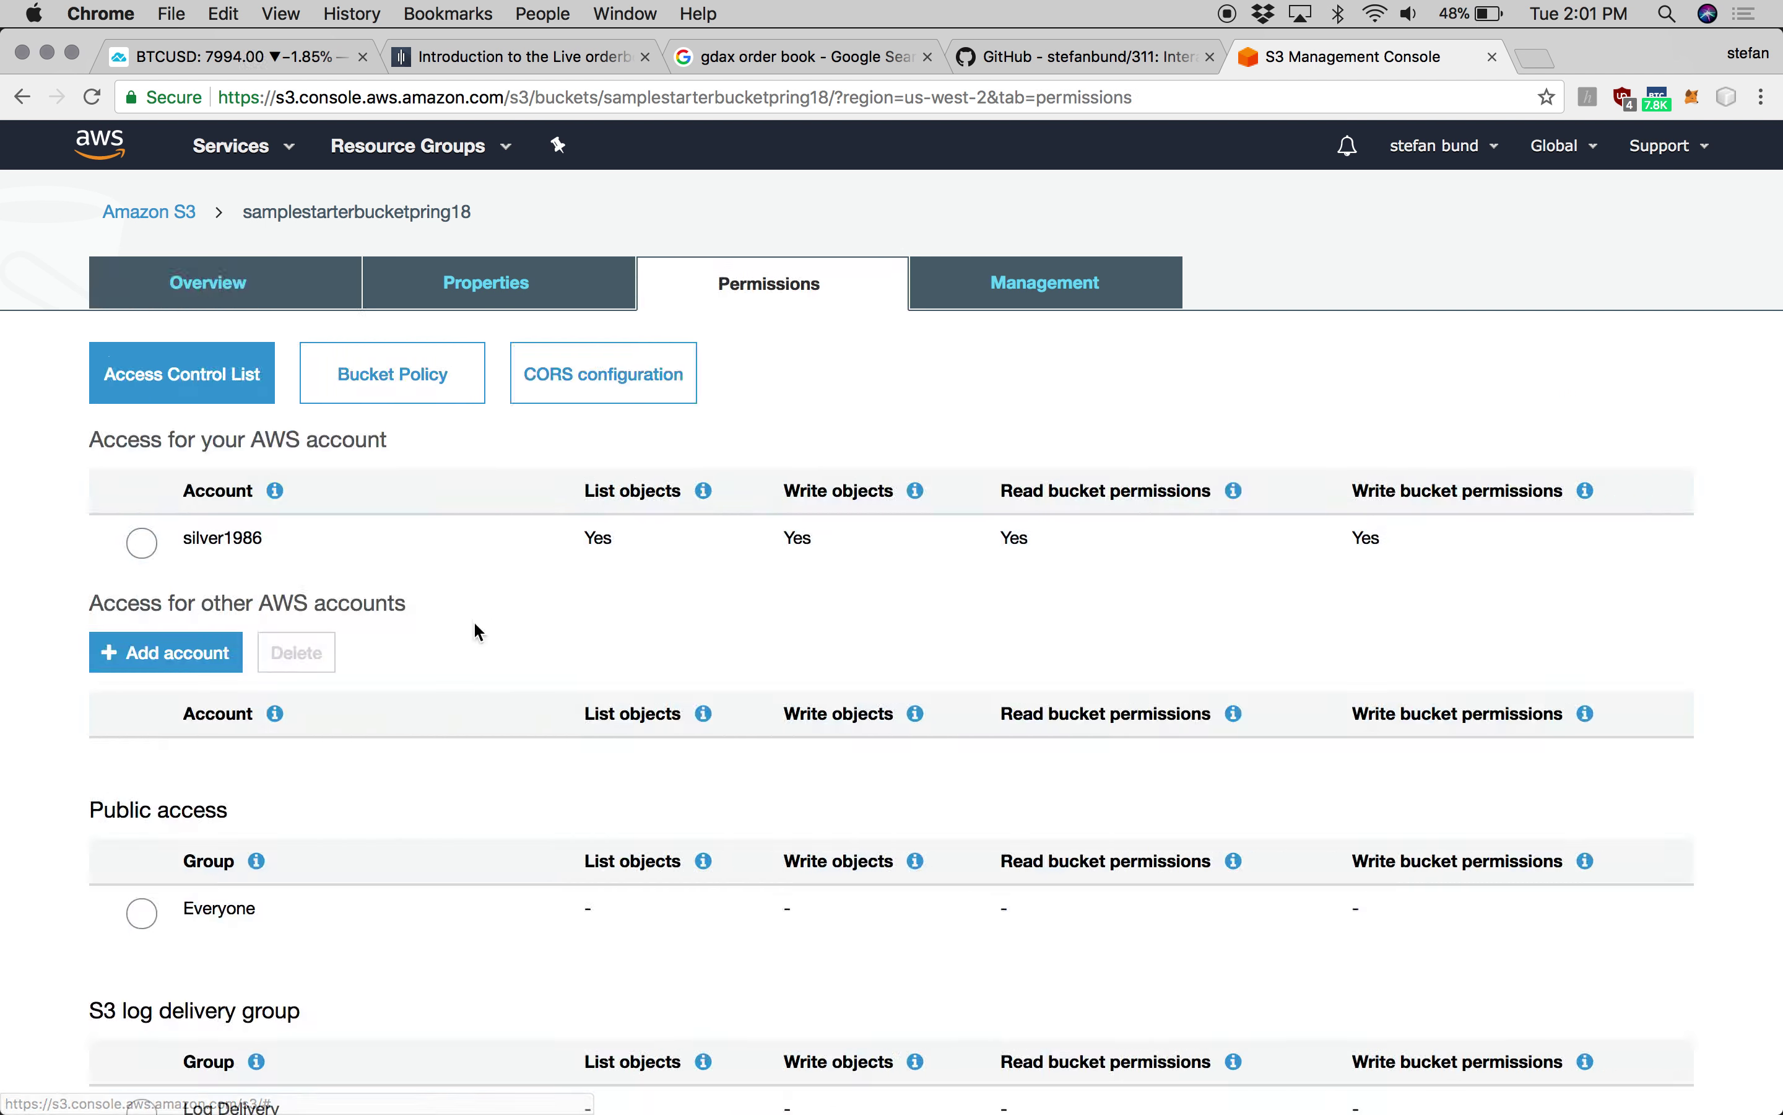
scroll(493, 500, "down", 5)
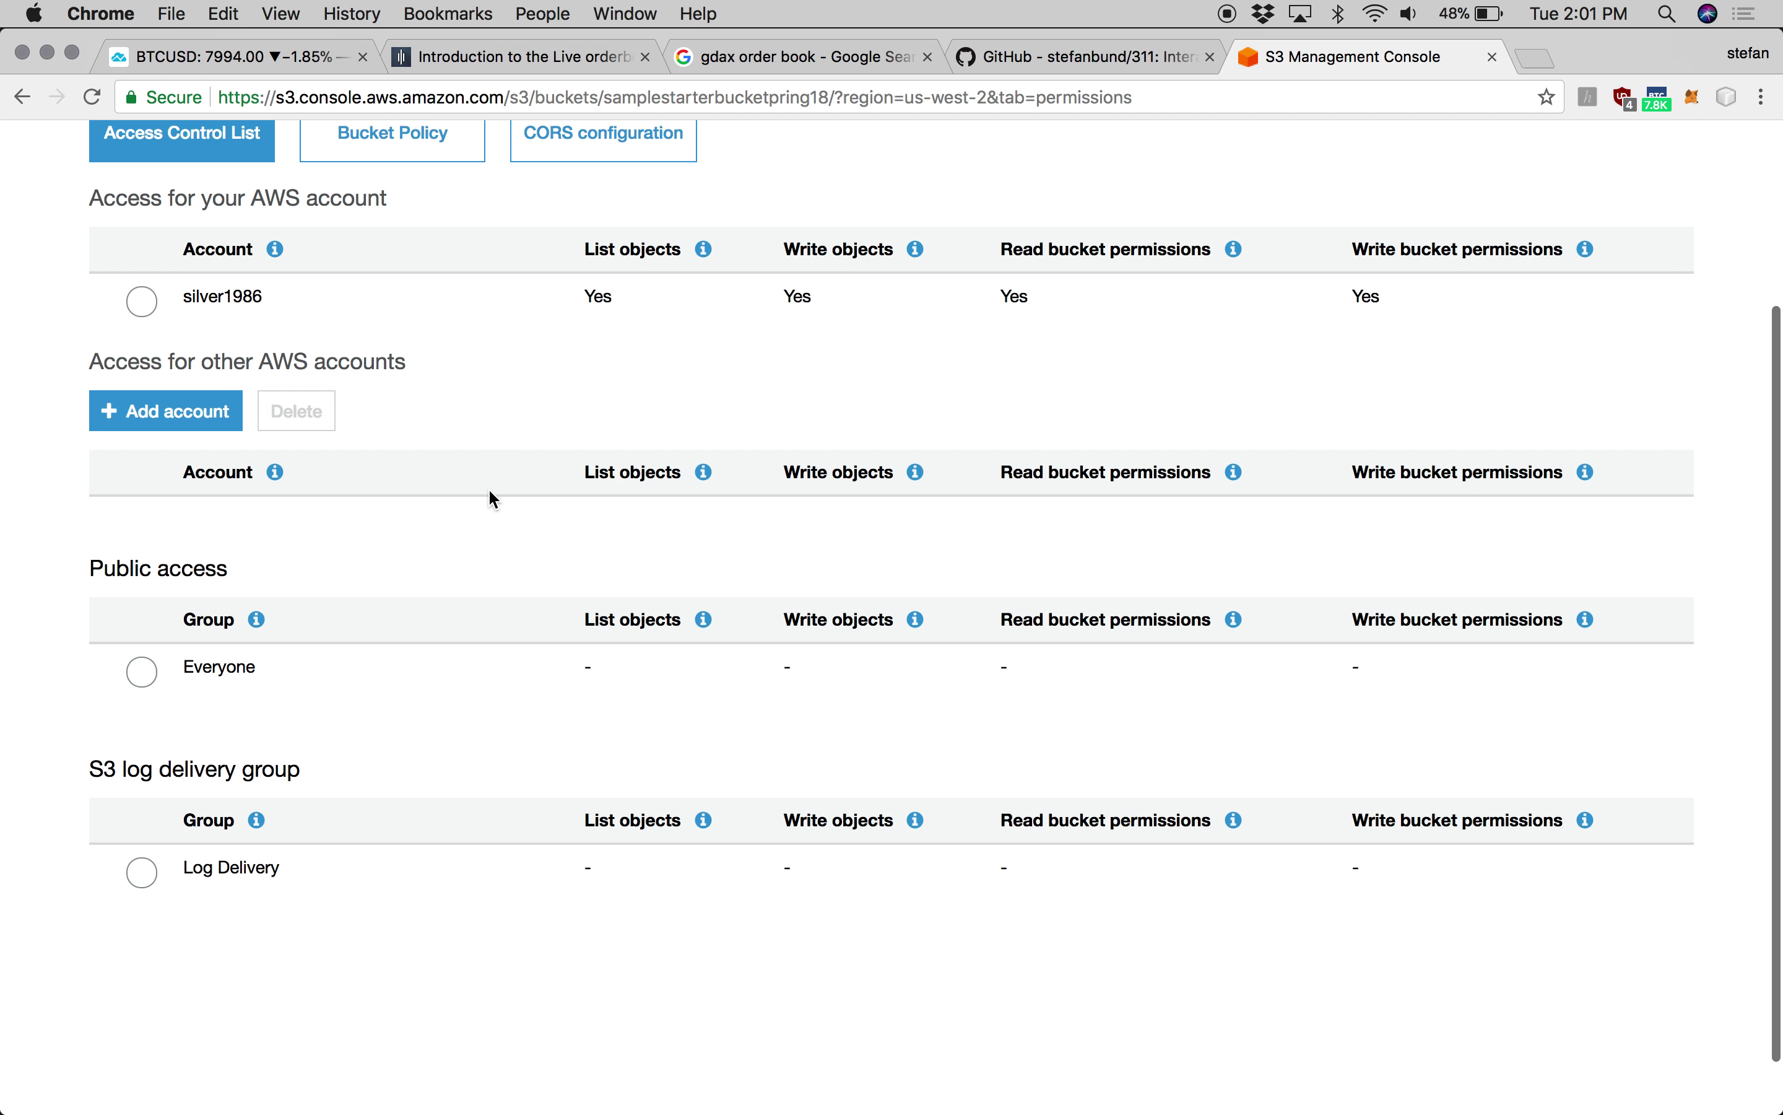
left_click(143, 695)
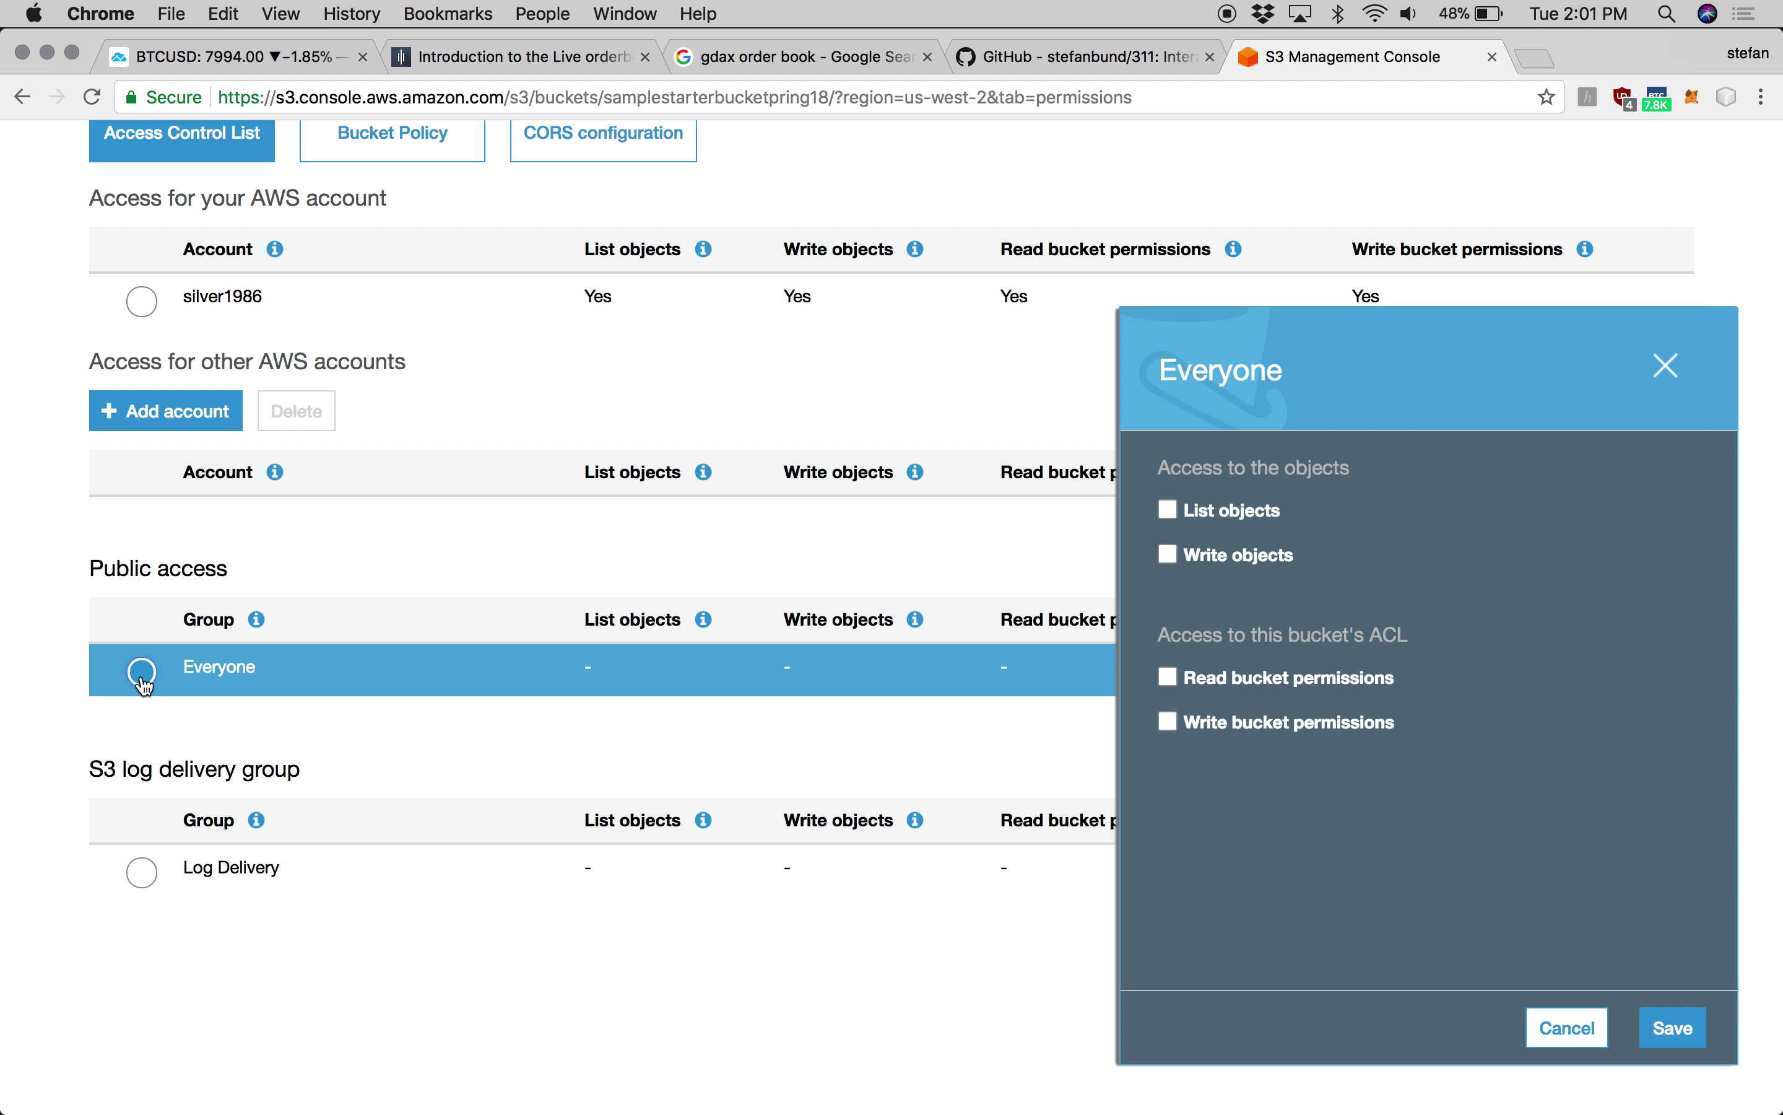
left_click(1176, 681)
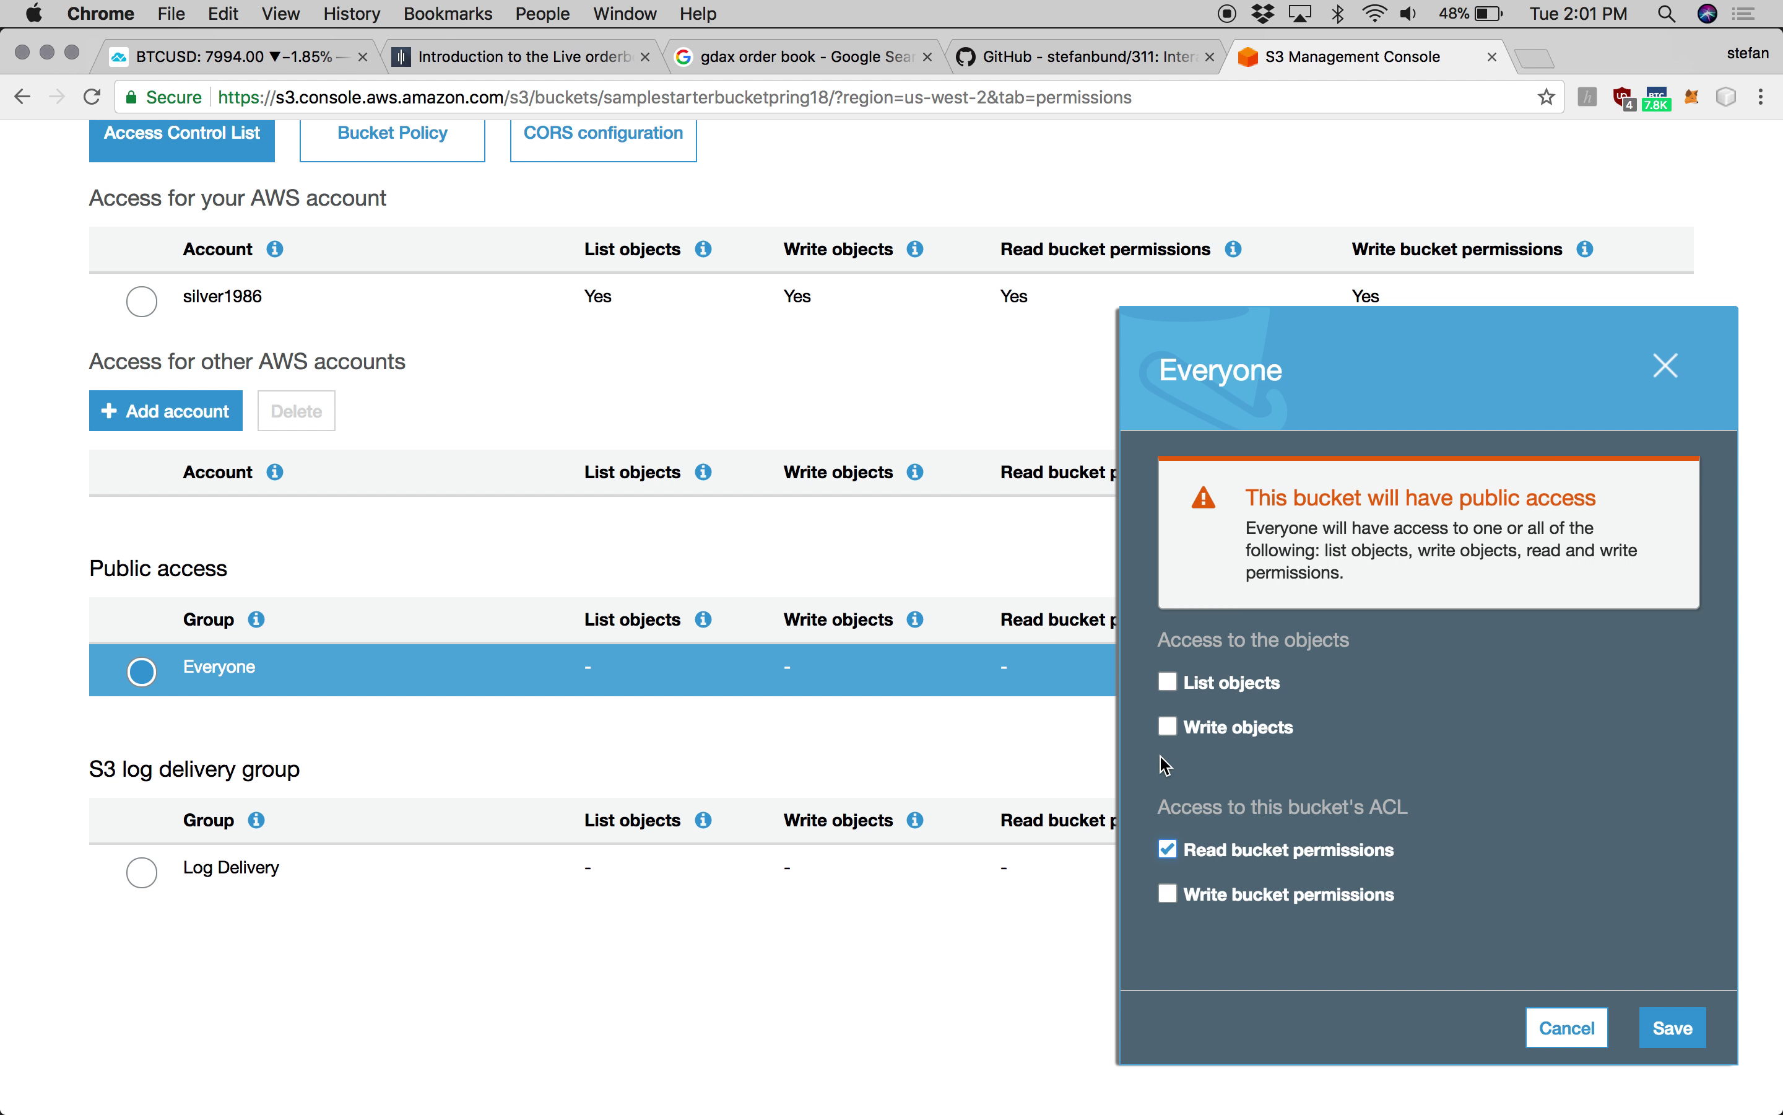
left_click(1171, 683)
left_click(1673, 1028)
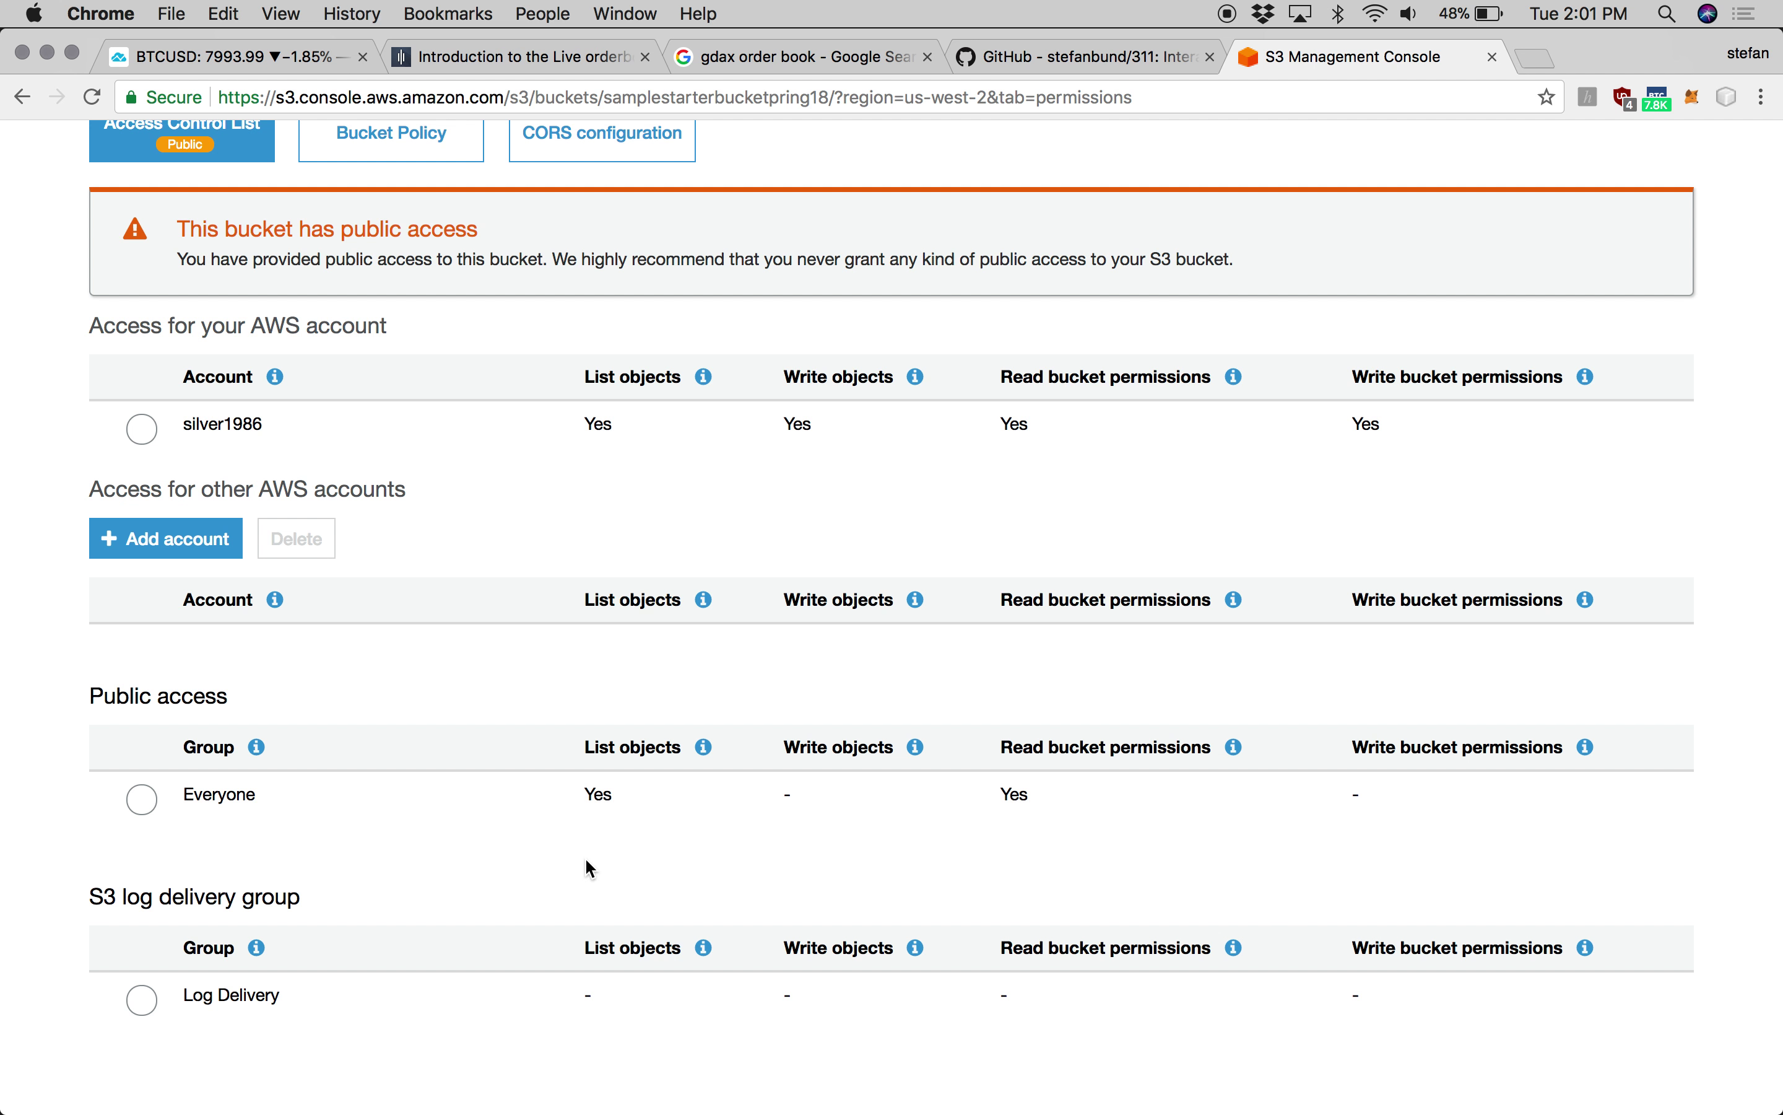
- Save the provided sample policy as the bucket's CORS configuration
scroll(589, 868, "up", 3)
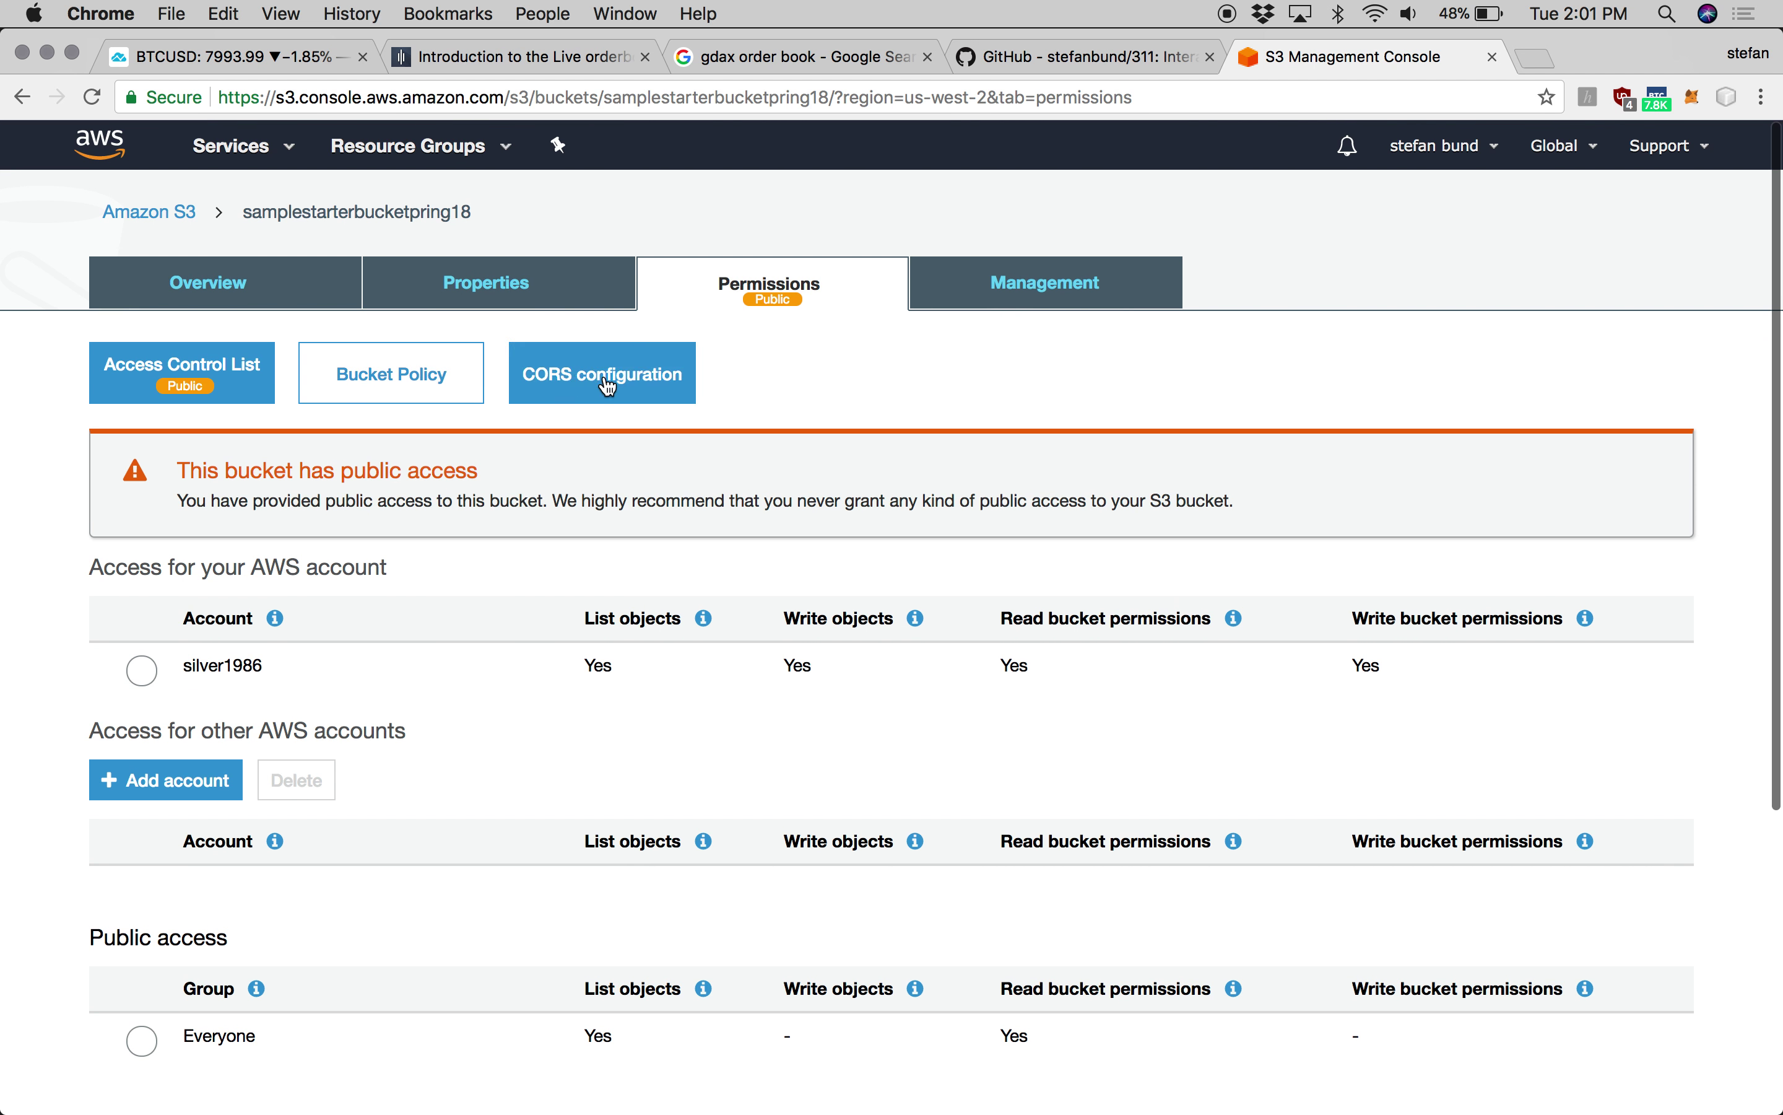
left_click(609, 387)
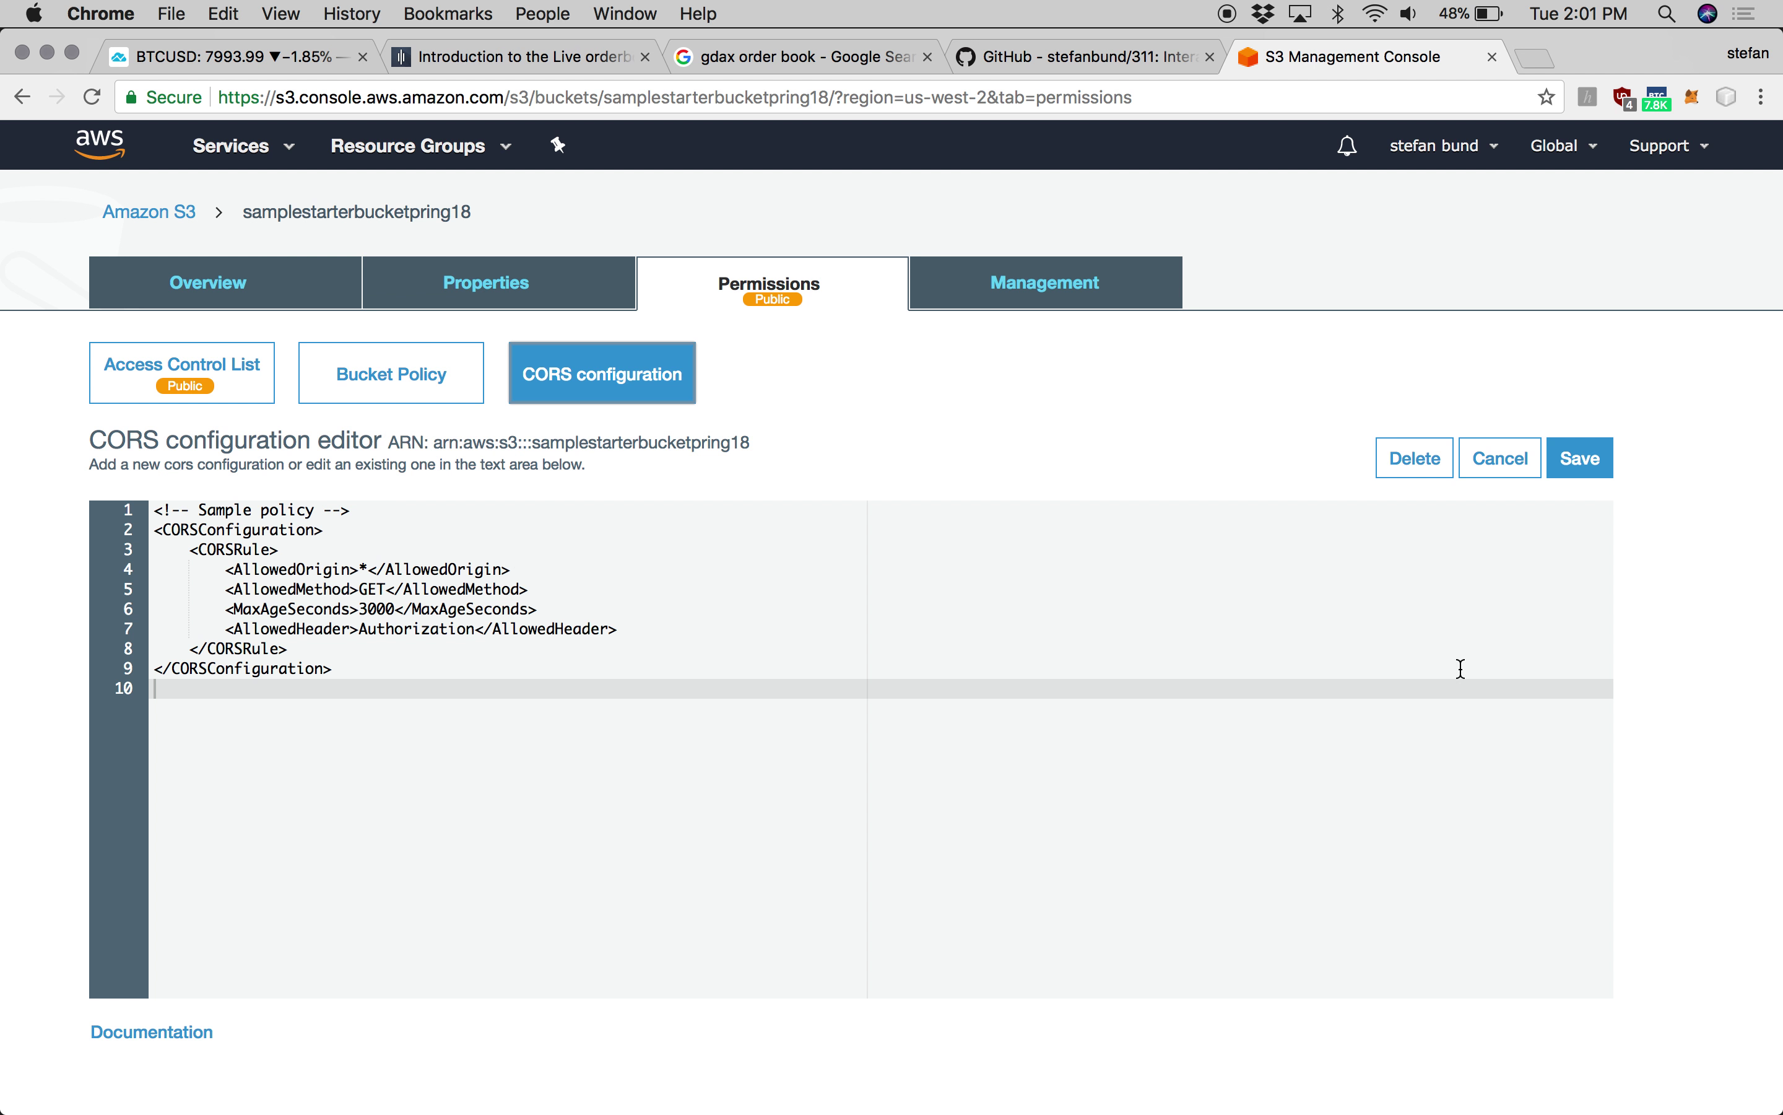
left_click(1584, 458)
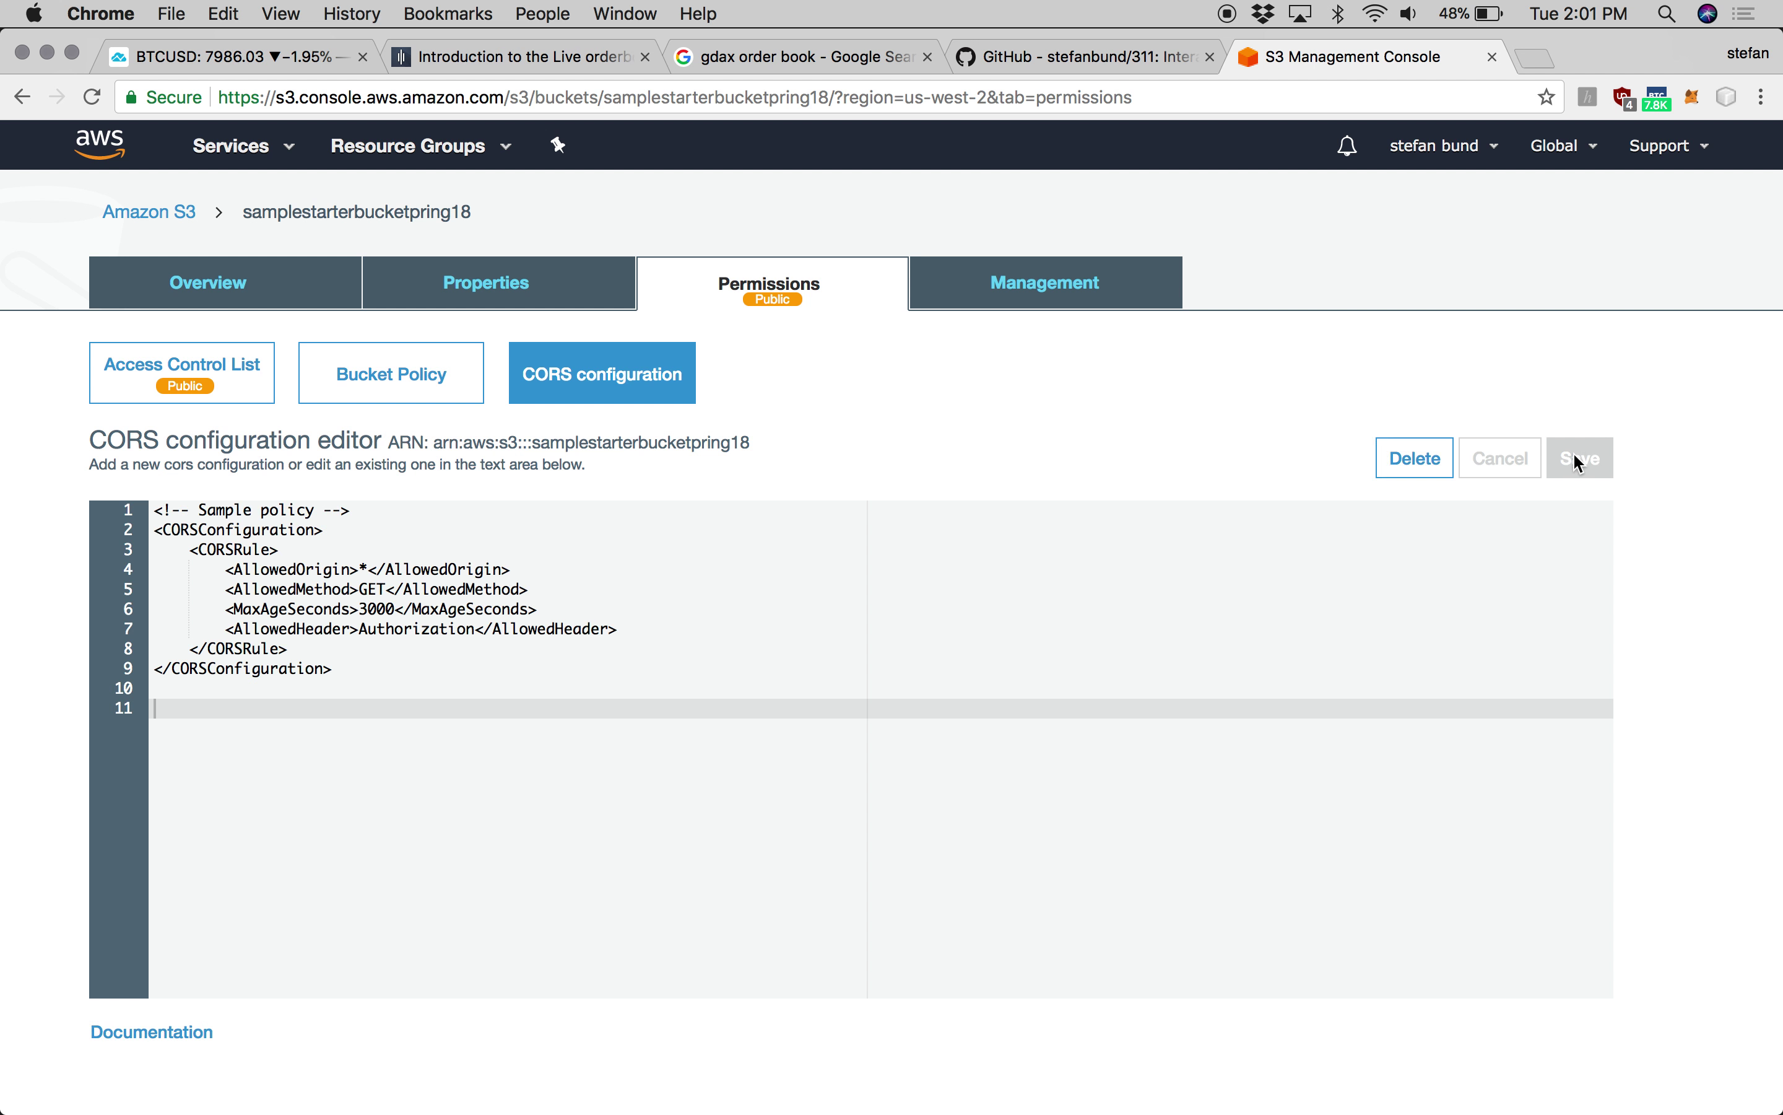
- Go back to the bucket list to check the access status and summary of samplestarterbucketpring18
left_click(226, 293)
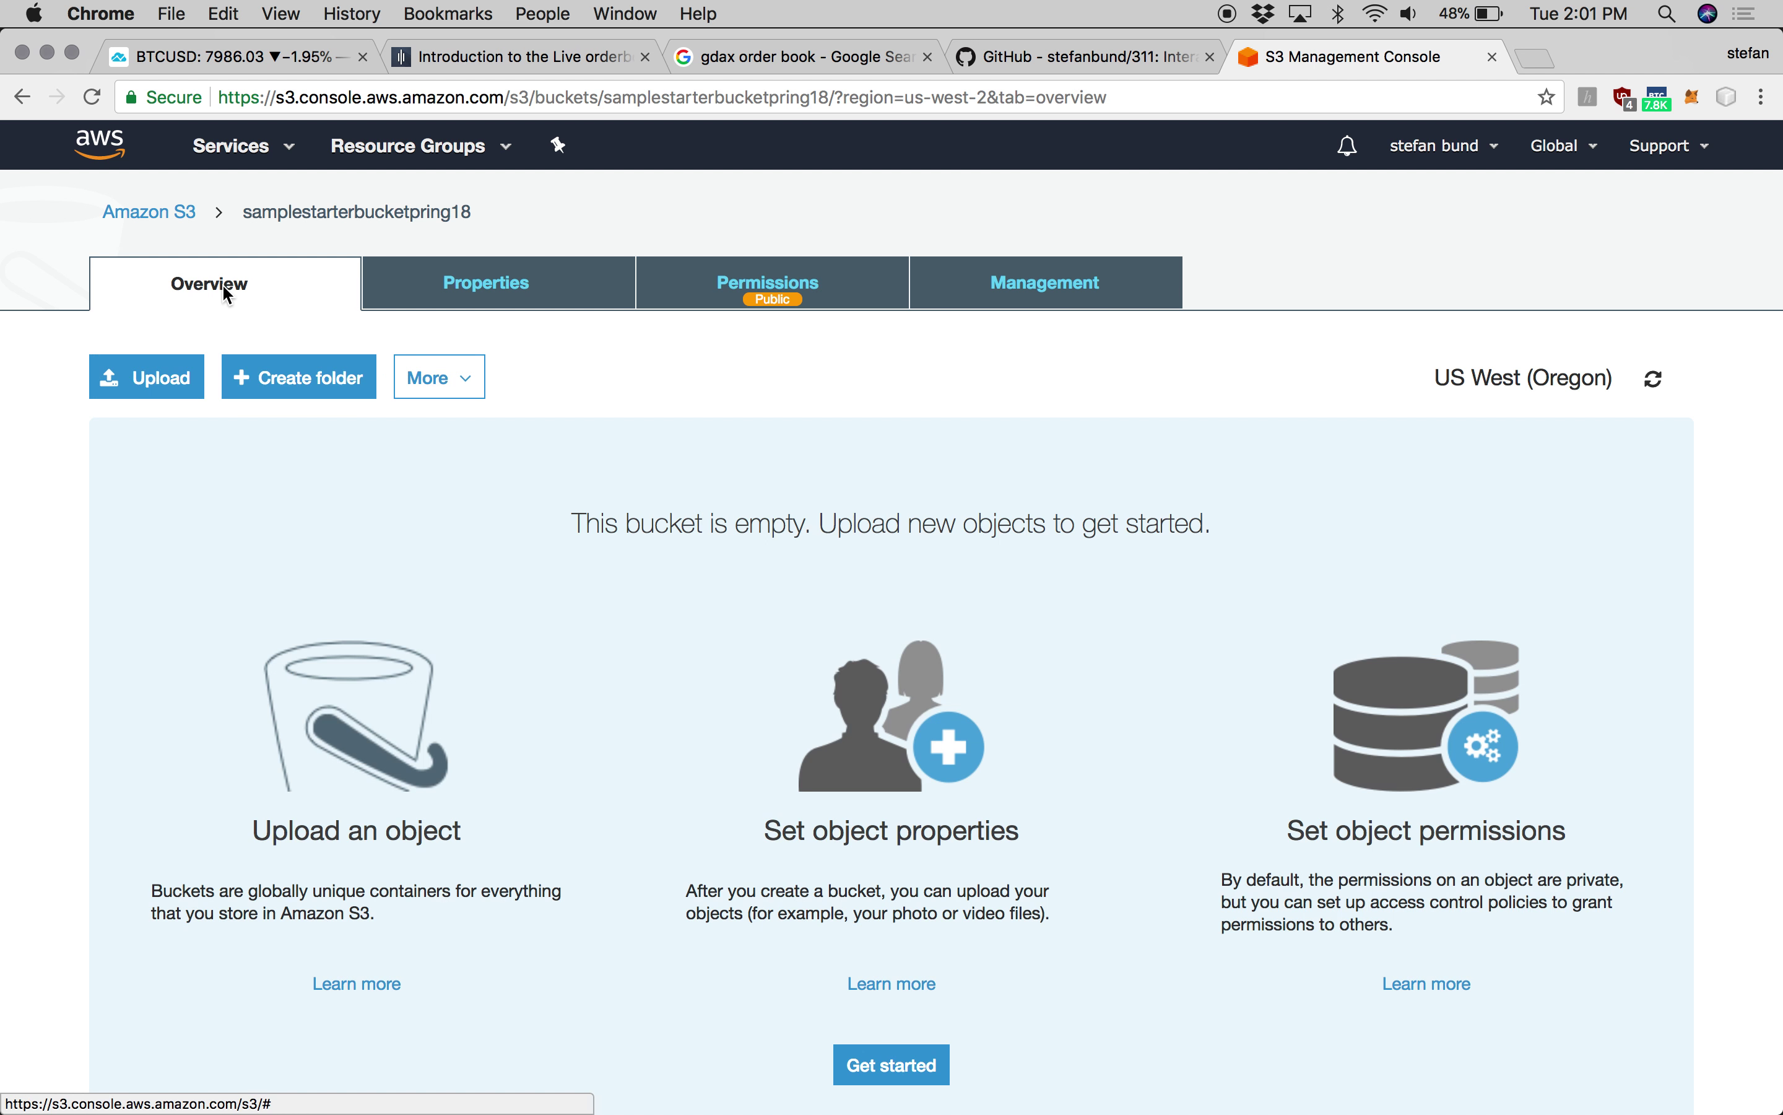
left_click(188, 214)
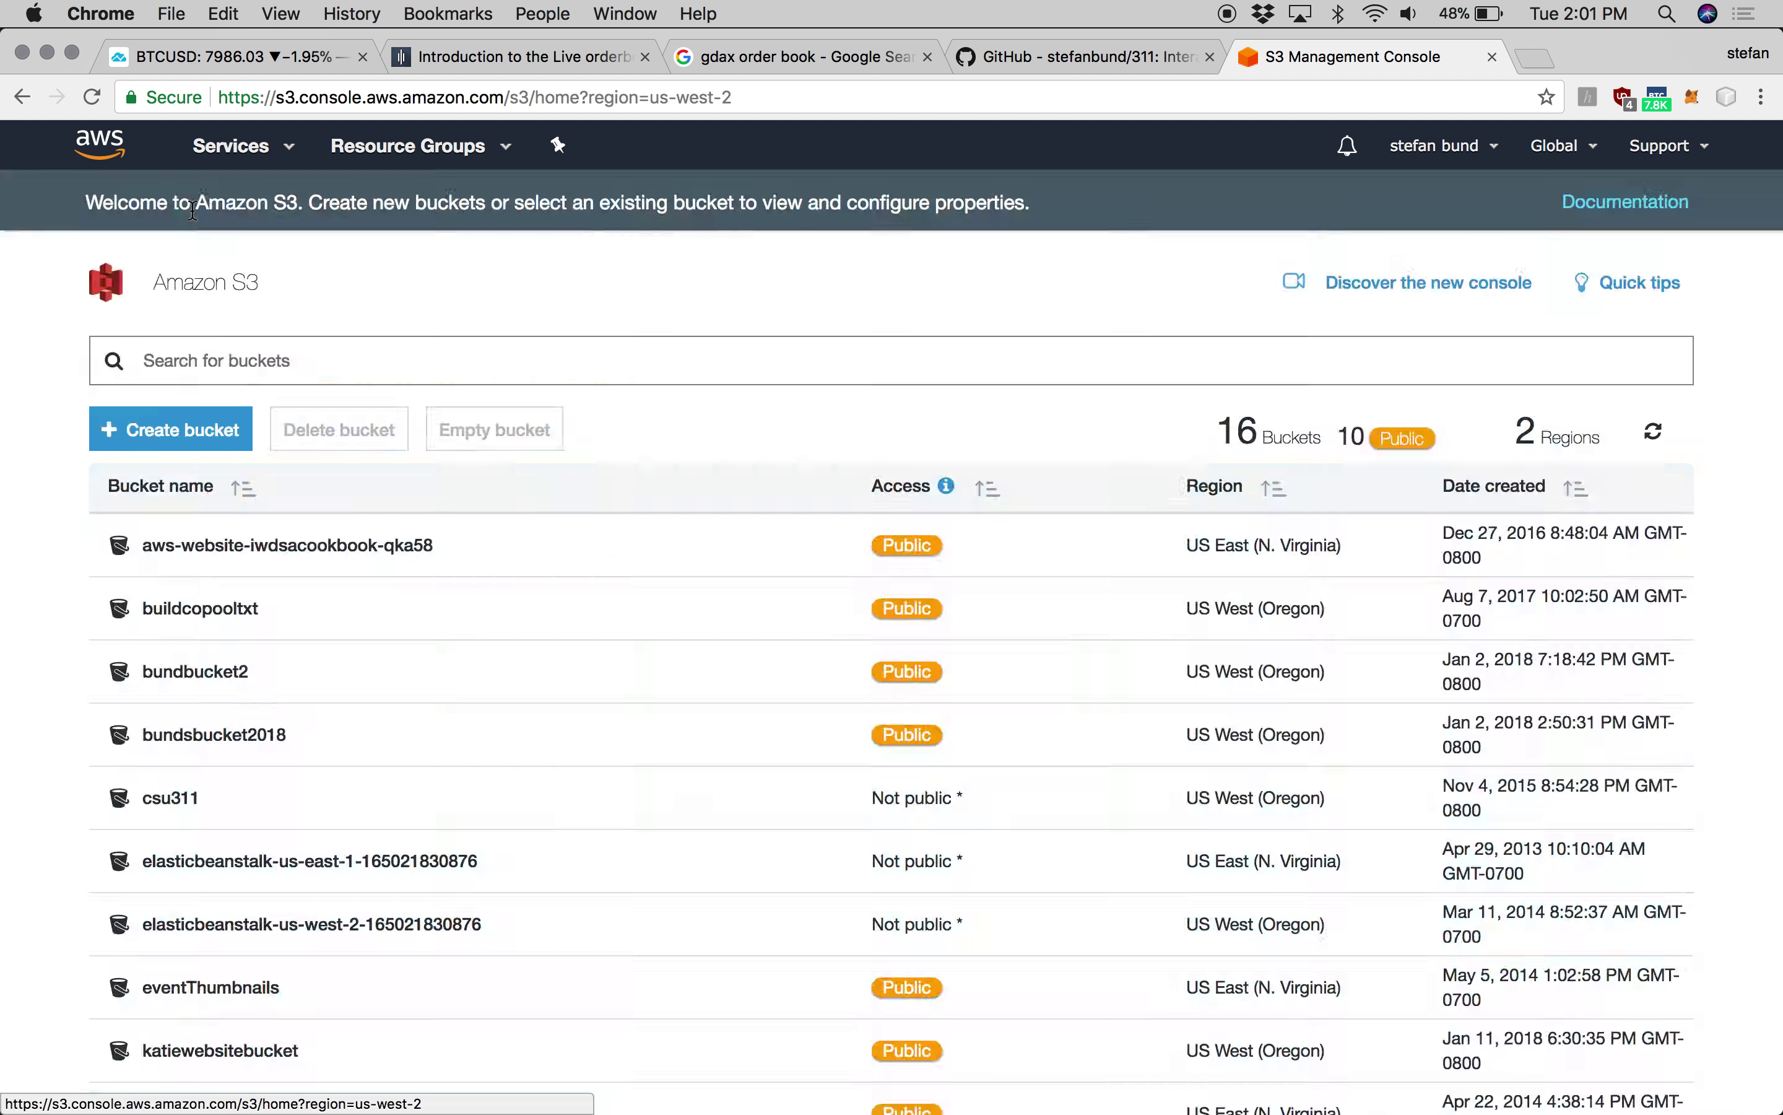
scroll(452, 814, "down", 7)
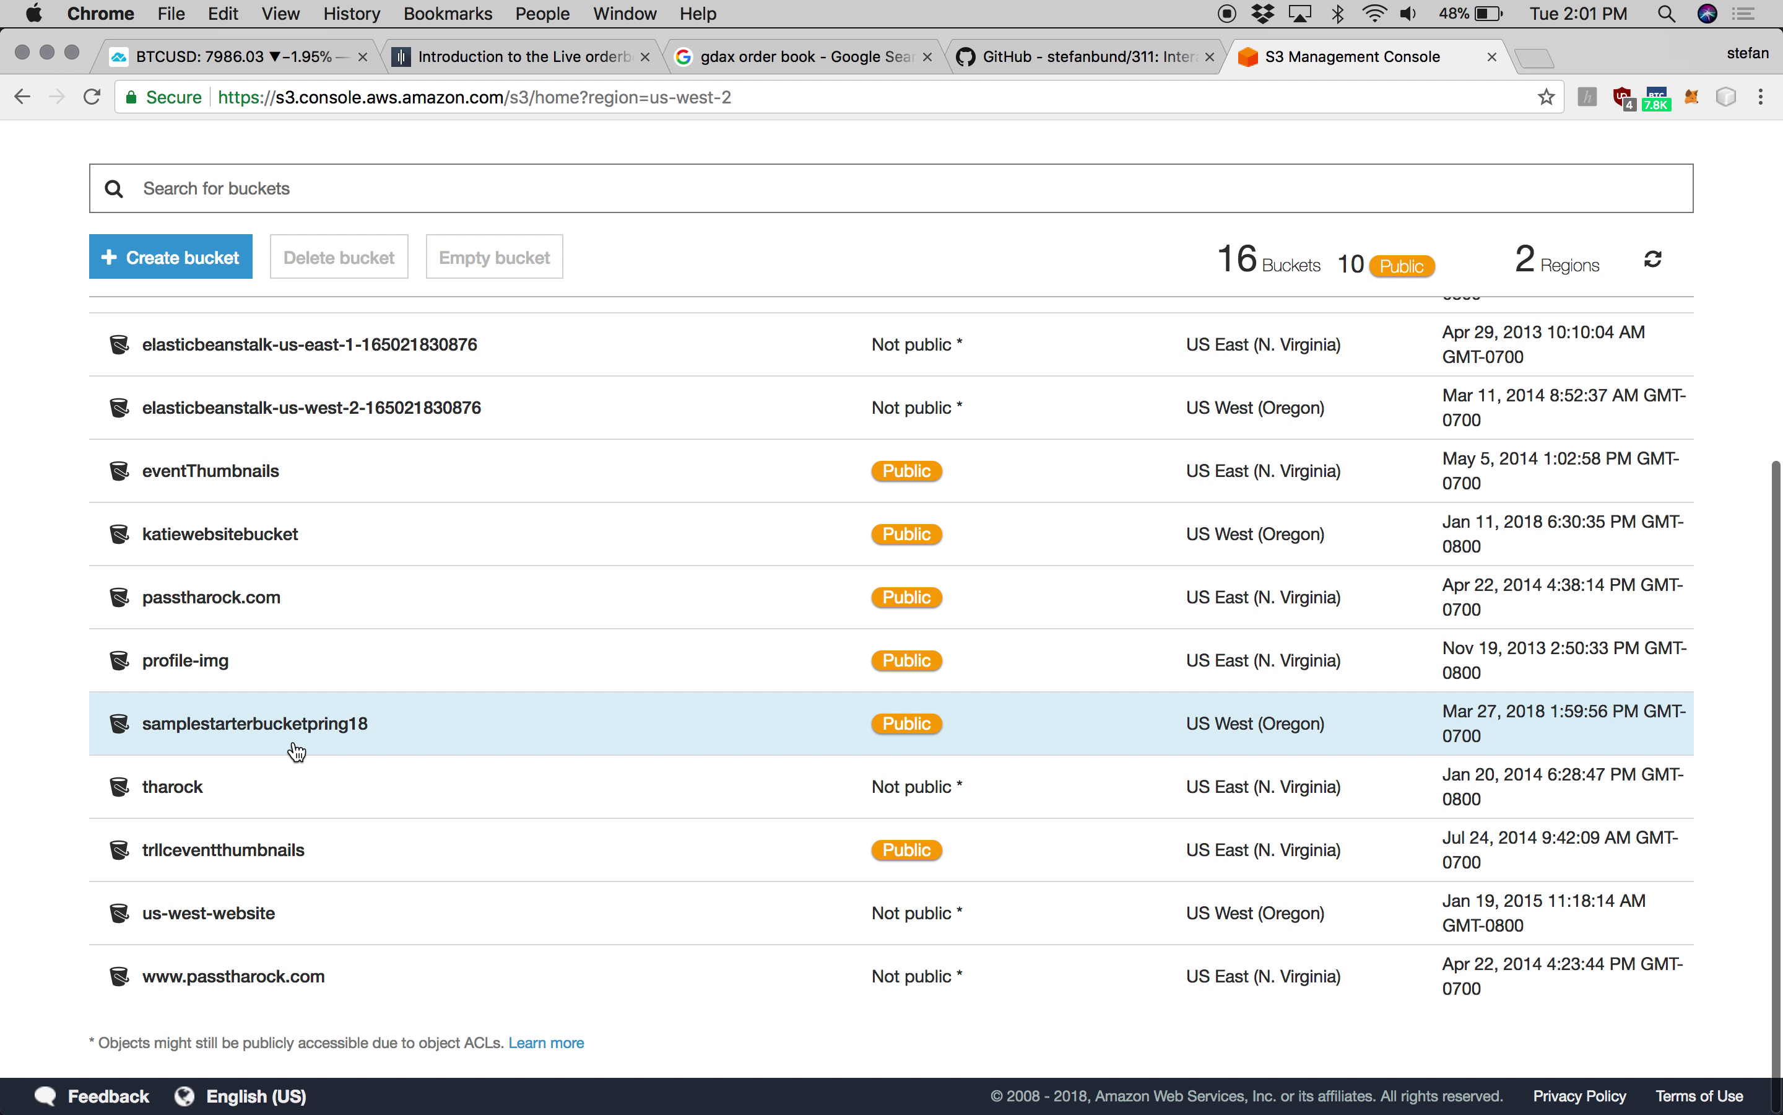
left_click(509, 728)
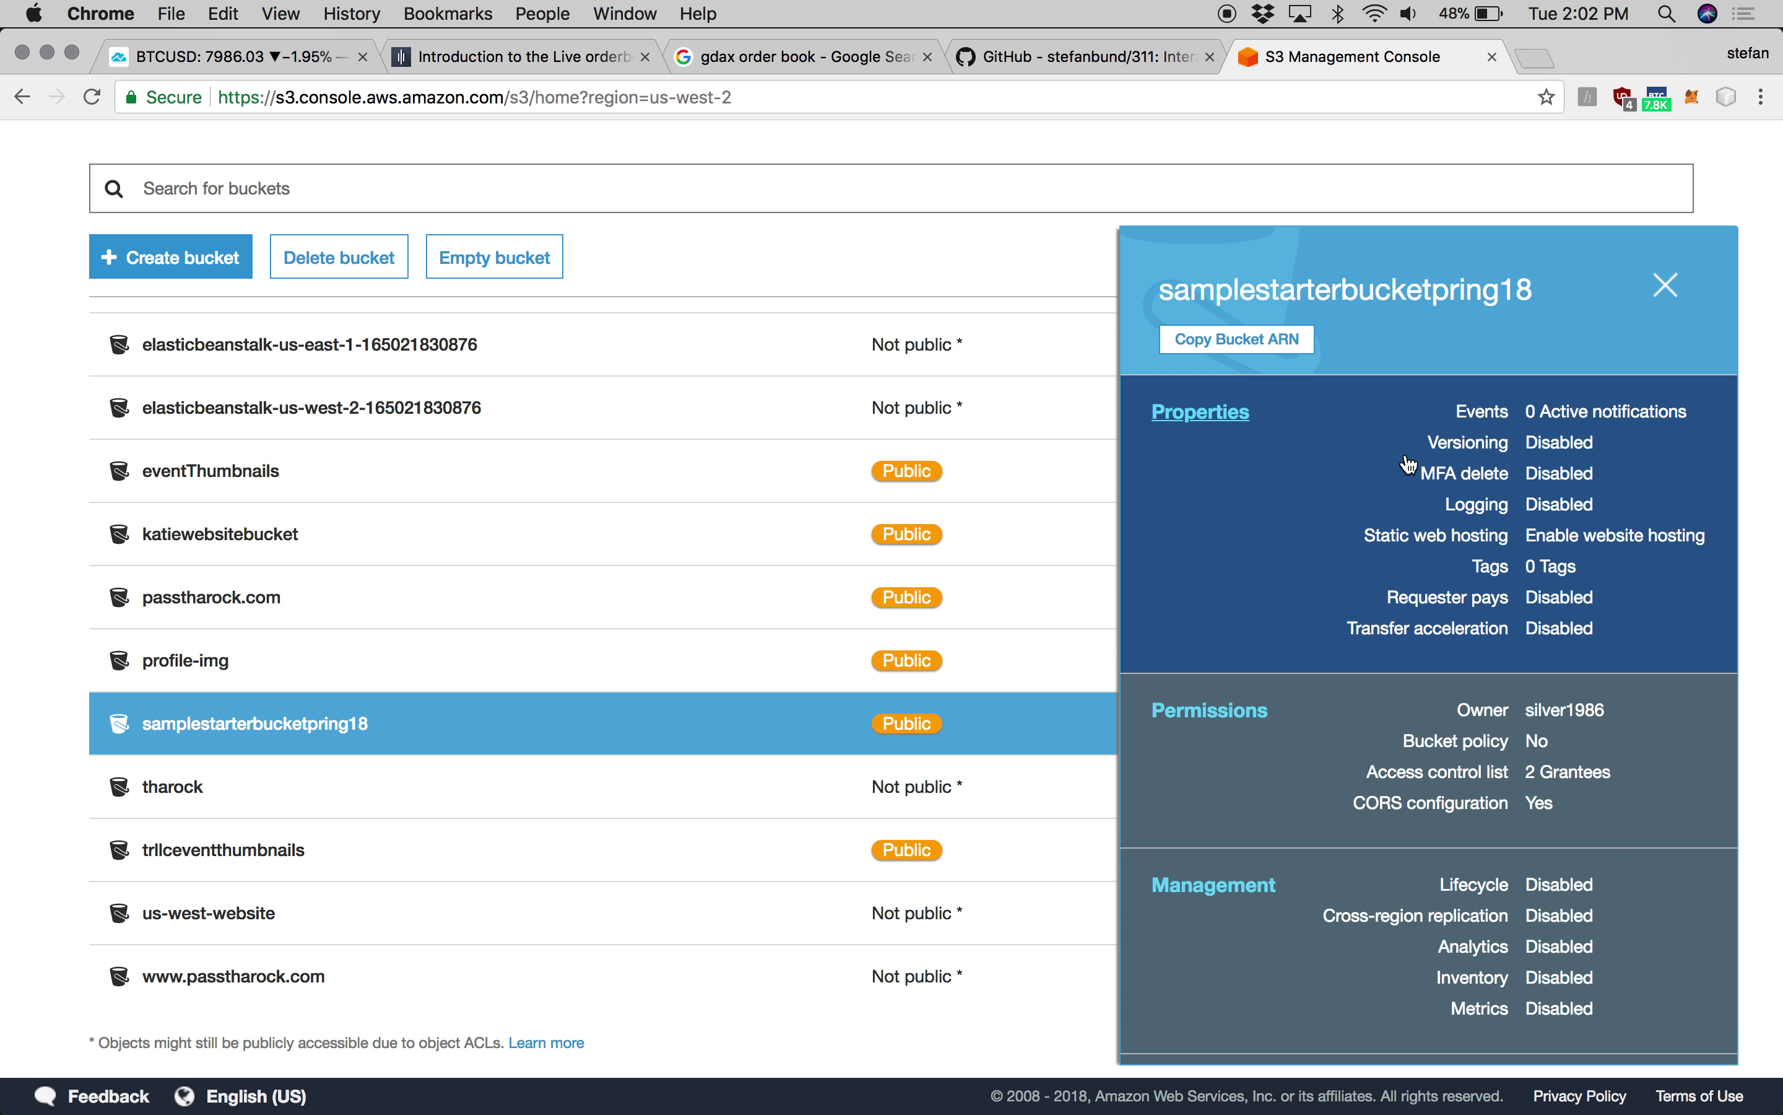
- Review the bucket's properties, access control permissions and lifecycle management settings
left_click(1242, 411)
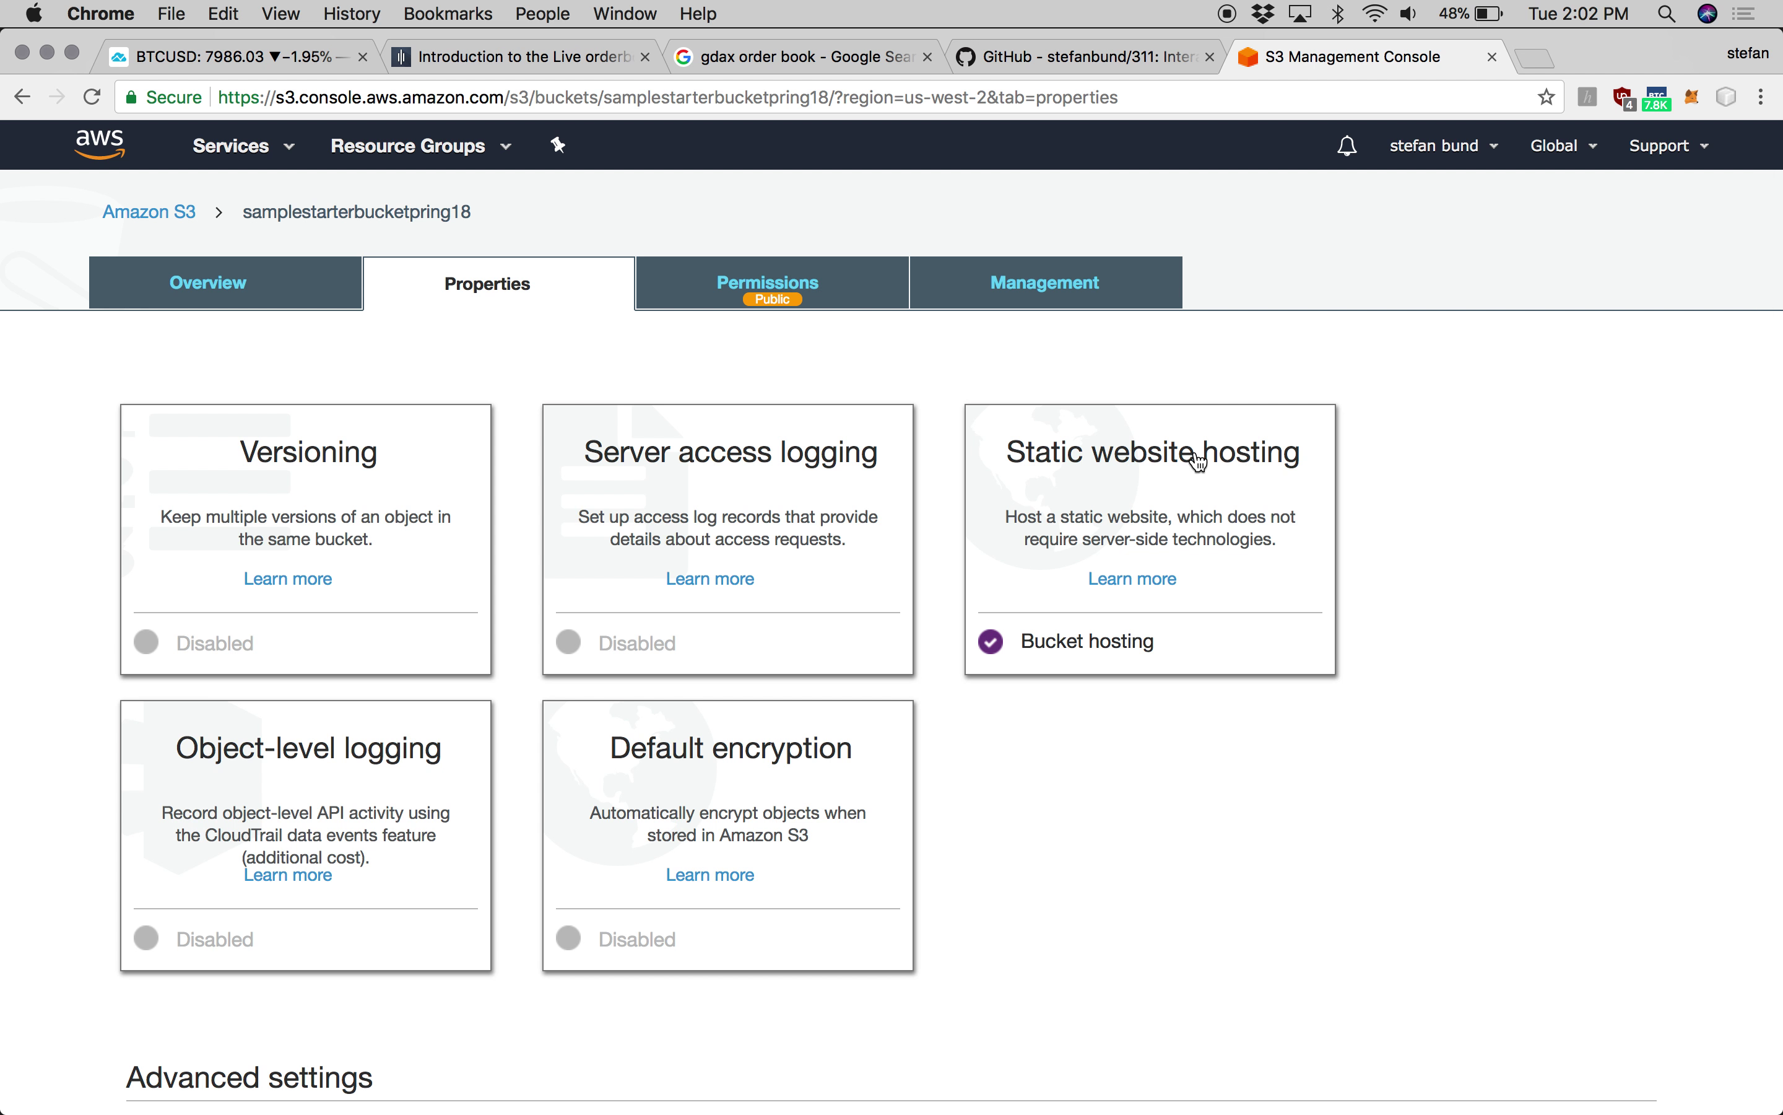
left_click(725, 290)
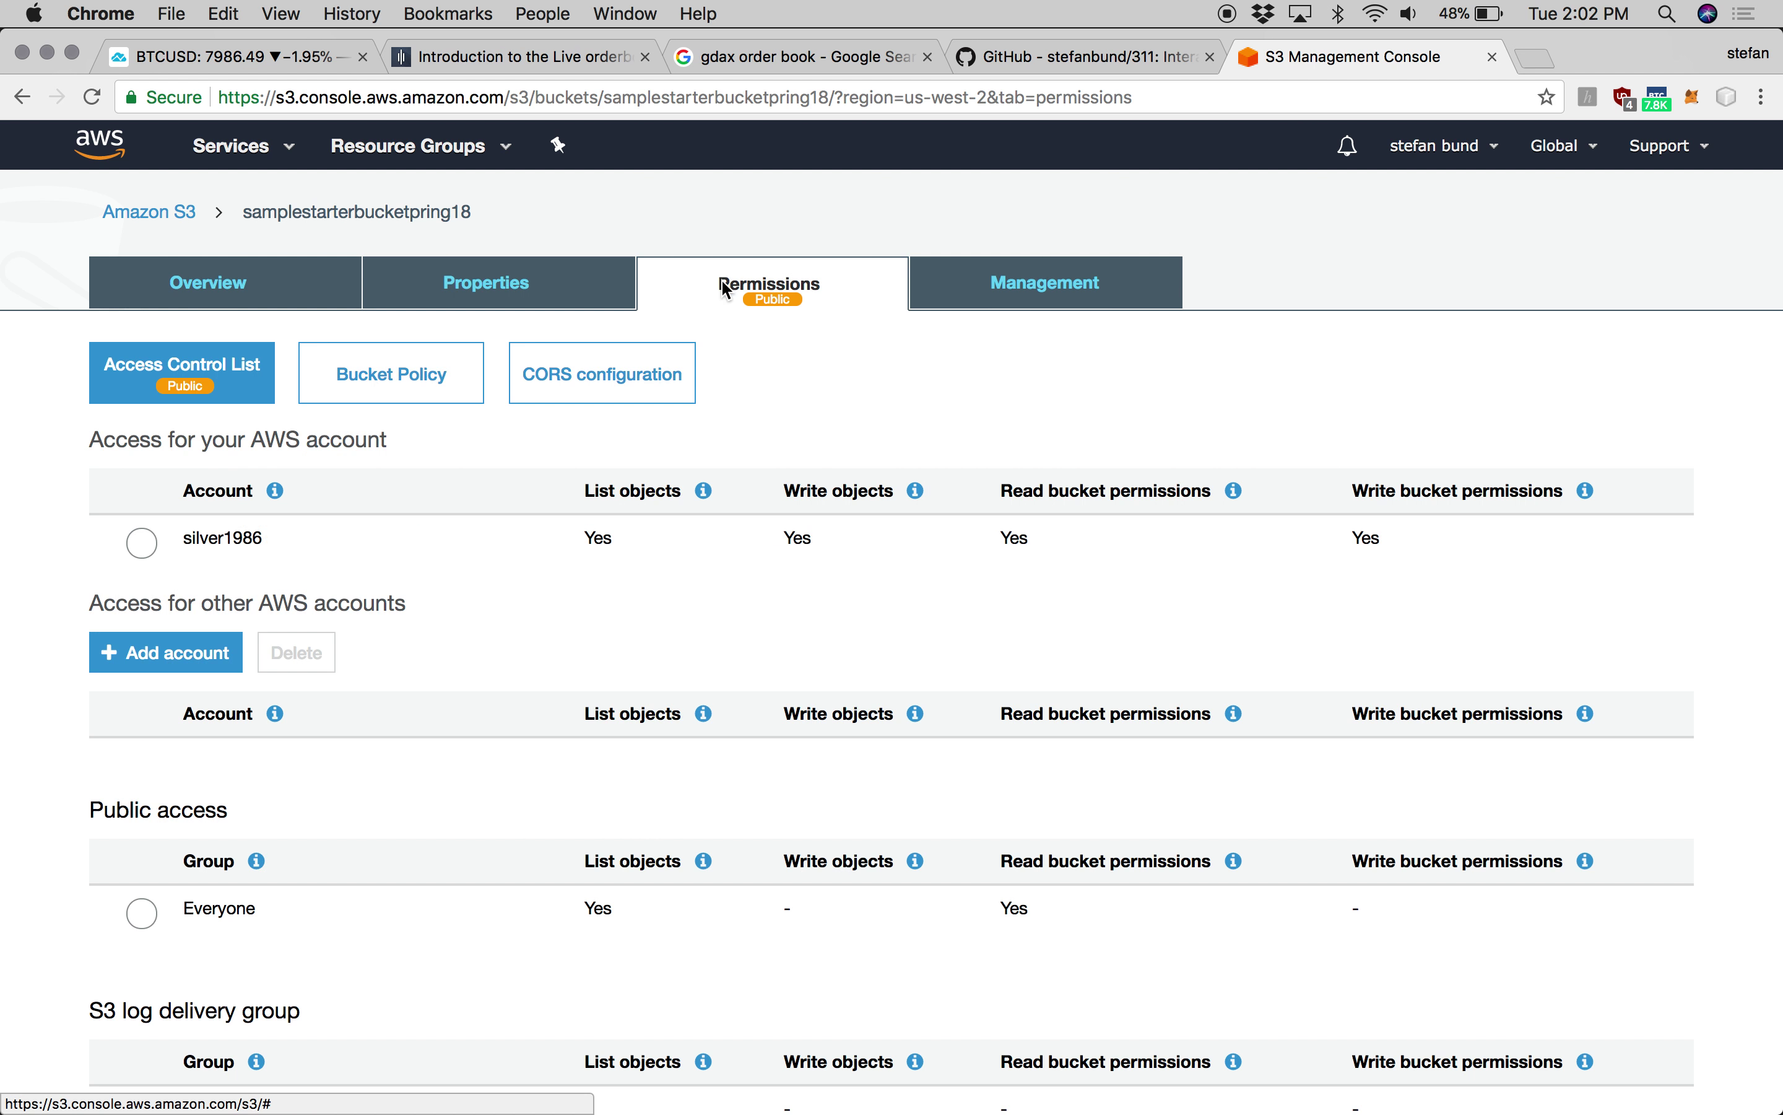
scroll(517, 643, "down", 2)
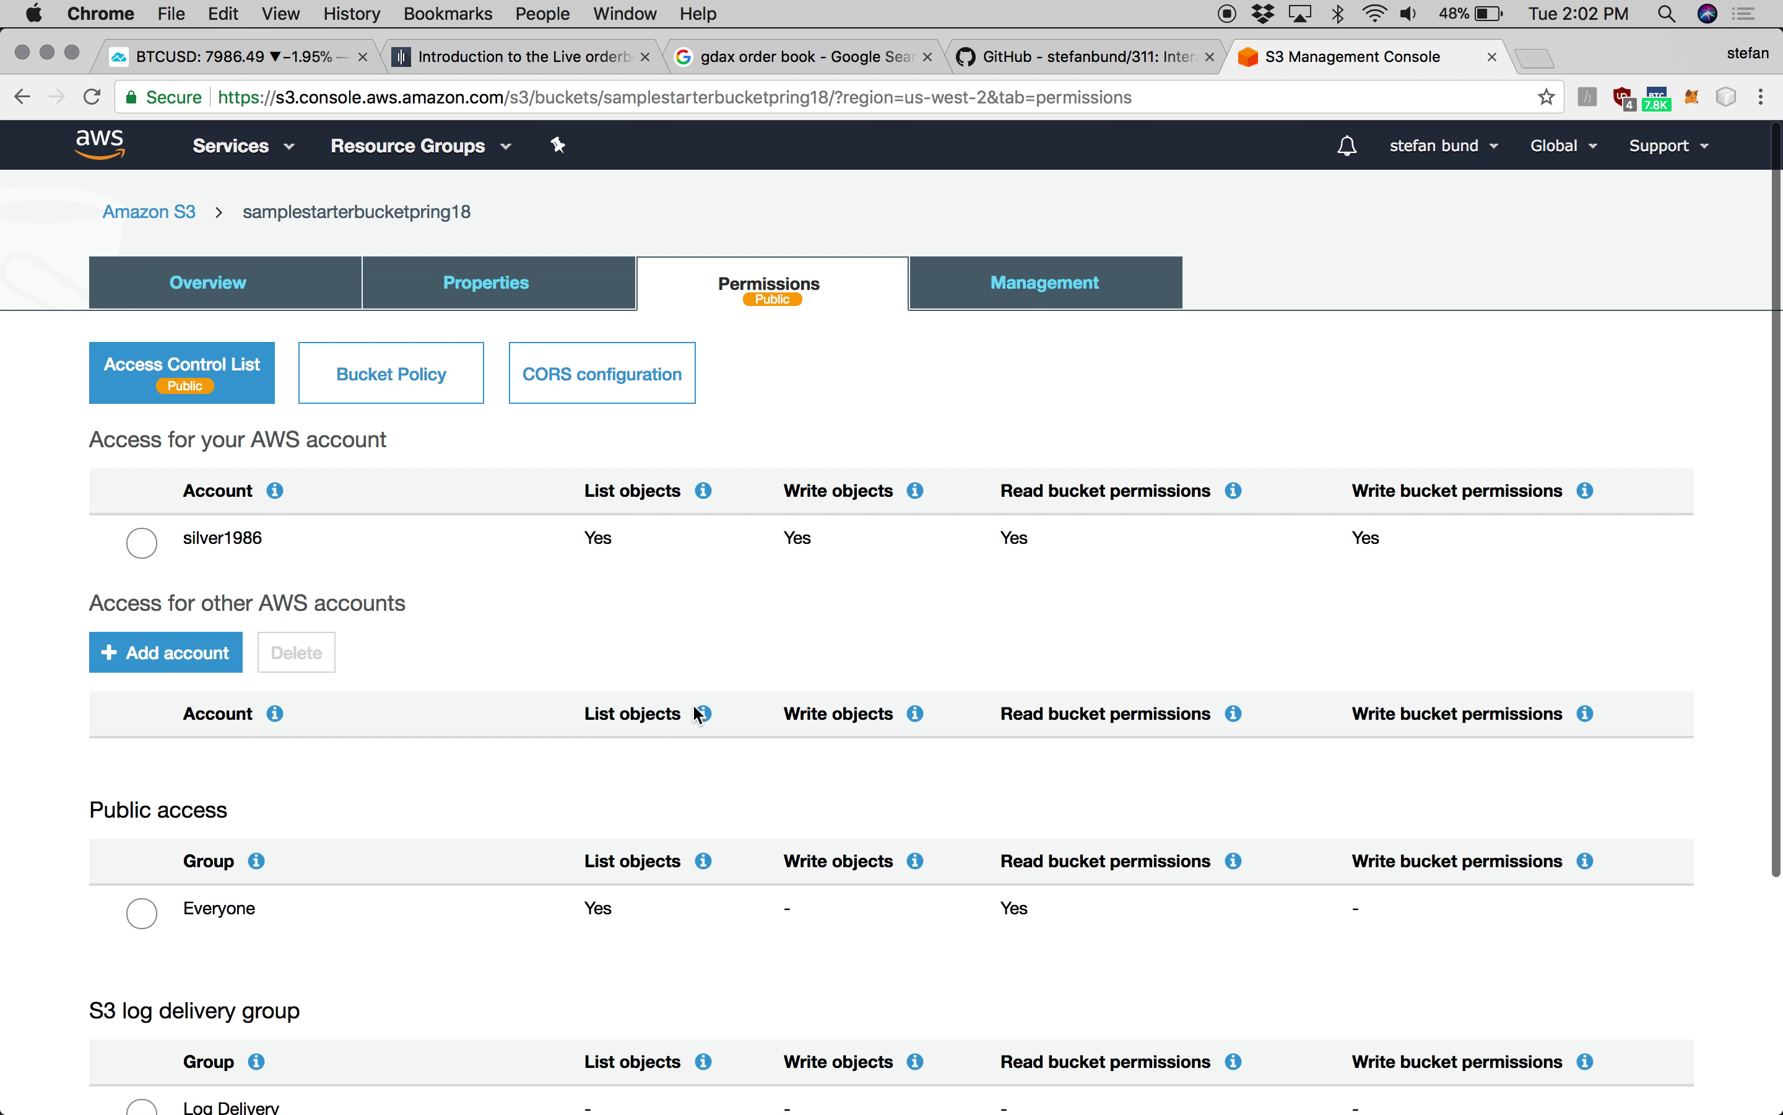
left_click(1126, 297)
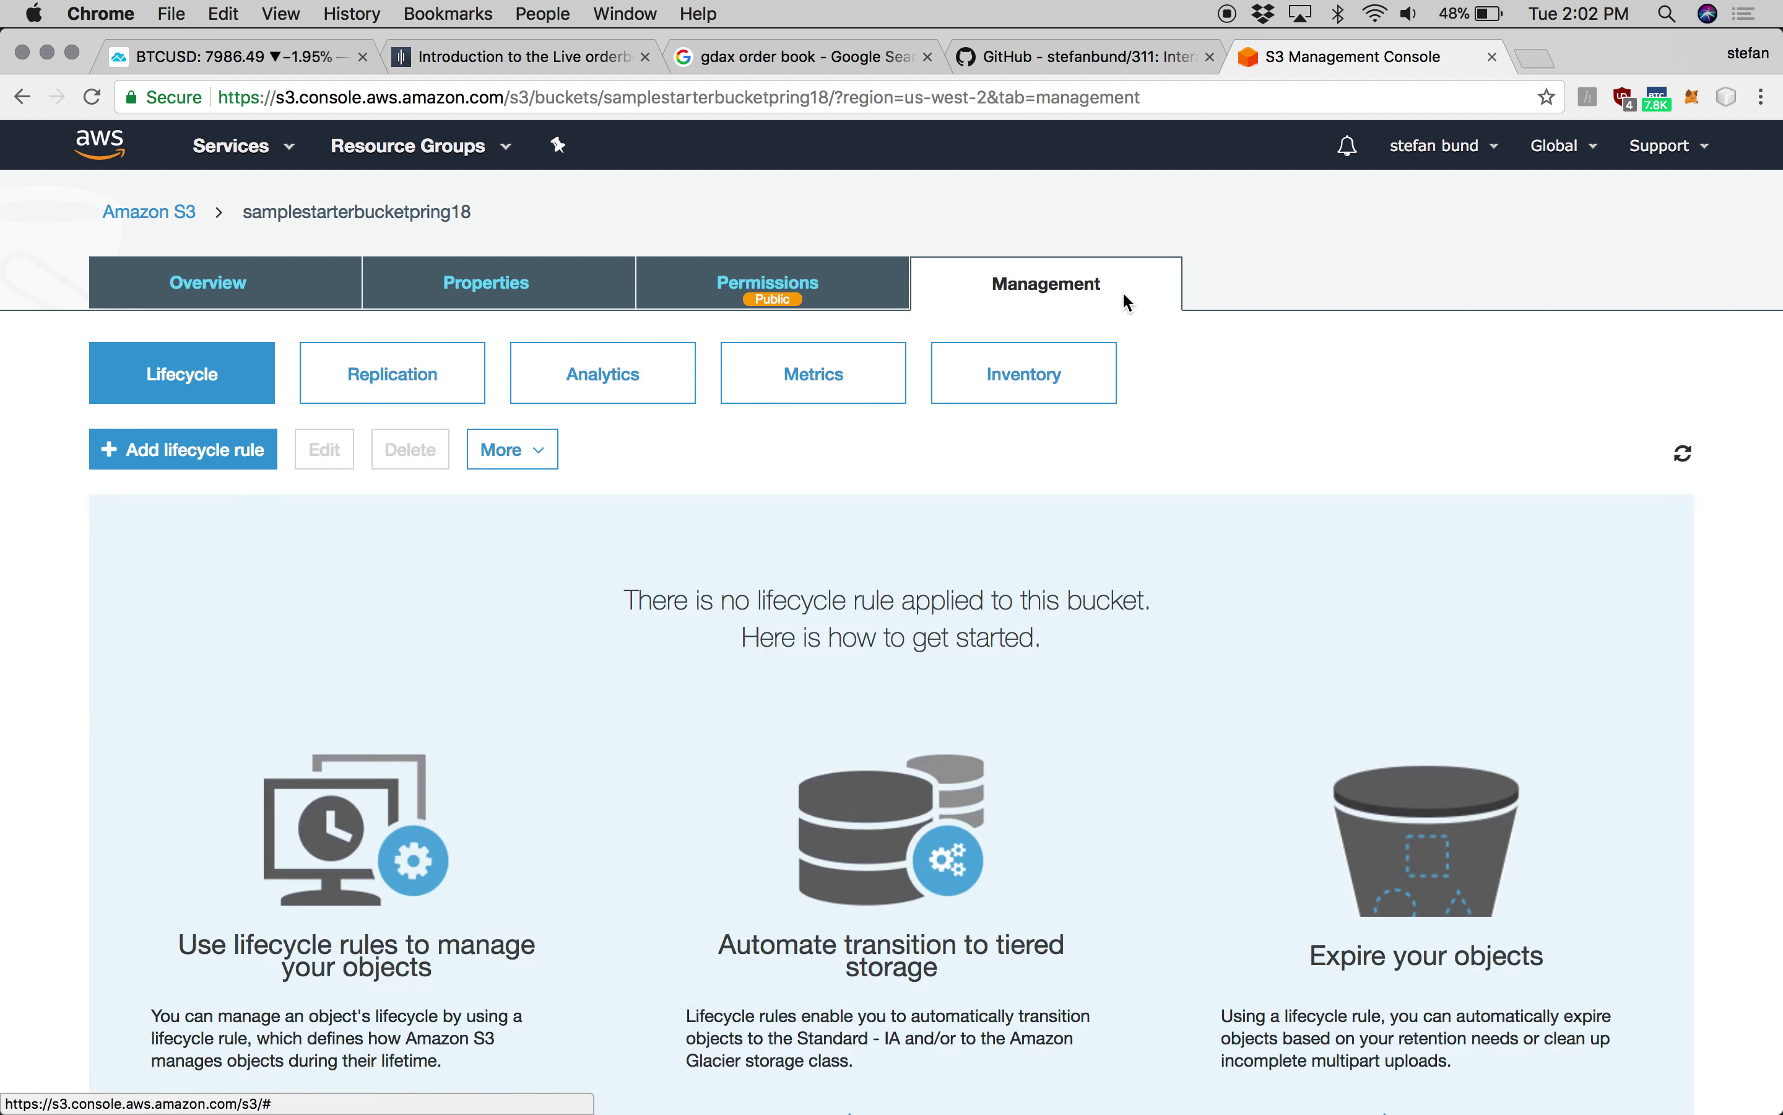
- Reopen the bucket's static website hosting settings and open the website endpoint link in a new browser tab
left_click(536, 297)
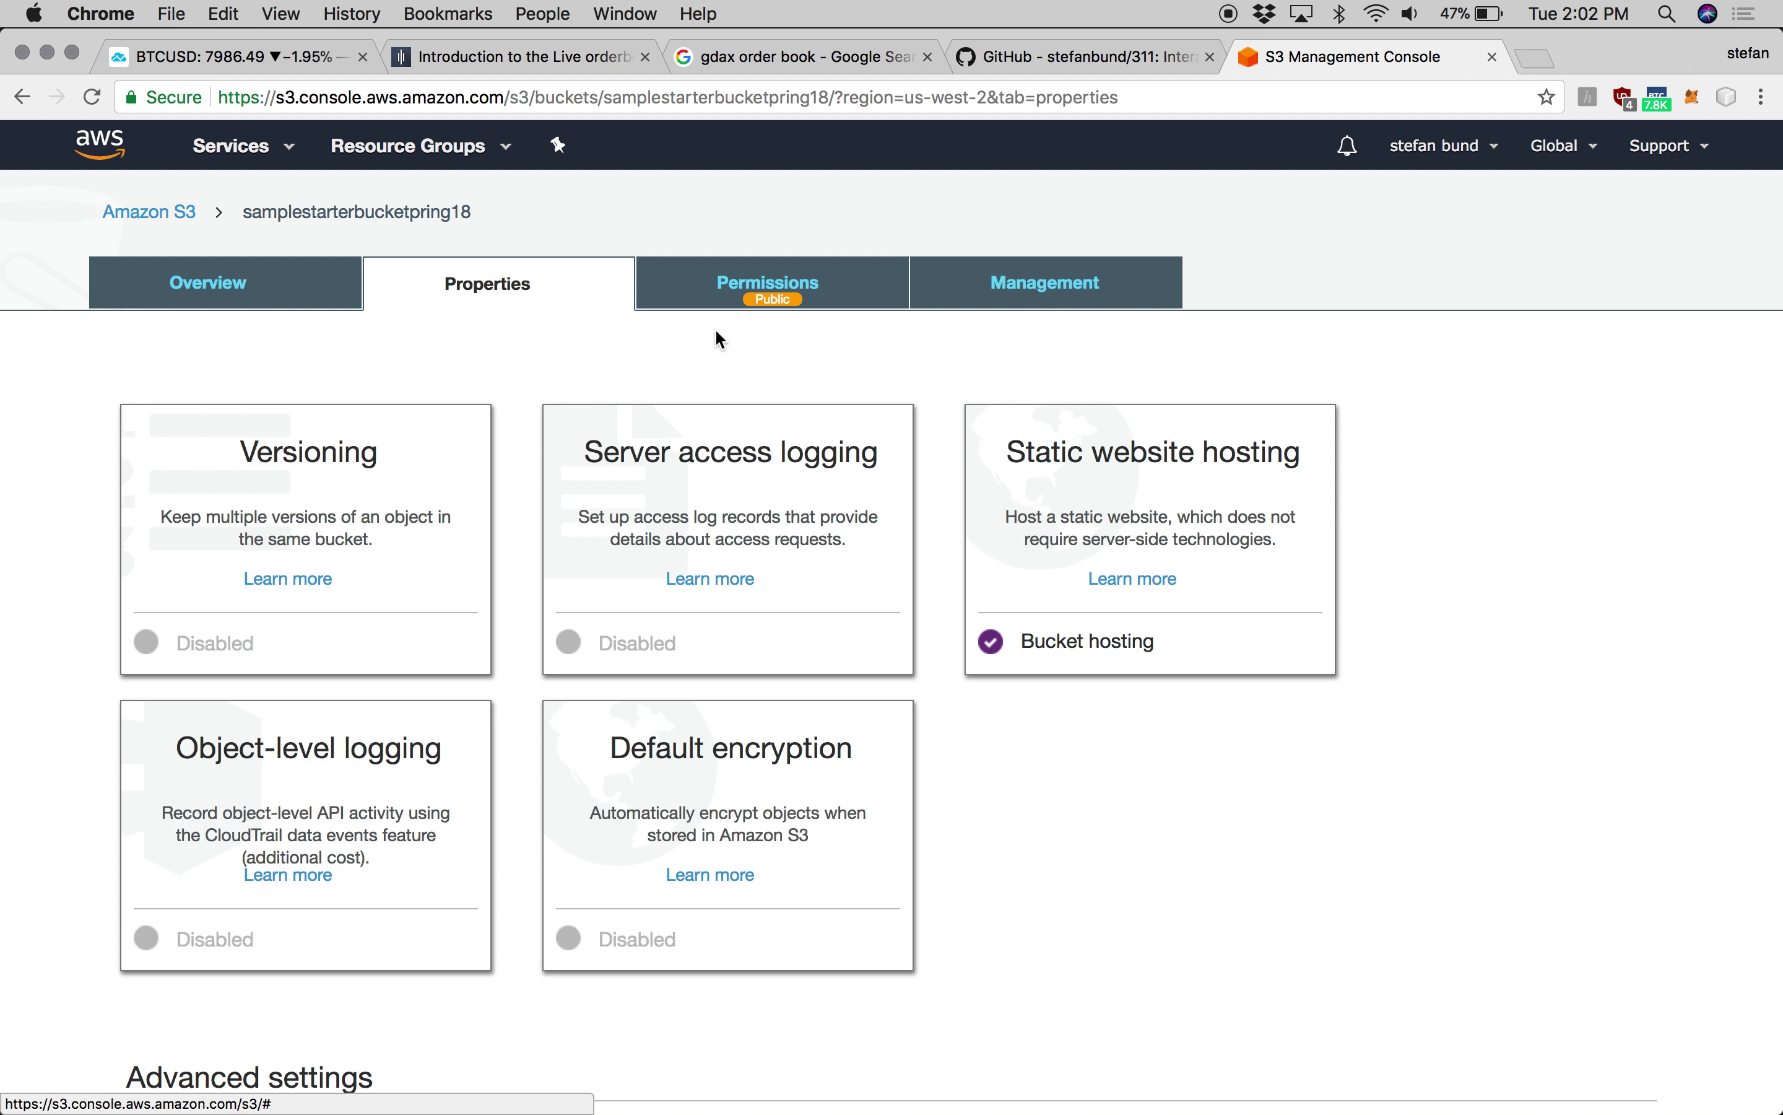
left_click(1203, 446)
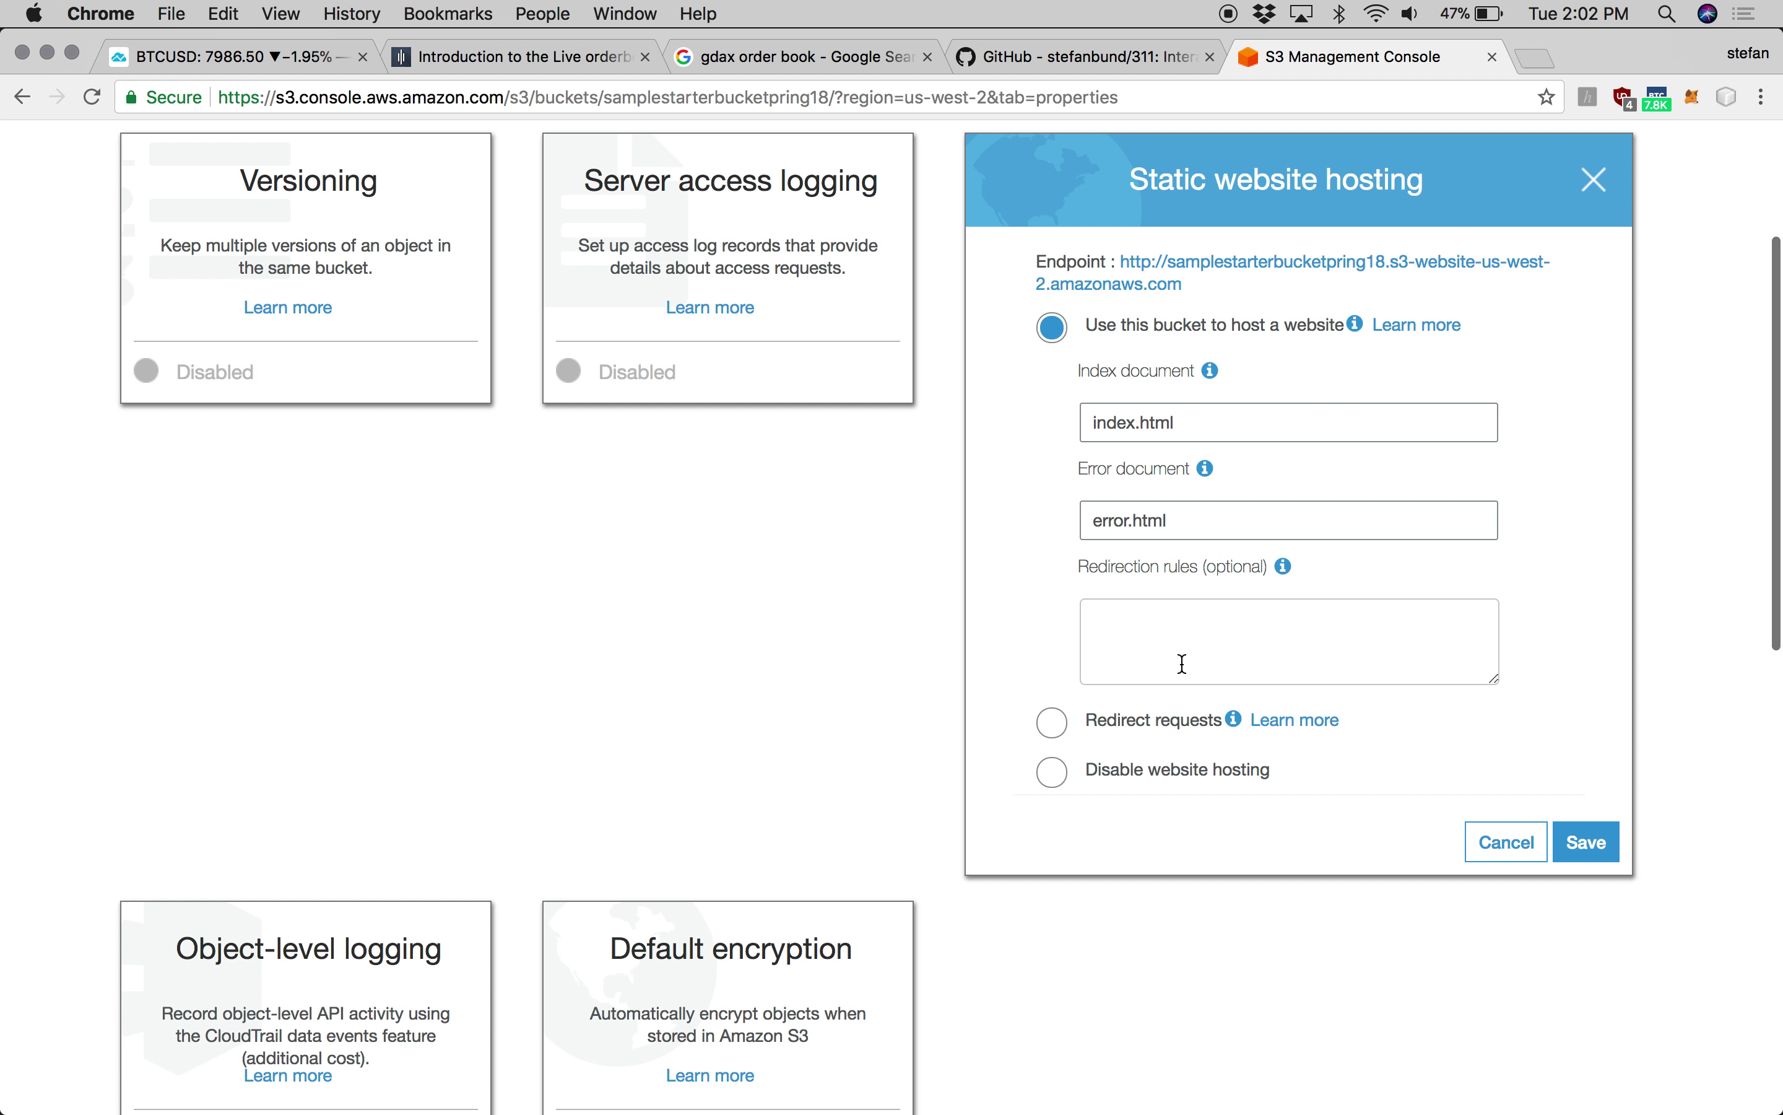
left_click(1242, 274, "super")
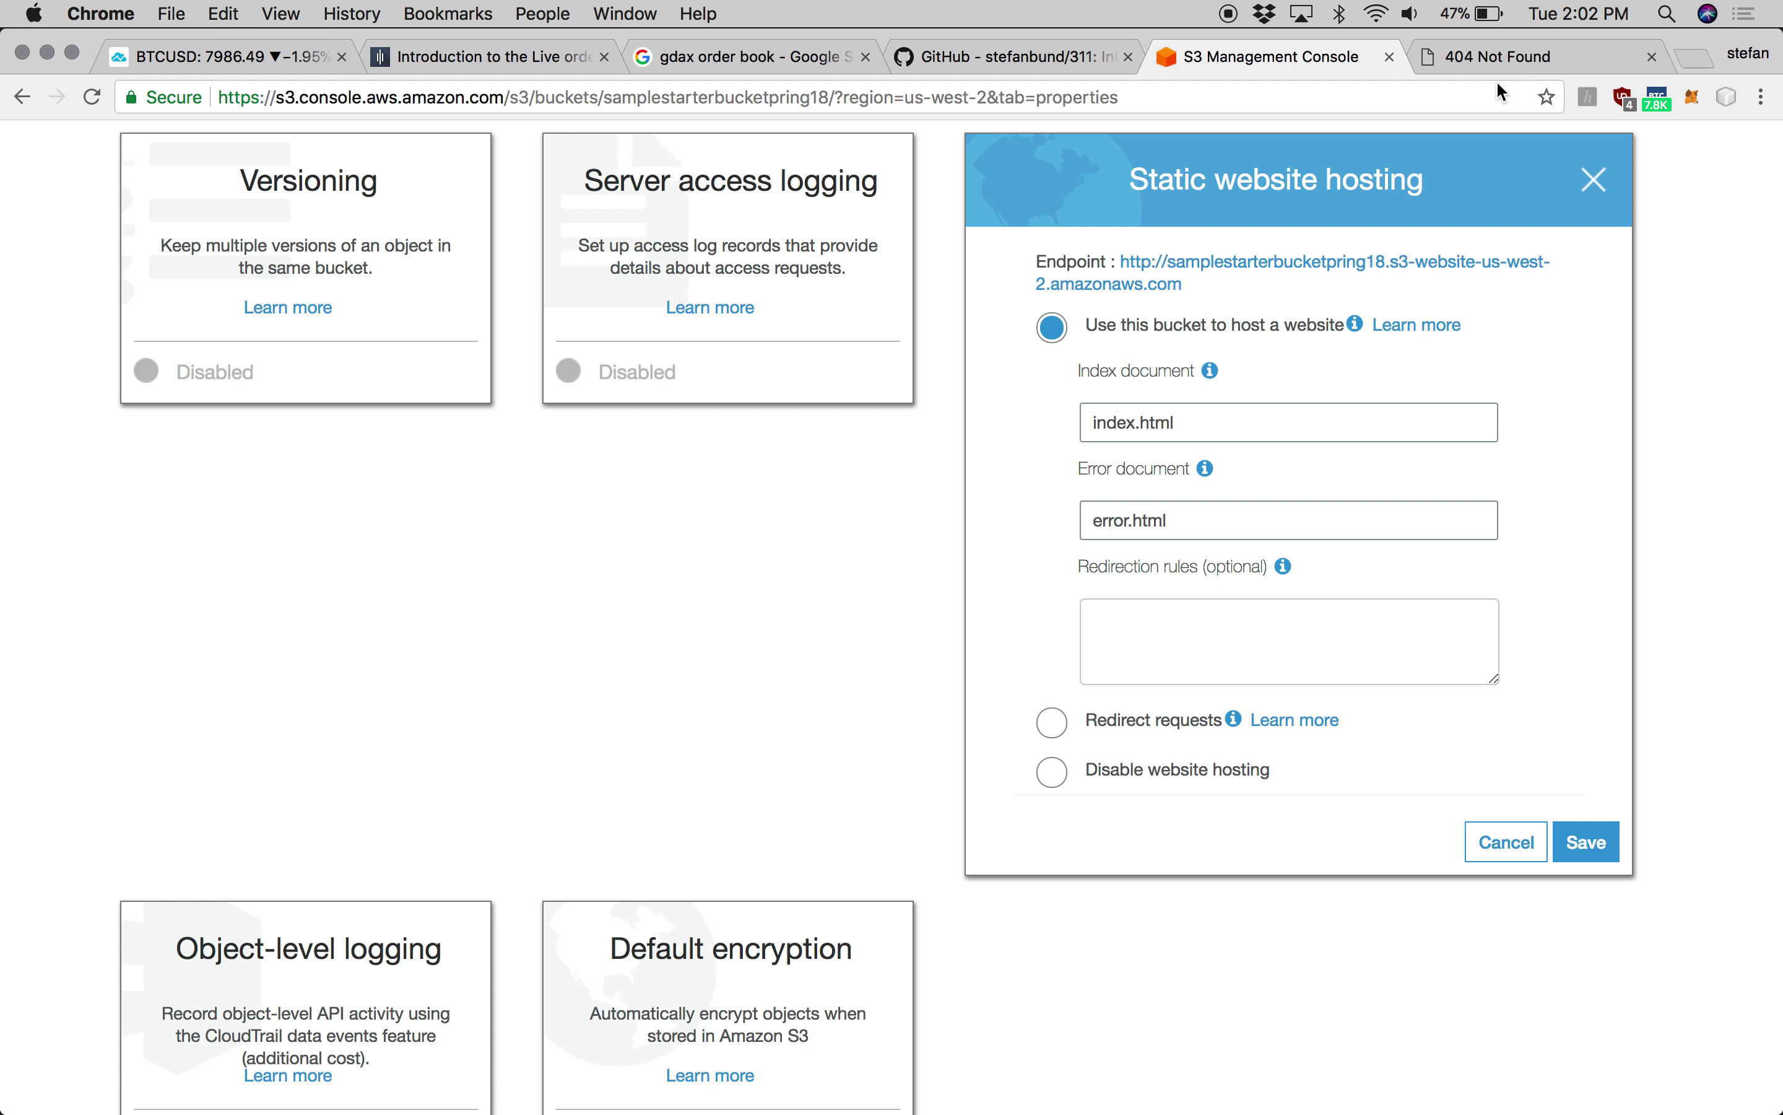
- View the website endpoint page, close its tab, and disable static website hosting for the bucket
left_click(1501, 65)
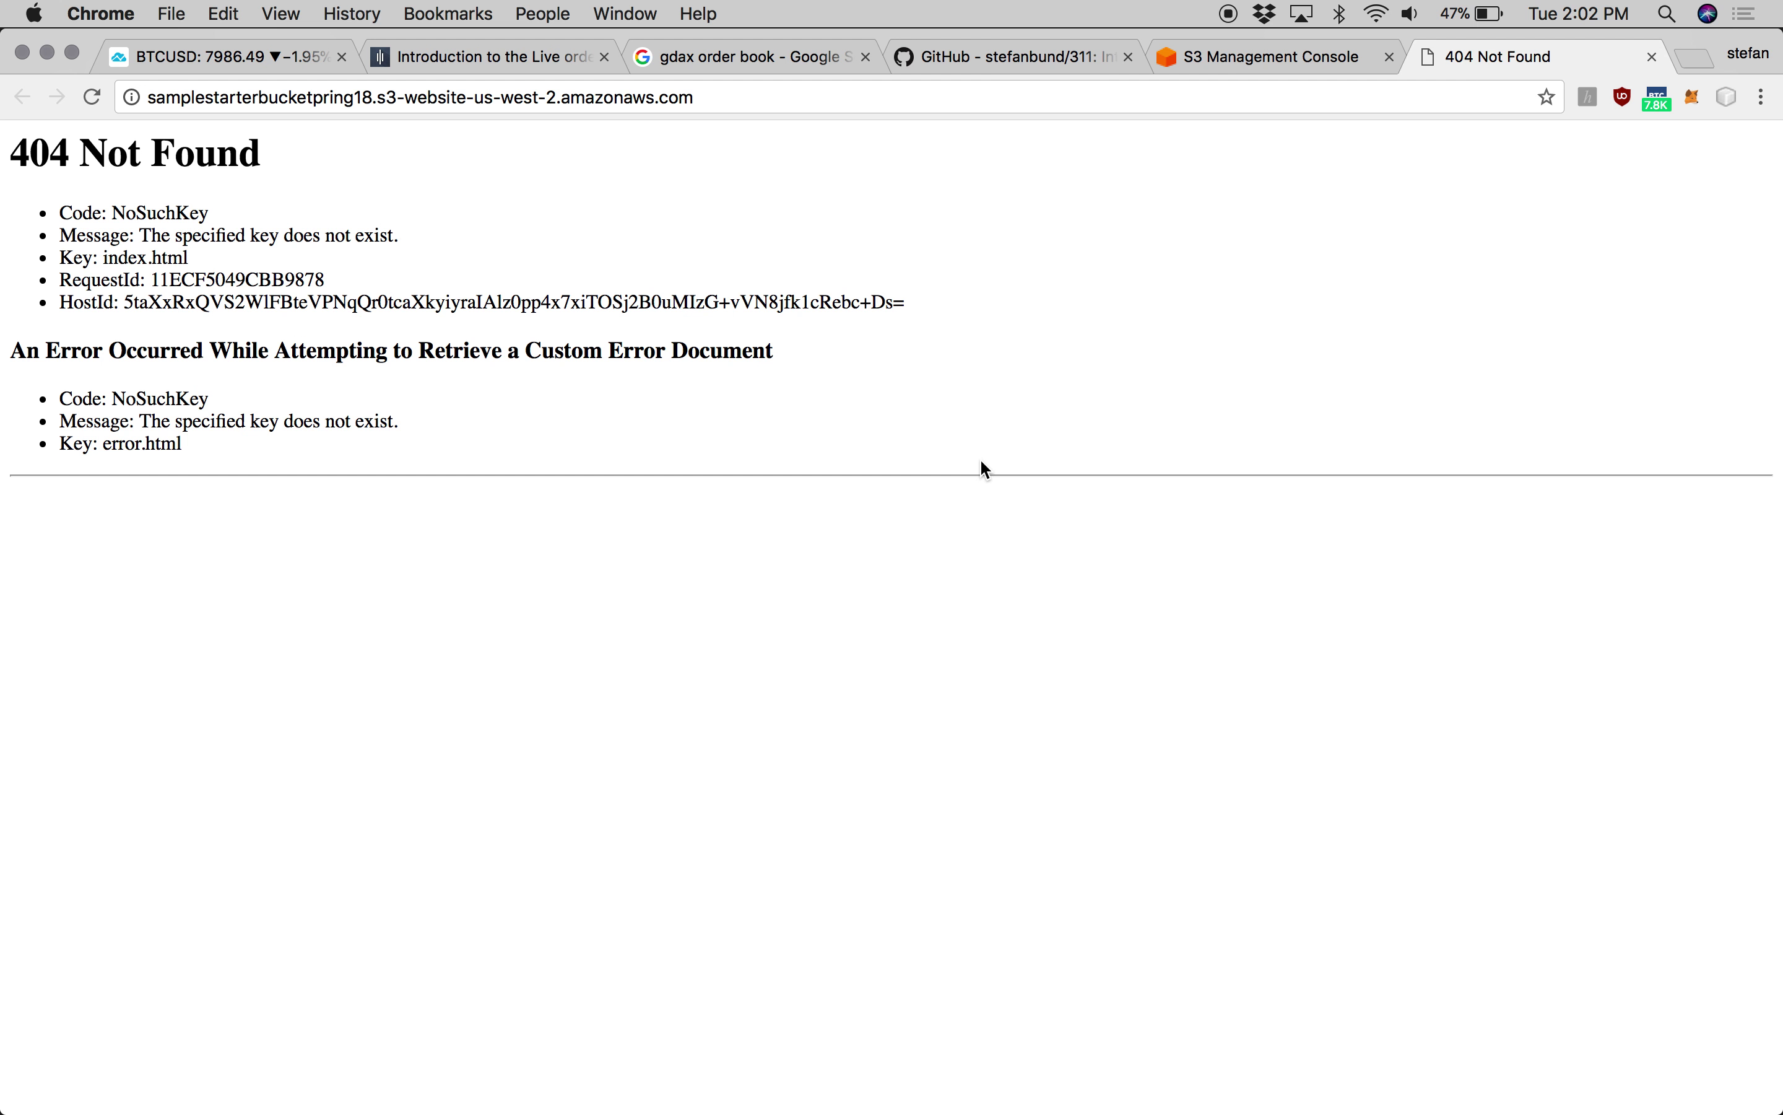
left_click(1653, 57)
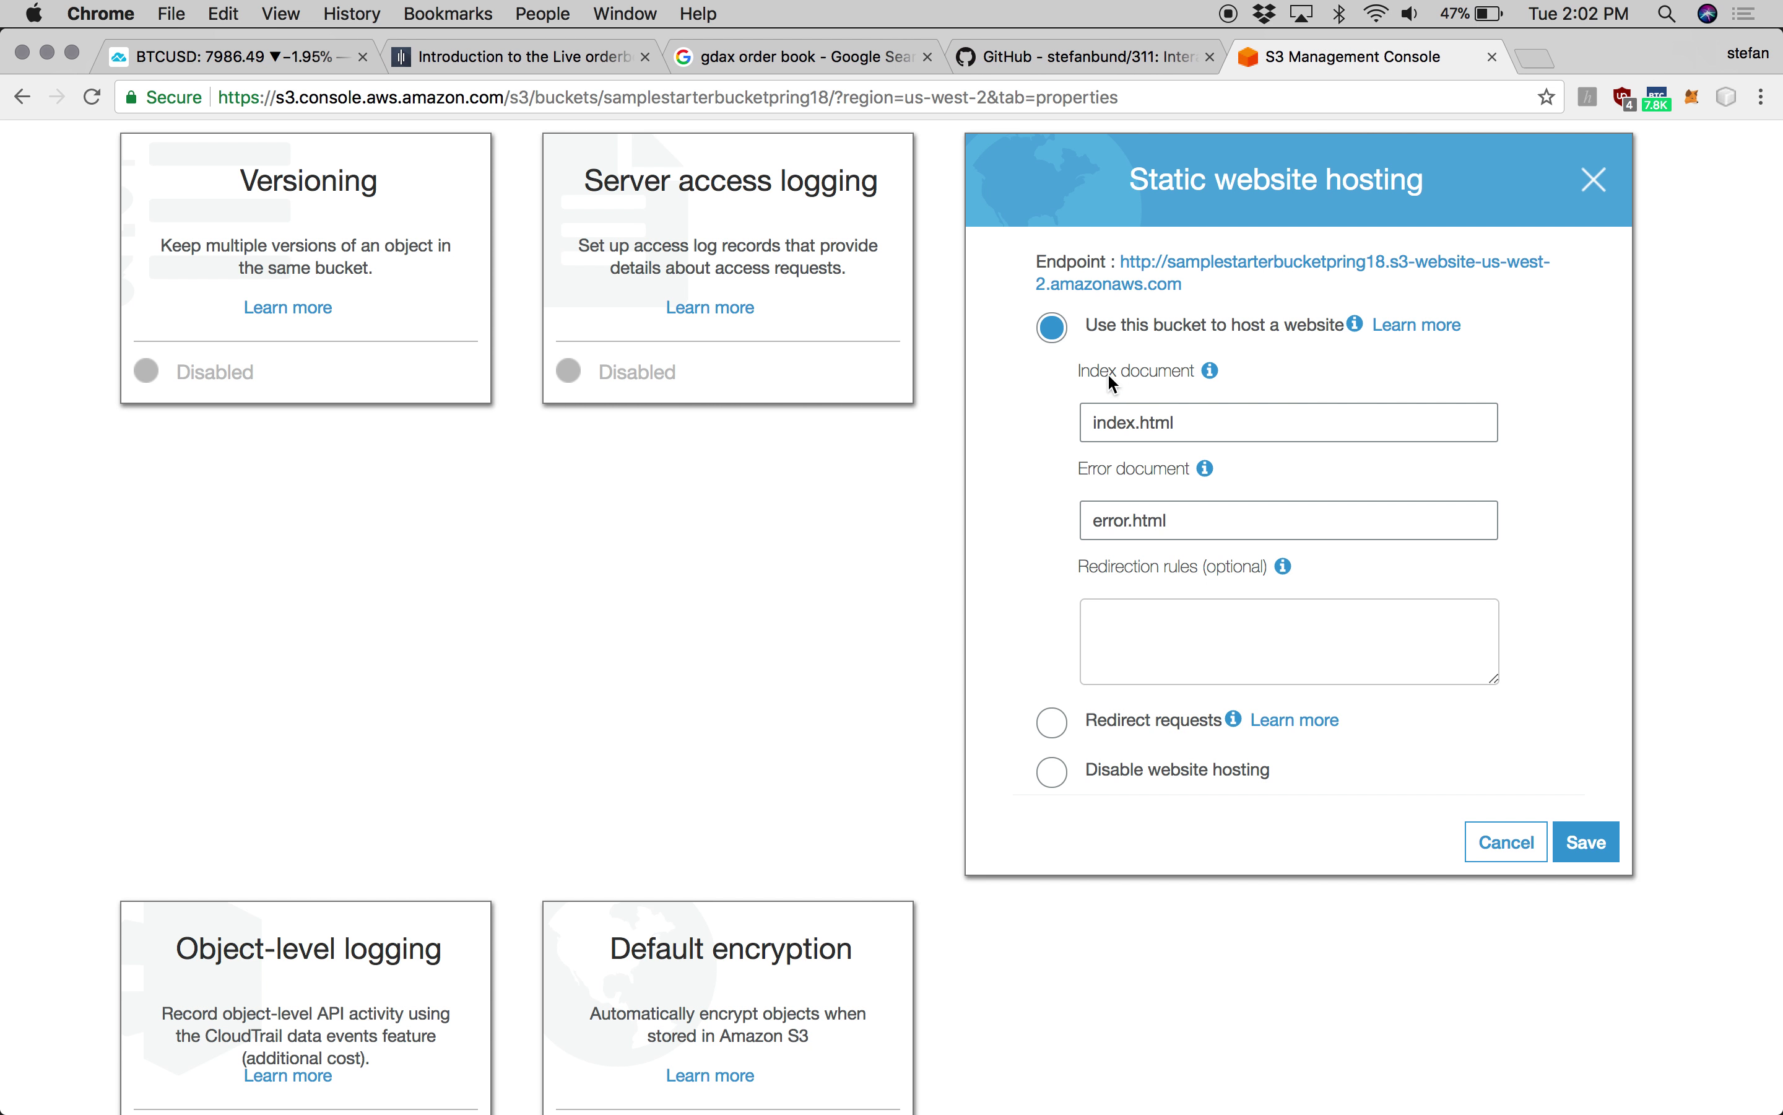
left_click(1062, 774)
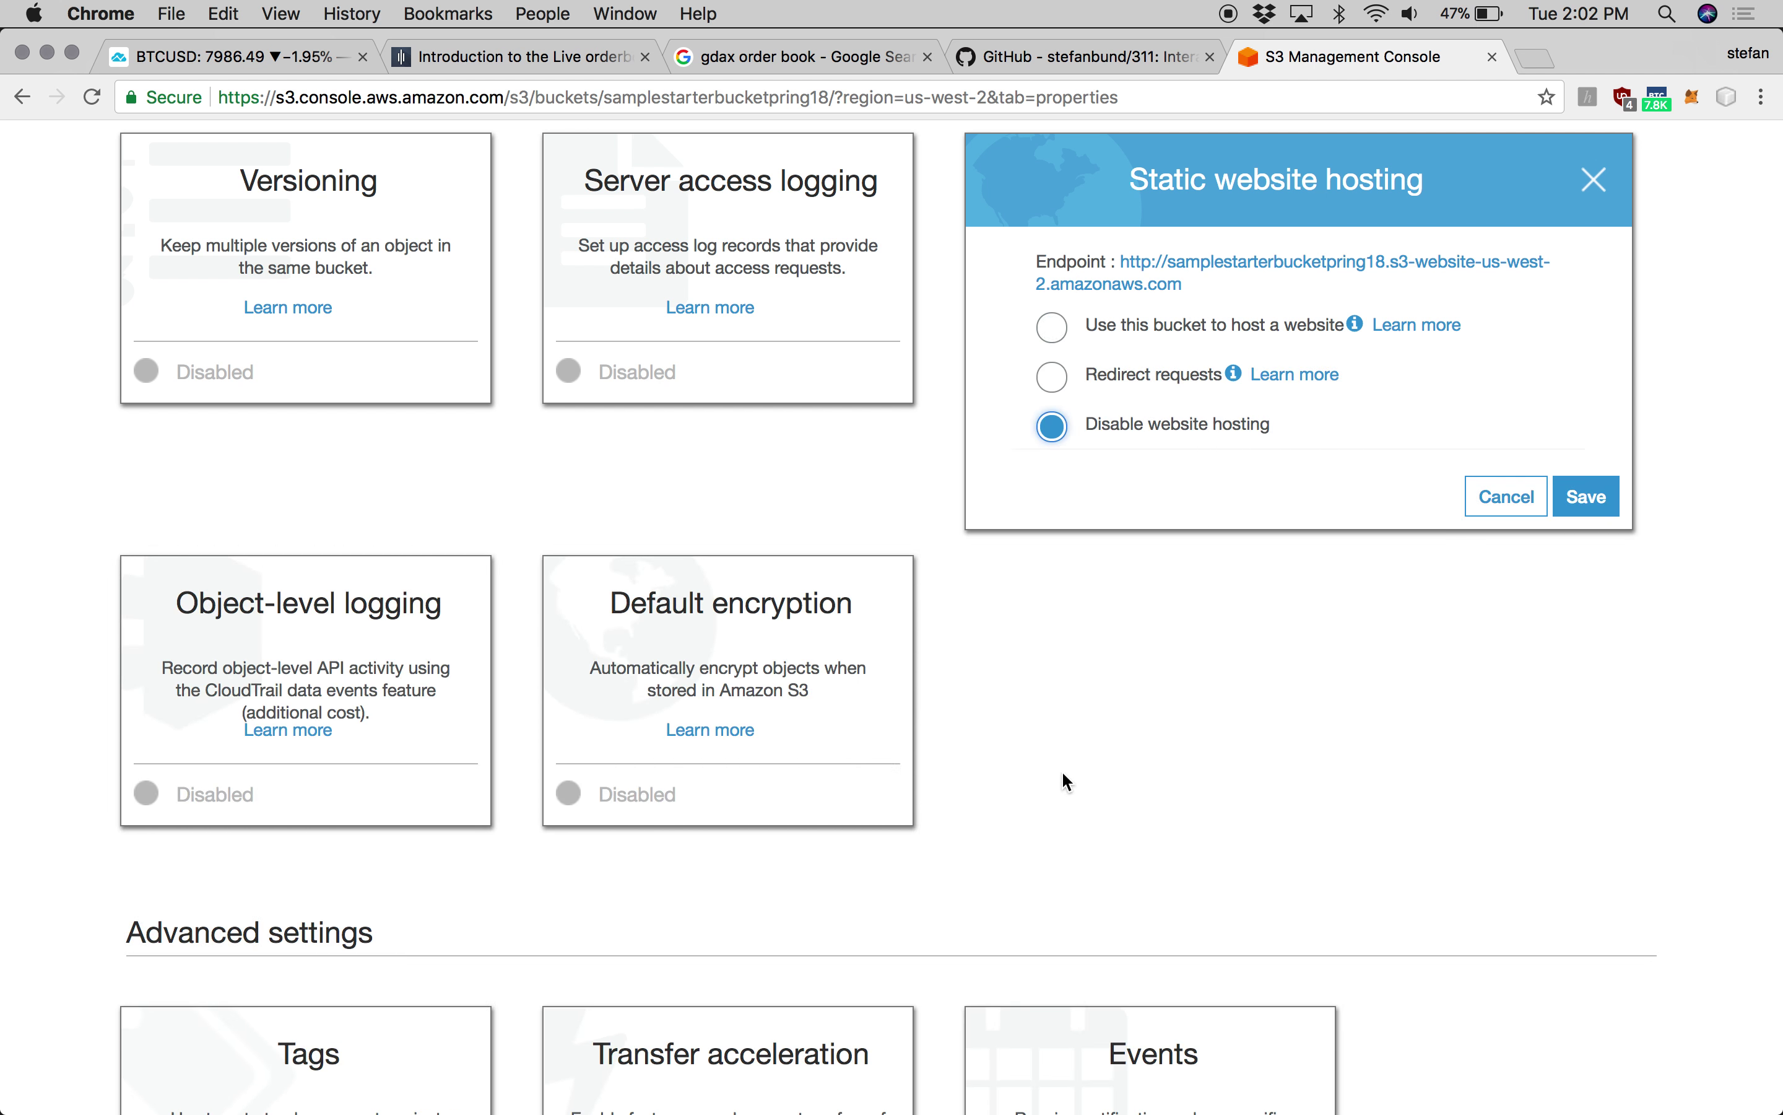
left_click(1592, 491)
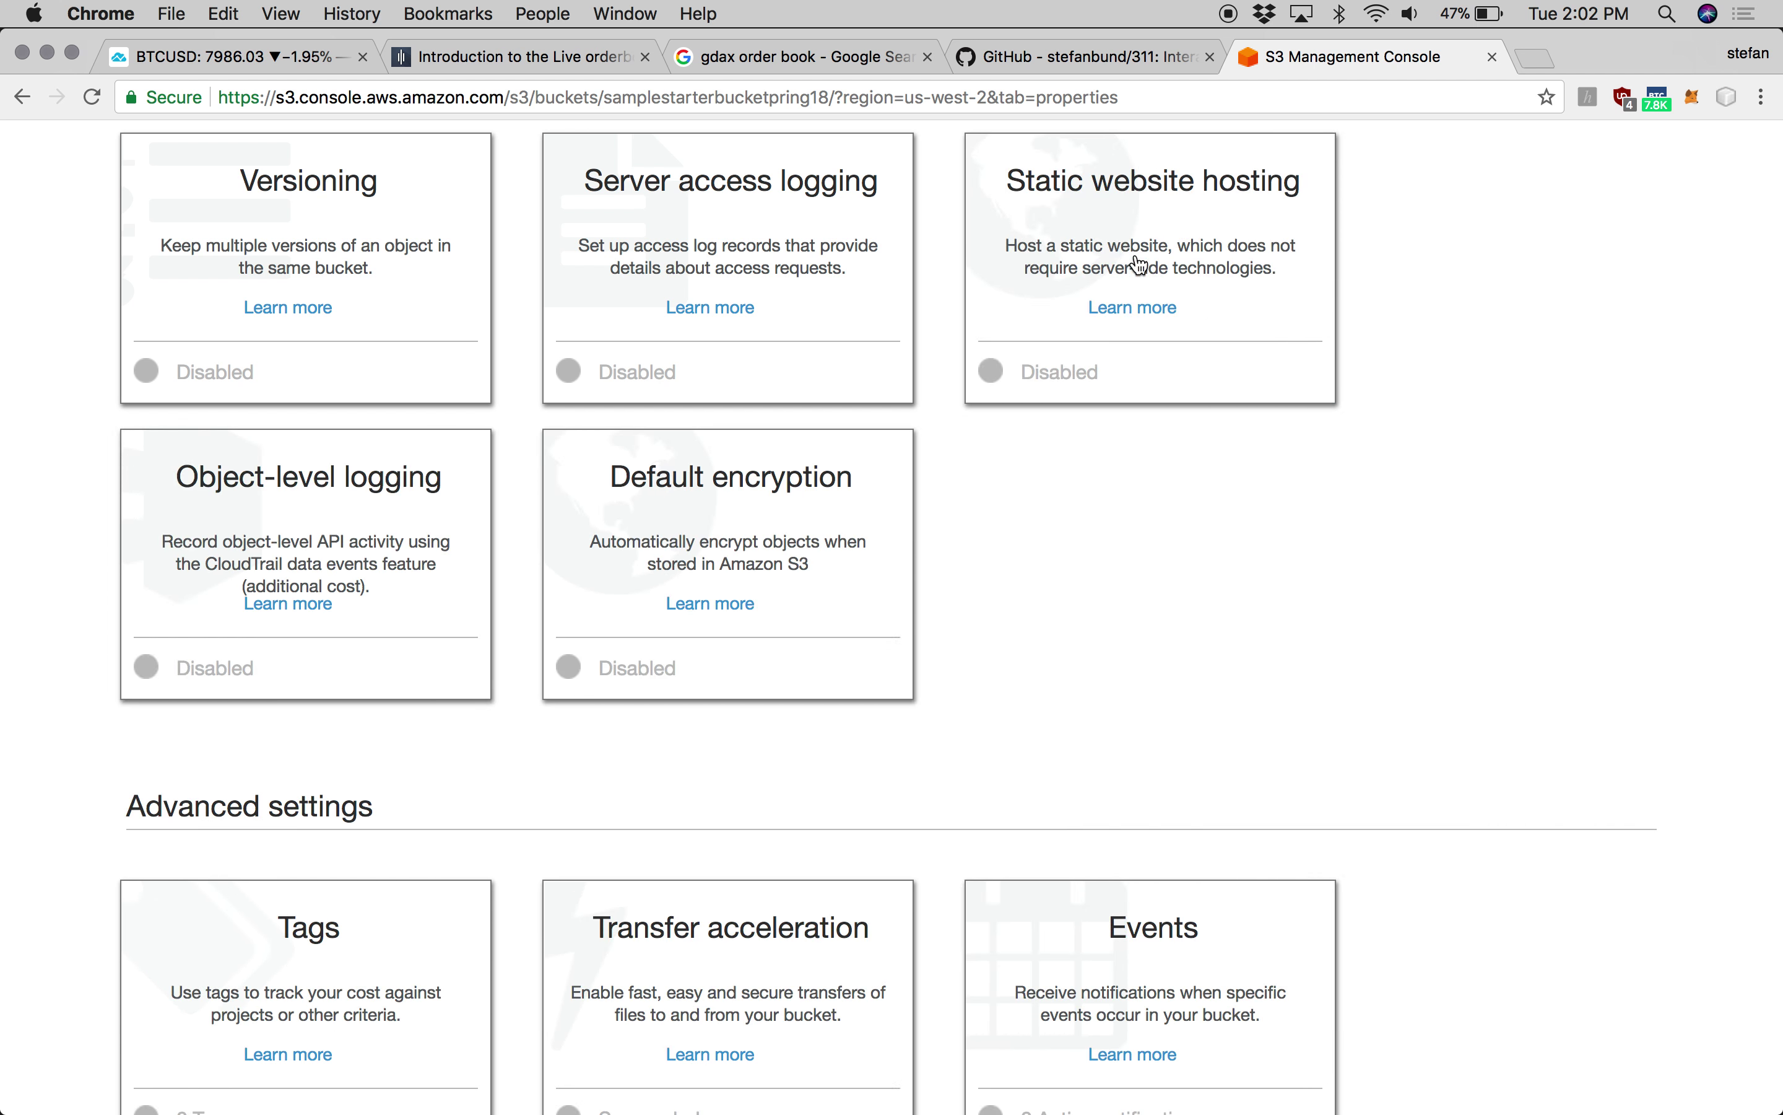
- Enable static website hosting for the bucket with i.html as index document and e.html as error document, and save
left_click(1159, 194)
left_click(1055, 330)
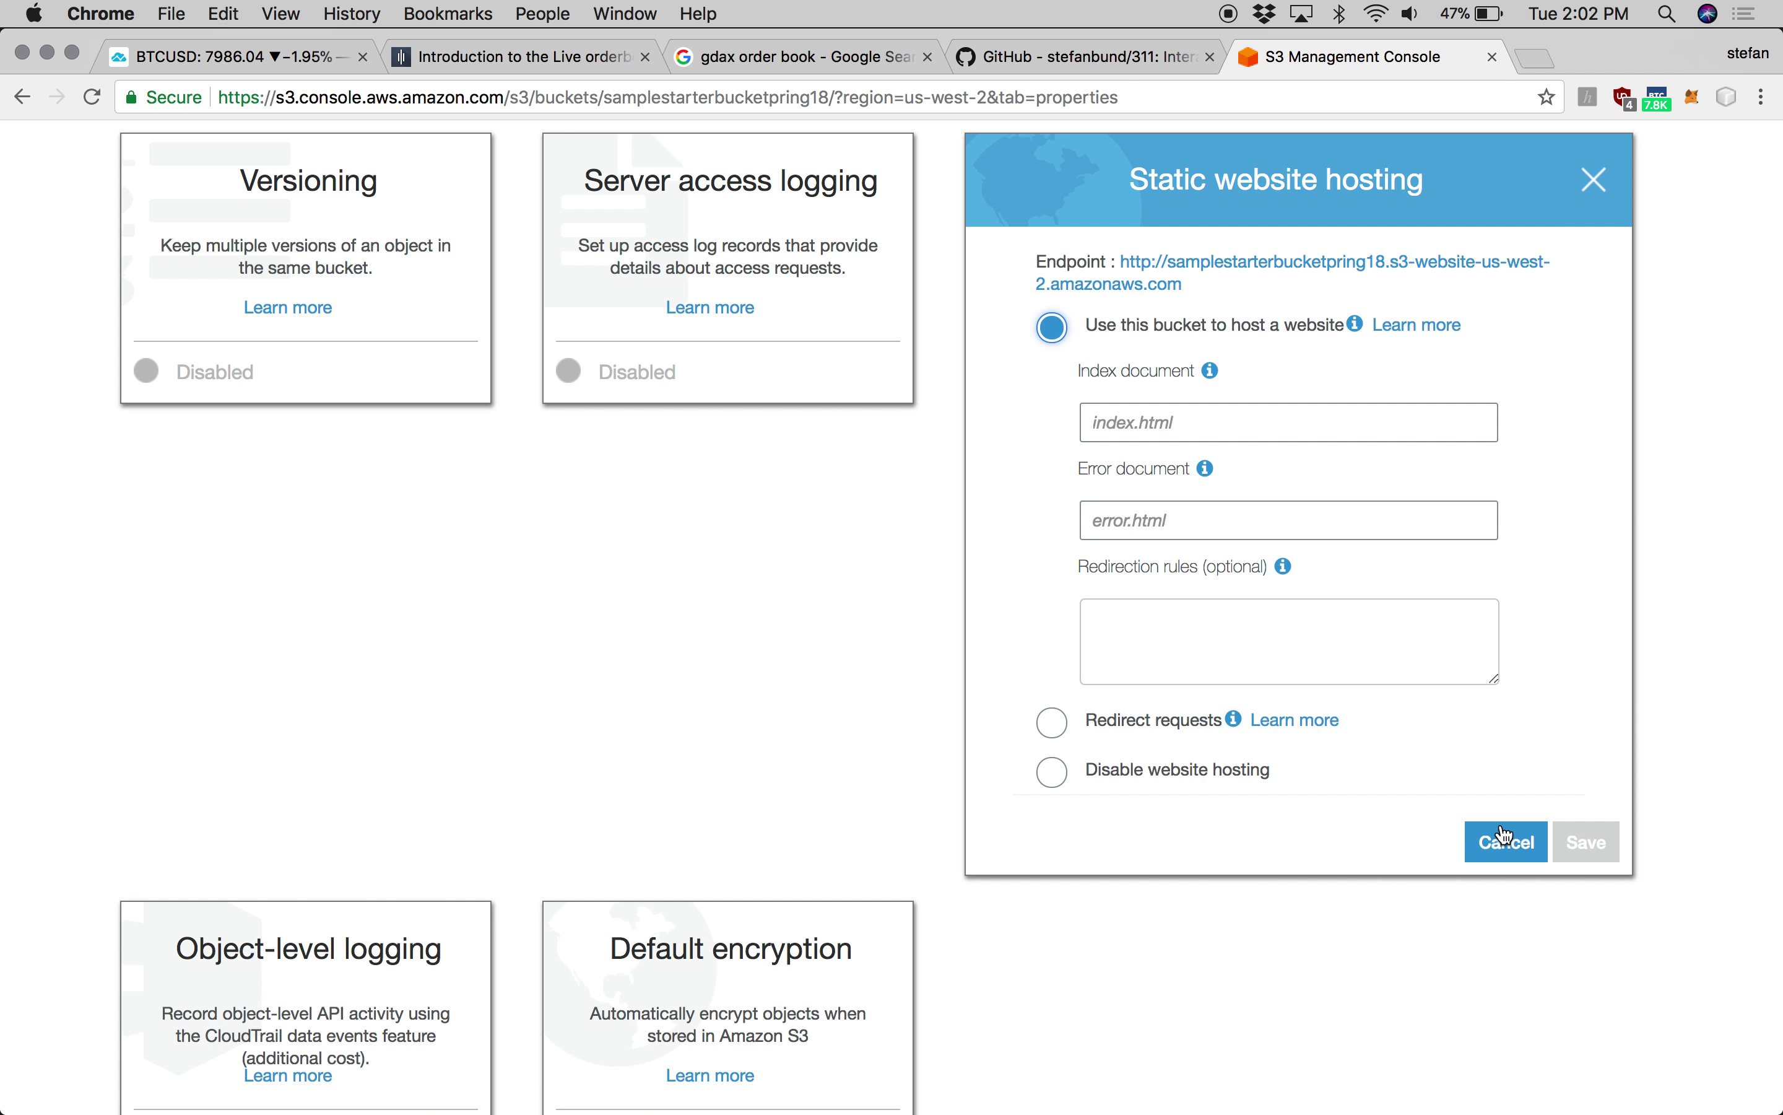
left_click(1229, 431)
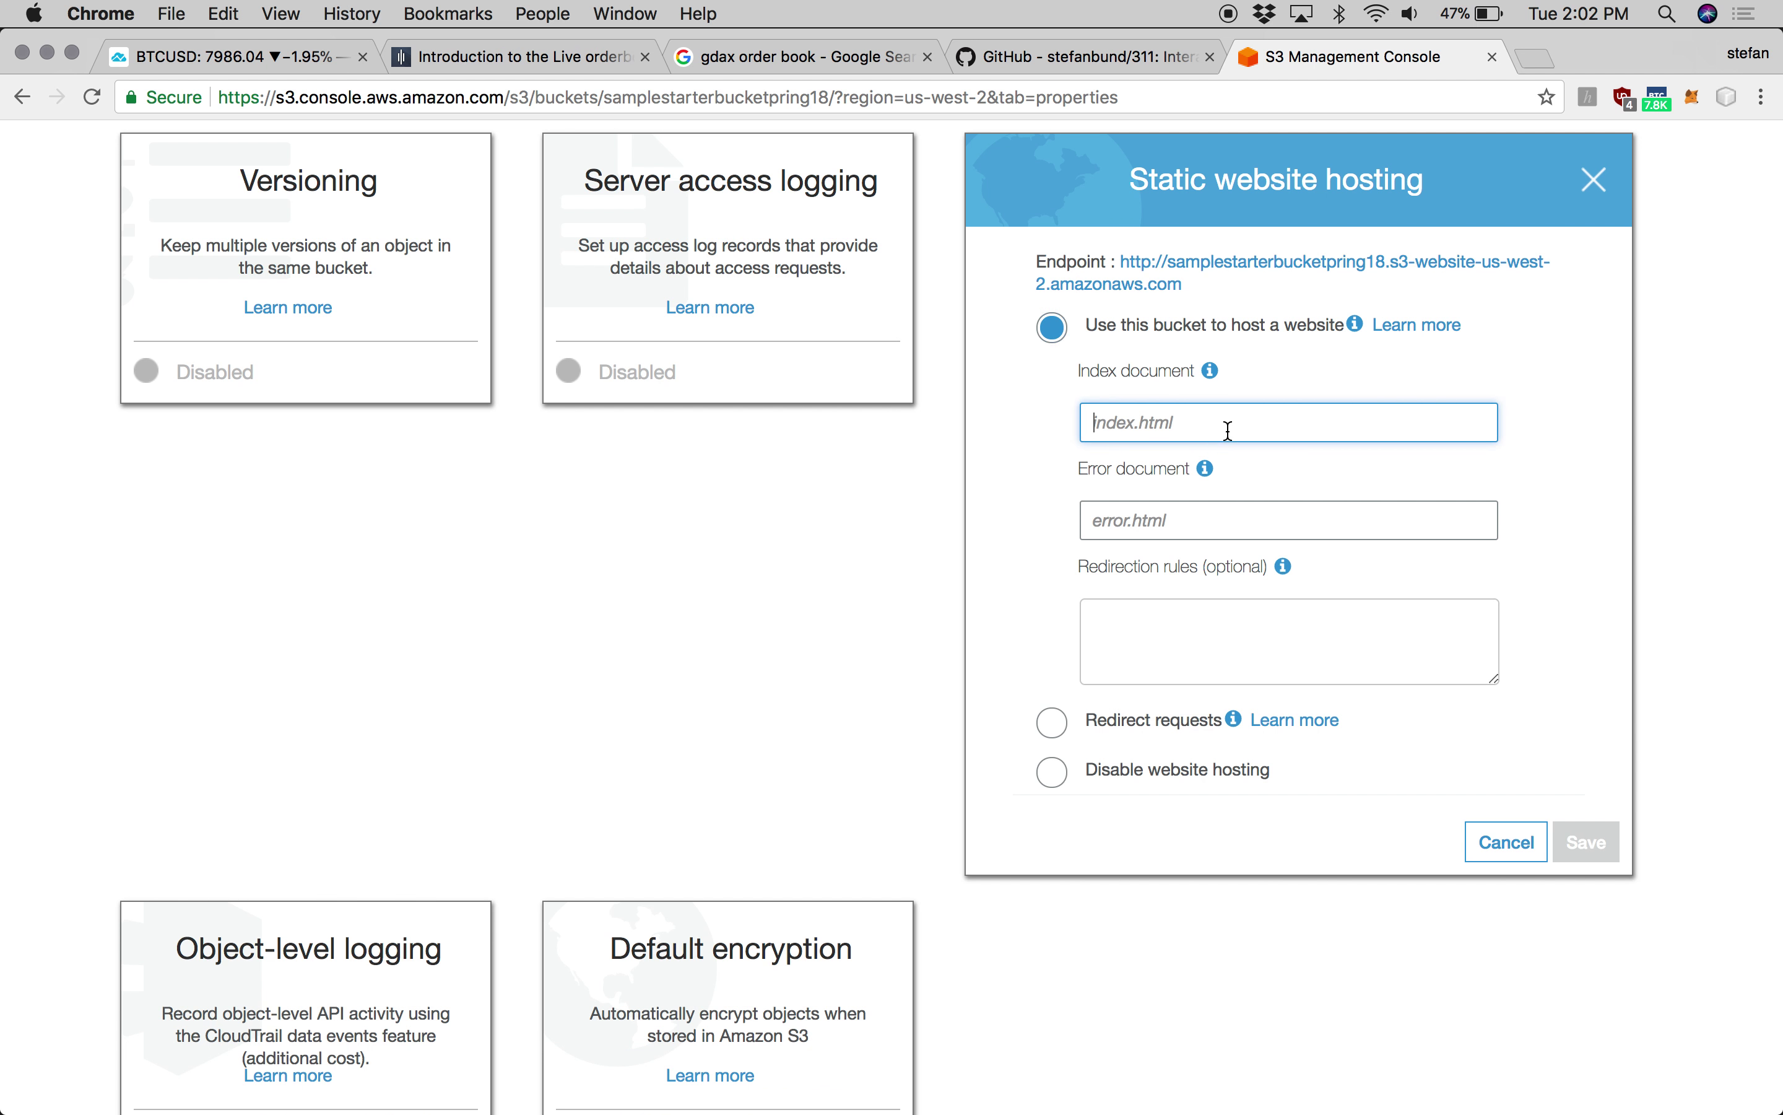
type("i.html")
left_click(1105, 520)
type("e.html")
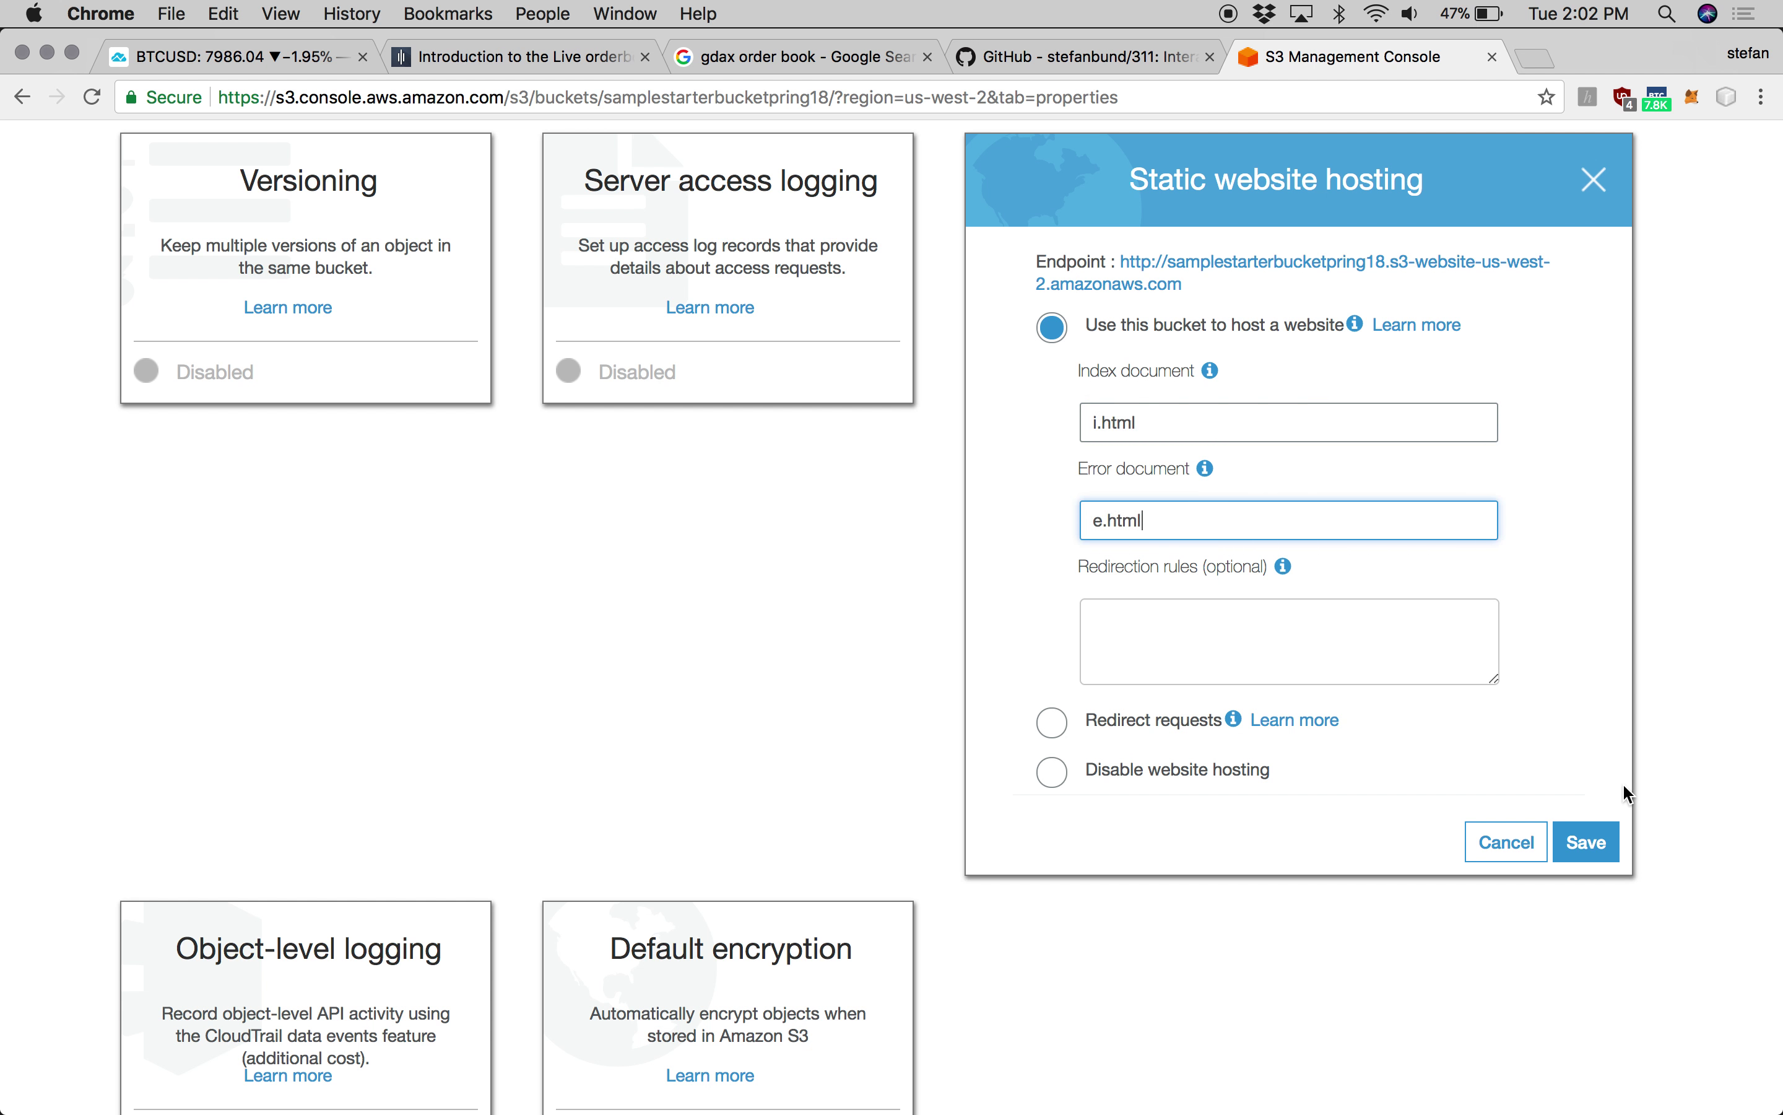
left_click(1605, 843)
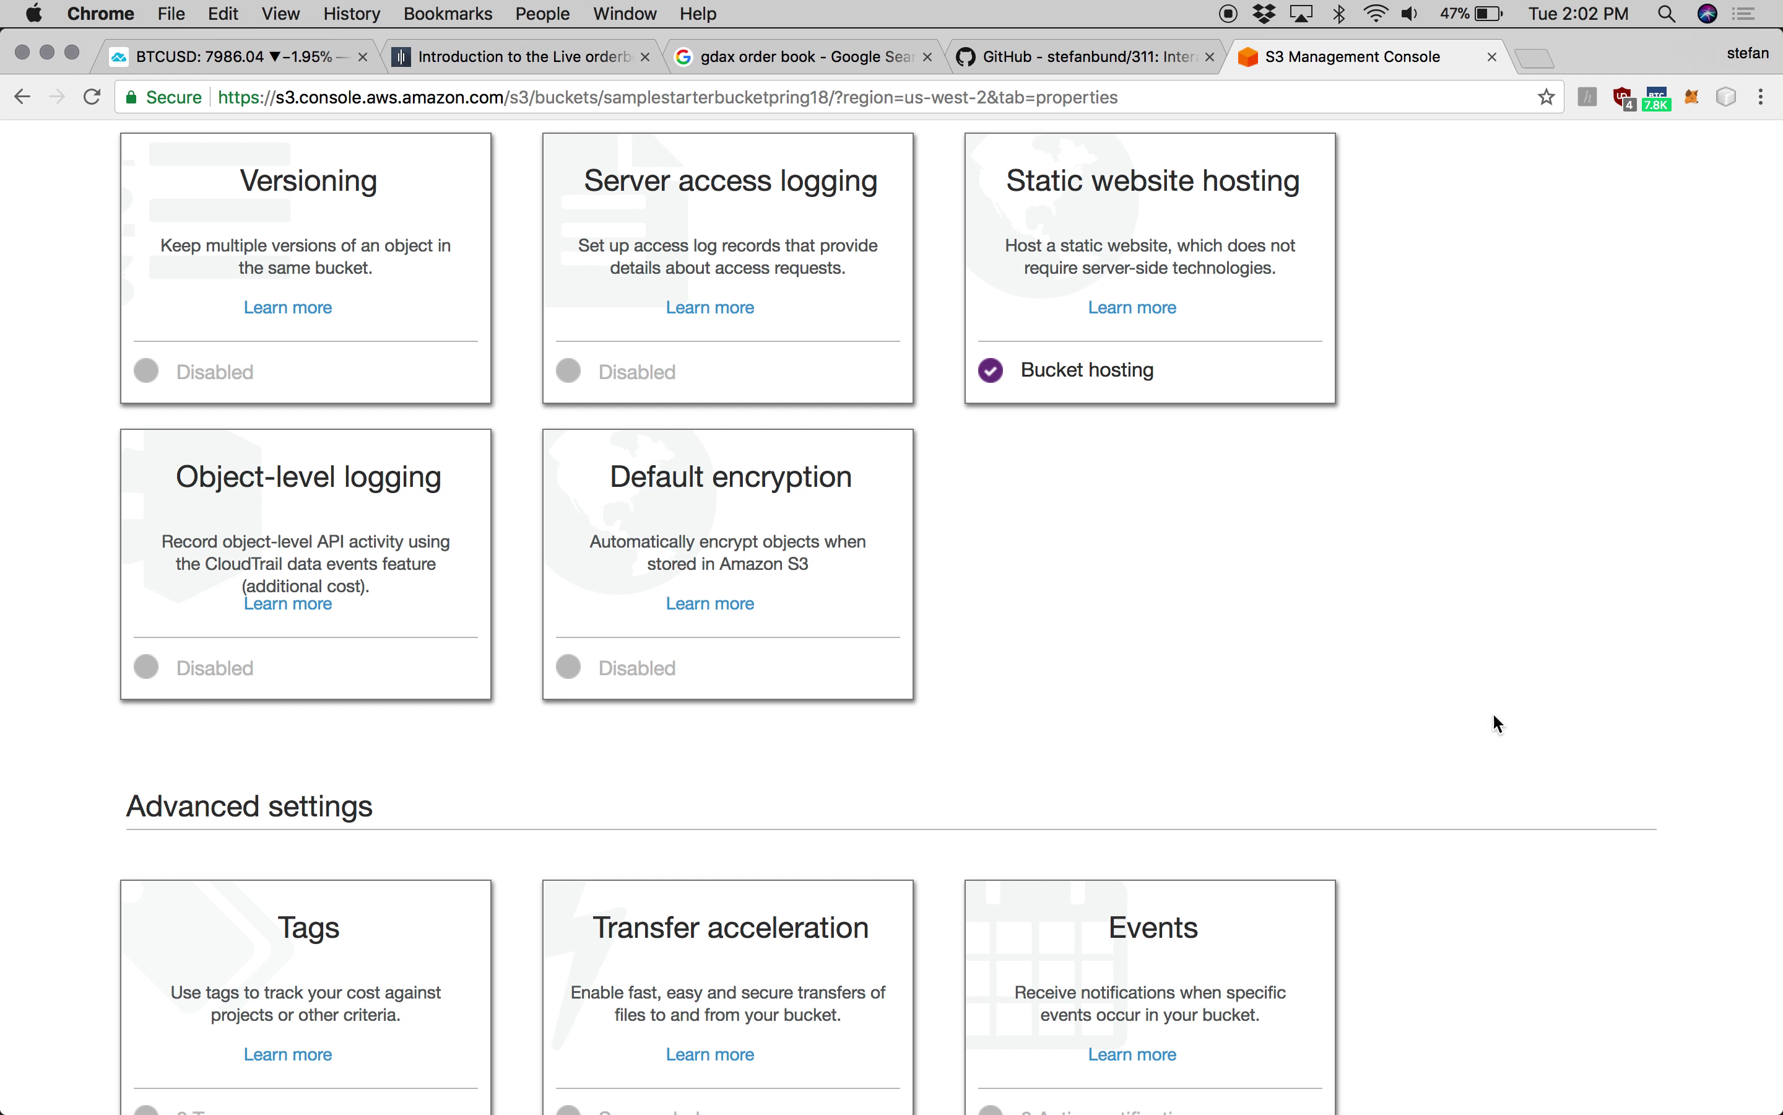
- Return to the bucket's overview and start a new file upload
scroll(1473, 664, "up", 4)
left_click(233, 298)
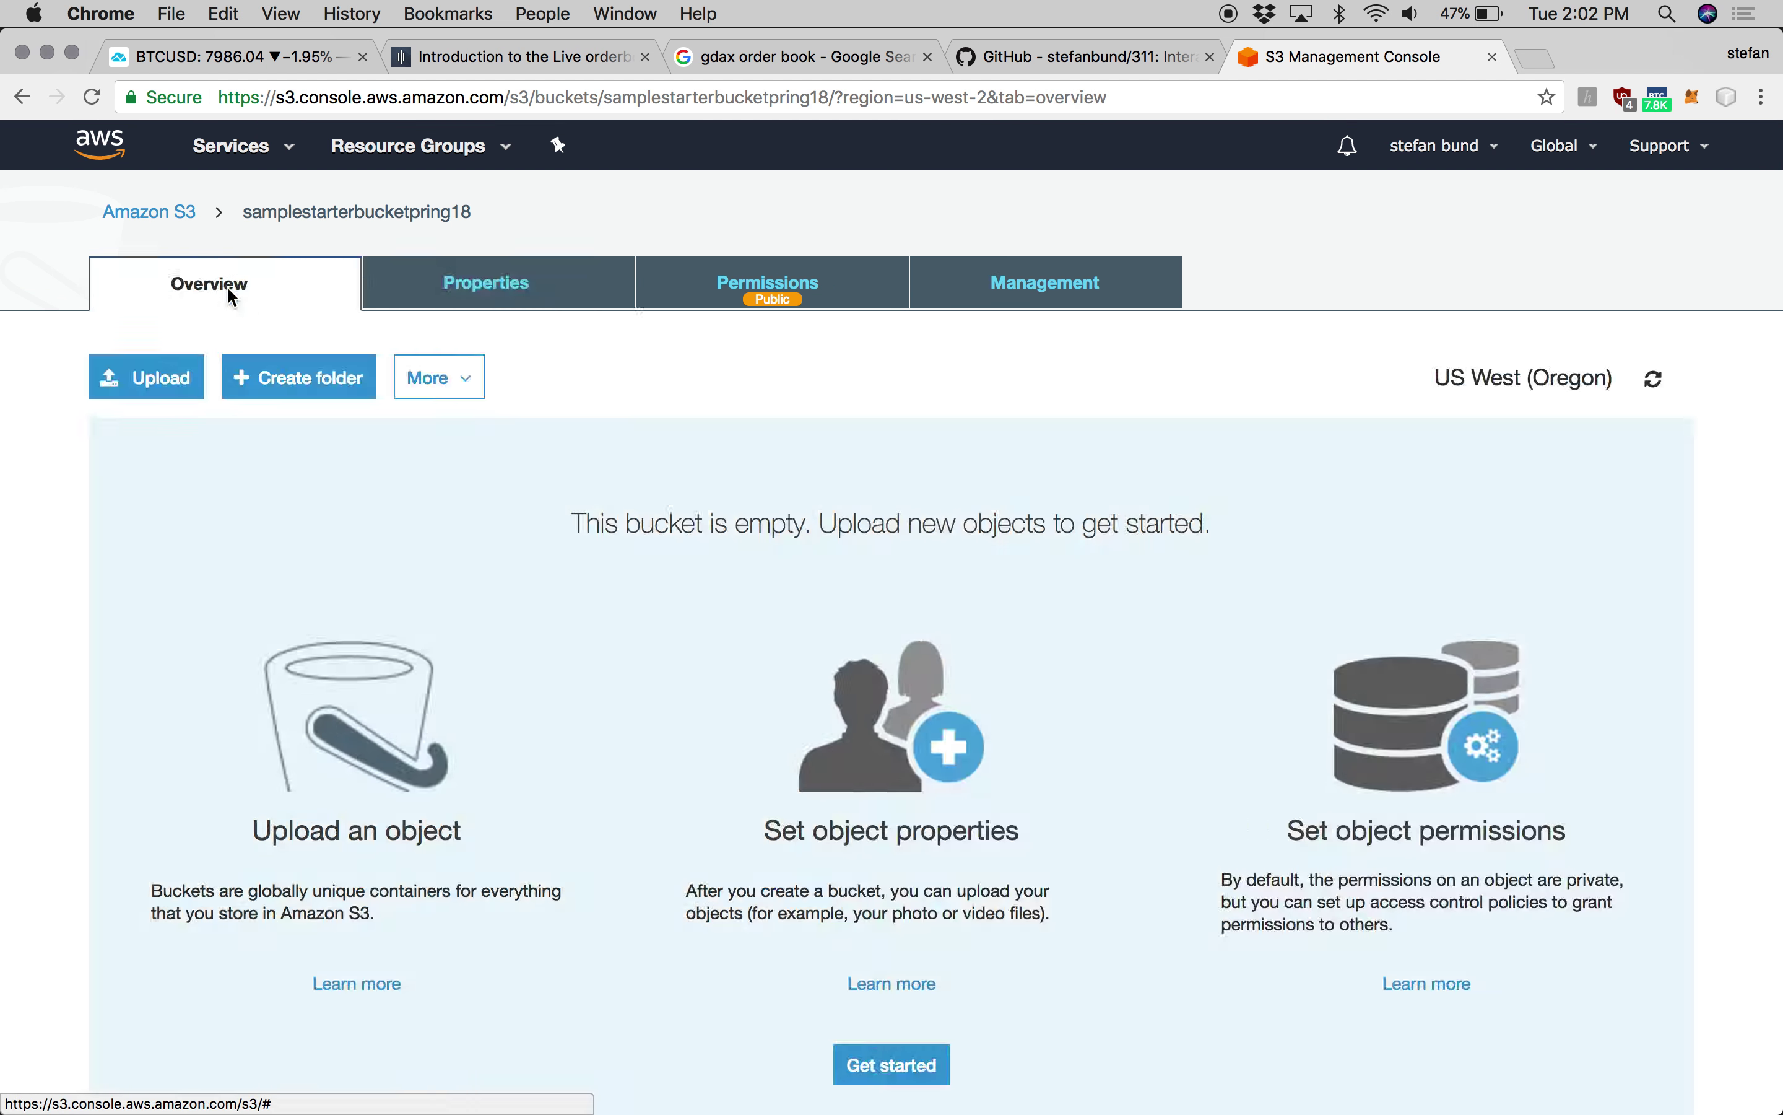
scroll(273, 508, "down", 3)
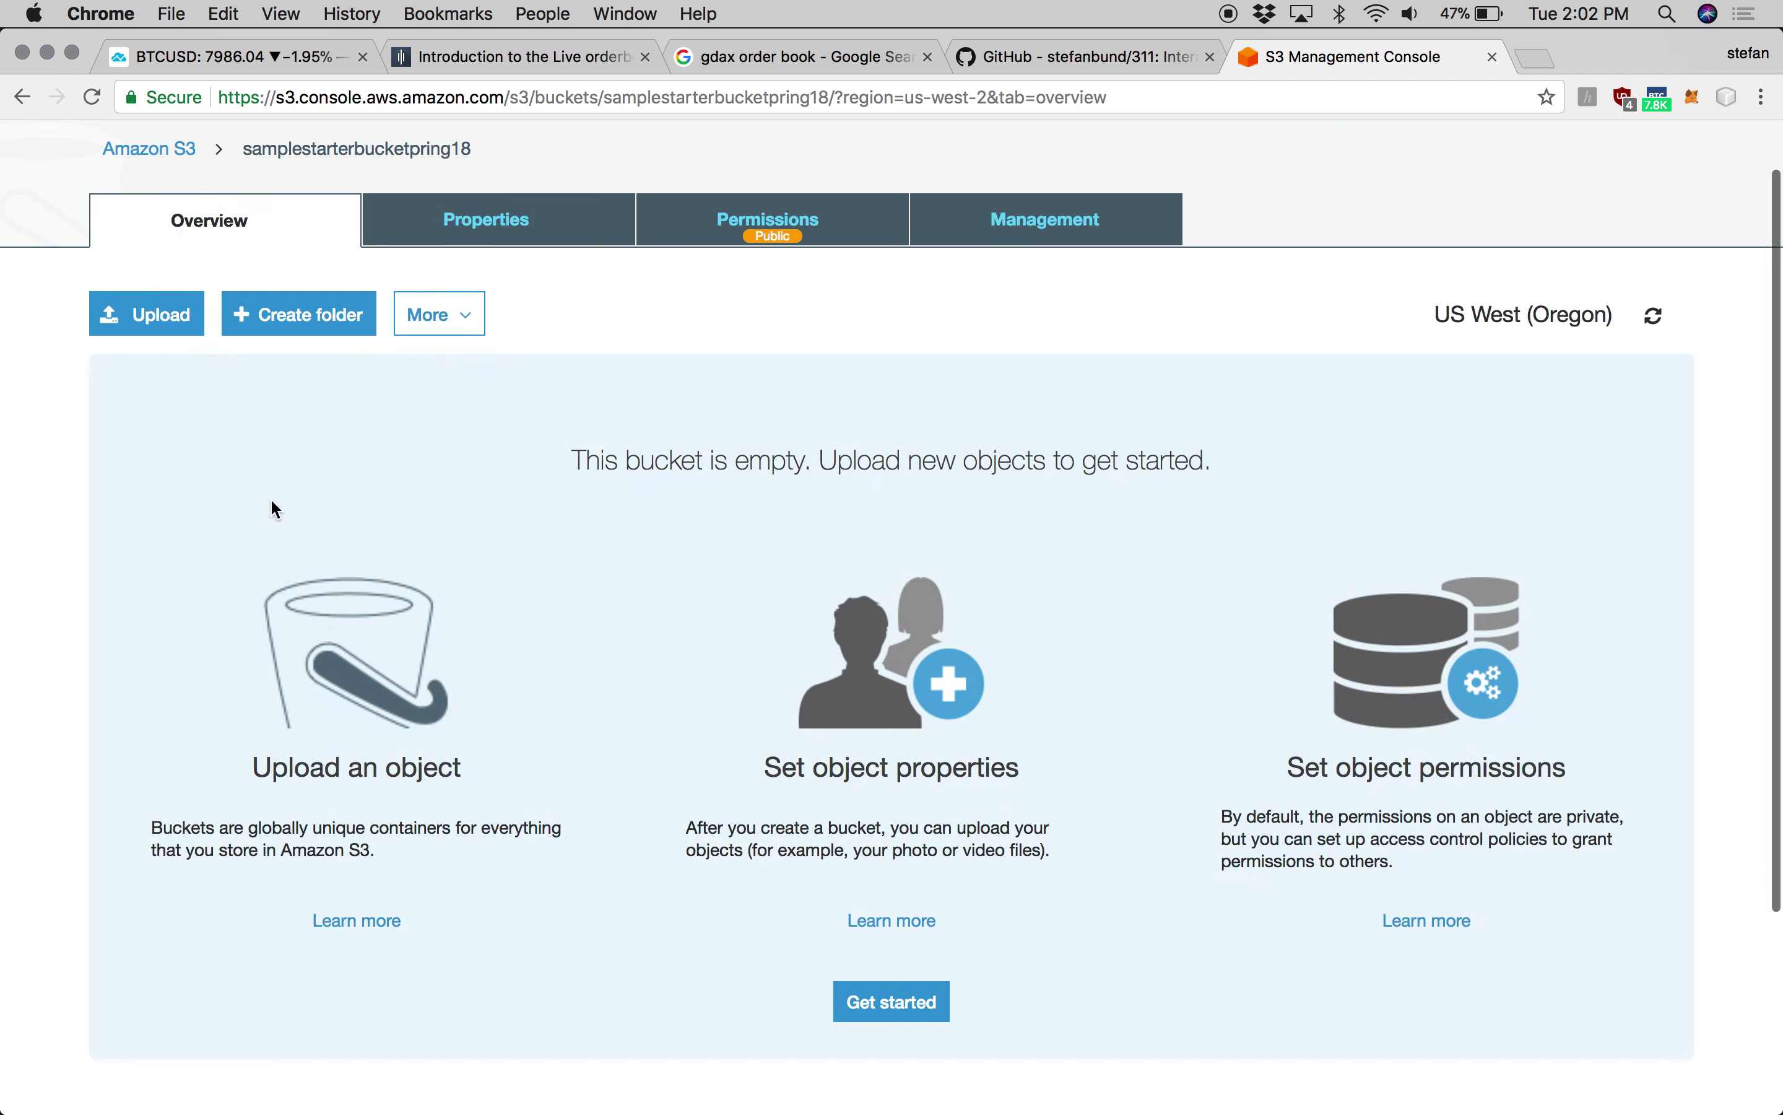
scroll(272, 508, "up", 3)
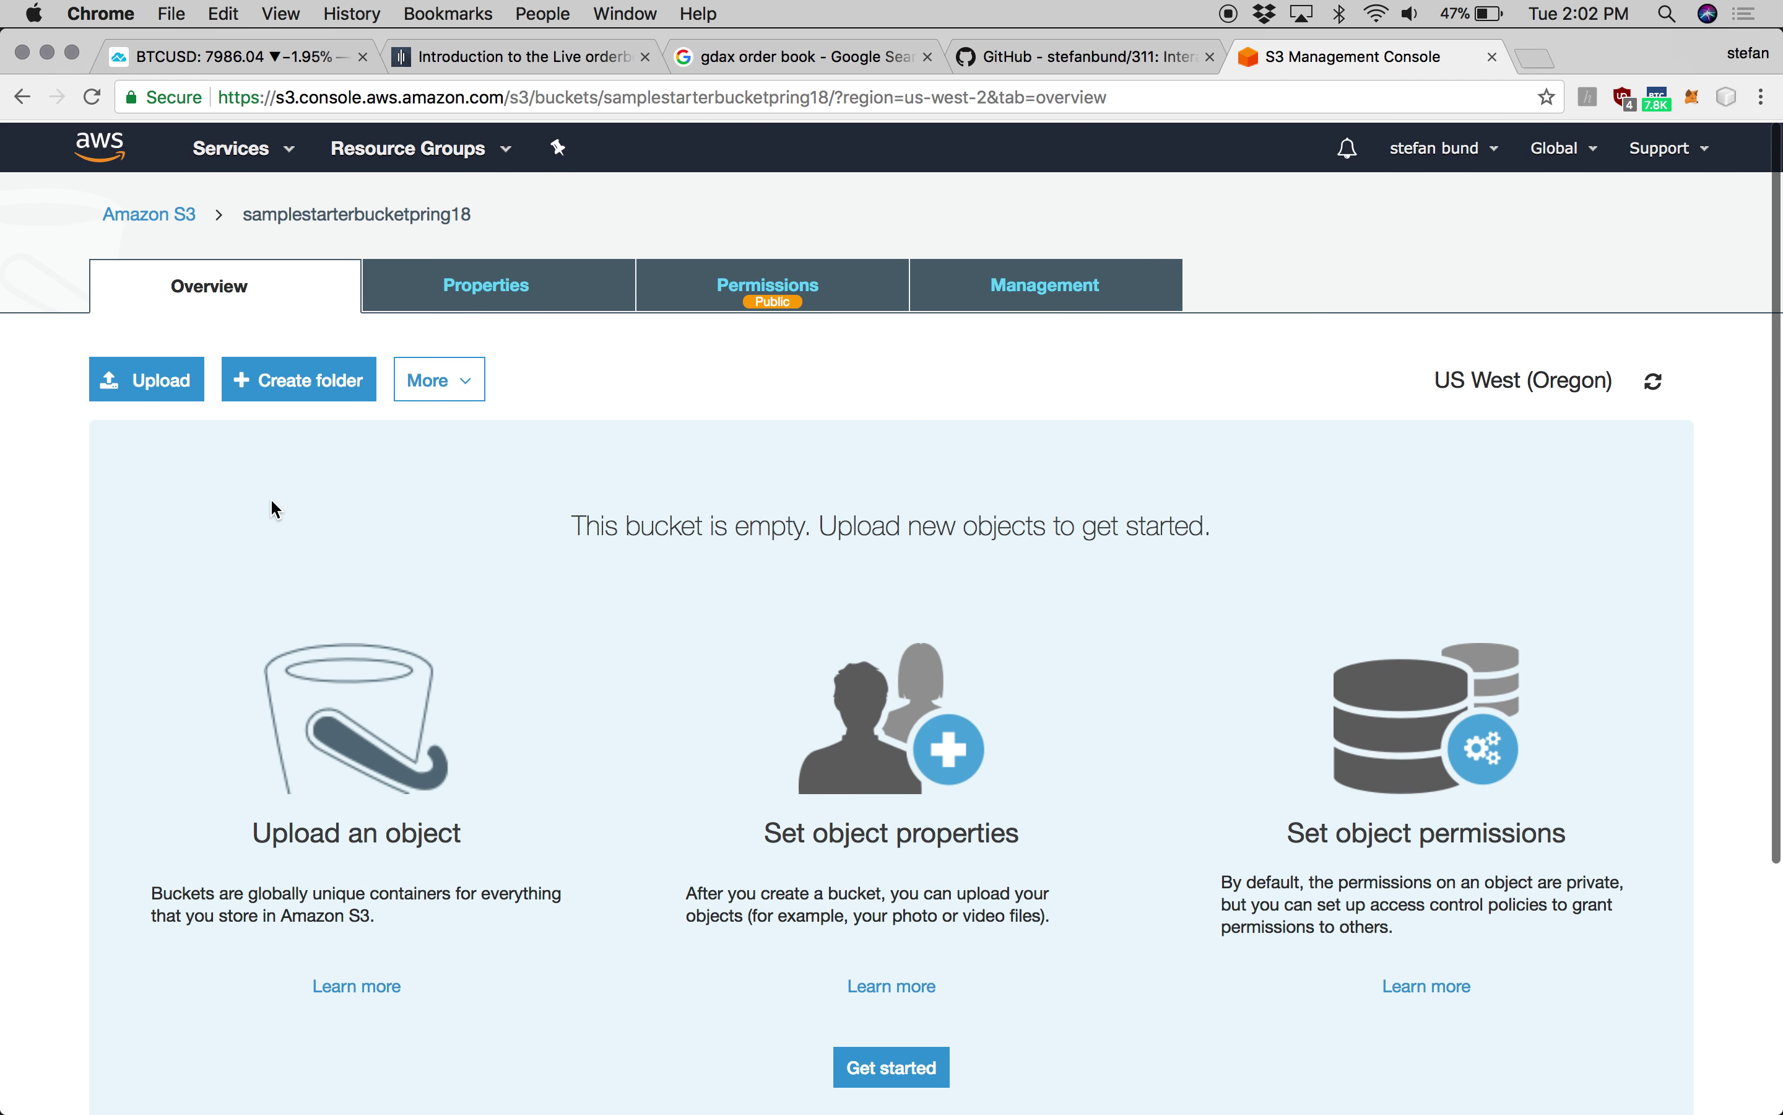
left_click(163, 382)
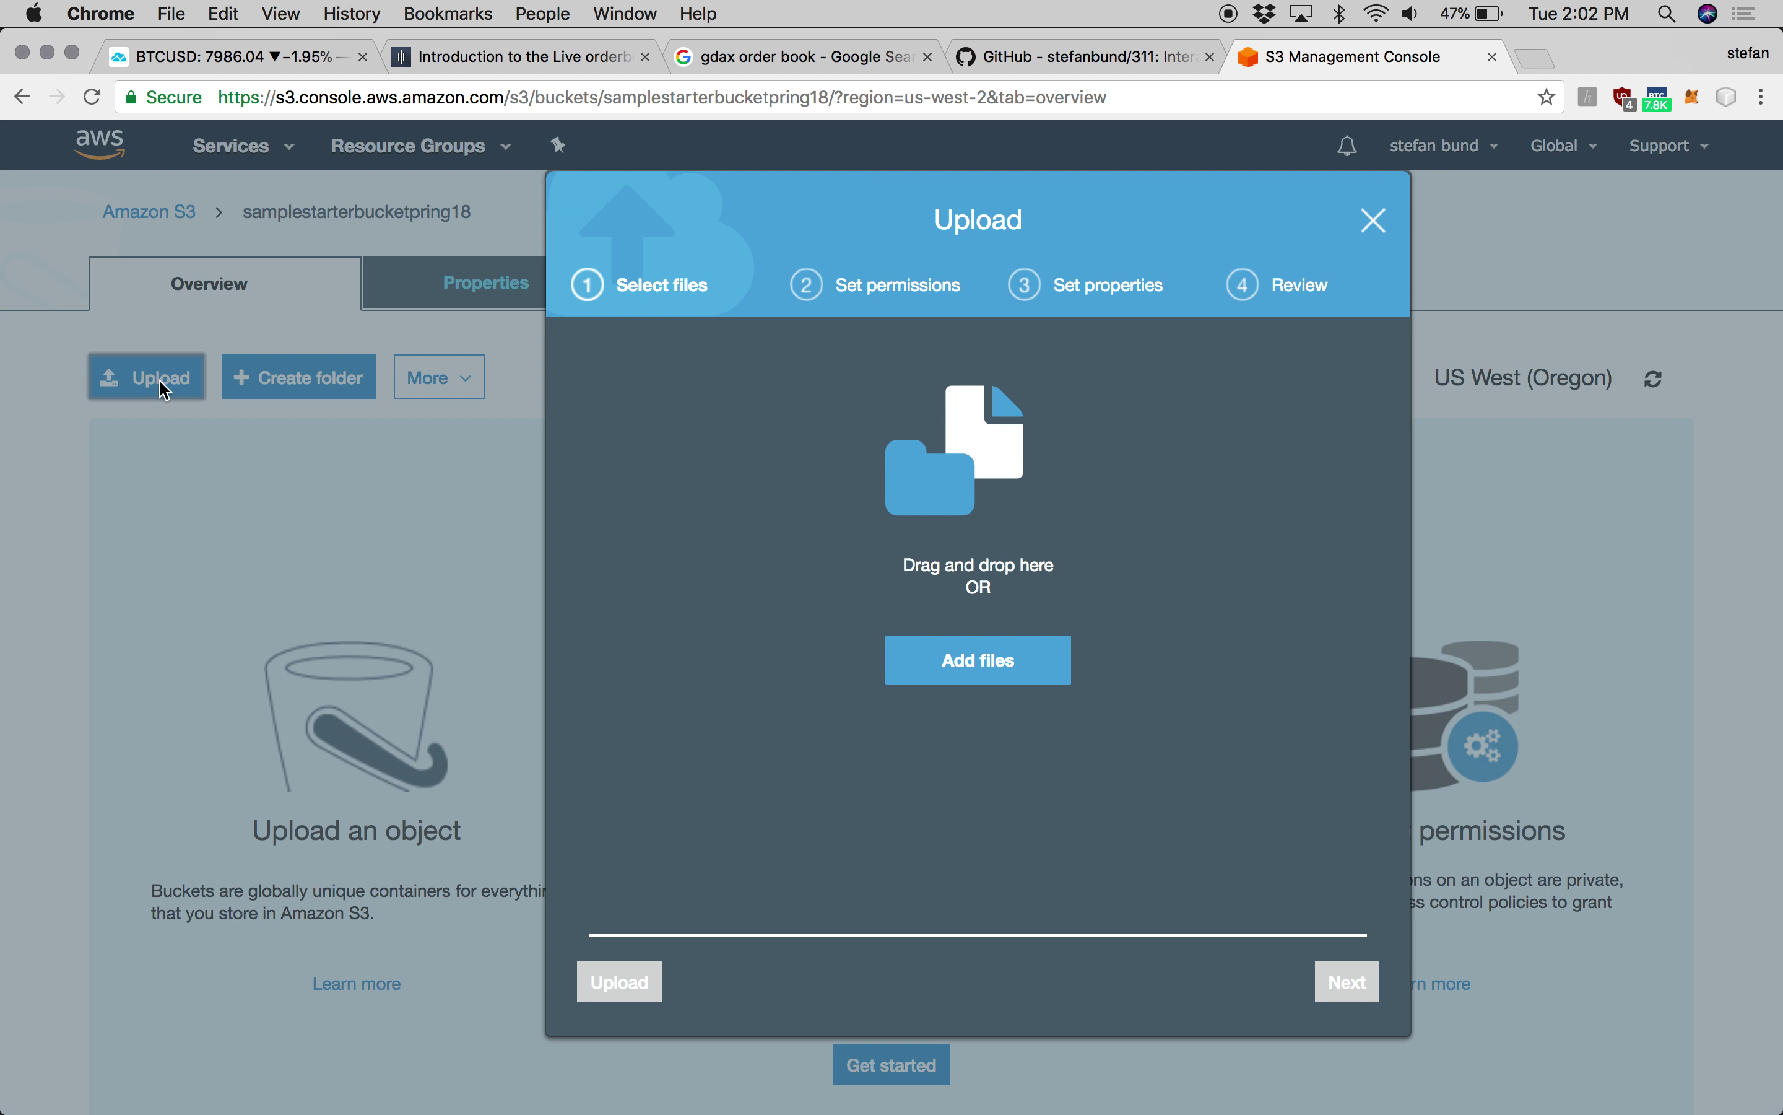
- Add sample1.html from the introductory javascript folder inside 311's unit 1 images and clouds folder to the upload
left_click(967, 659)
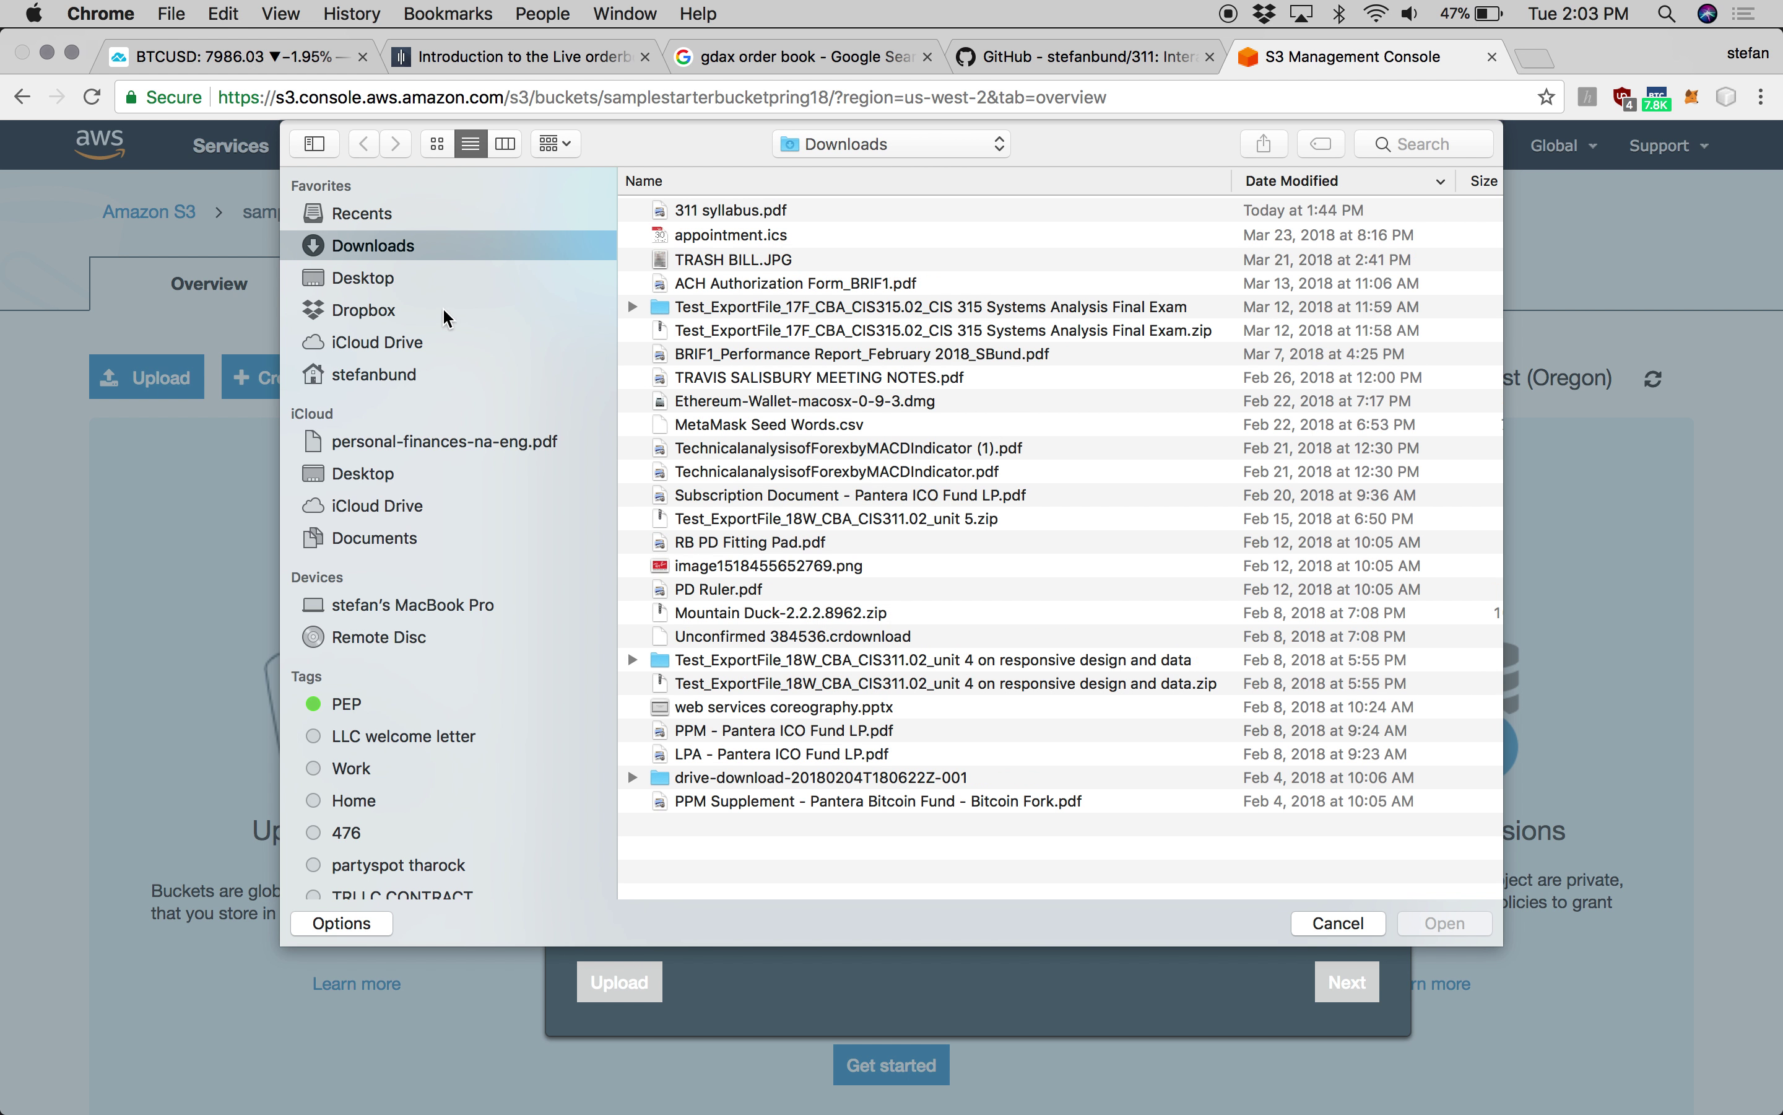
left_click(418, 371)
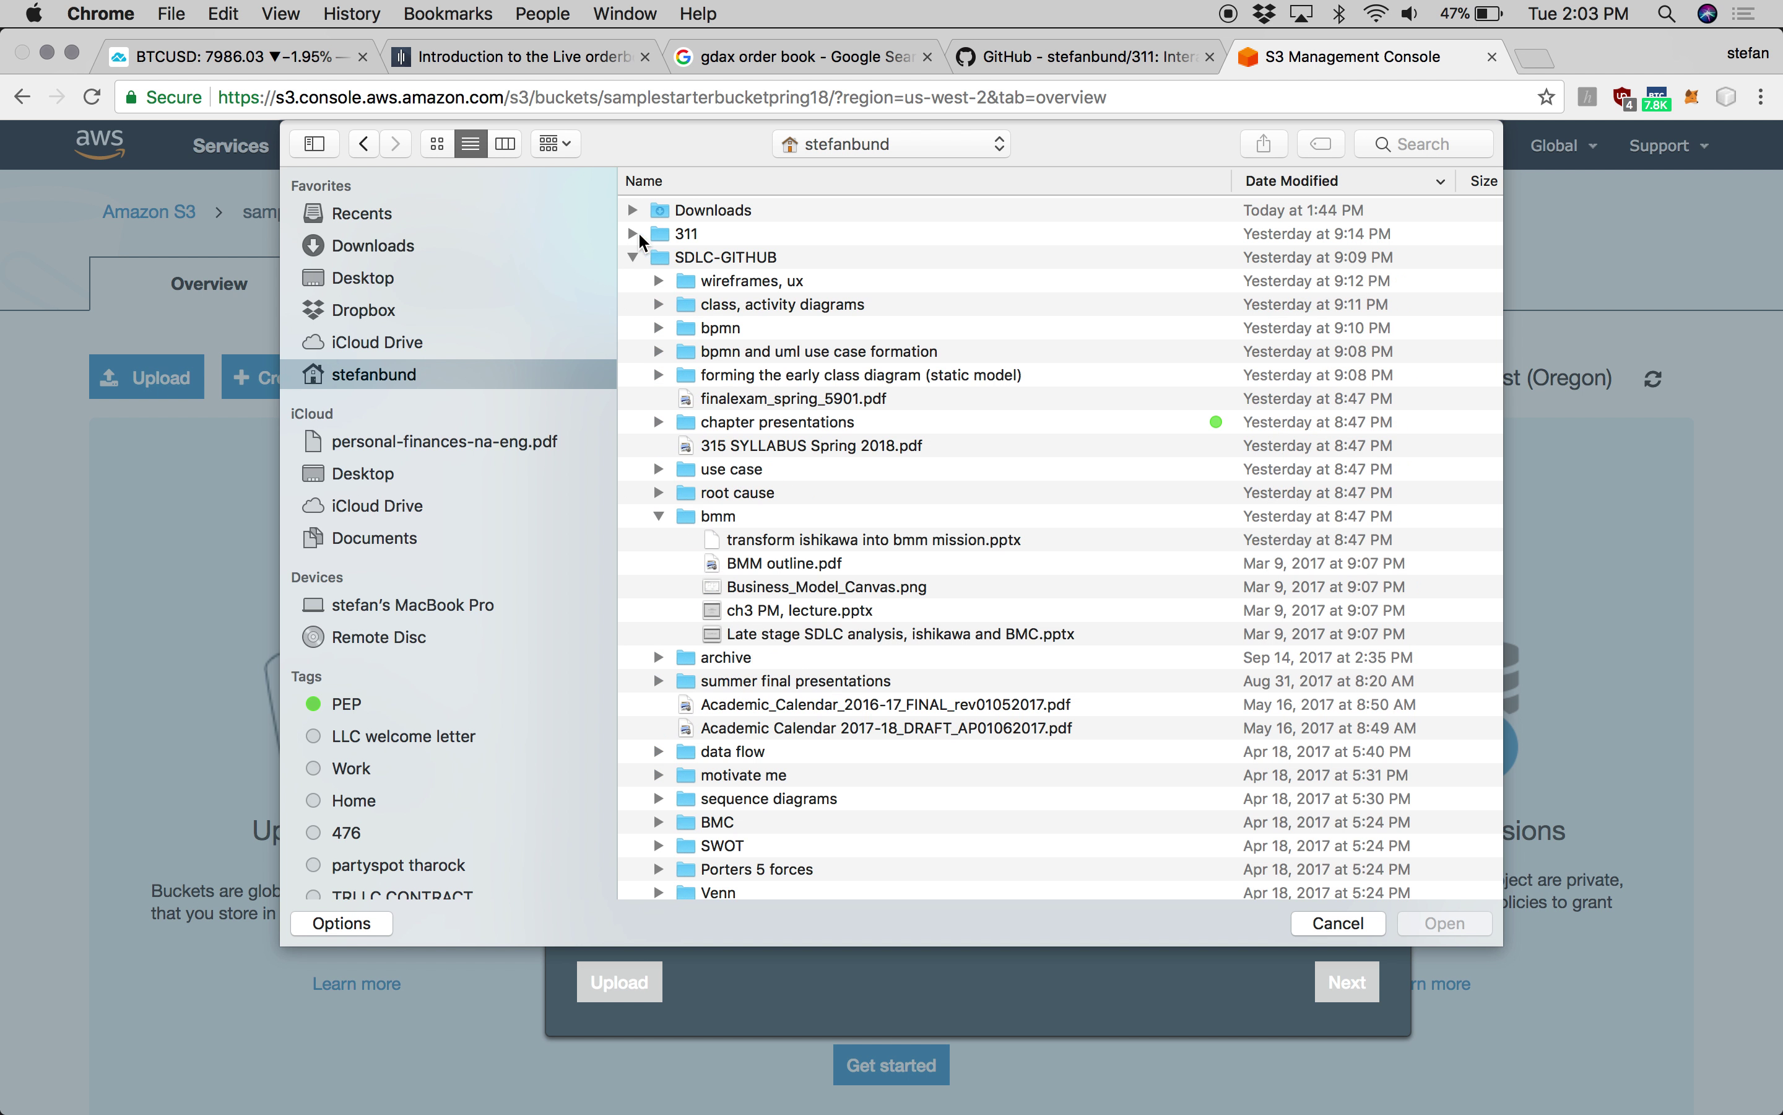
left_click(633, 233)
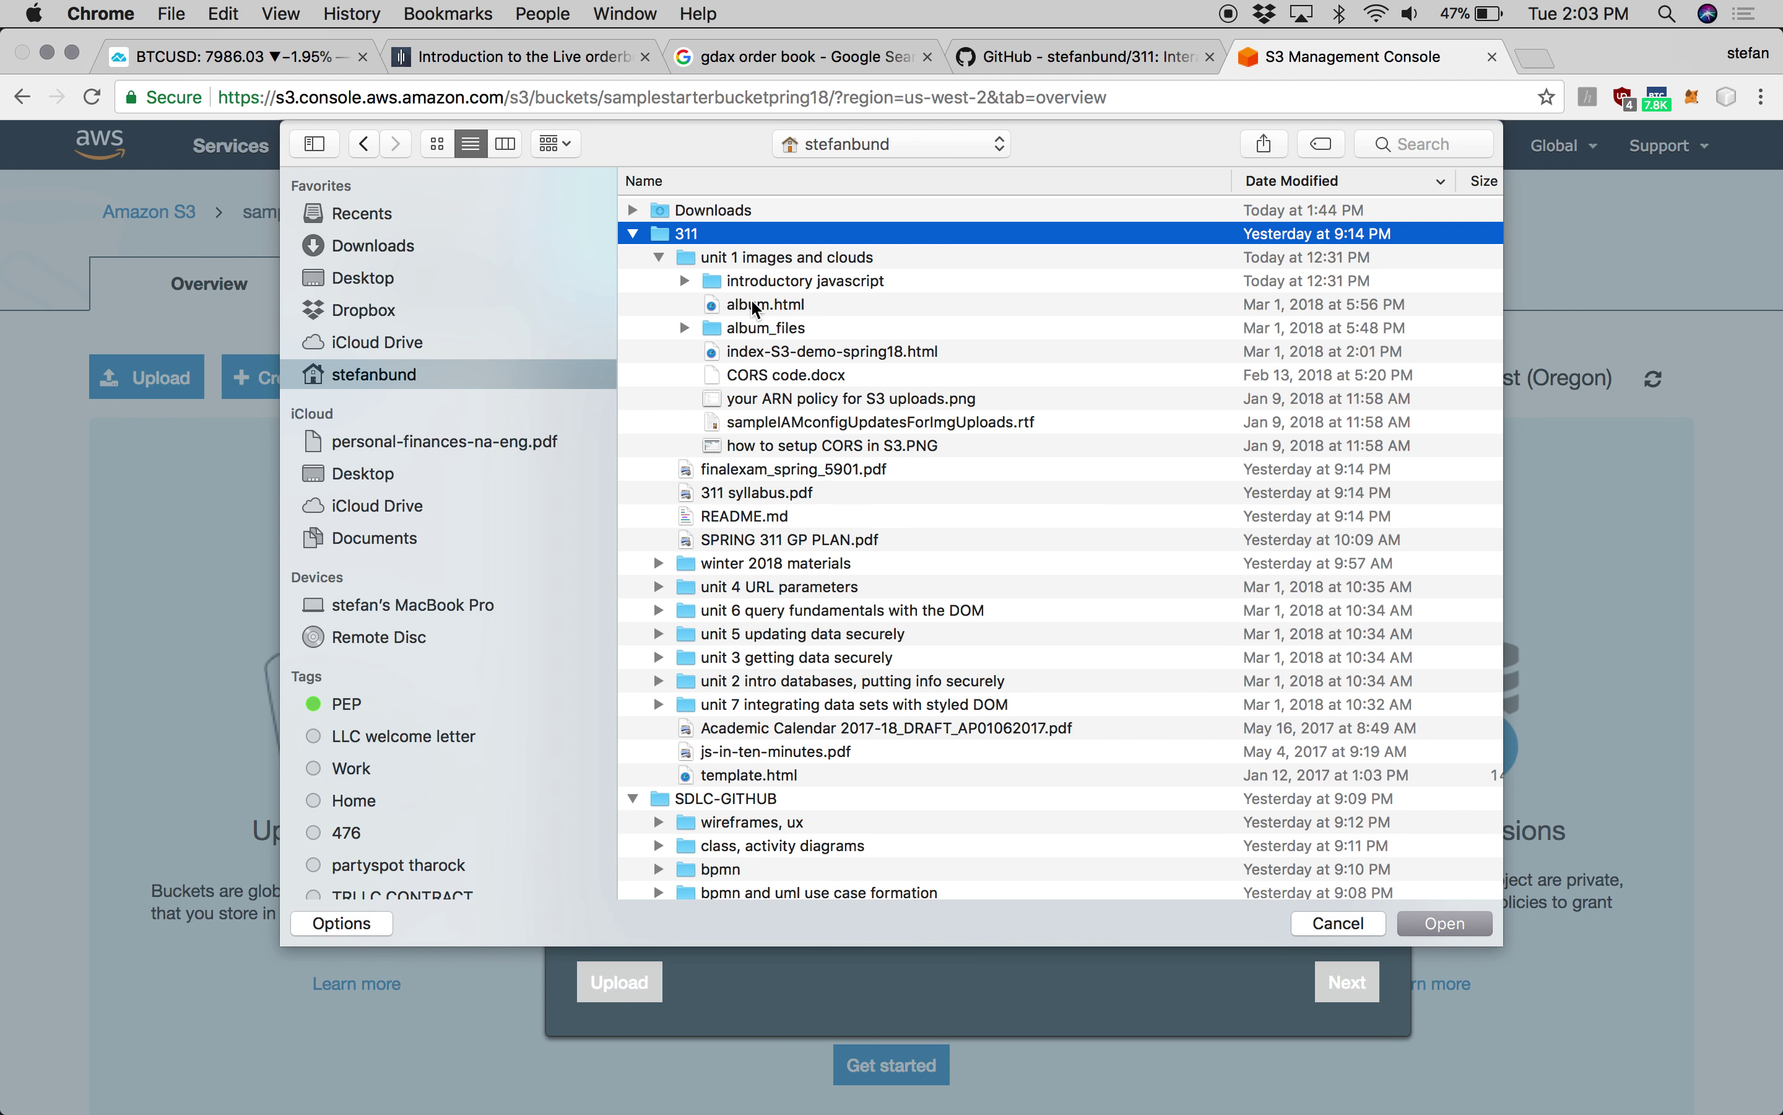
double_click(685, 255)
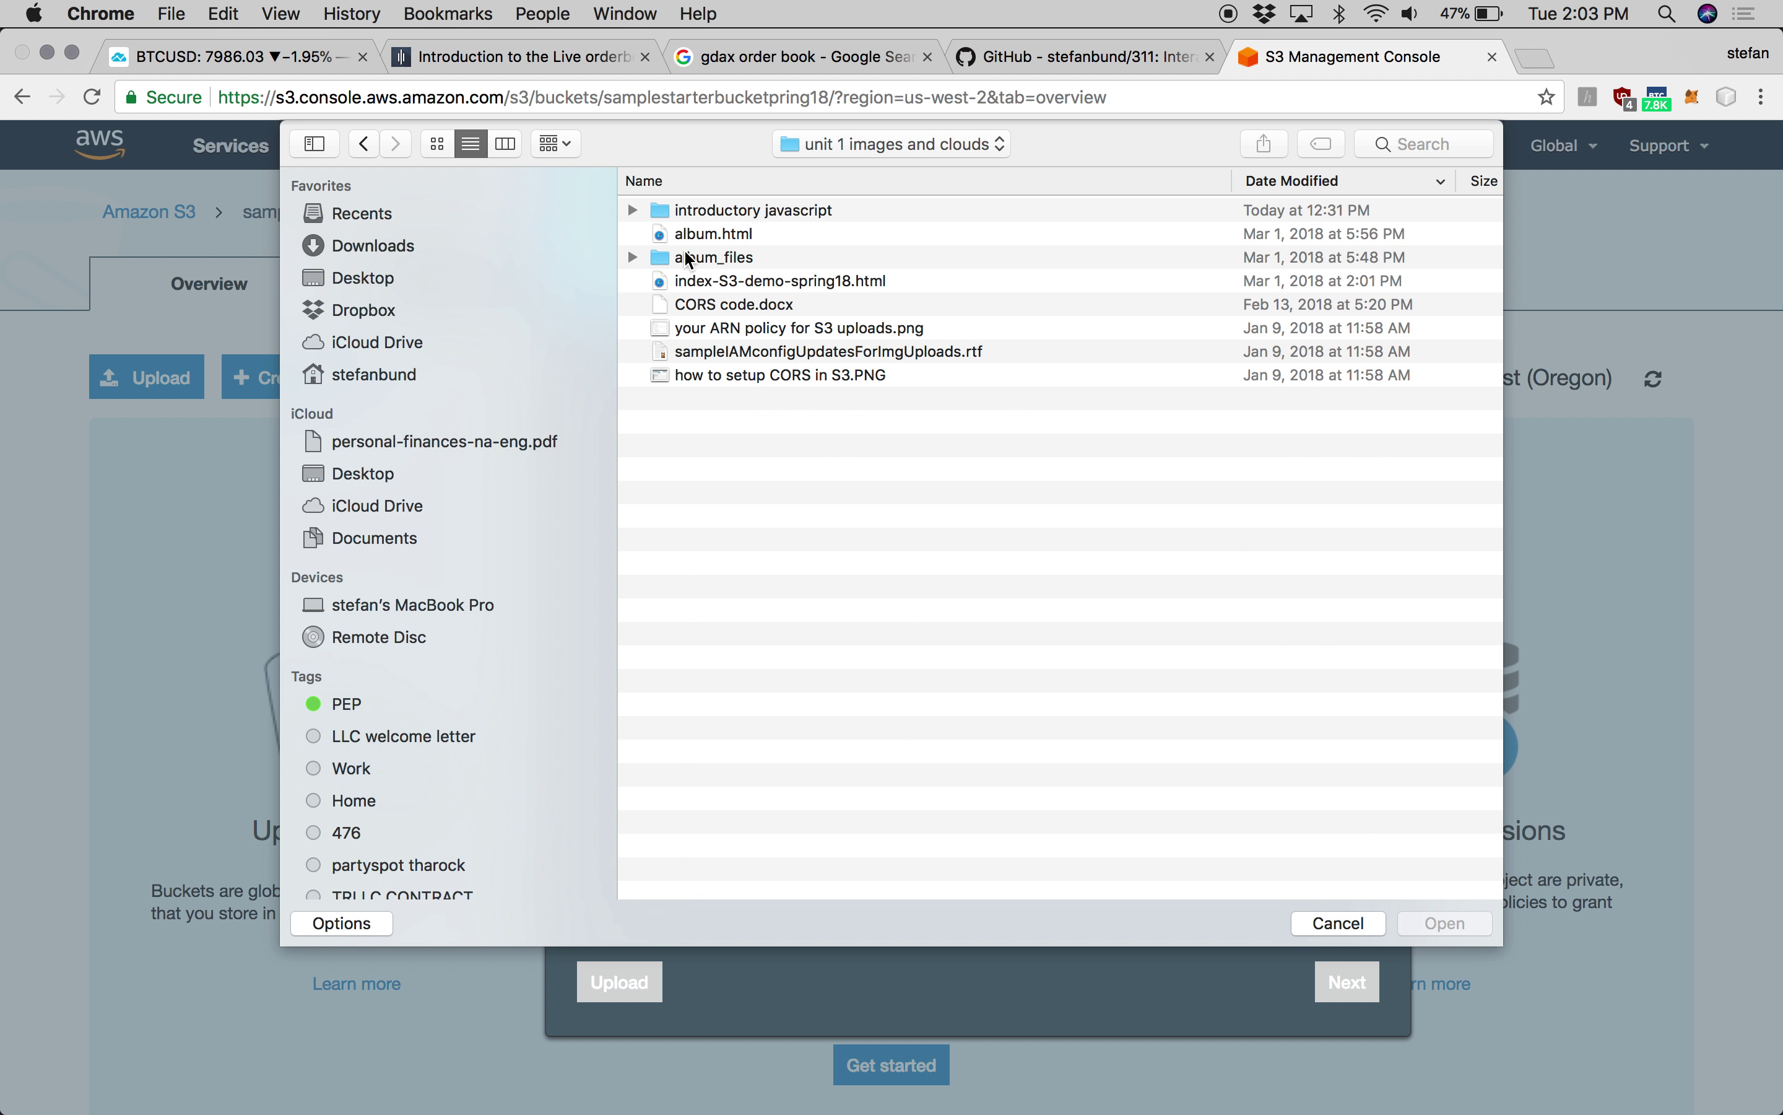
left_click(706, 213)
key("Right")
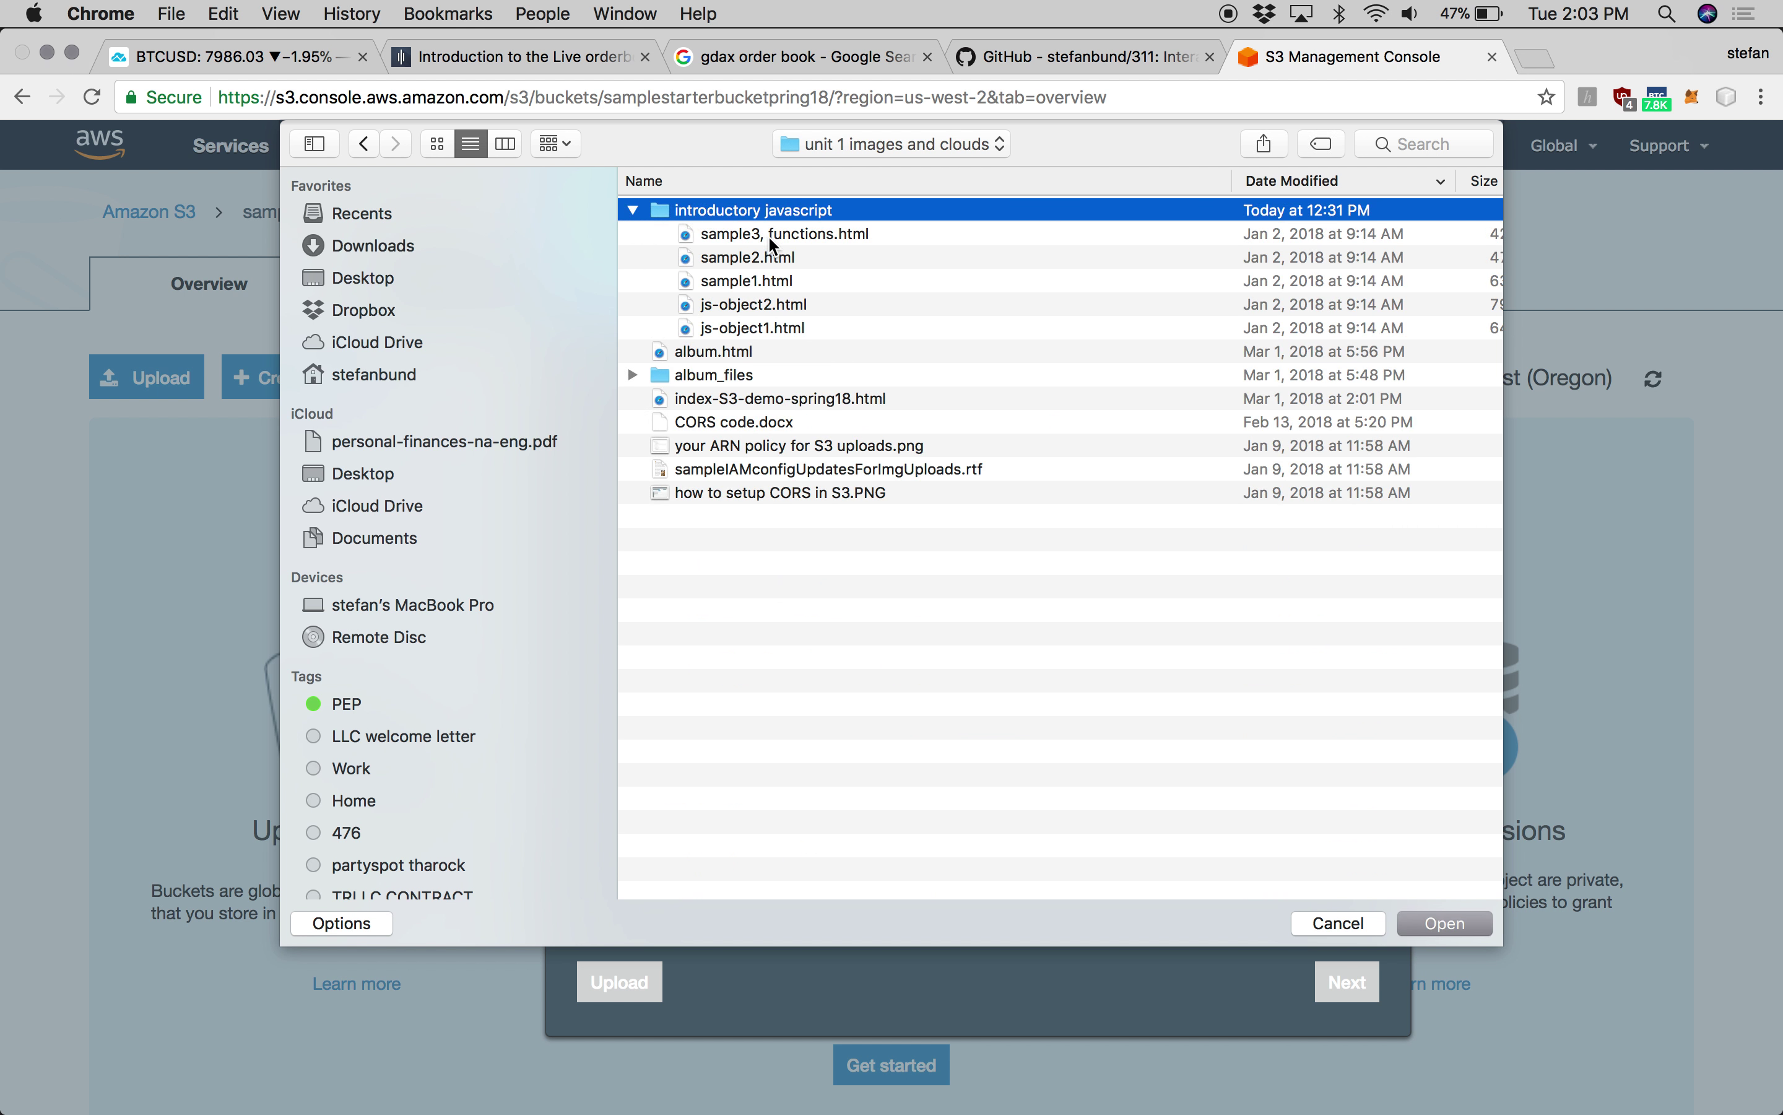
left_click(775, 283)
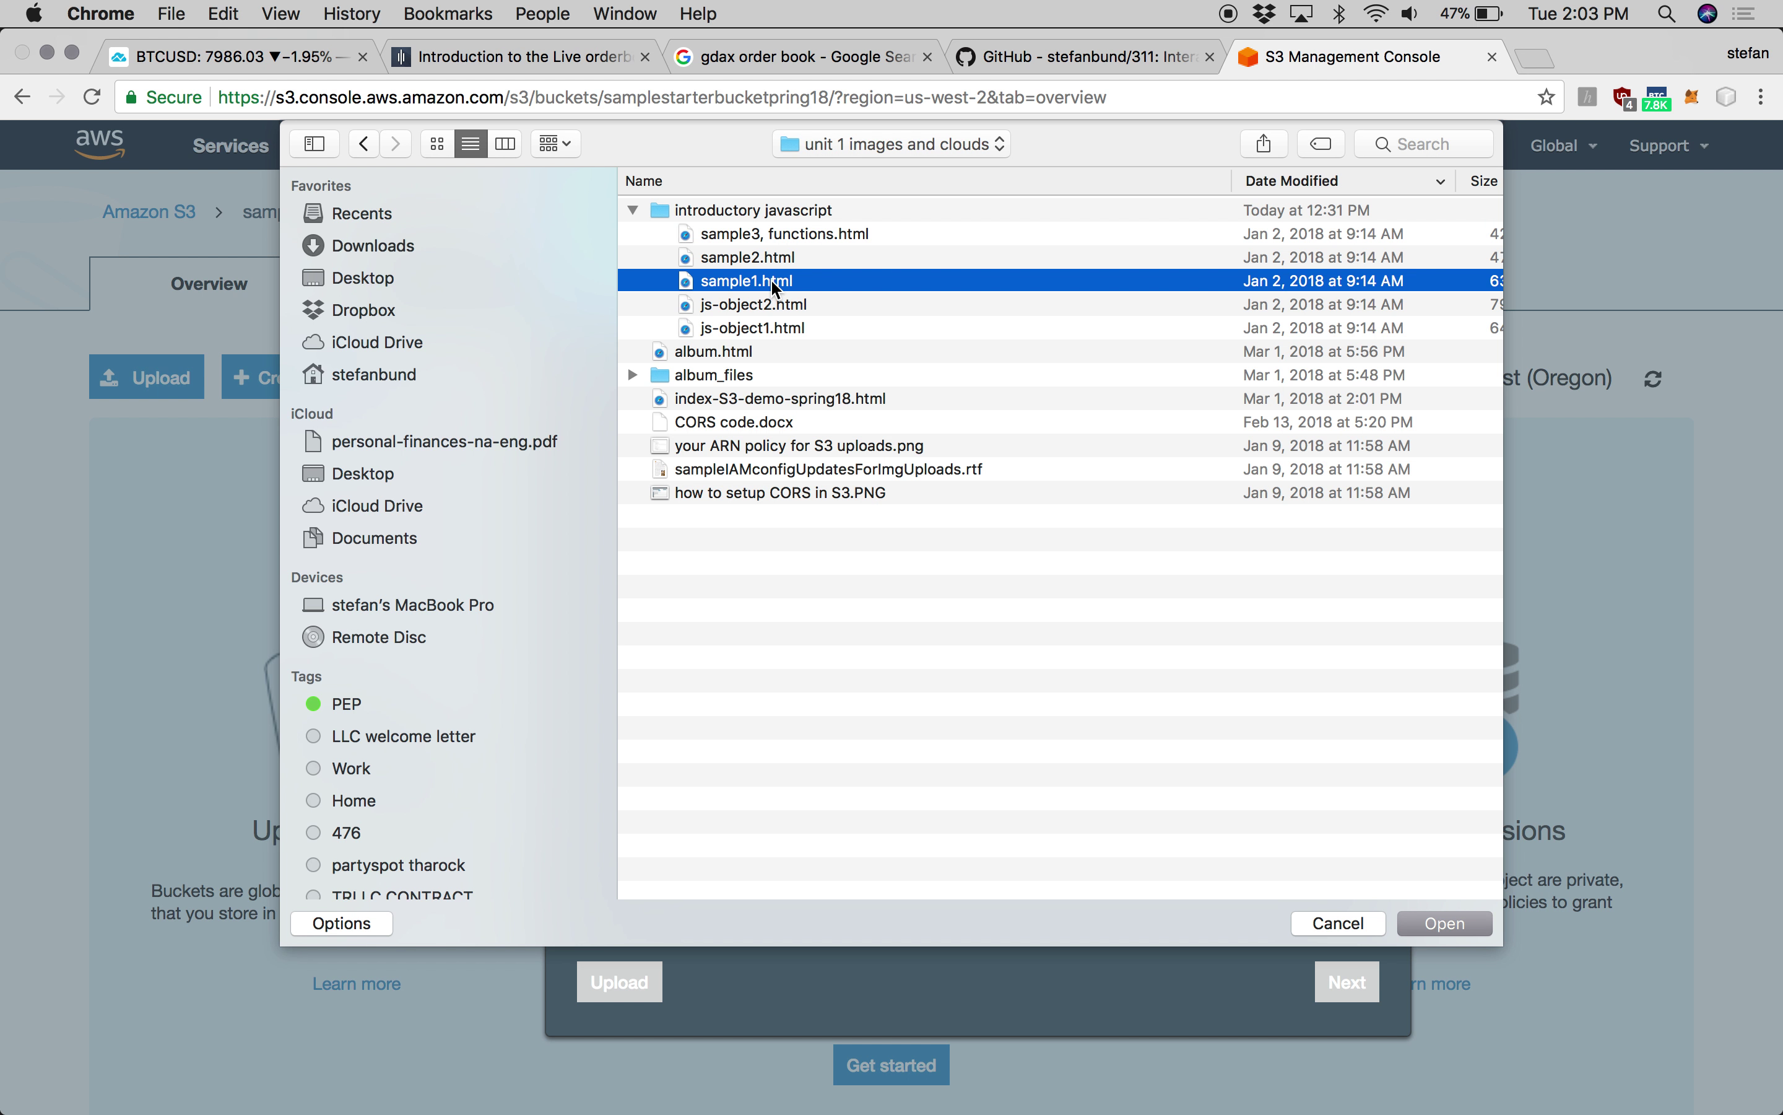
left_click(1462, 922)
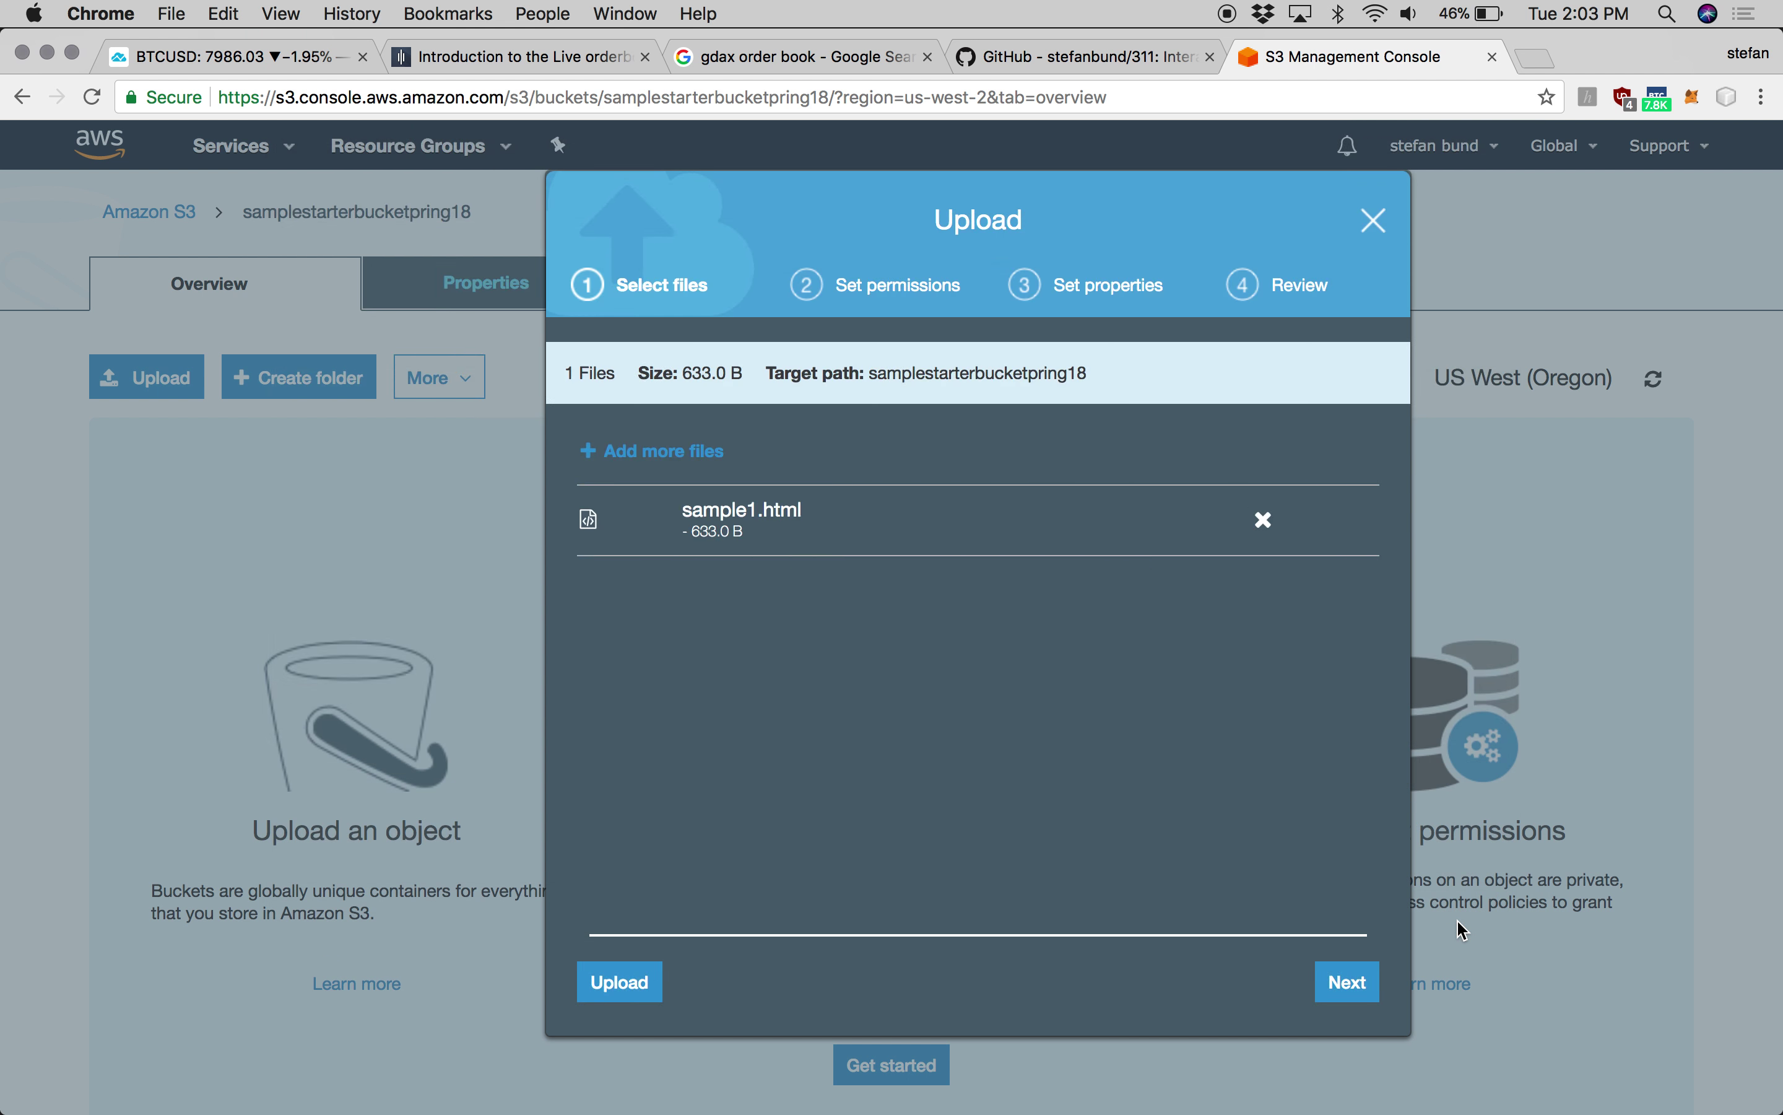
- Grant public read access to the uploaded object and proceed to the review with the default storage class and encryption
left_click(1368, 991)
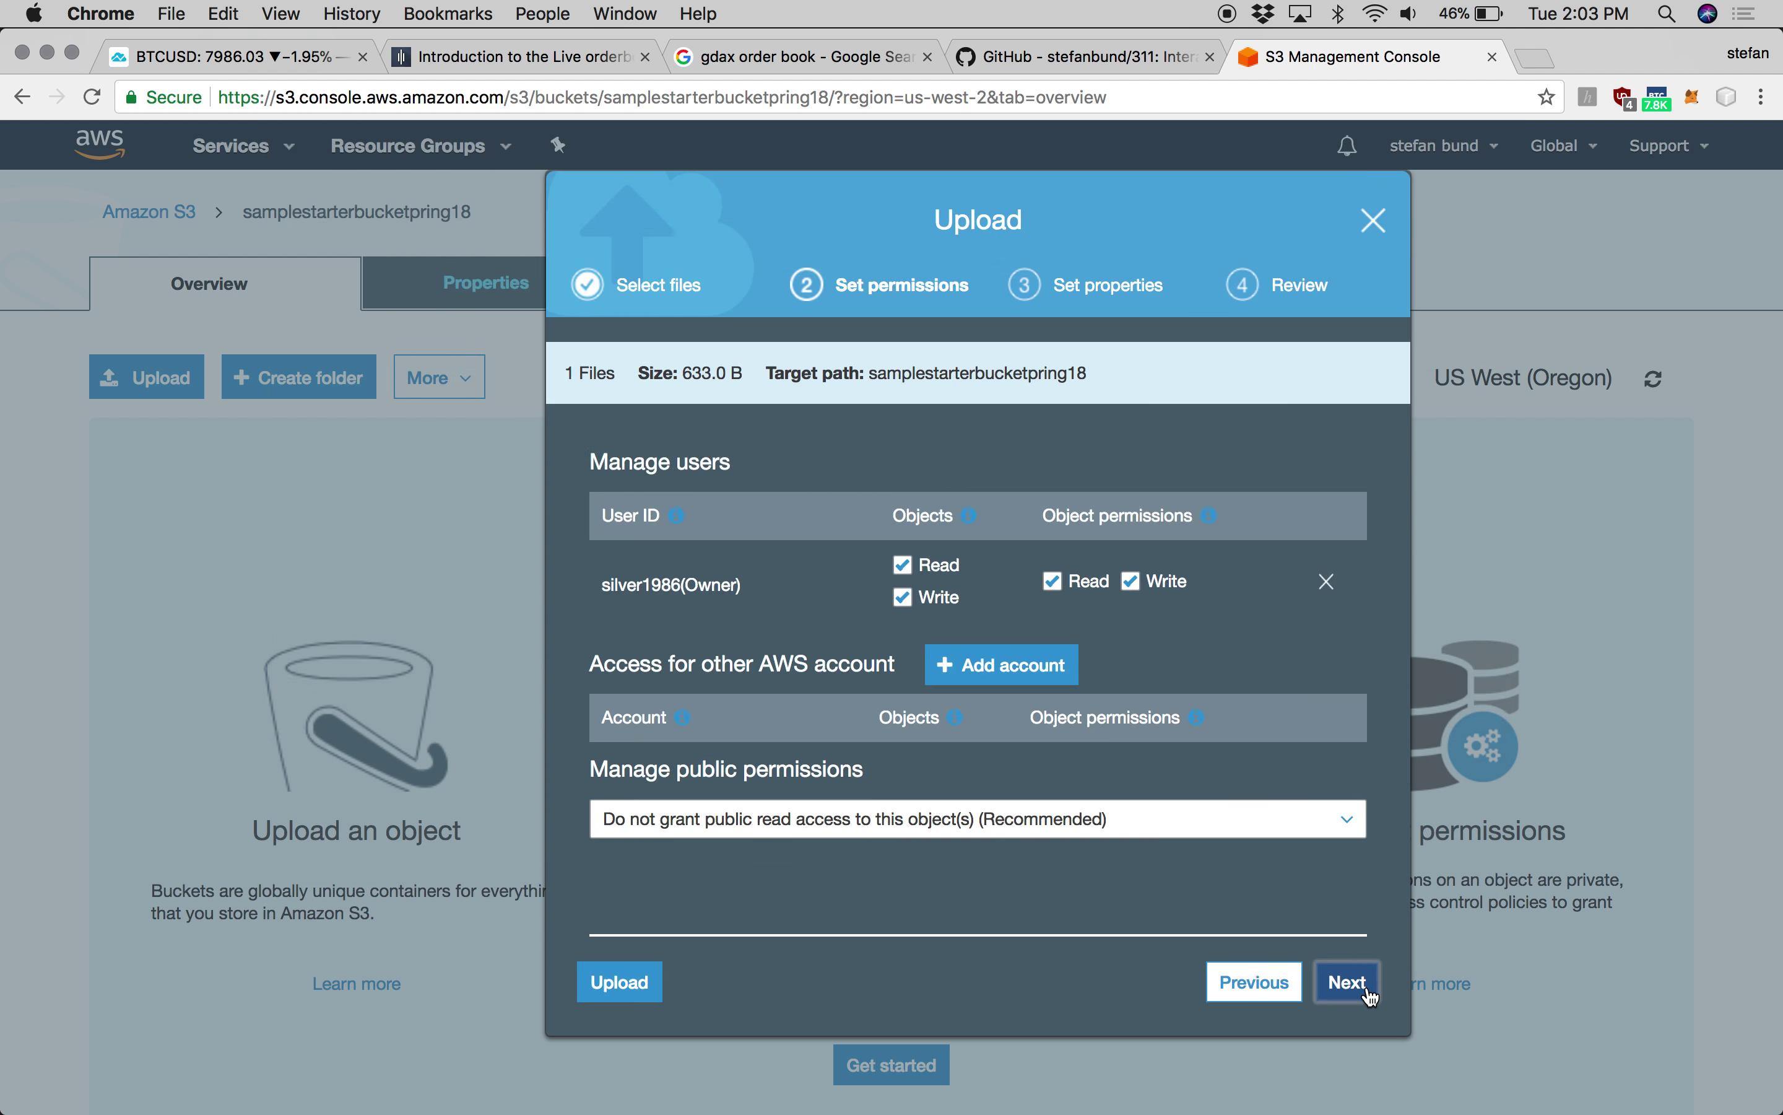
left_click(970, 824)
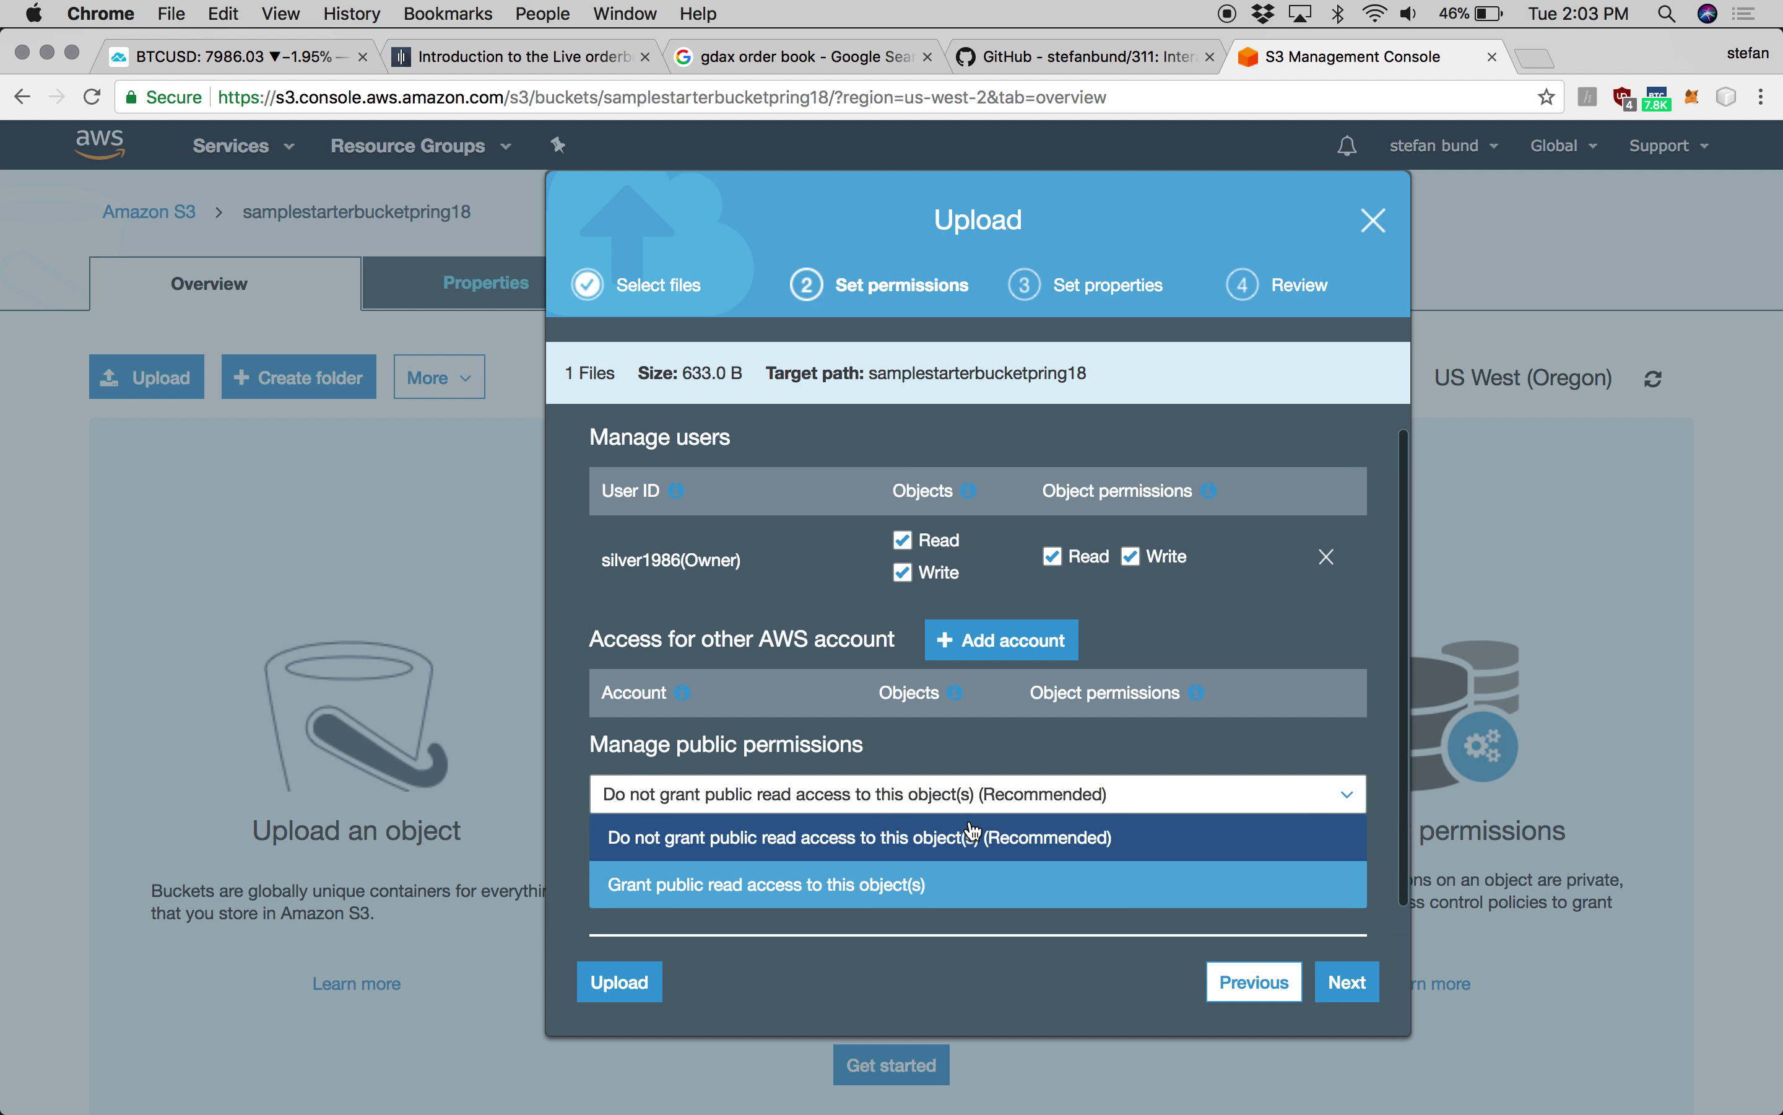
left_click(795, 885)
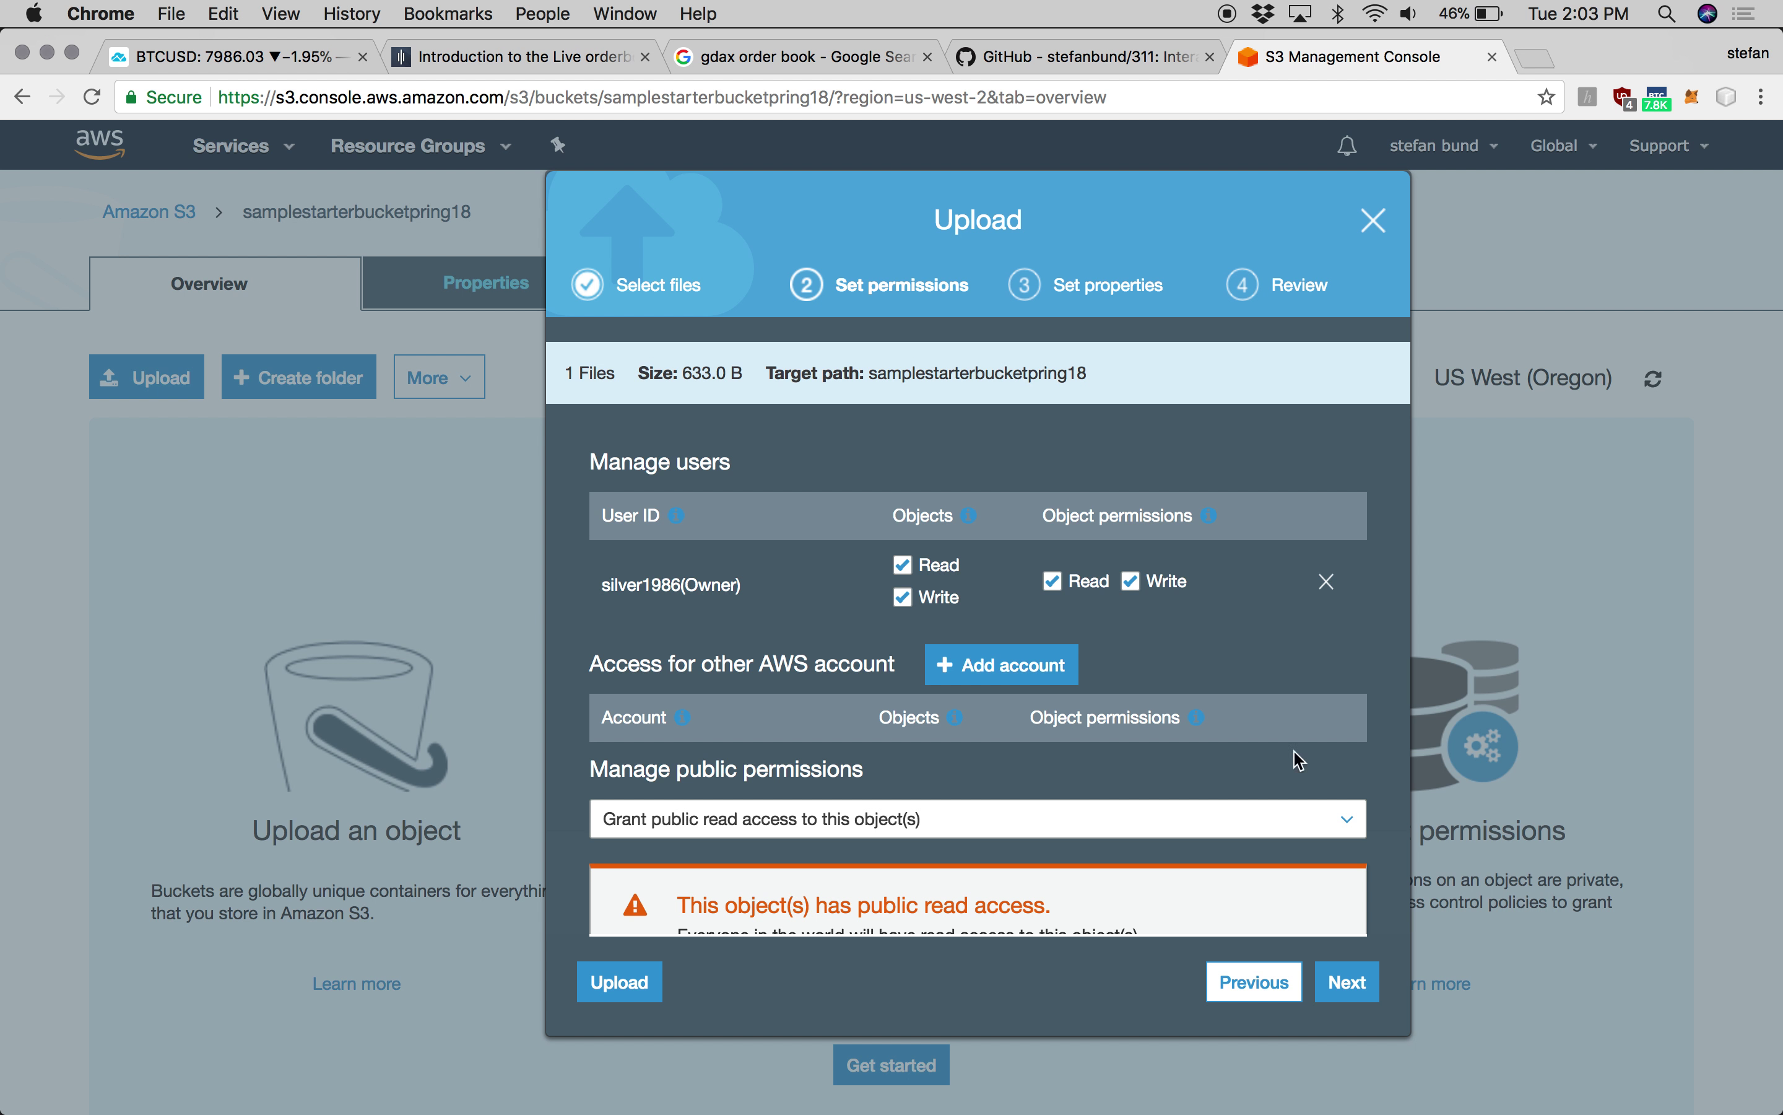
left_click(1362, 975)
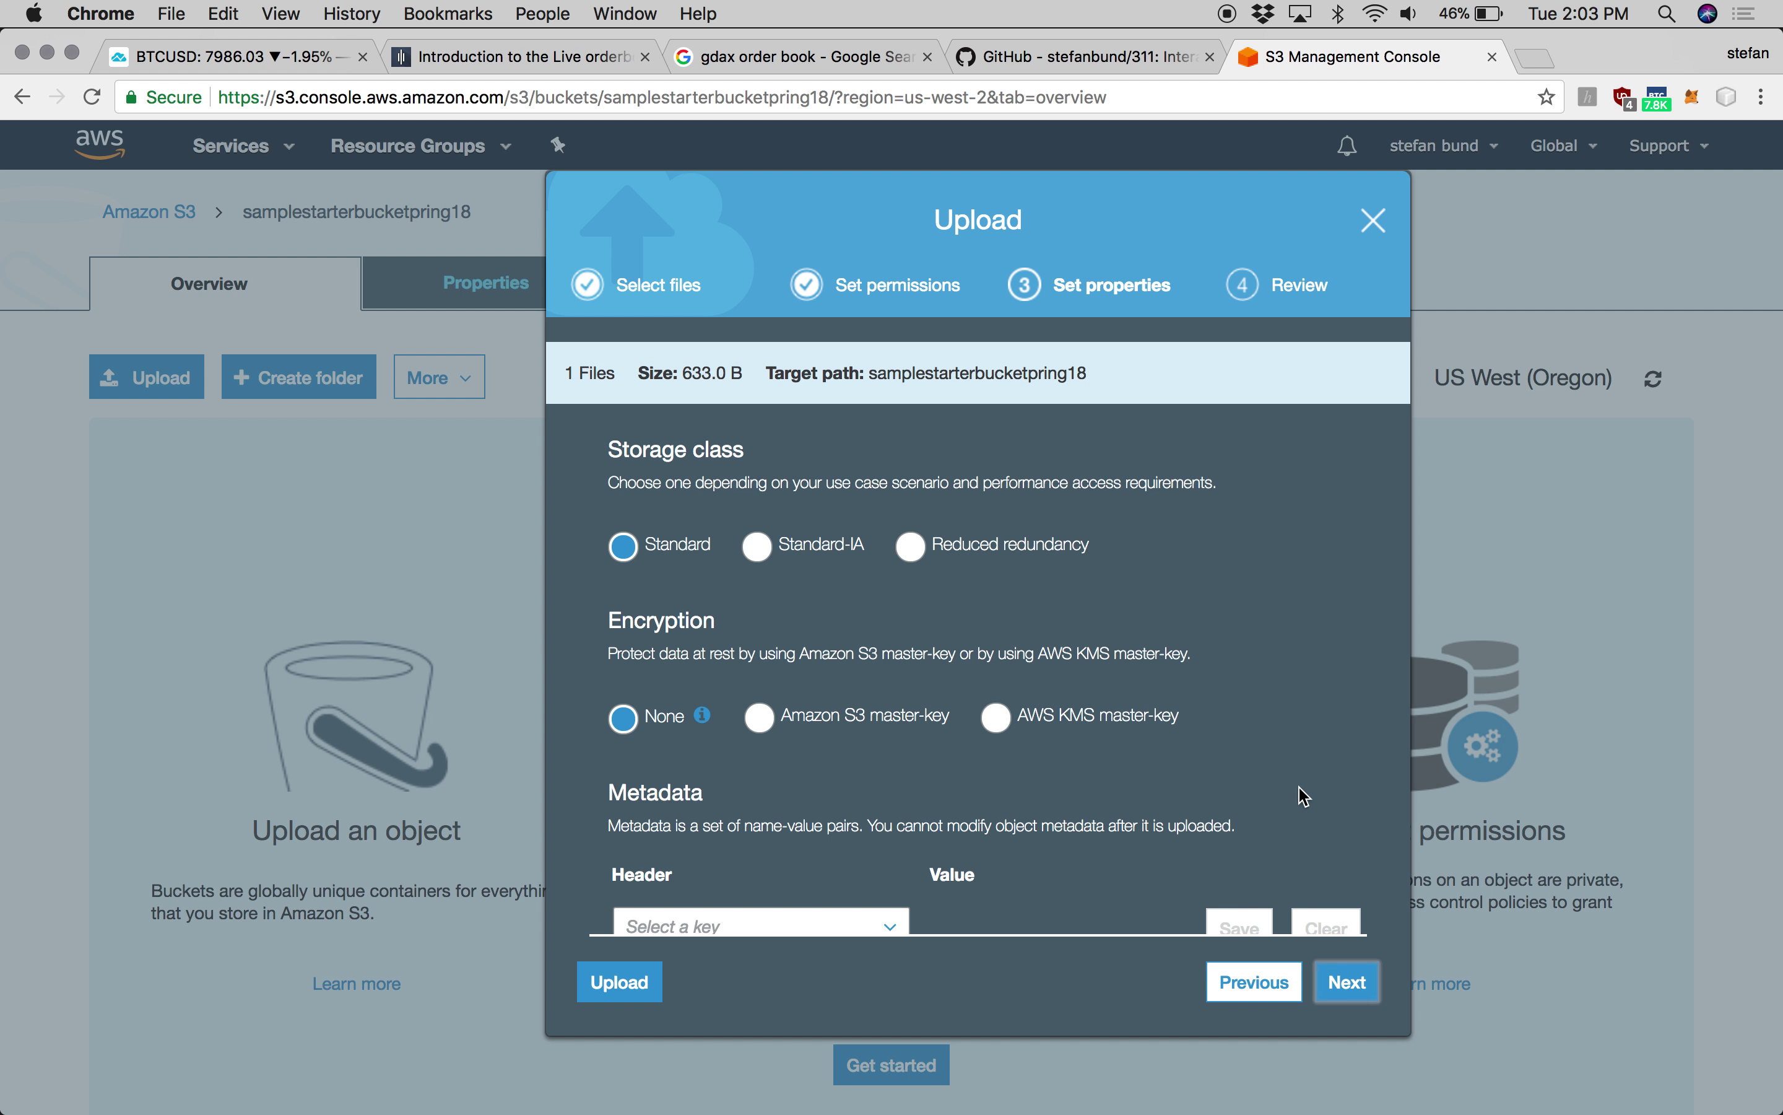
scroll(1299, 785, "down", 5)
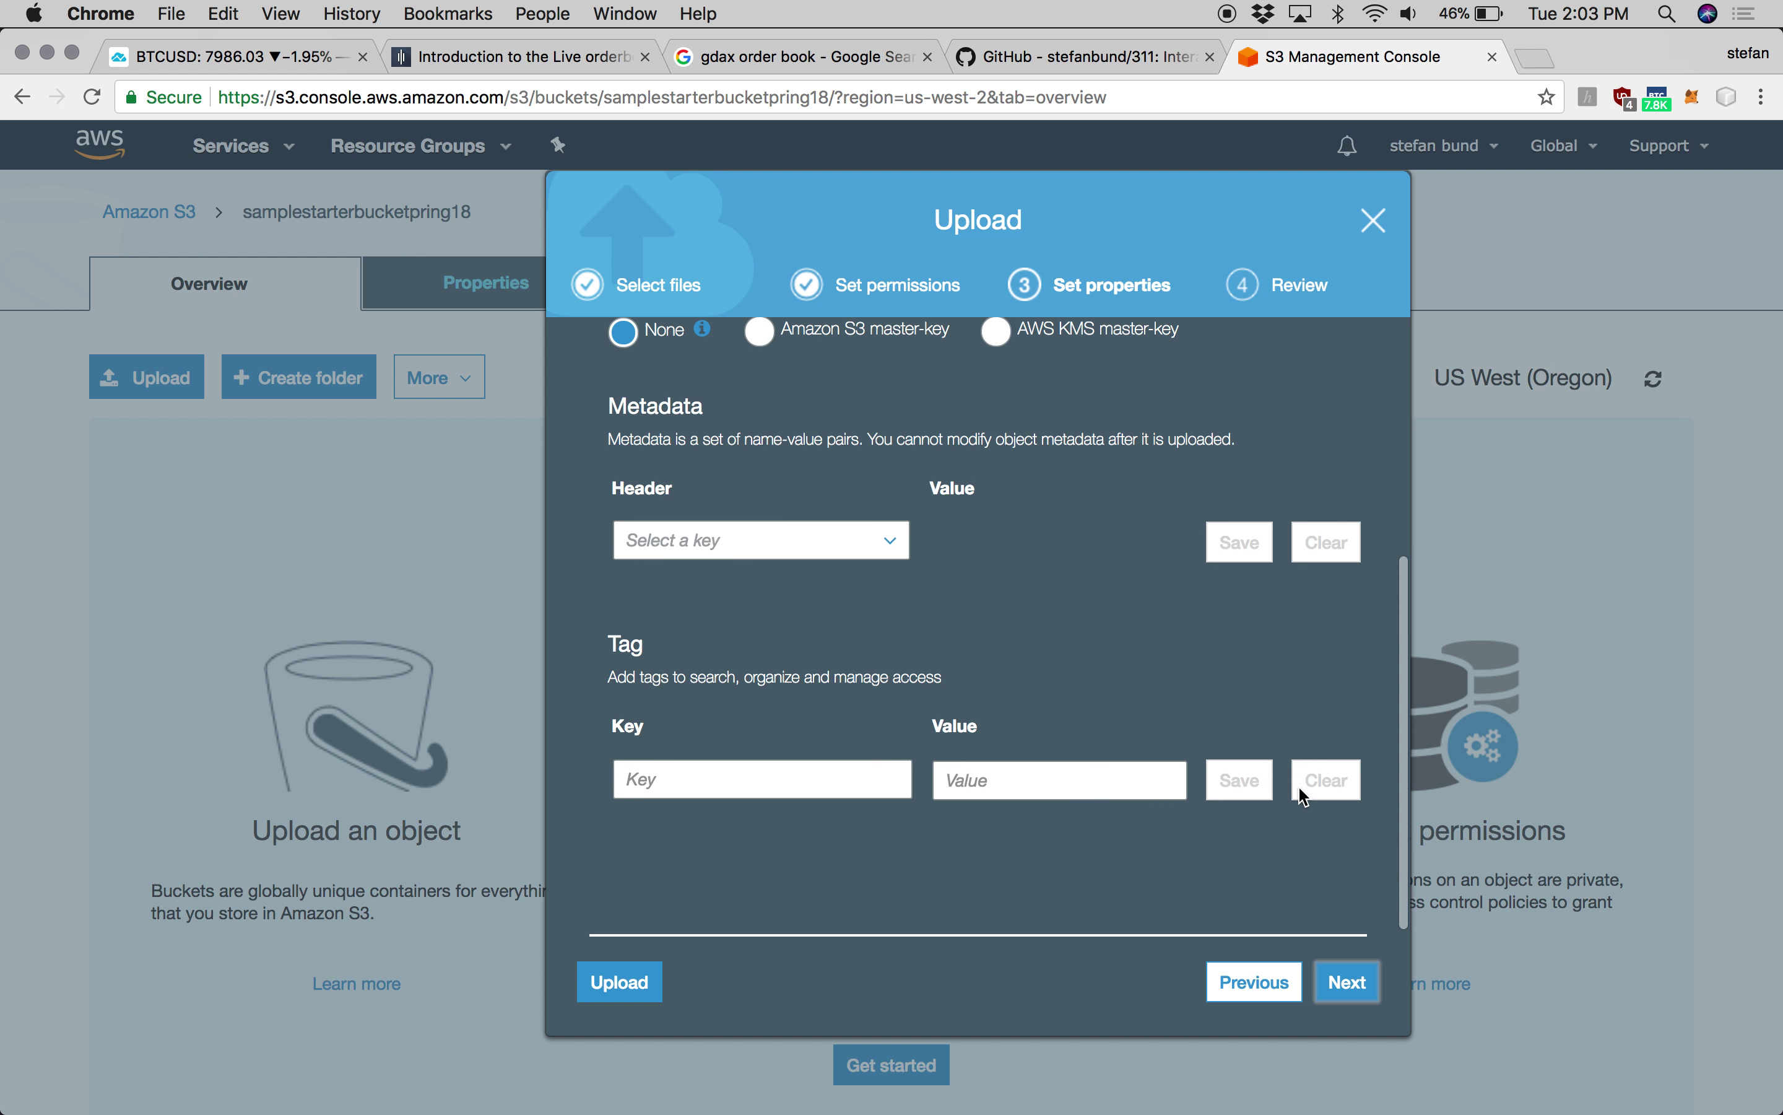
left_click(1345, 979)
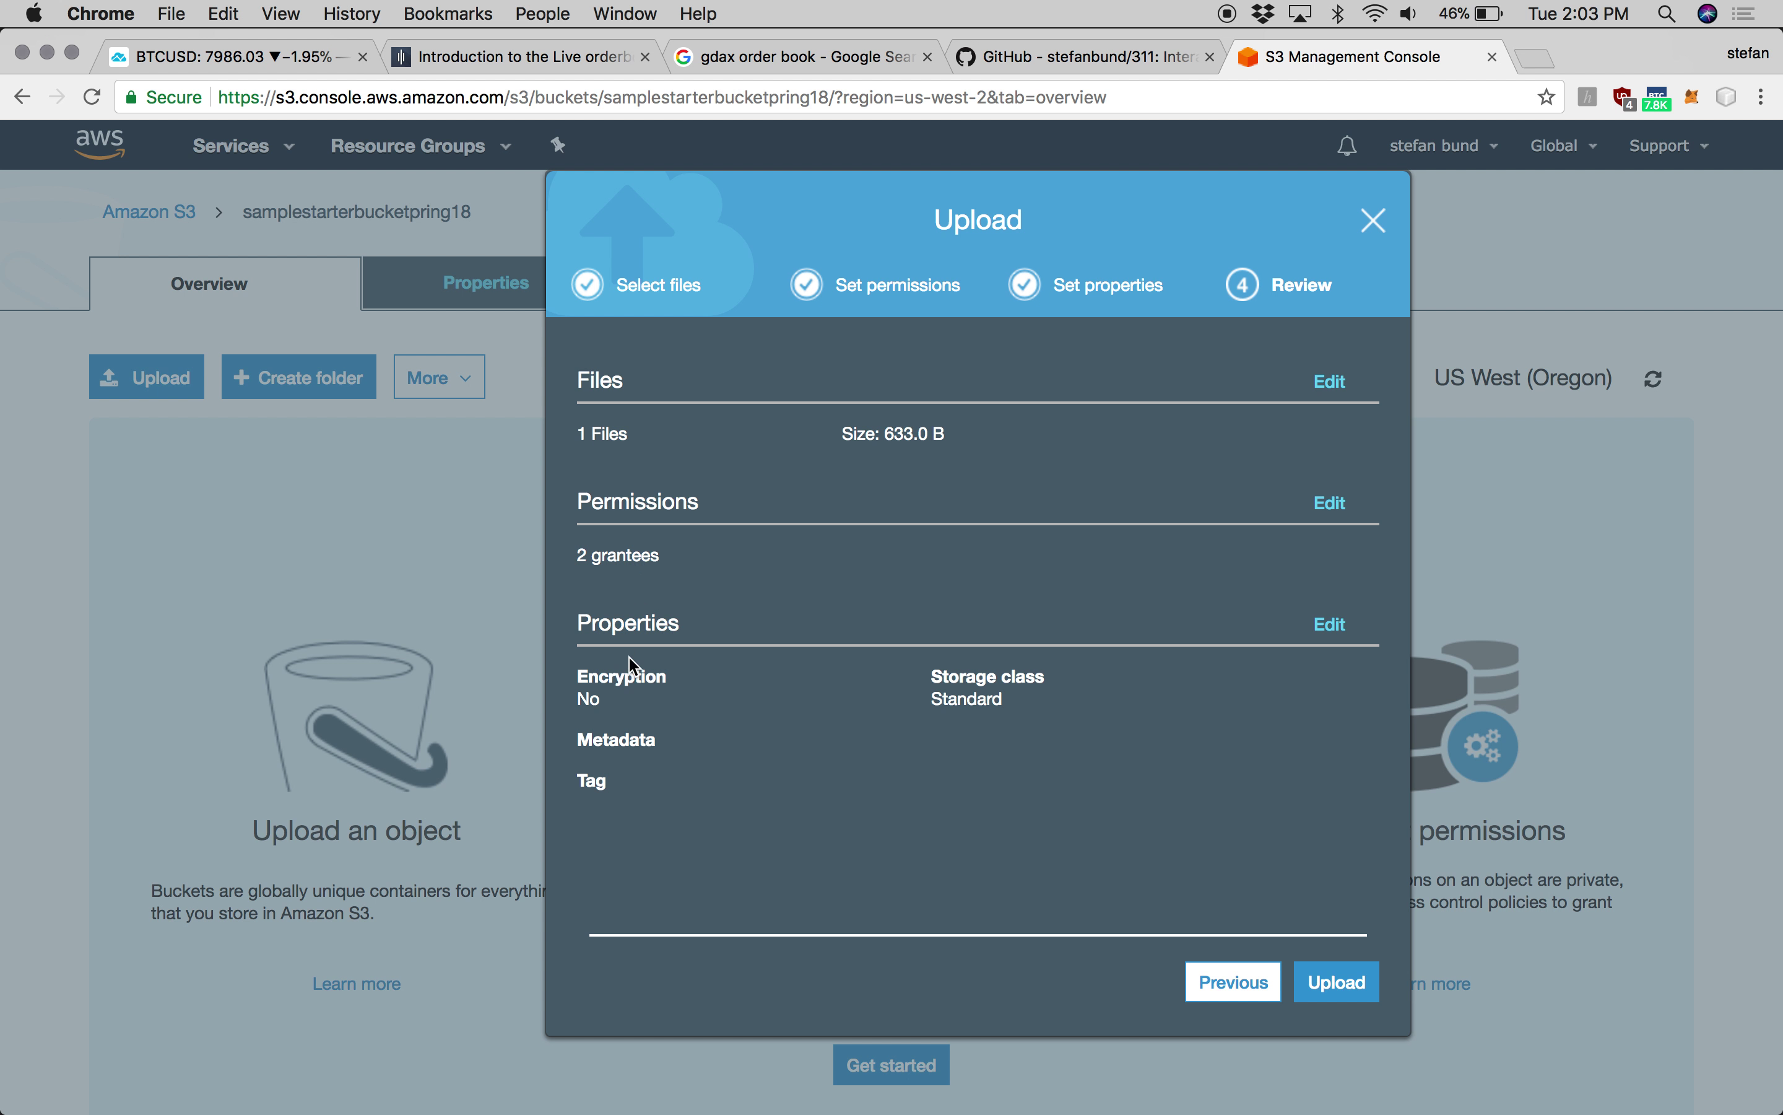
- Edit the upload's permissions to grant public read access again, keep the default properties, and upload sample1.html
left_click(1331, 507)
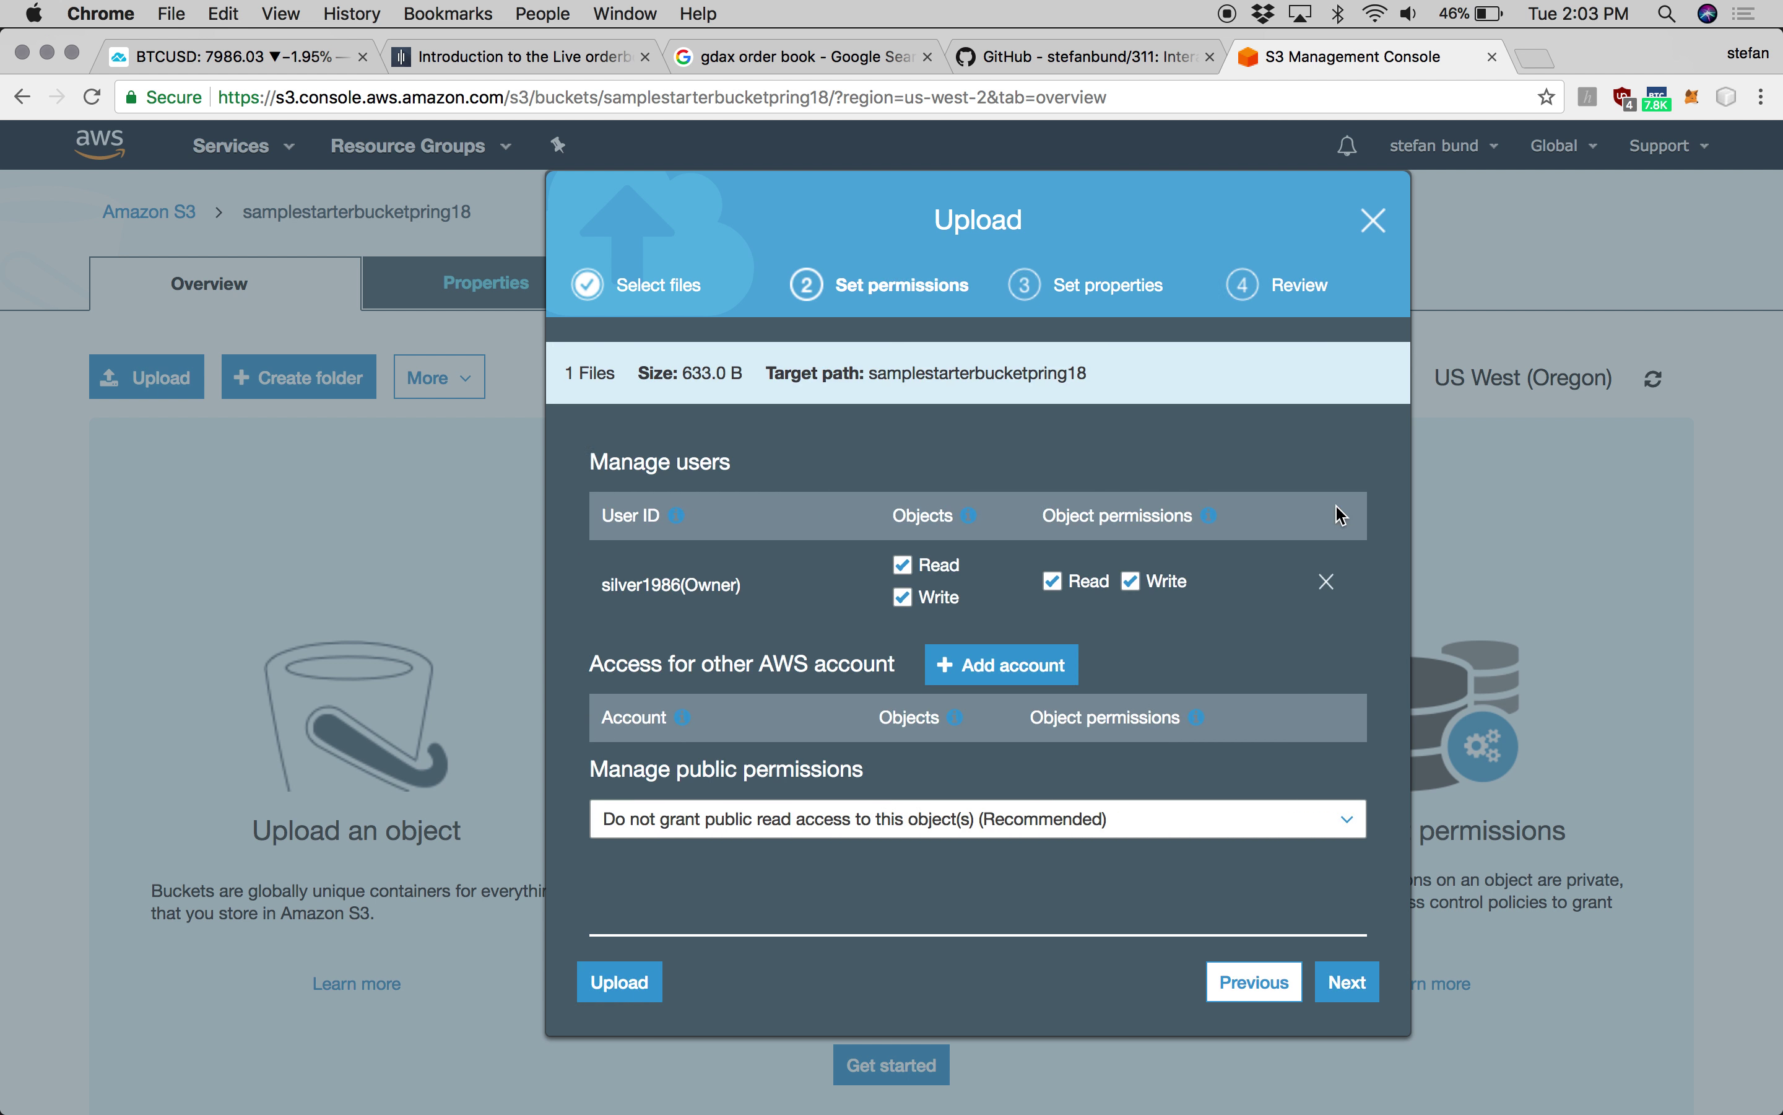
left_click(711, 839)
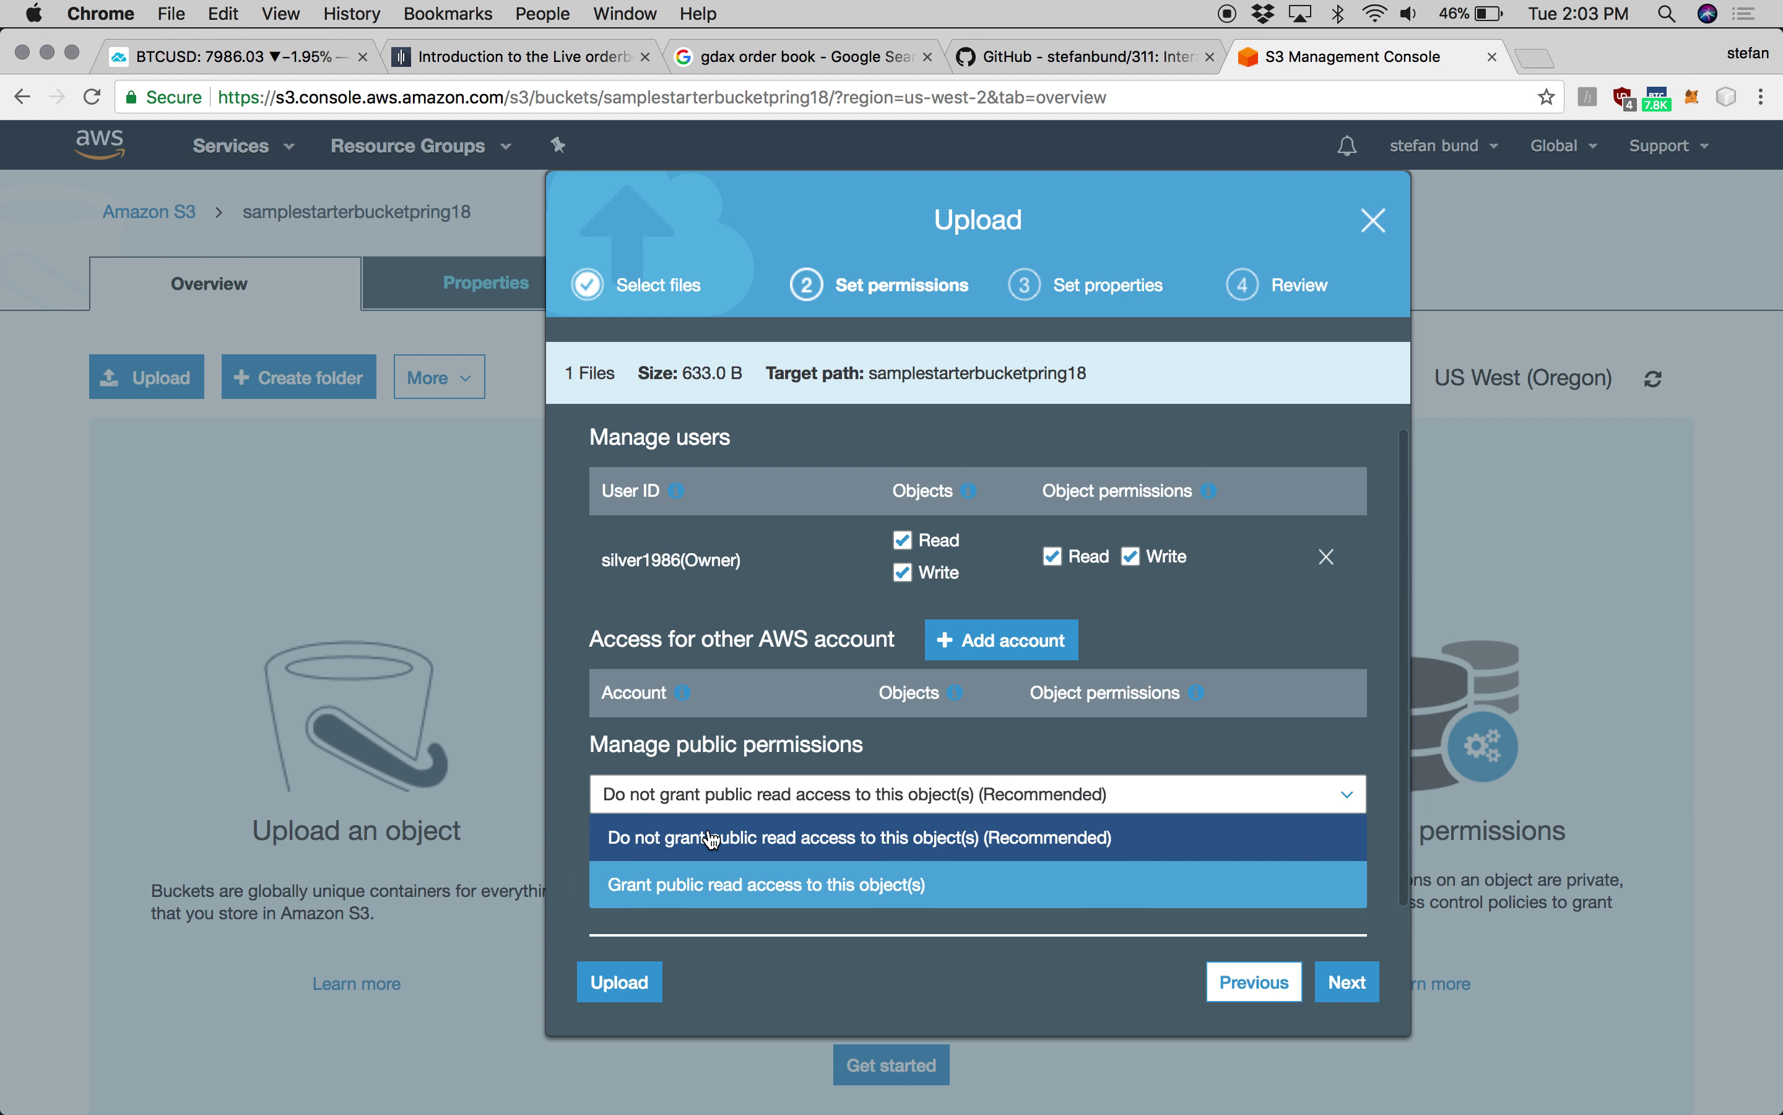
left_click(690, 889)
left_click(1364, 984)
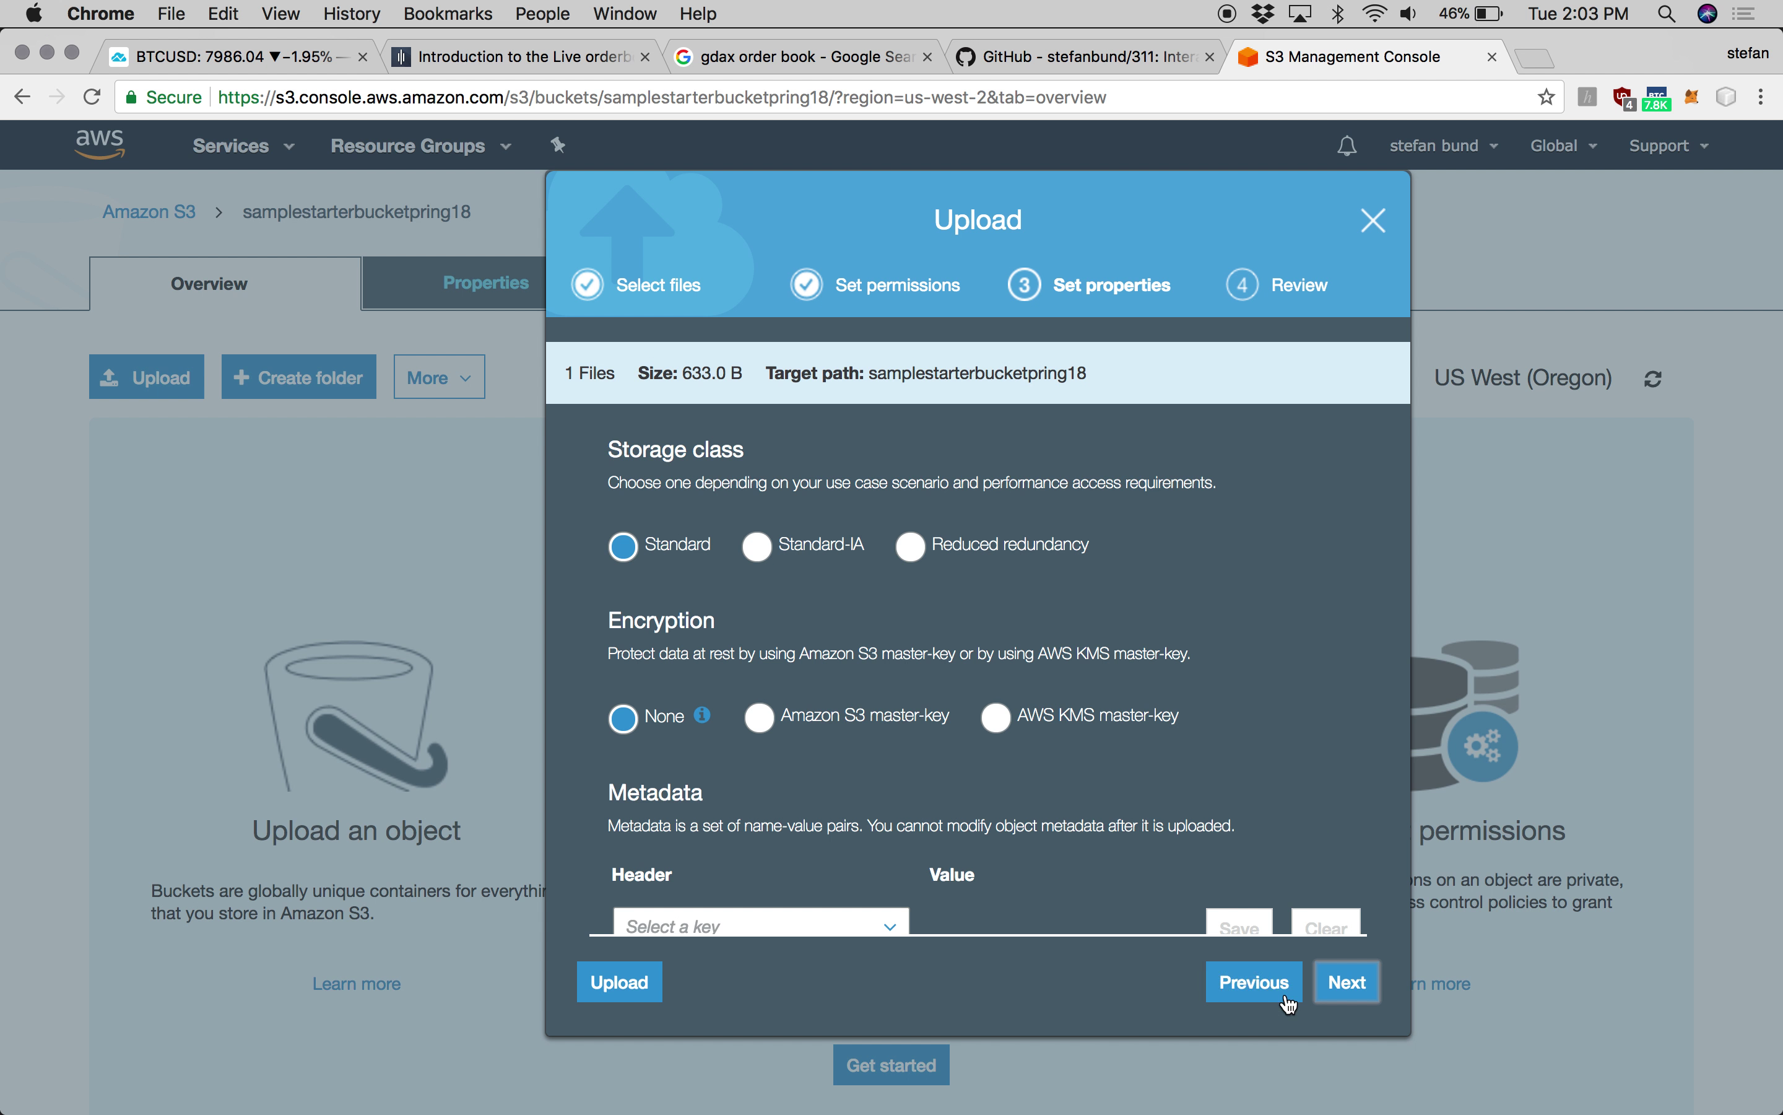
left_click(1360, 996)
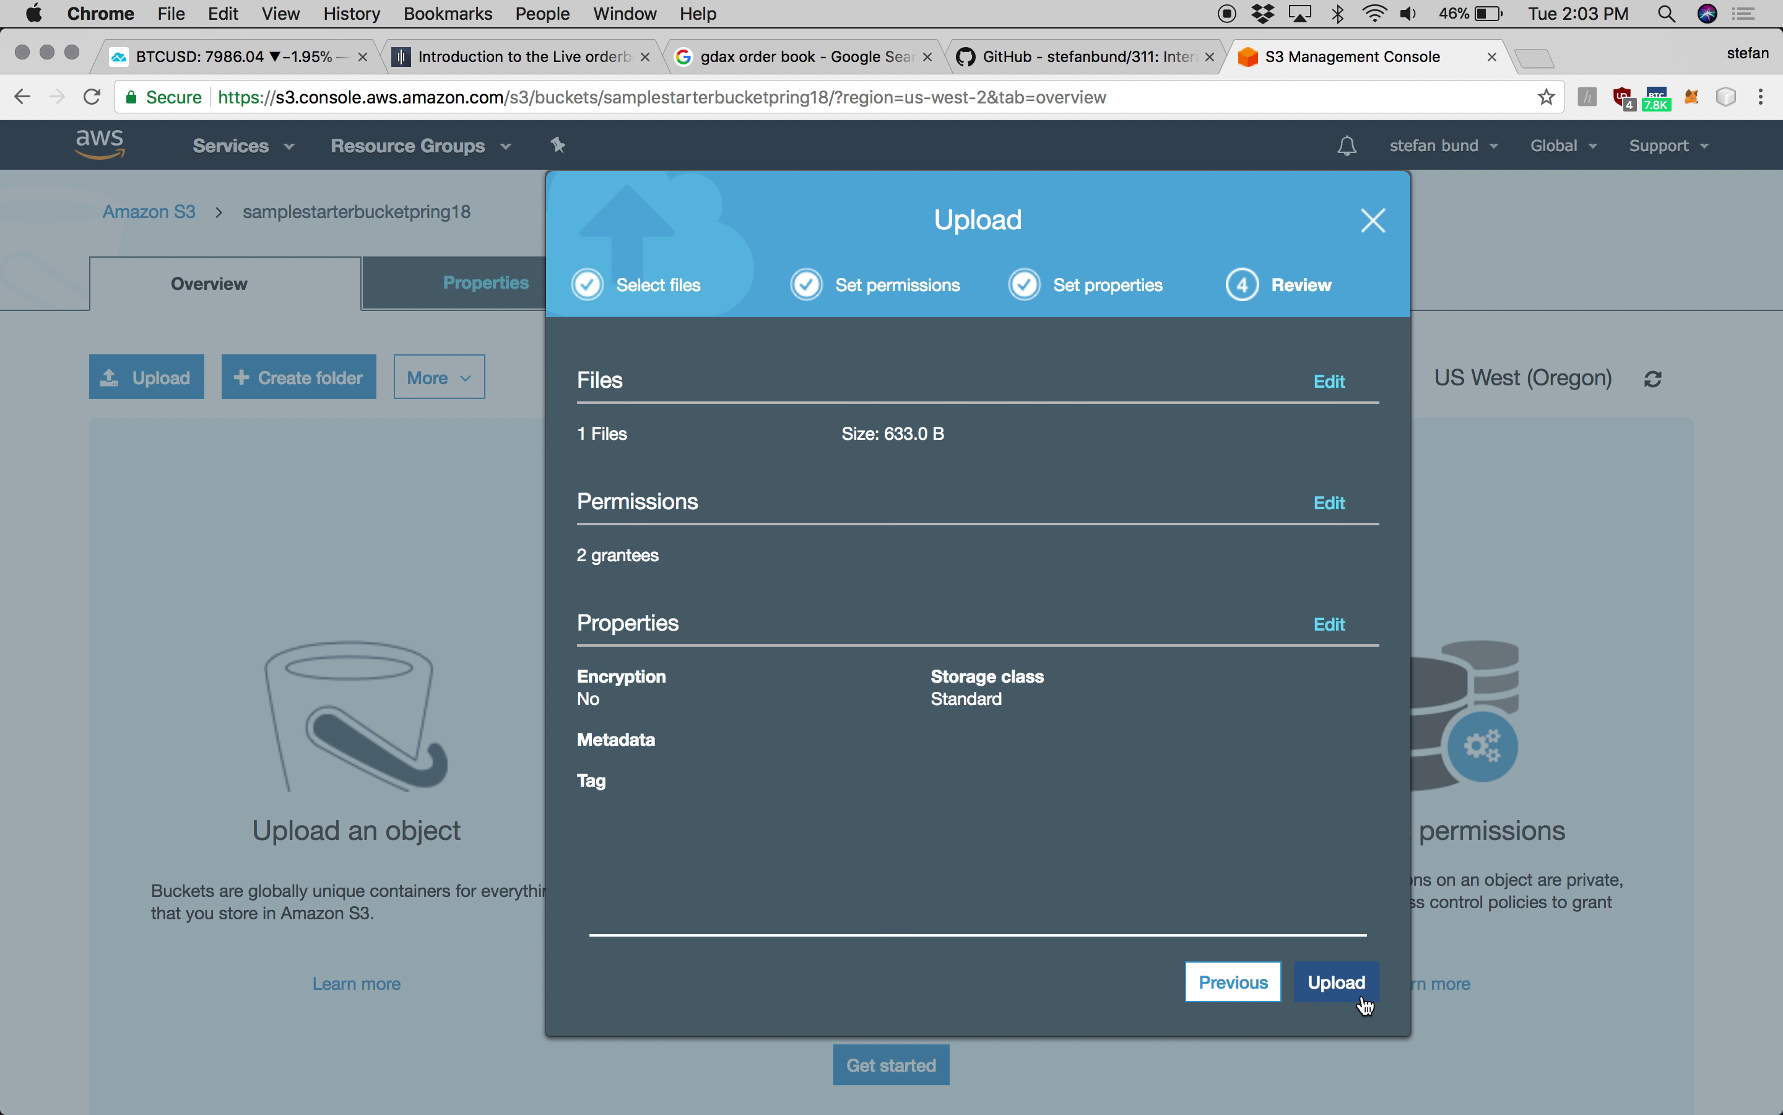
left_click(1337, 983)
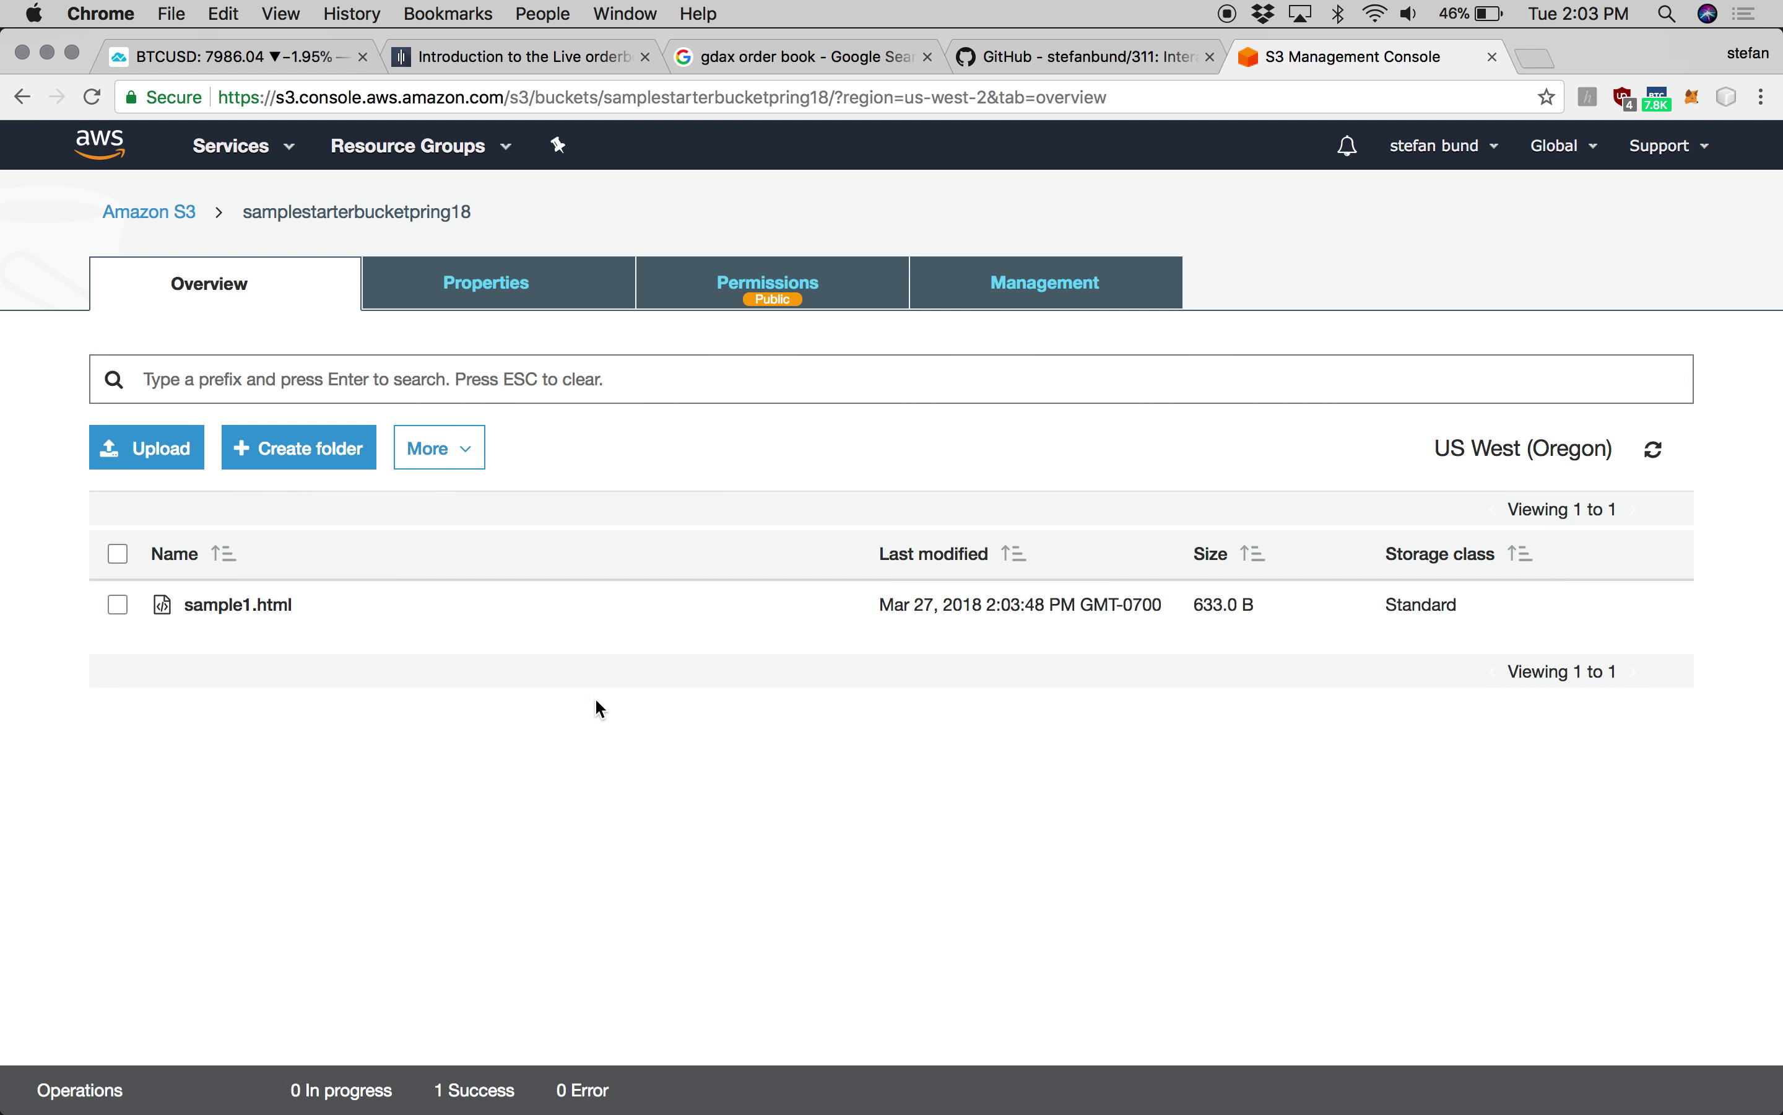
- Open the object link of sample1.html in a new browser tab and enlarge the page for viewing
left_click(361, 609)
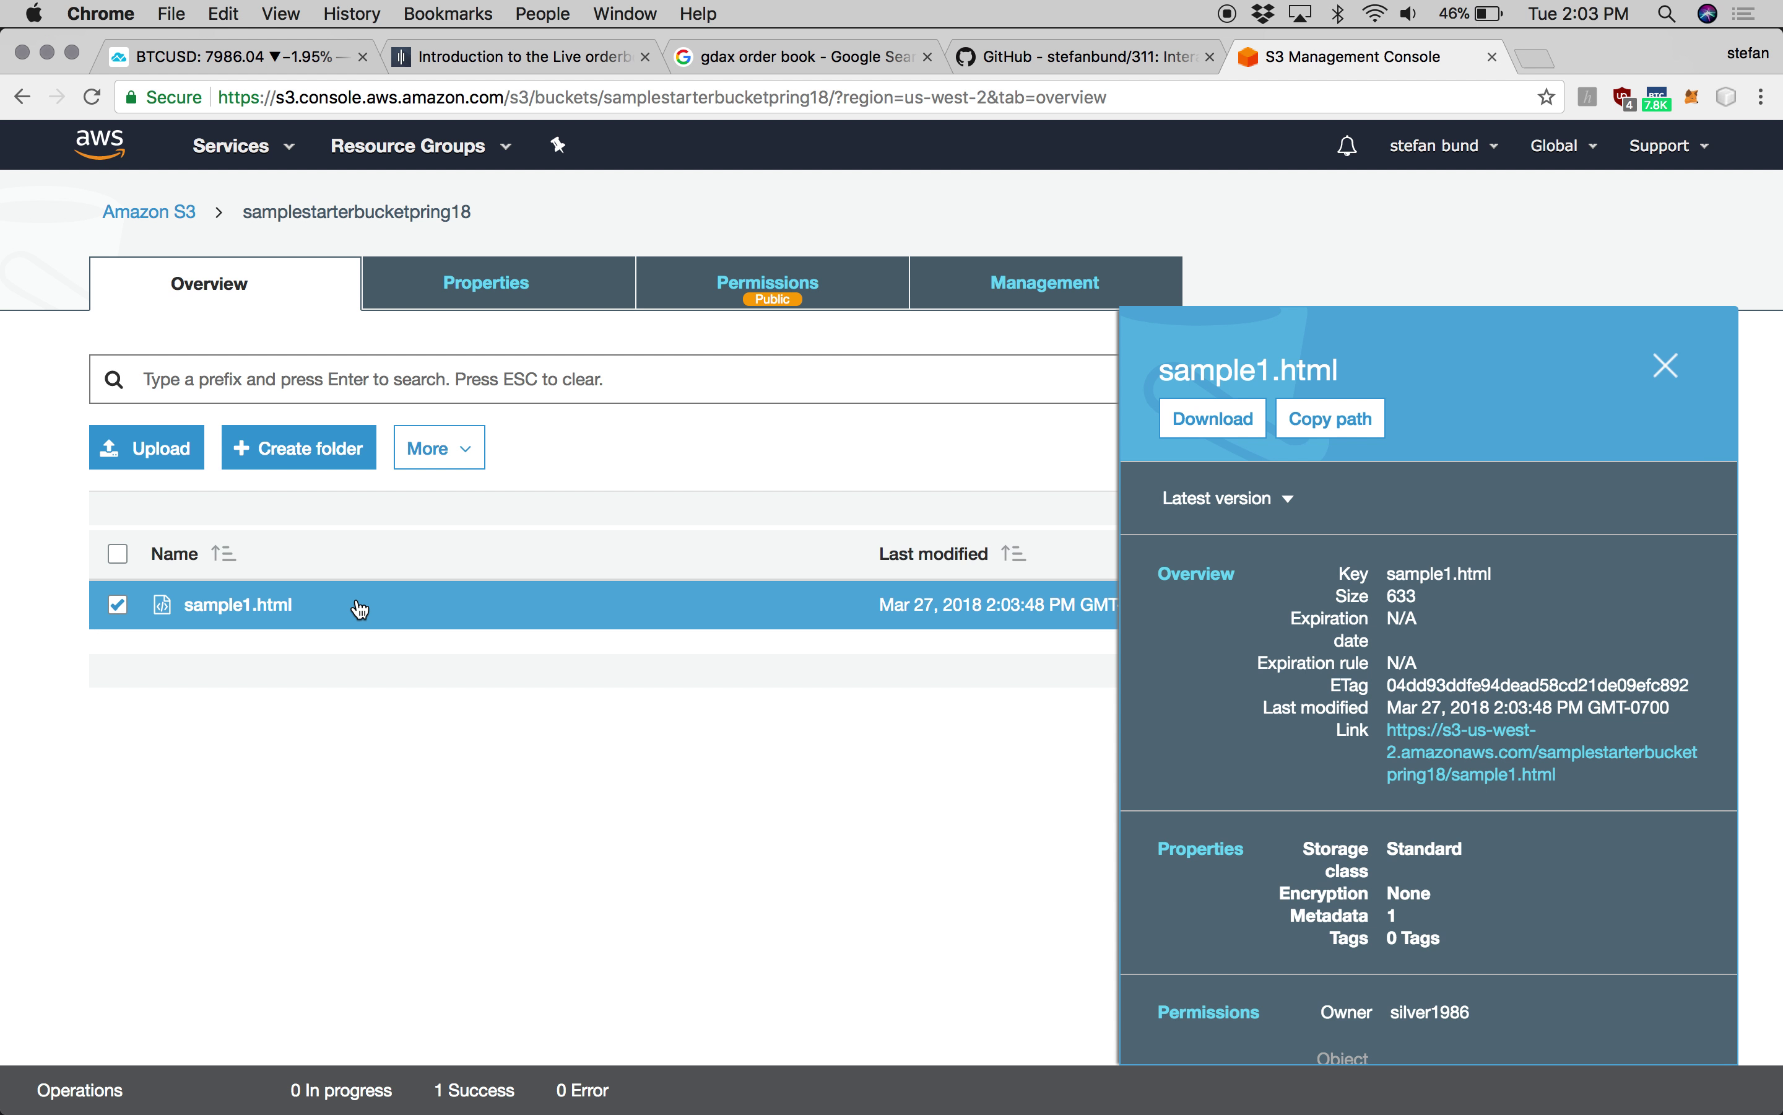
left_click(1501, 776)
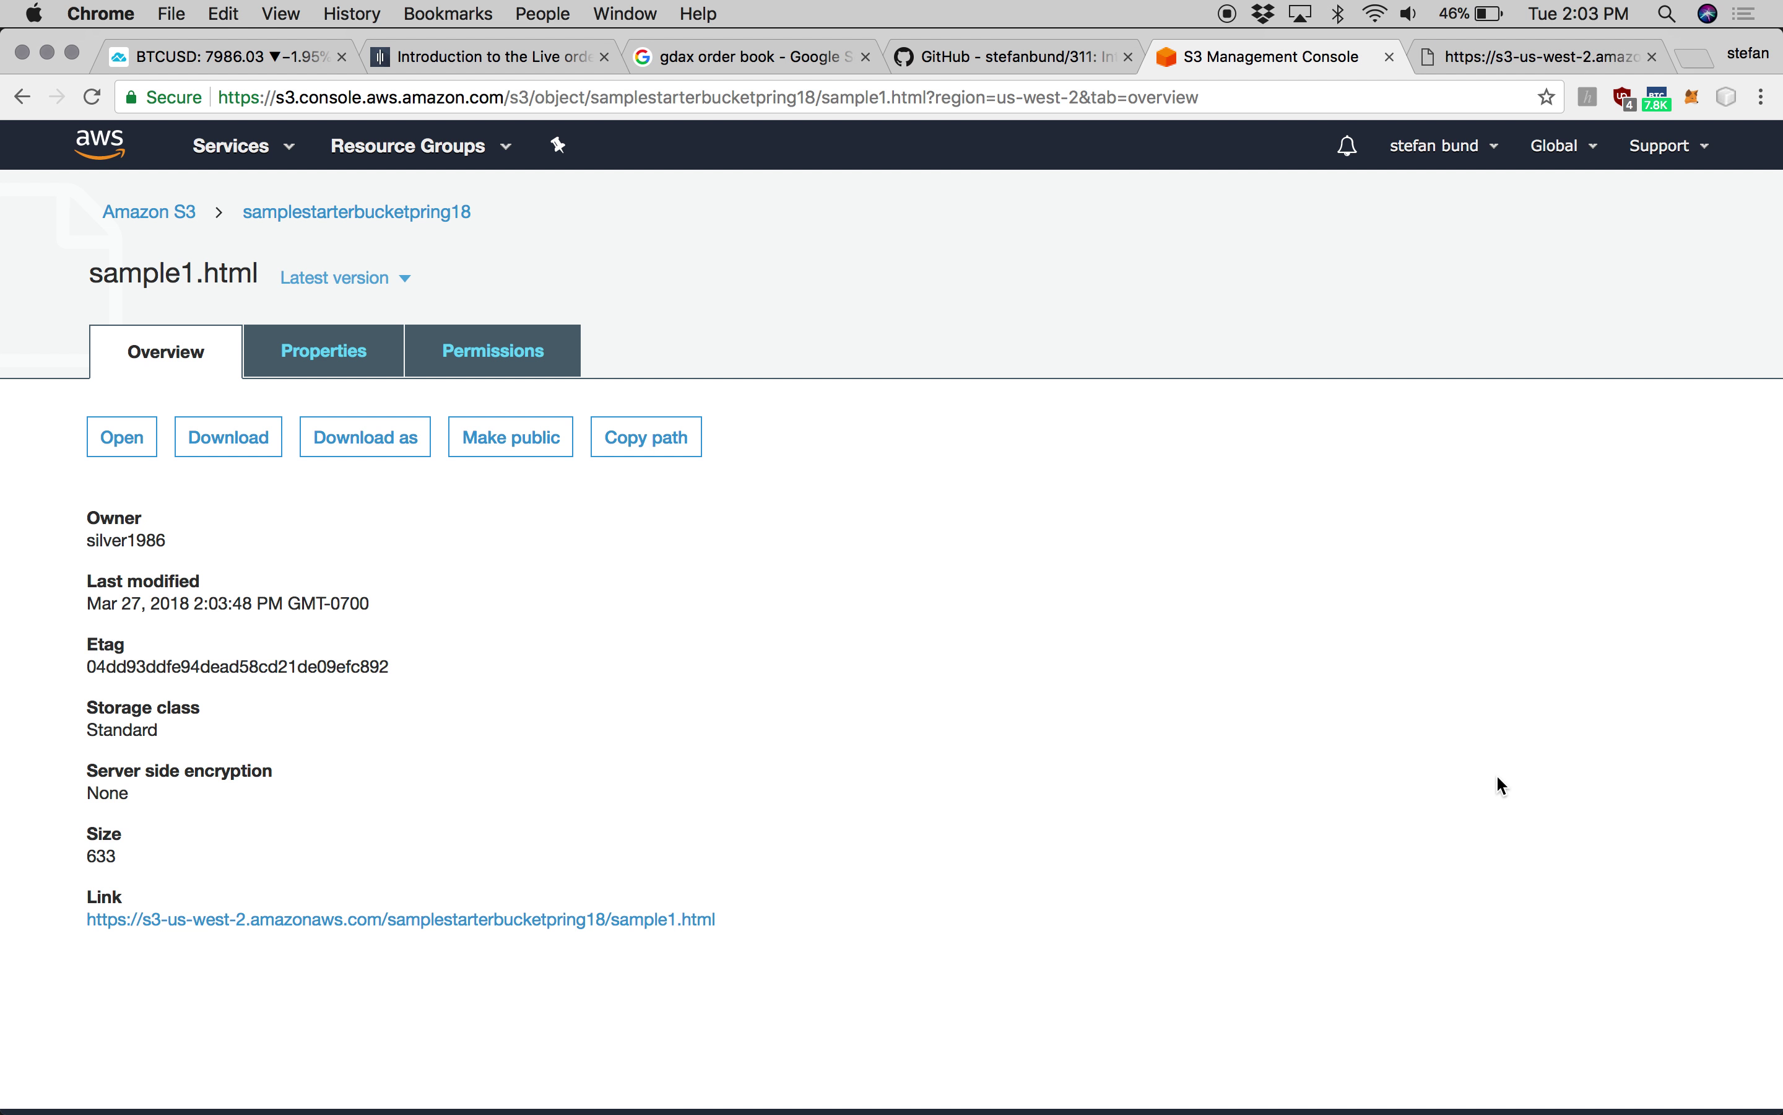
left_click(1507, 61)
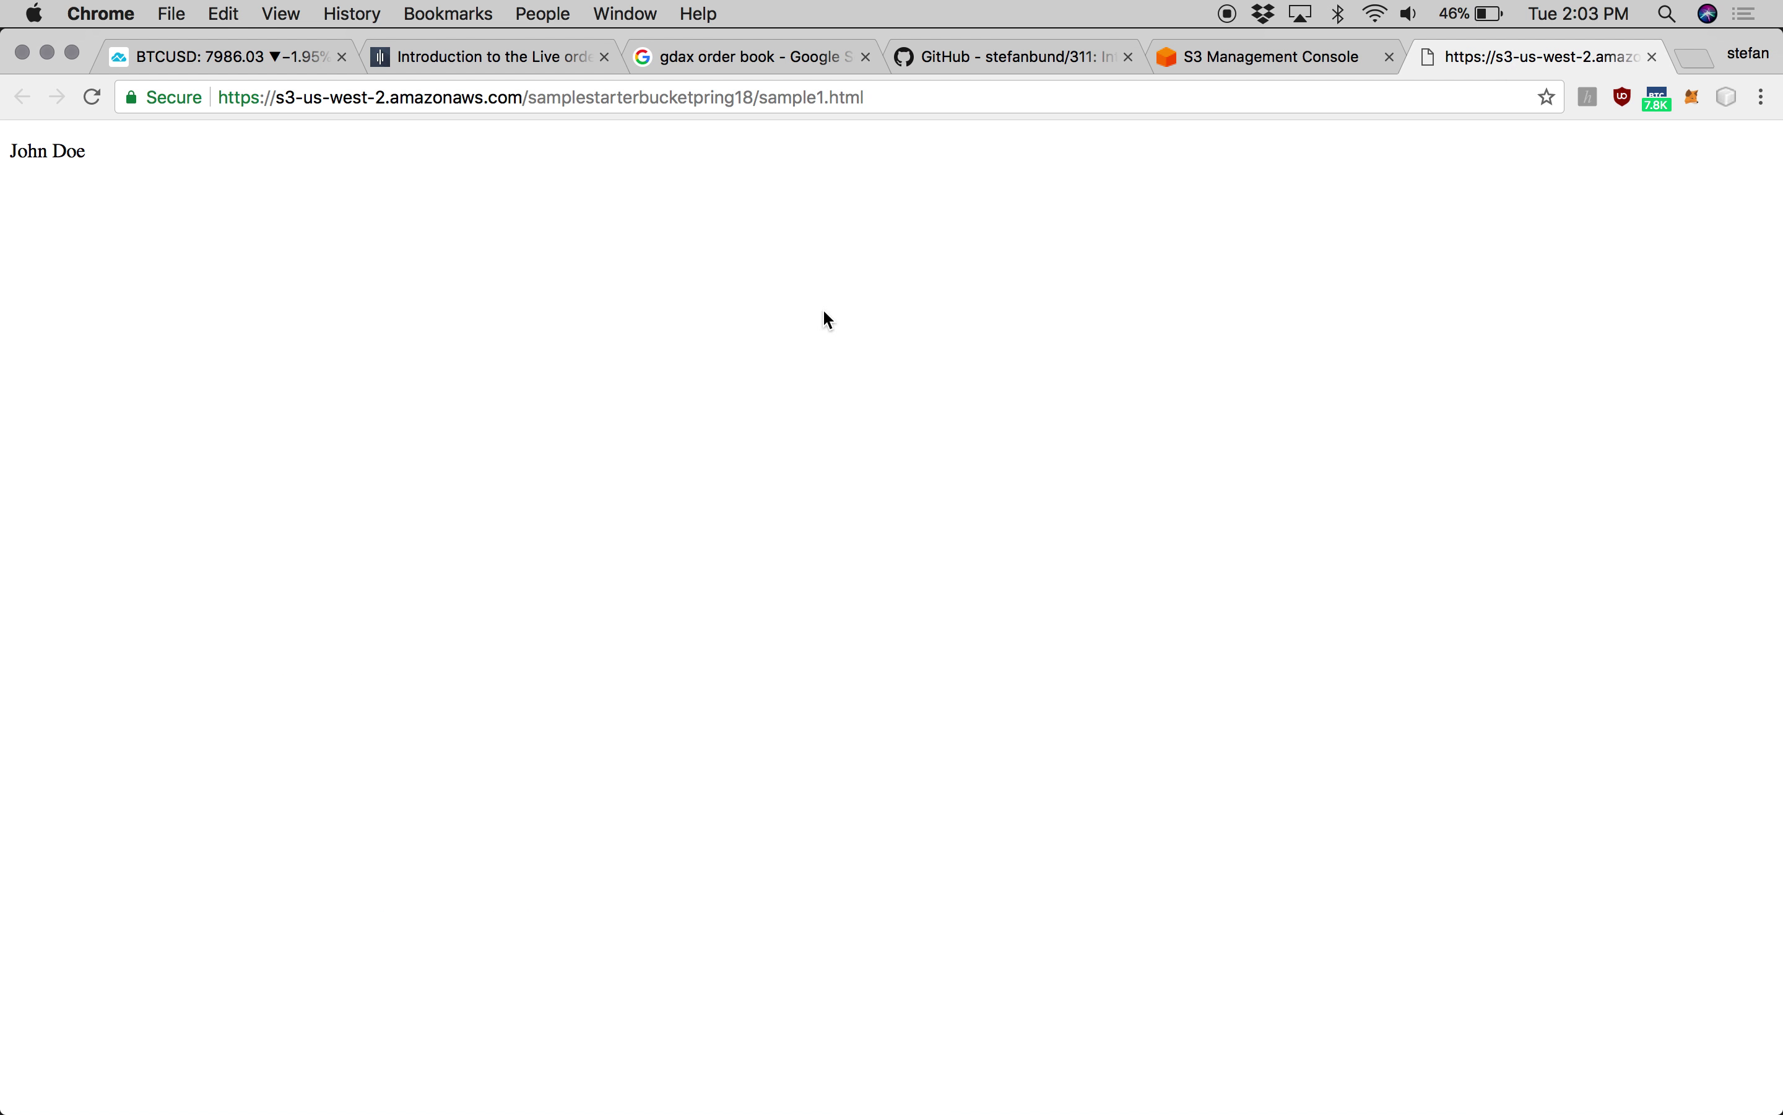
key("super+equal")
key("super+equal")
key("super+equal")
key("super+equal")
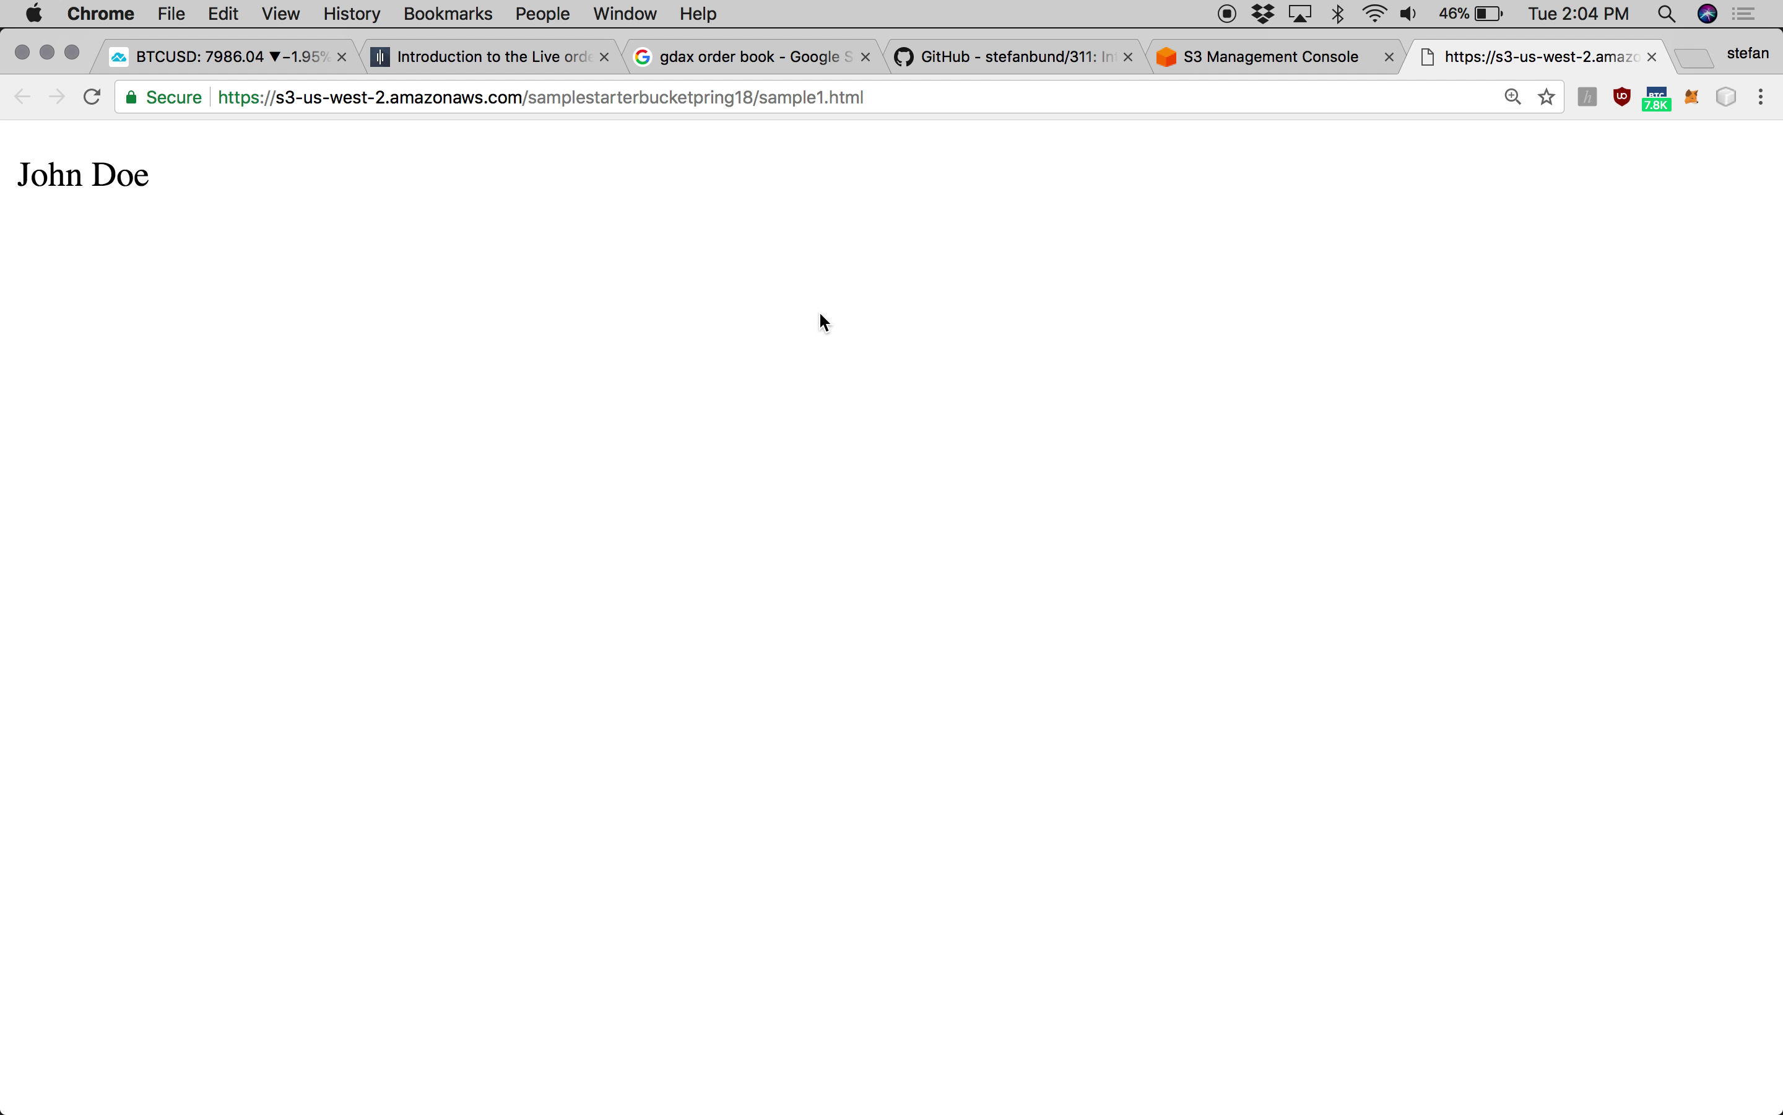
- Inspect the sample1.html page with the browser's developer tools
right_click(806, 295)
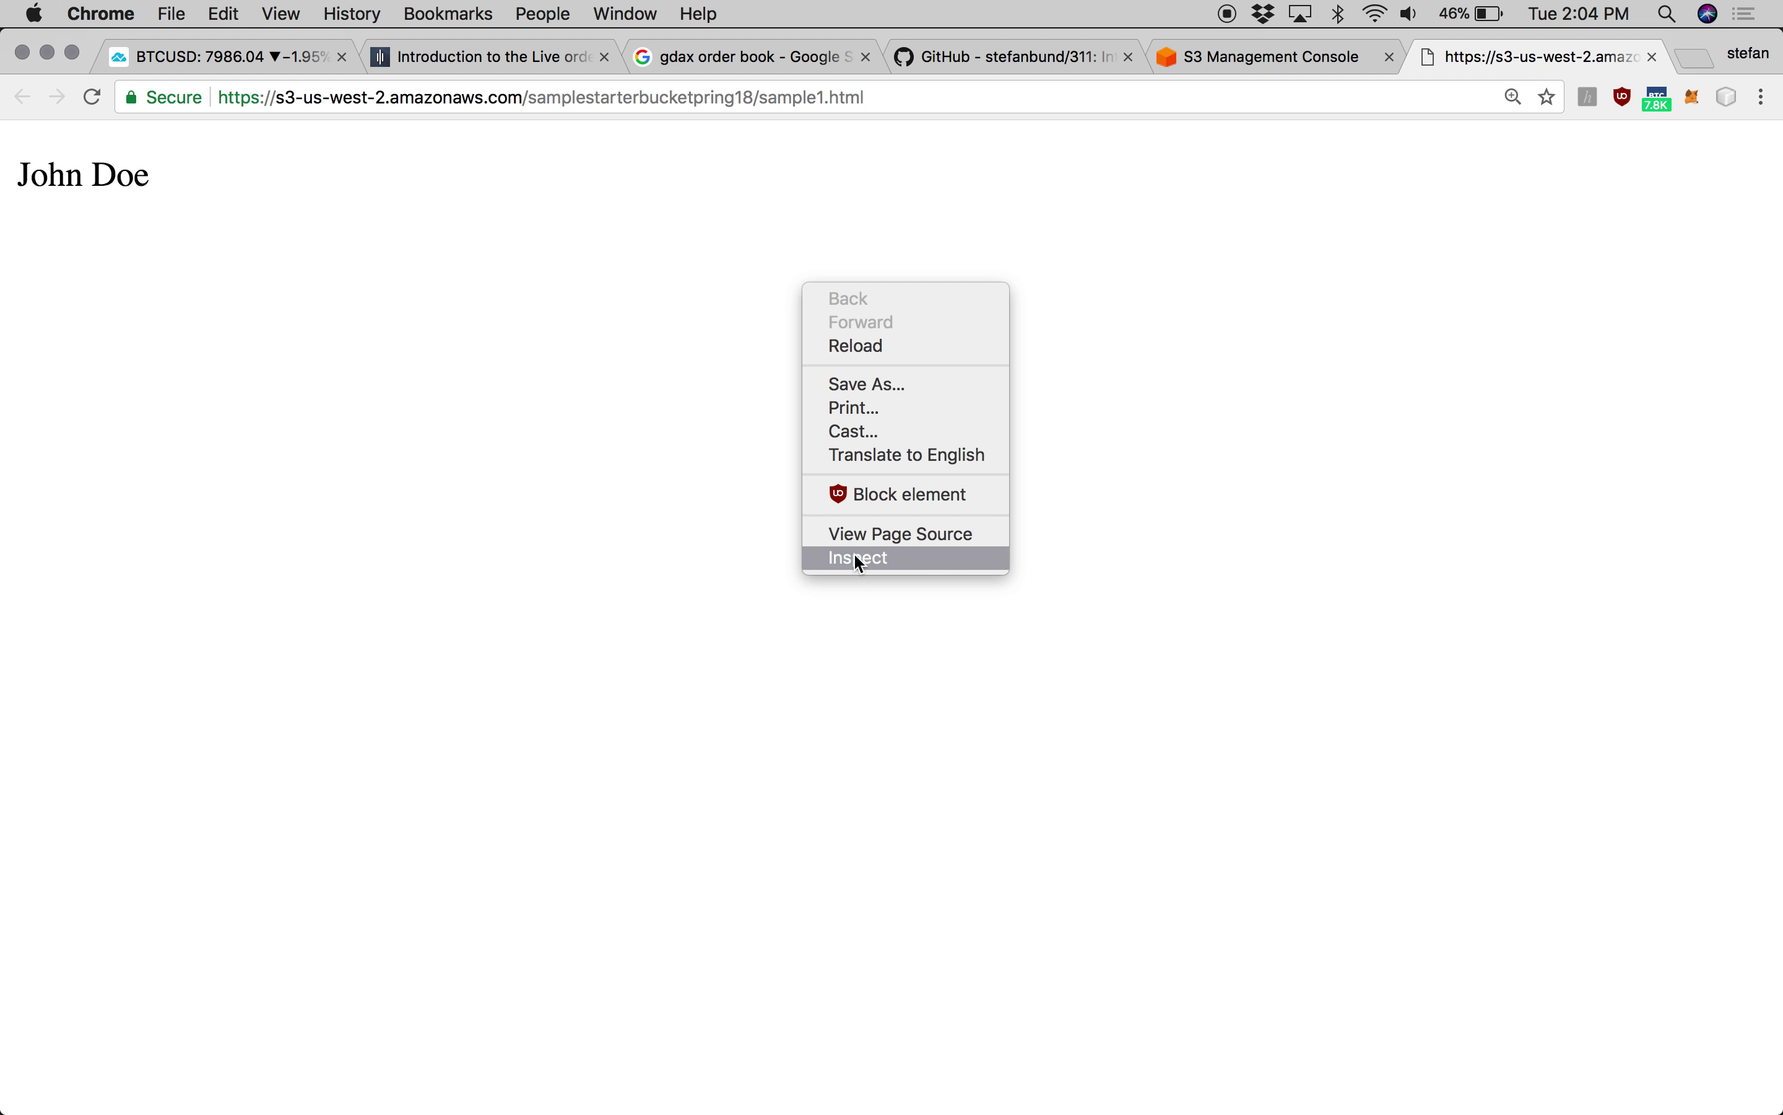
left_click(873, 639)
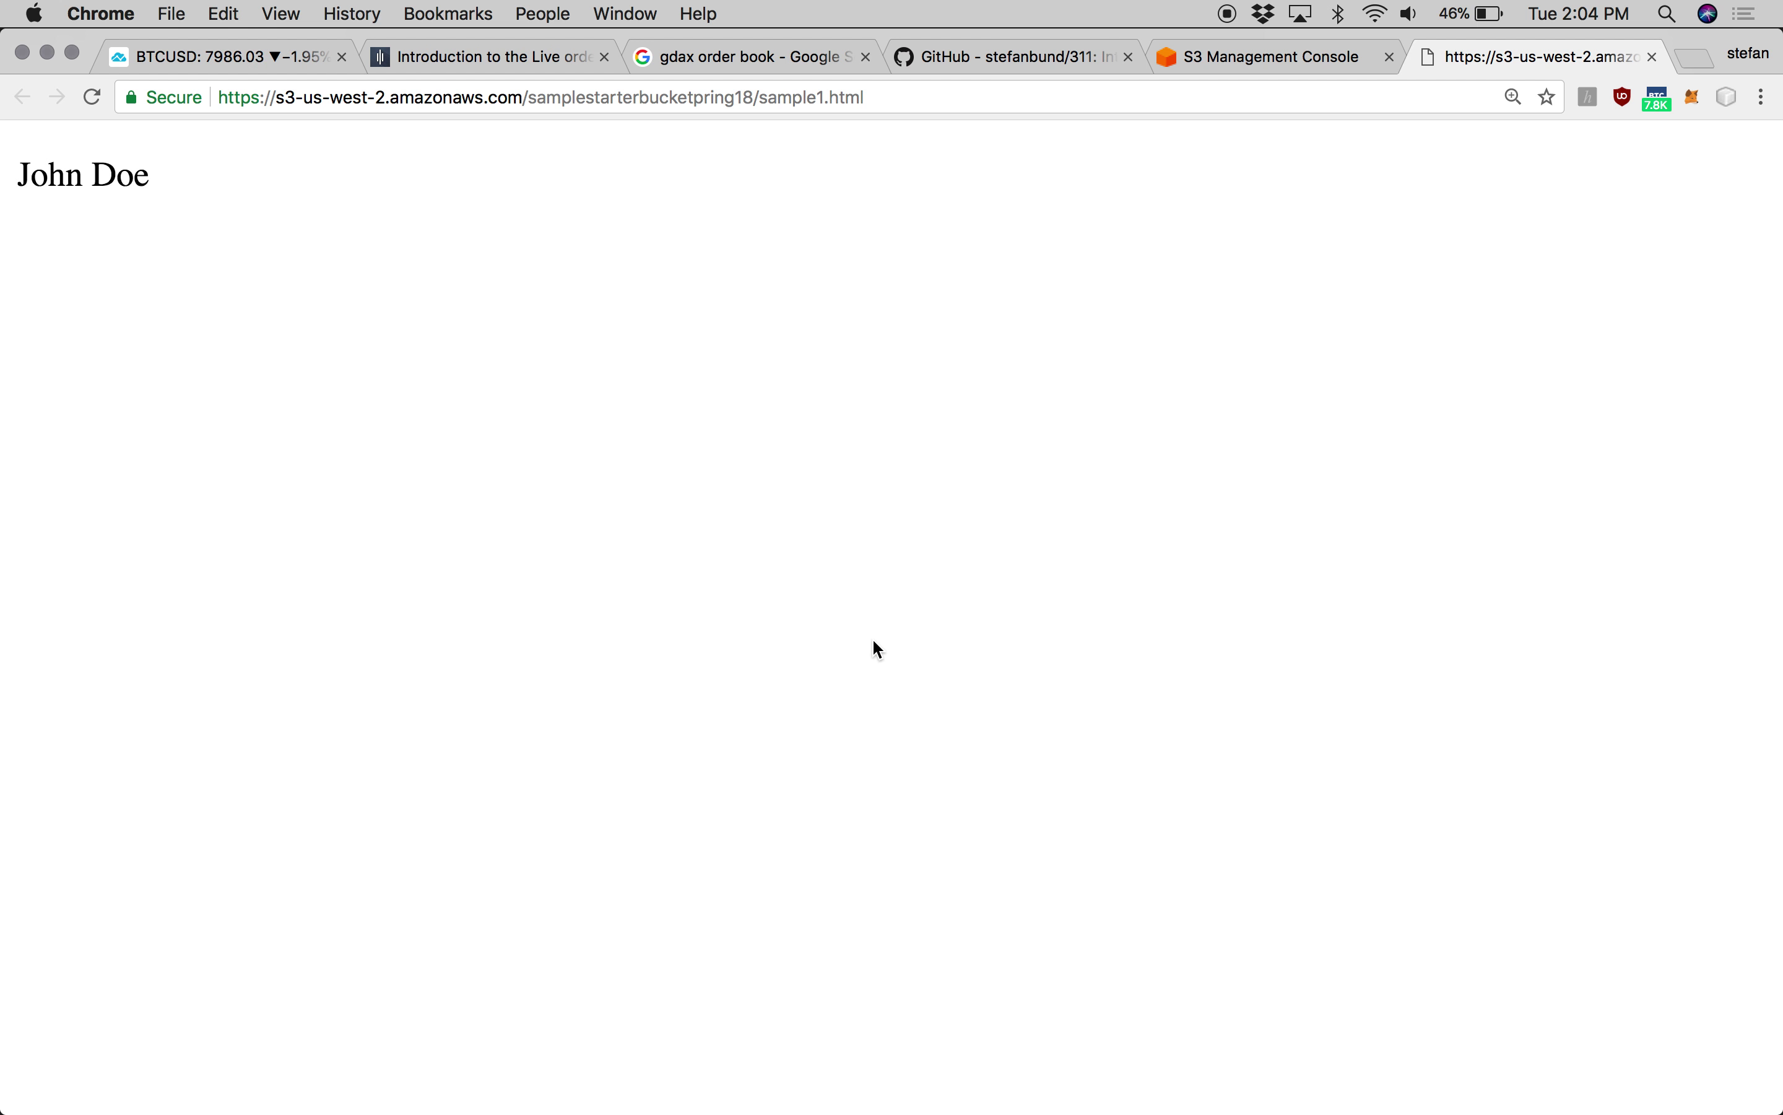
right_click(825, 297)
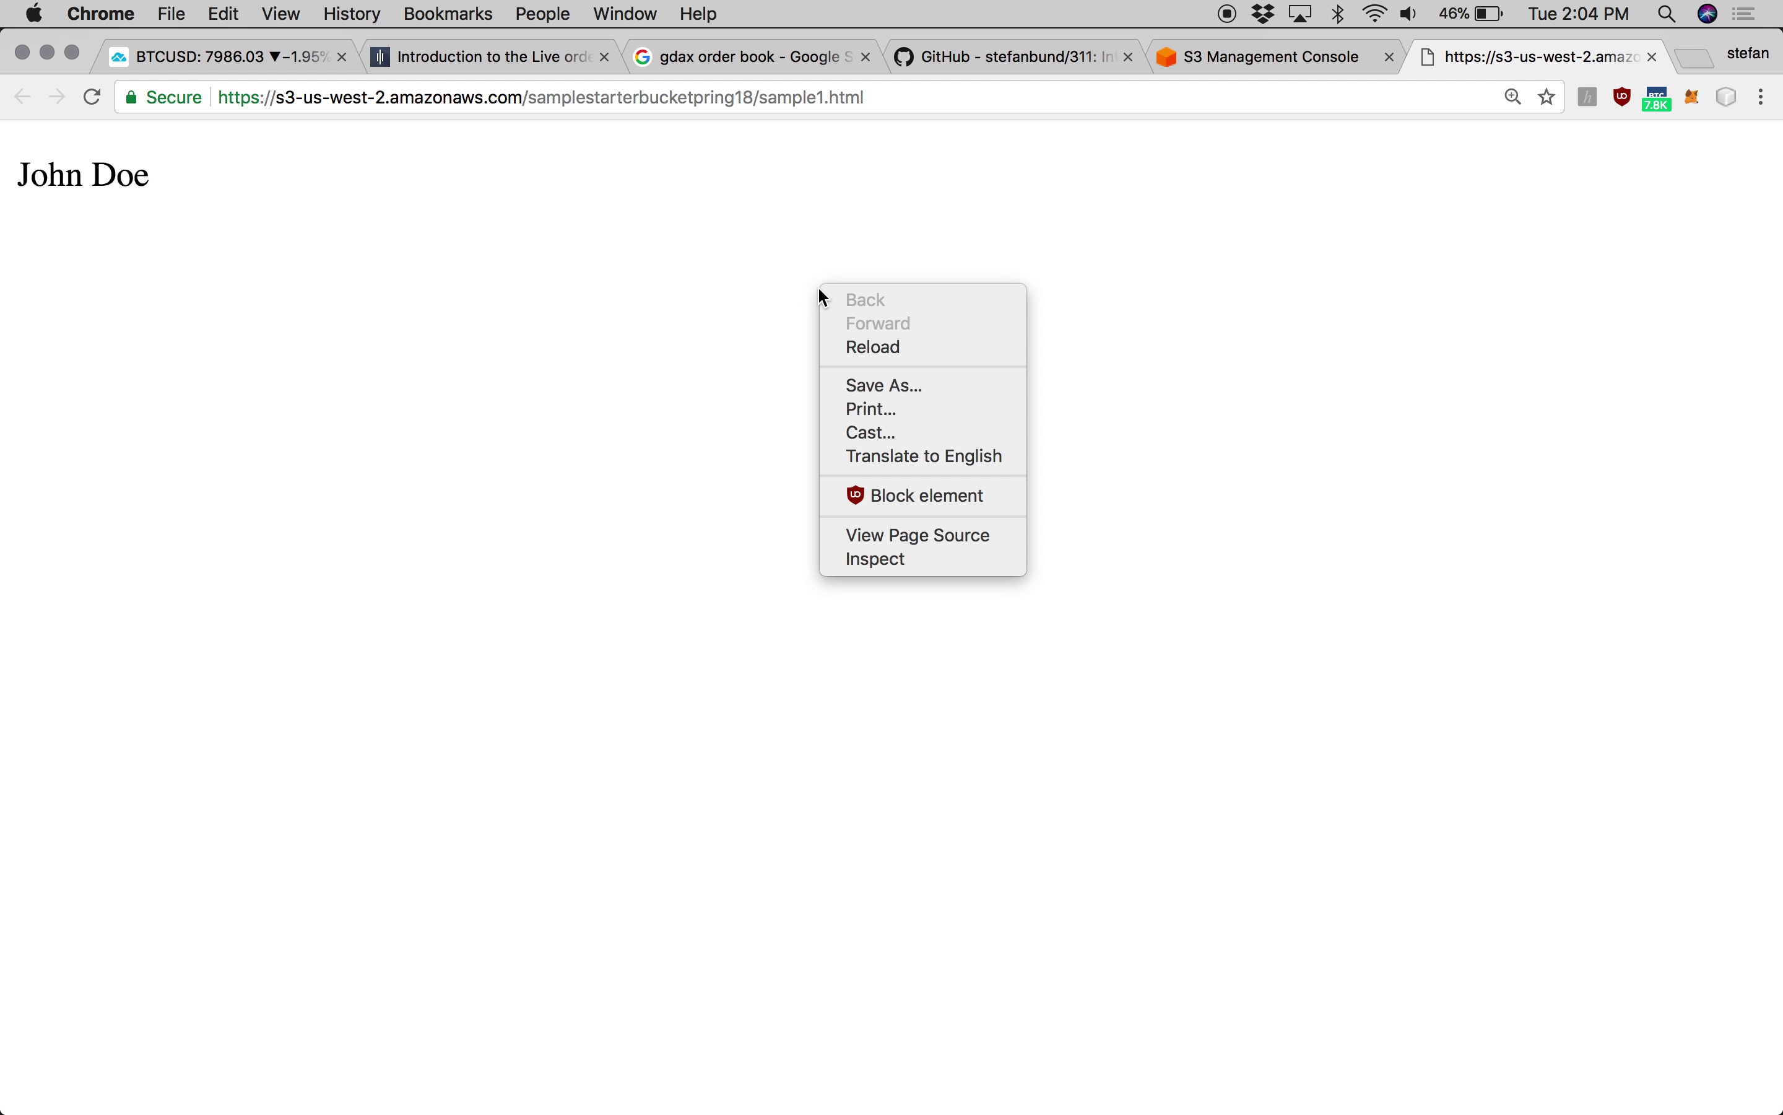
left_click(904, 569)
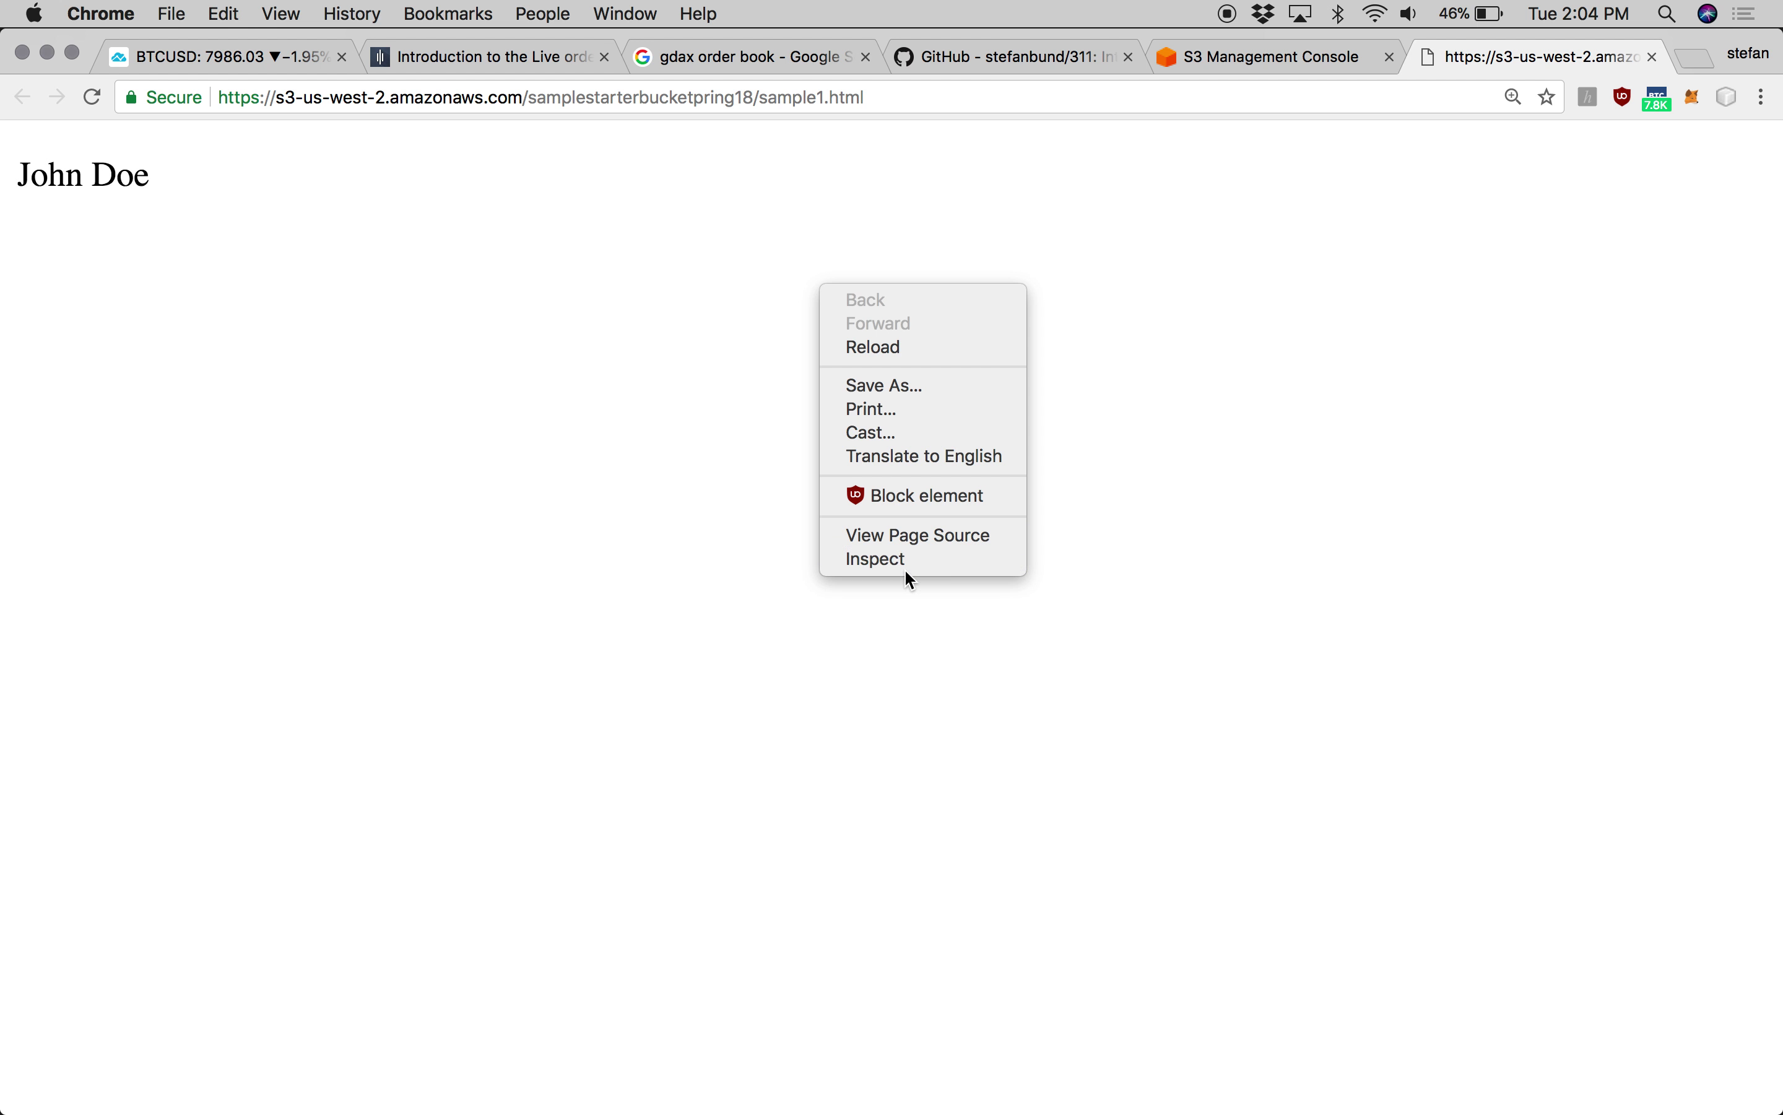